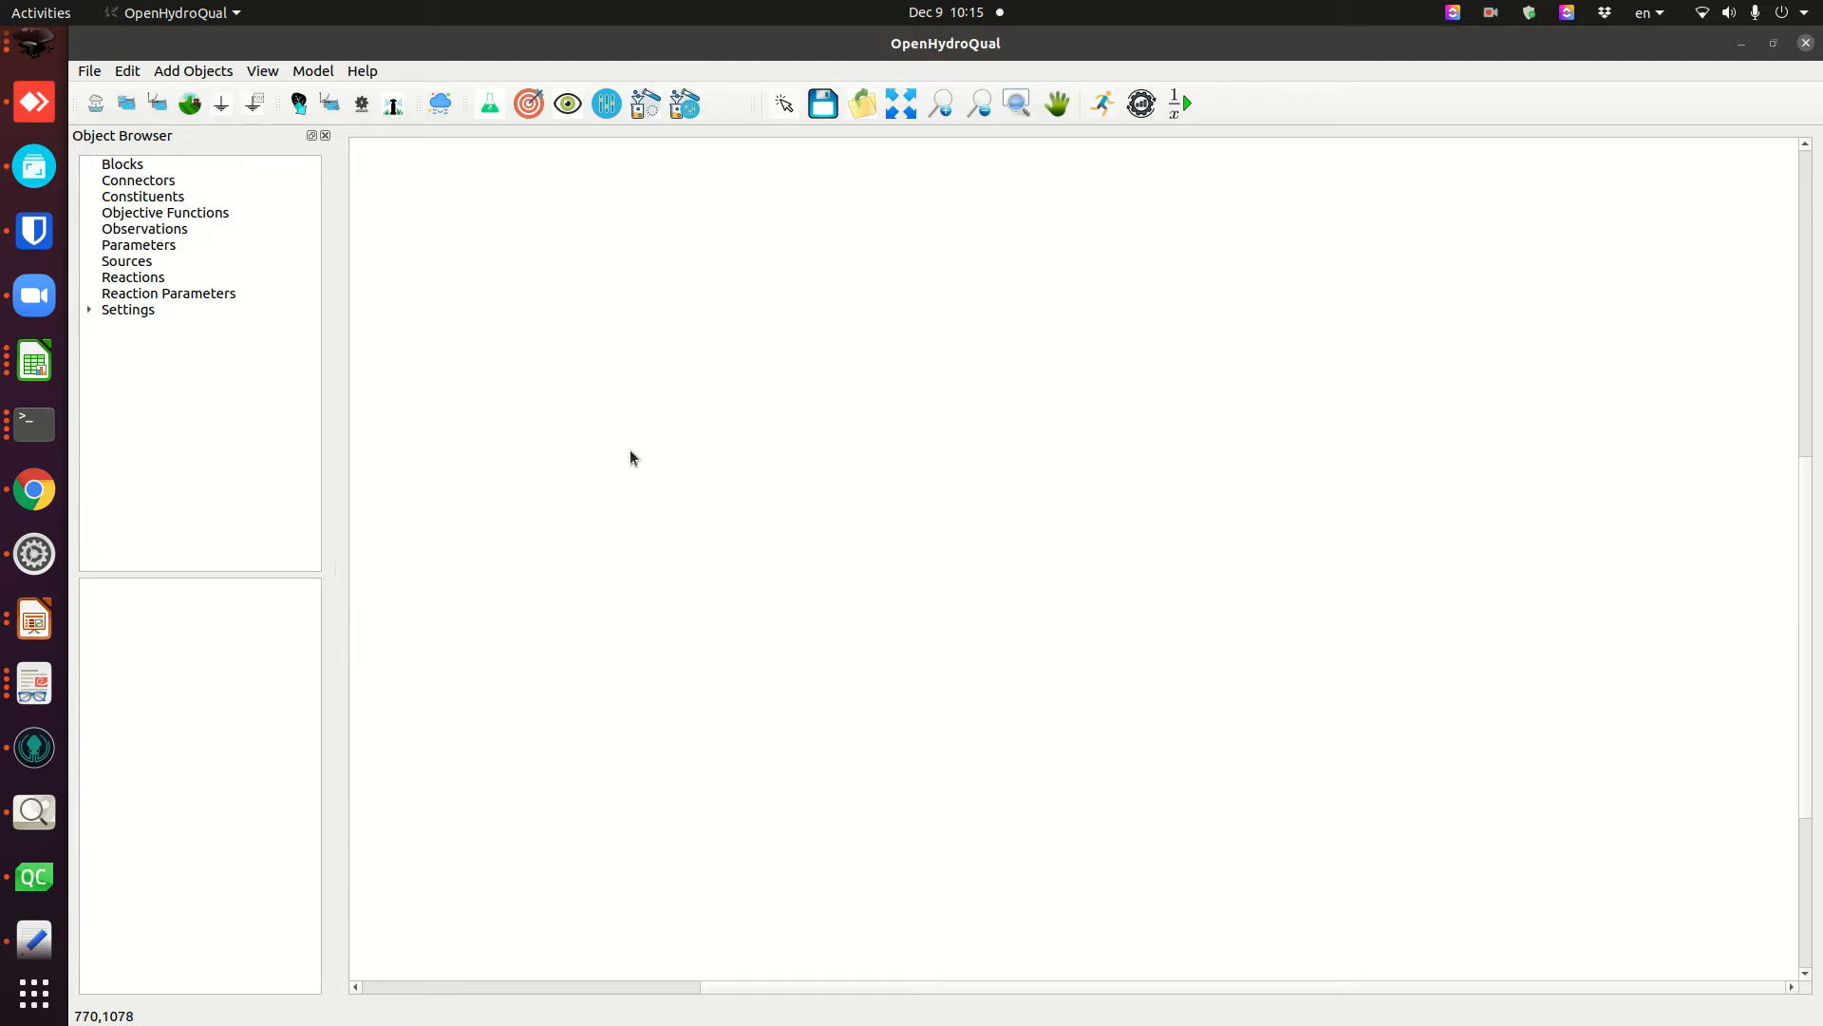
- Add the Mass Transfer plugin to the project
{"action": "left_click", "coordinate": [93, 72]}
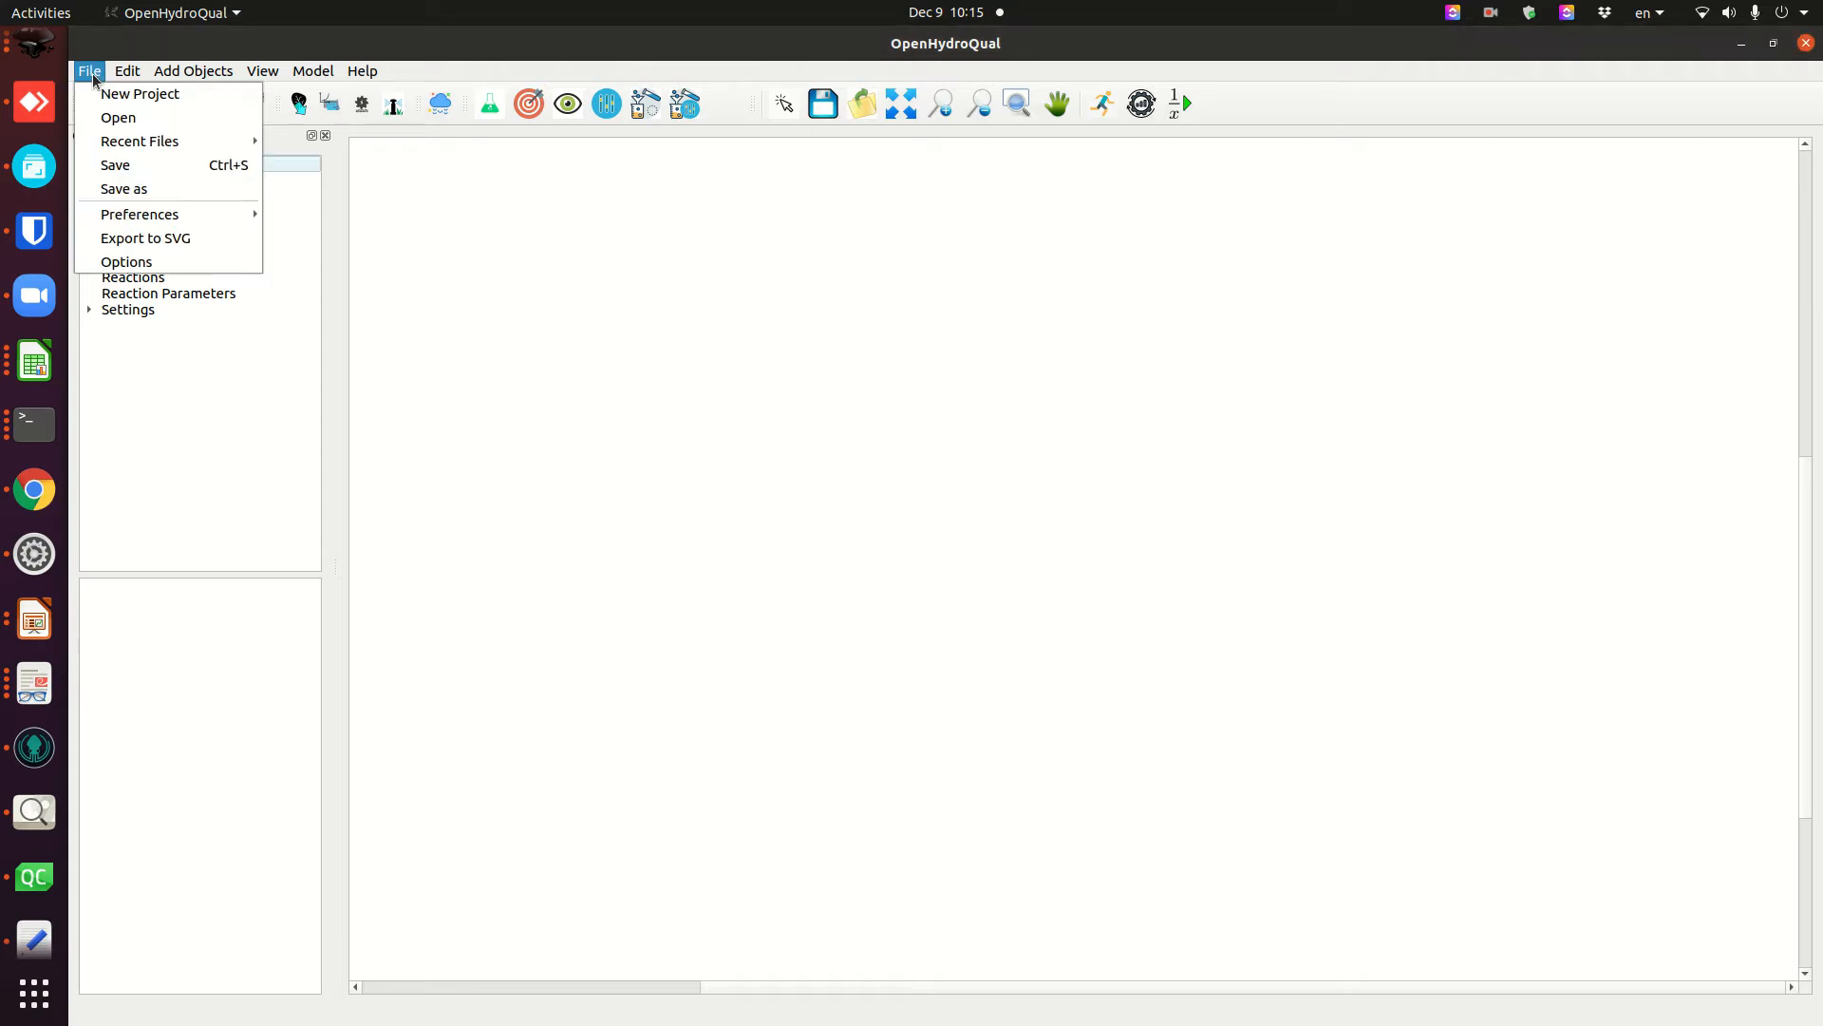
{"action": "mouse_move", "coordinate": [156, 218]}
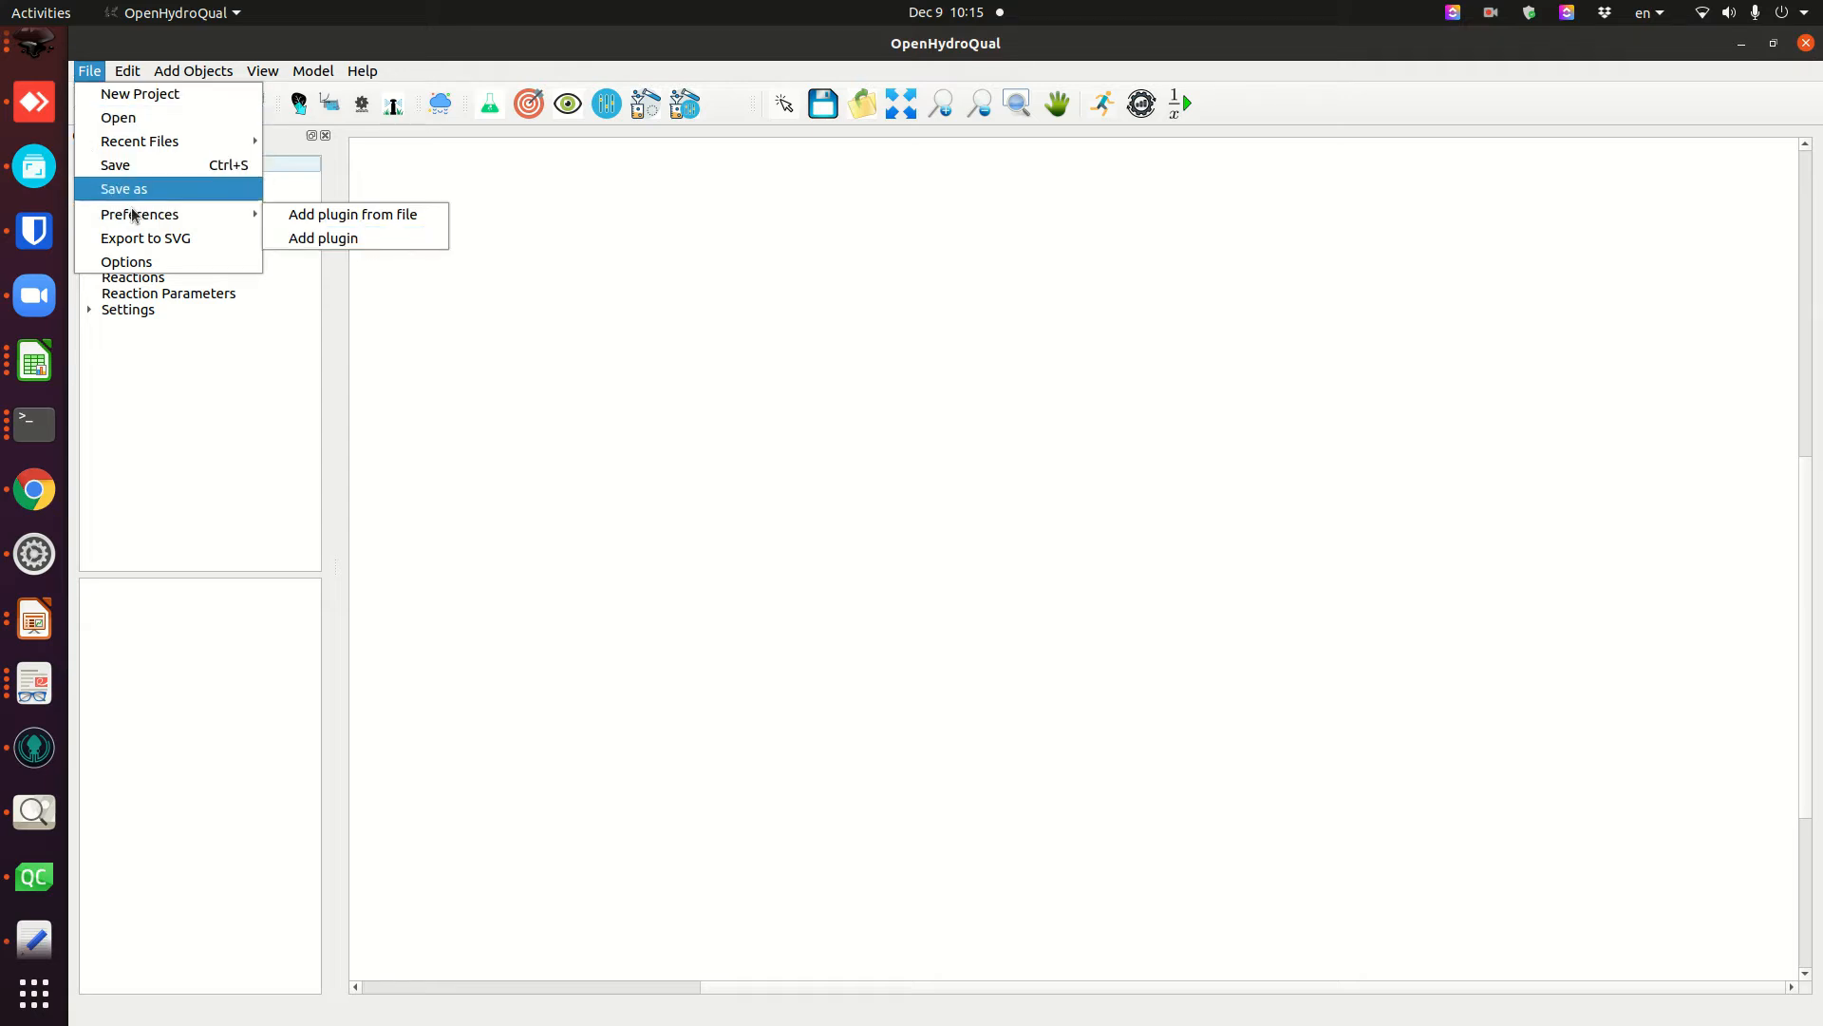
{"action": "left_click", "coordinate": [323, 238]}
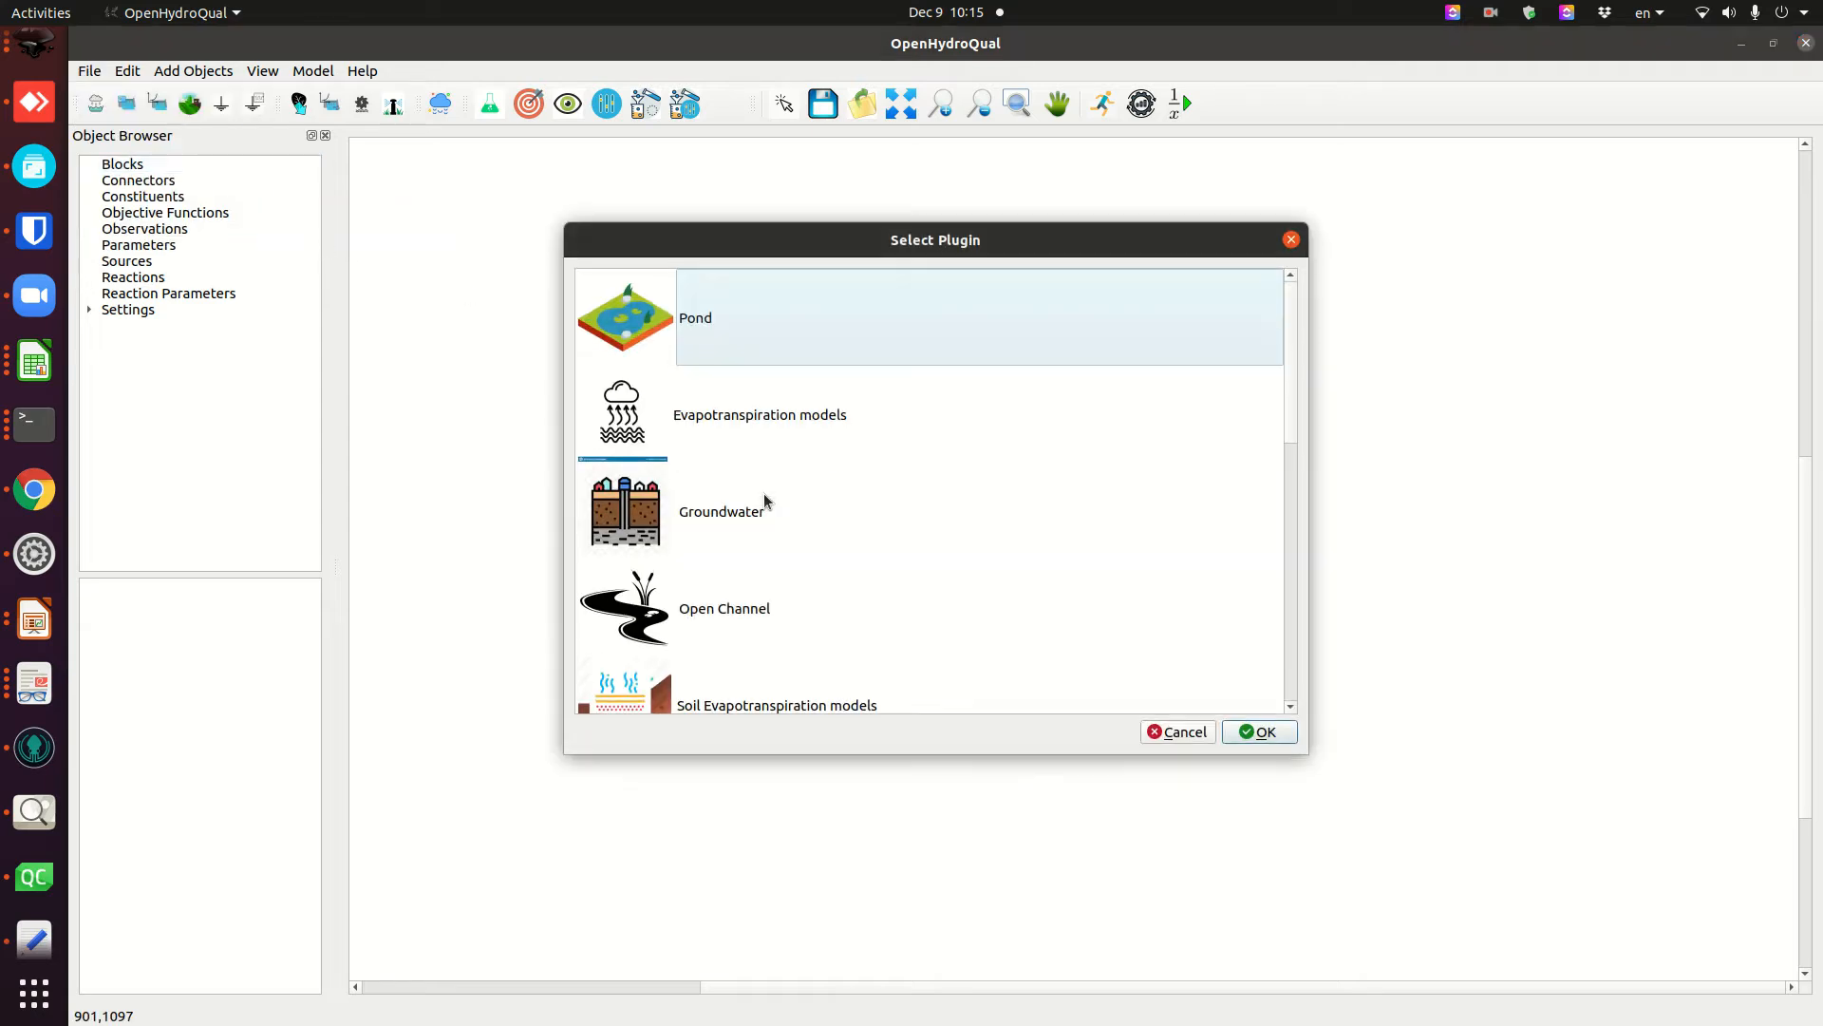
{"action": "scroll", "coordinate": [767, 536], "scroll_direction": "down", "scroll_amount": 3}
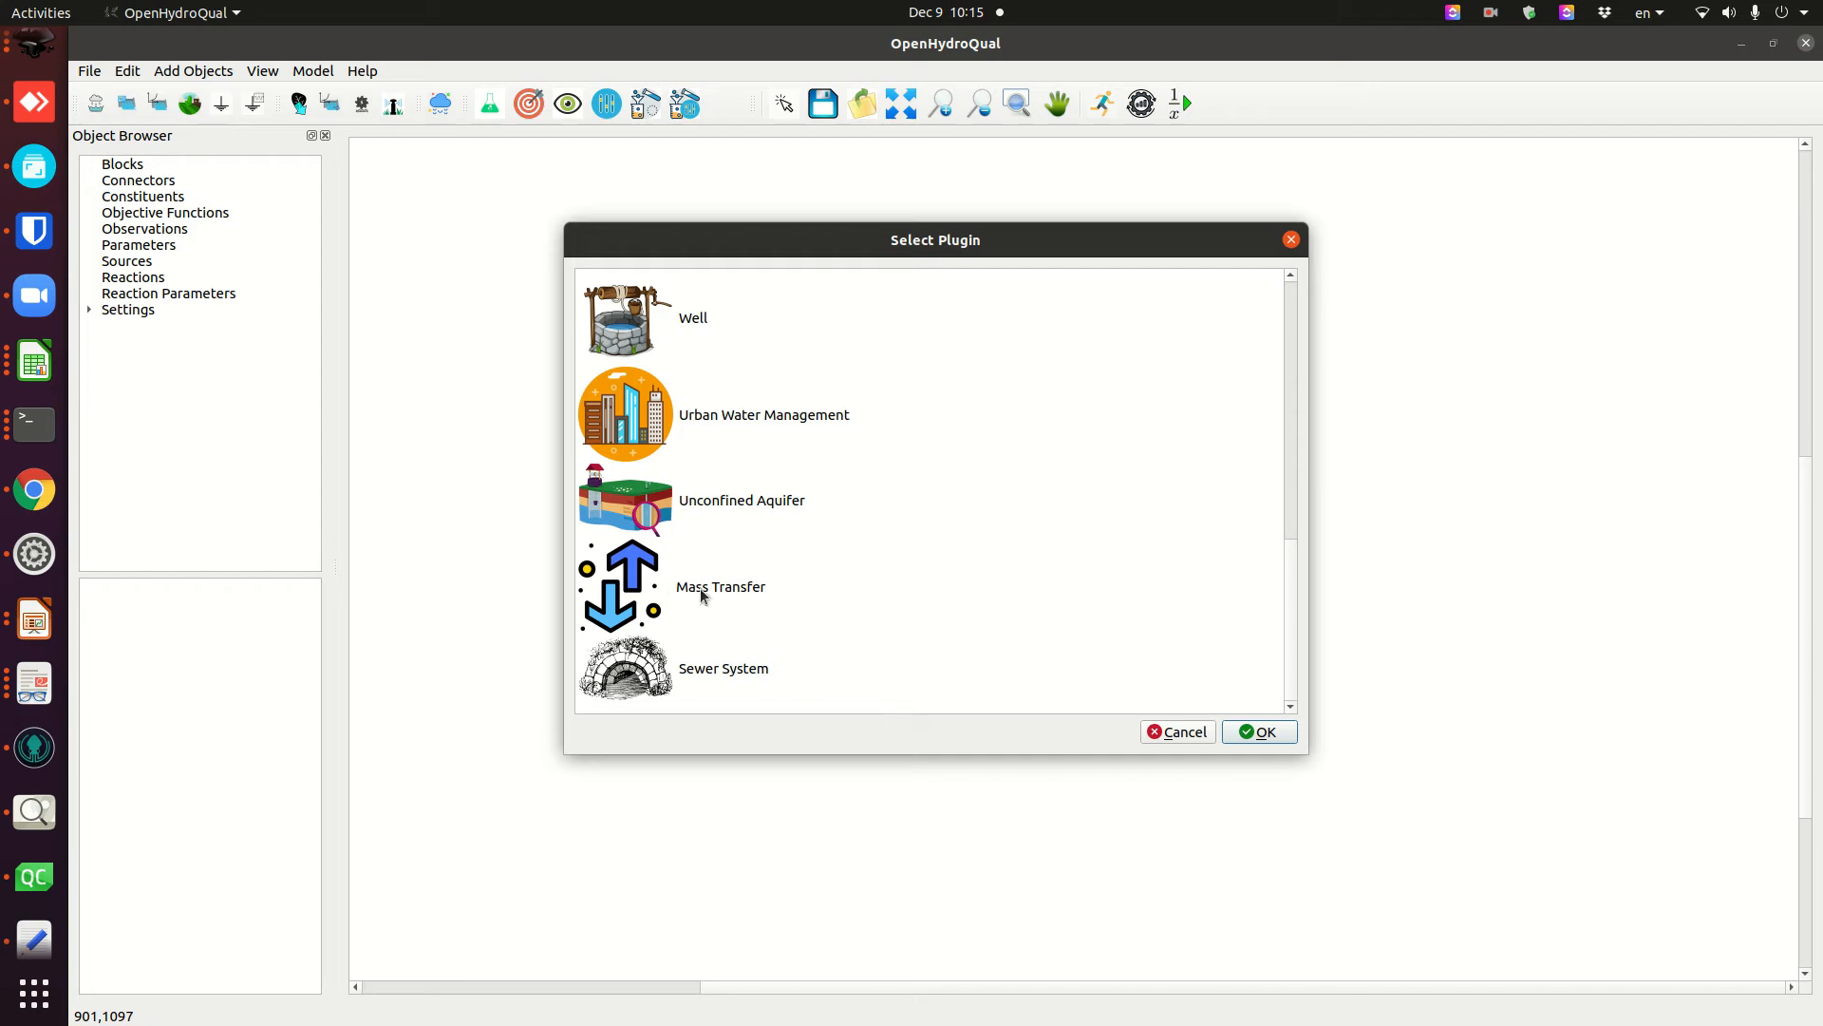
{"action": "left_click", "coordinate": [665, 596]}
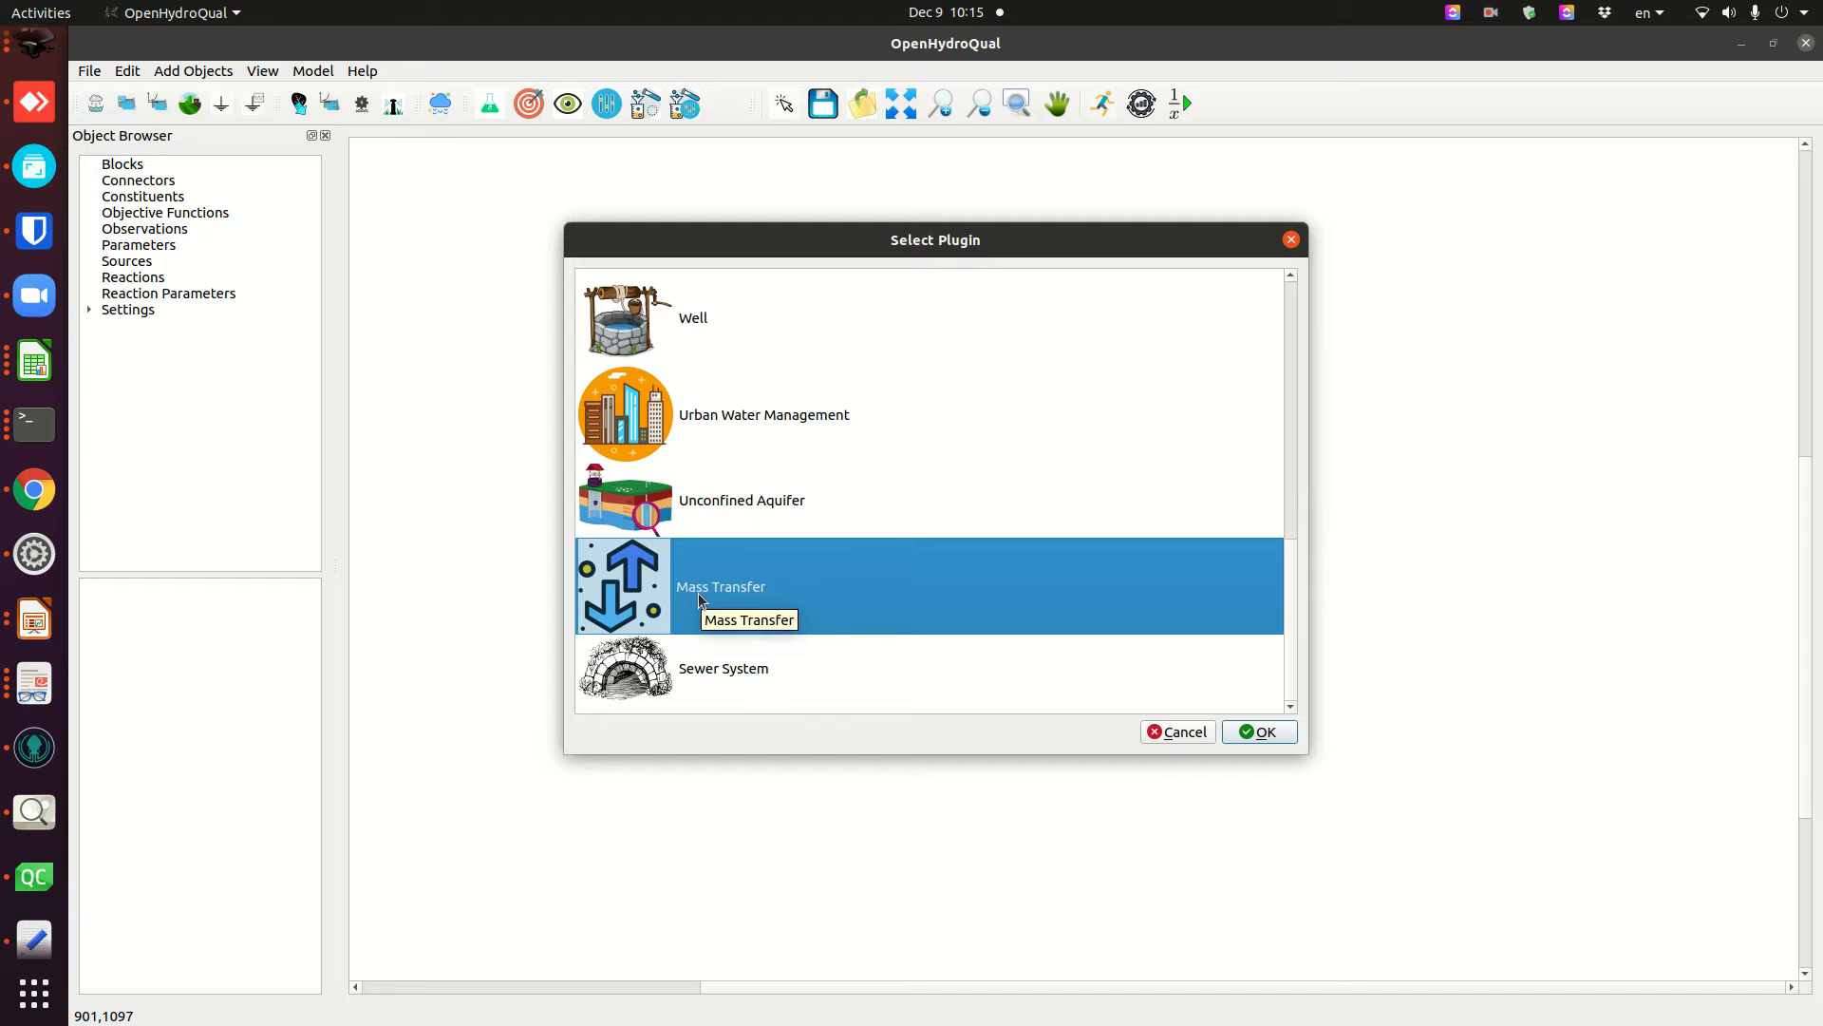
{"action": "left_click", "coordinate": [1255, 731]}
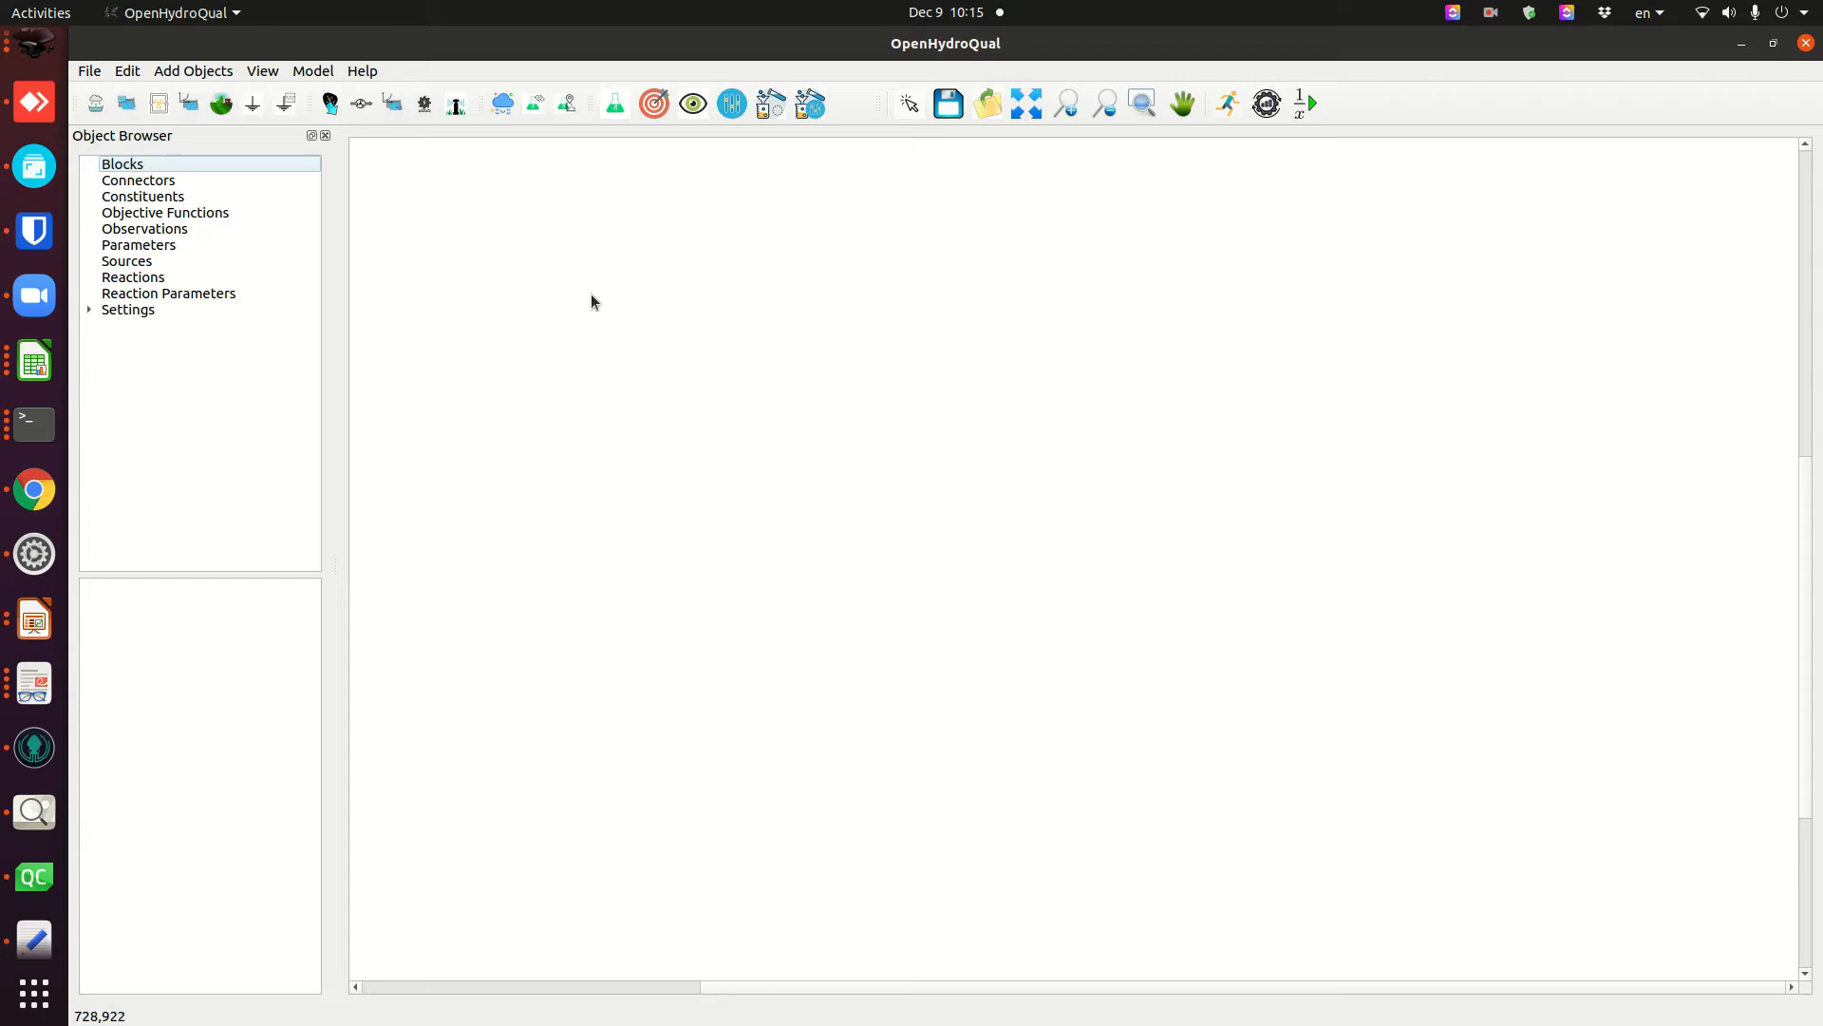
- Add a Reactor block and place it in the upper part of the model canvas
{"action": "left_click", "coordinate": [158, 107]}
{"action": "left_click_drag", "start_coordinate": [847, 404], "coordinate": [769, 390]}
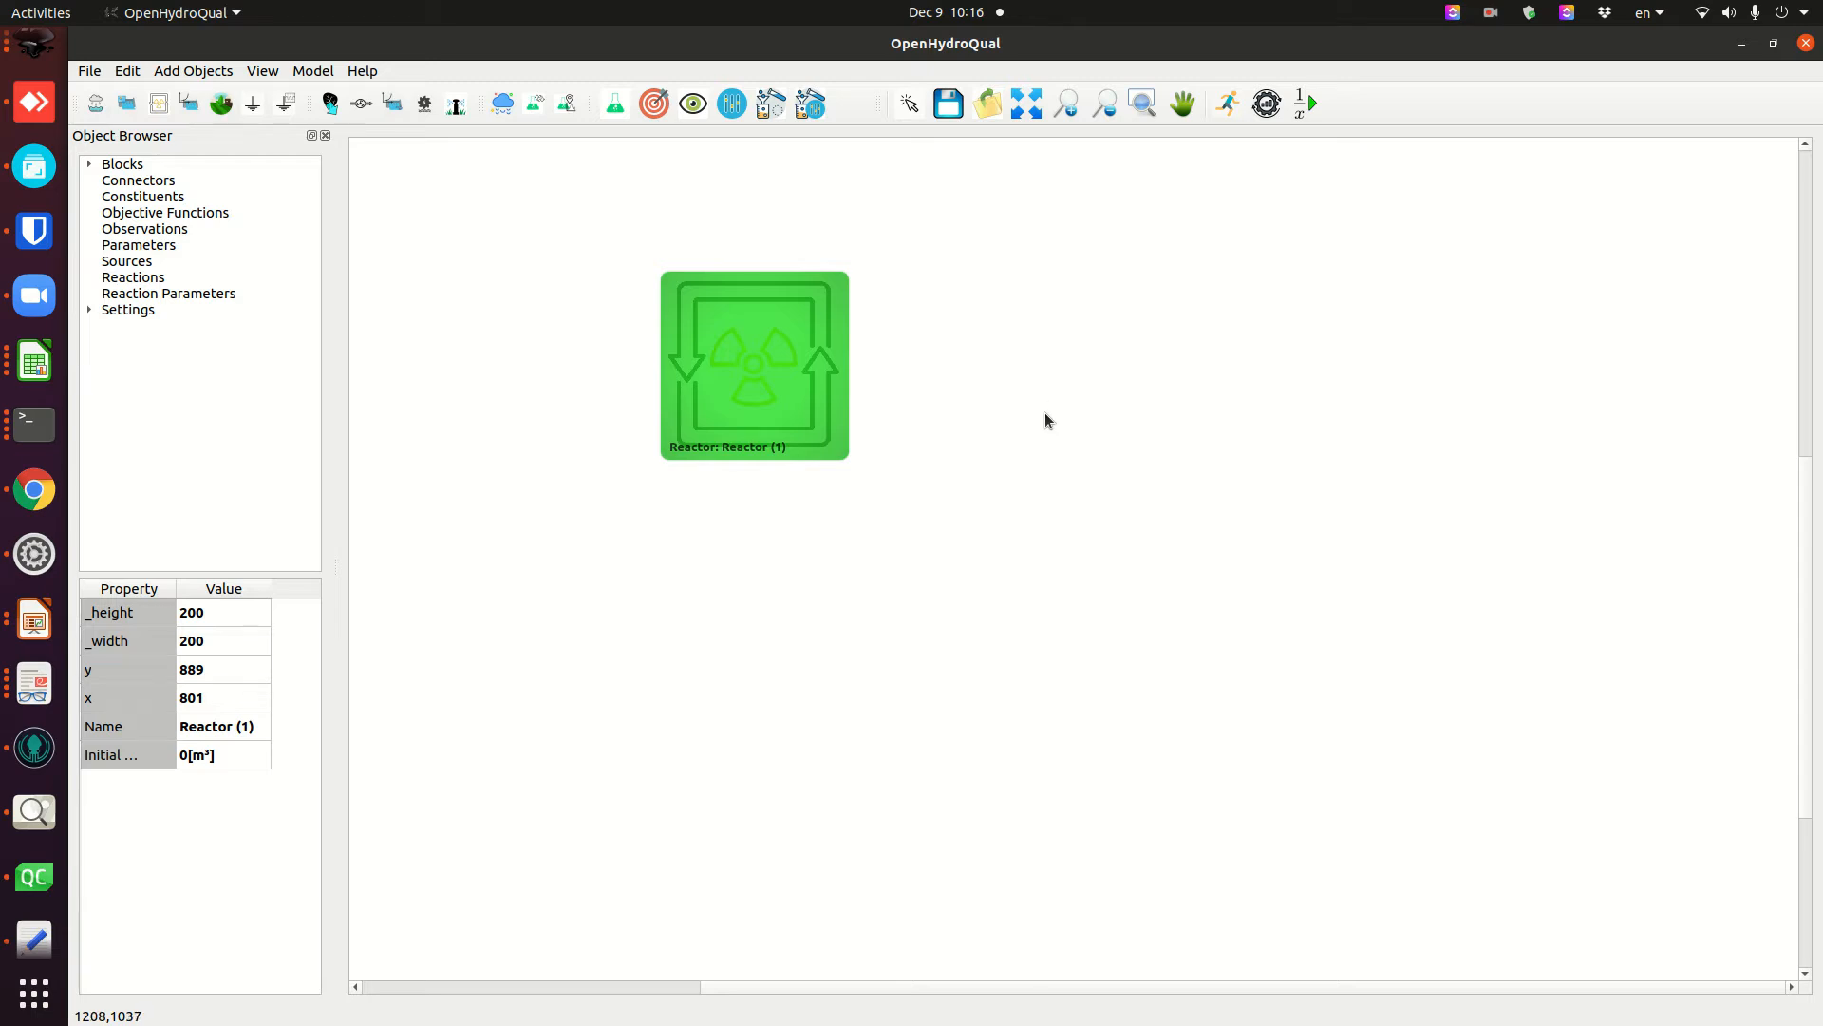
- Add a constituent to the model and name it A
{"action": "left_click", "coordinate": [614, 111]}
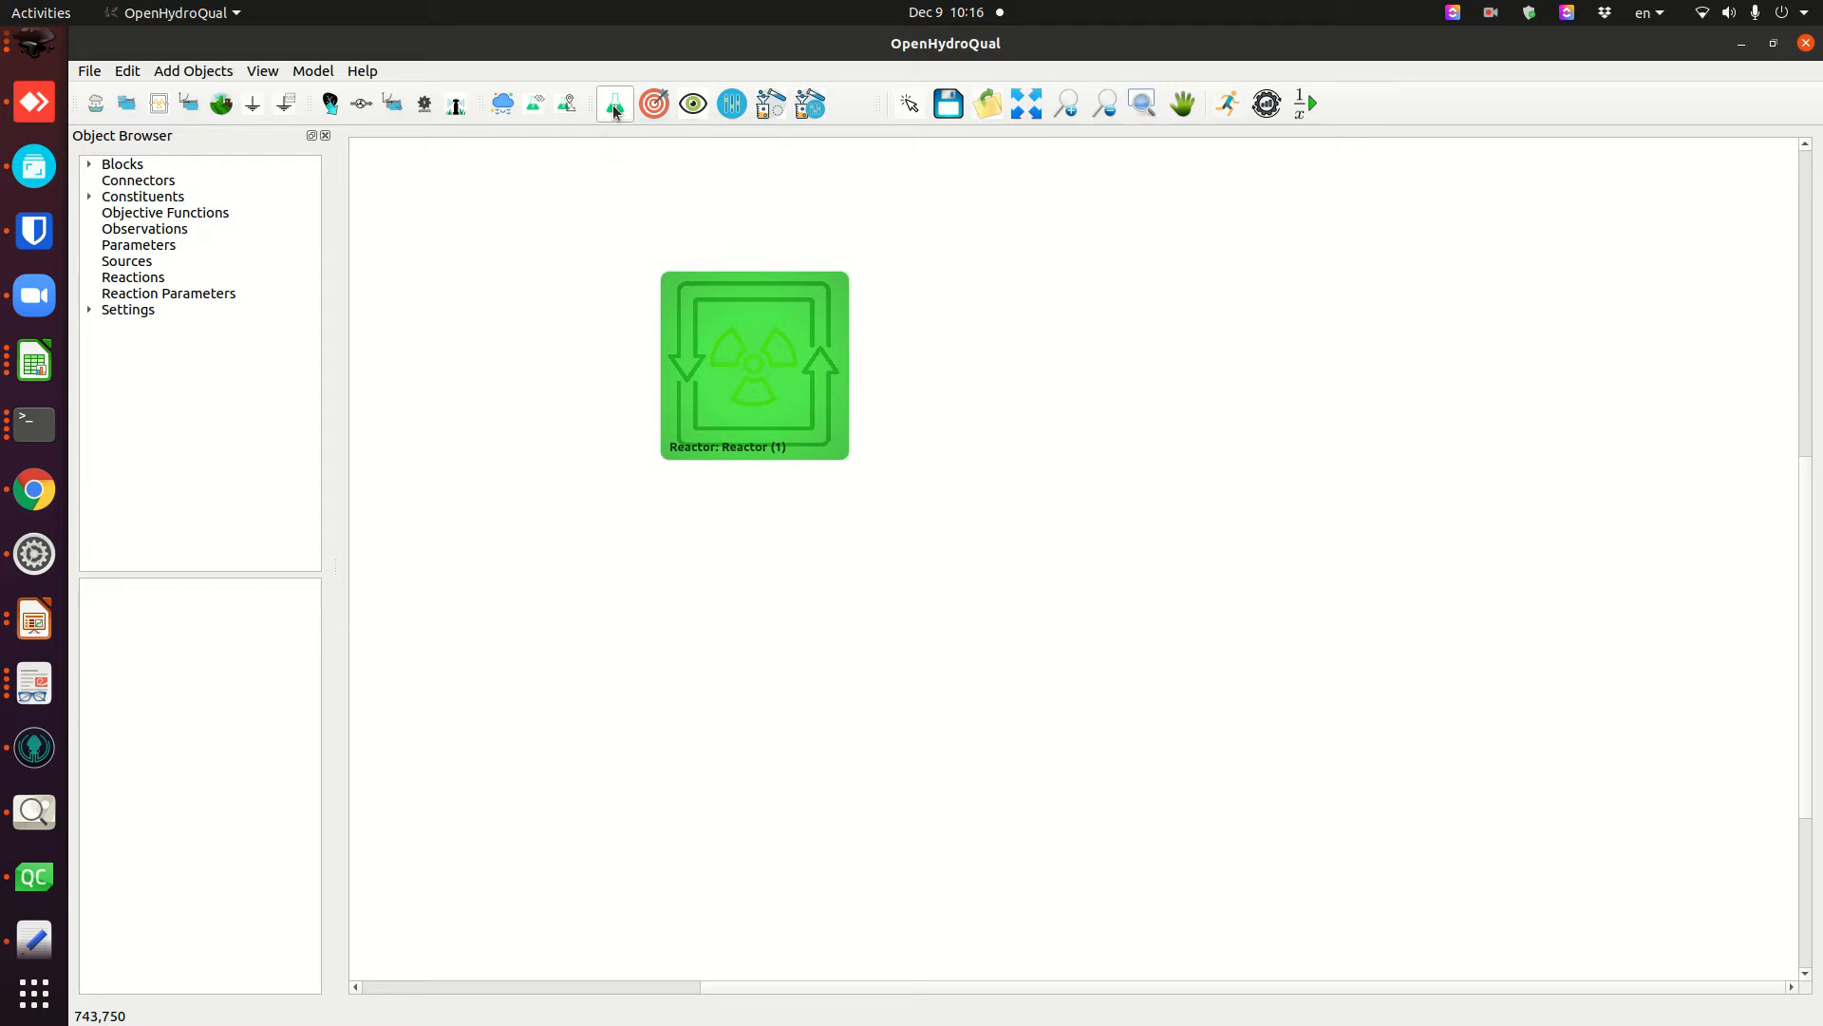
{"action": "left_click", "coordinate": [90, 199]}
{"action": "left_click", "coordinate": [126, 215]}
{"action": "double_click", "coordinate": [237, 613]}
{"action": "type", "text": "A"}
{"action": "key", "text": "Return"}
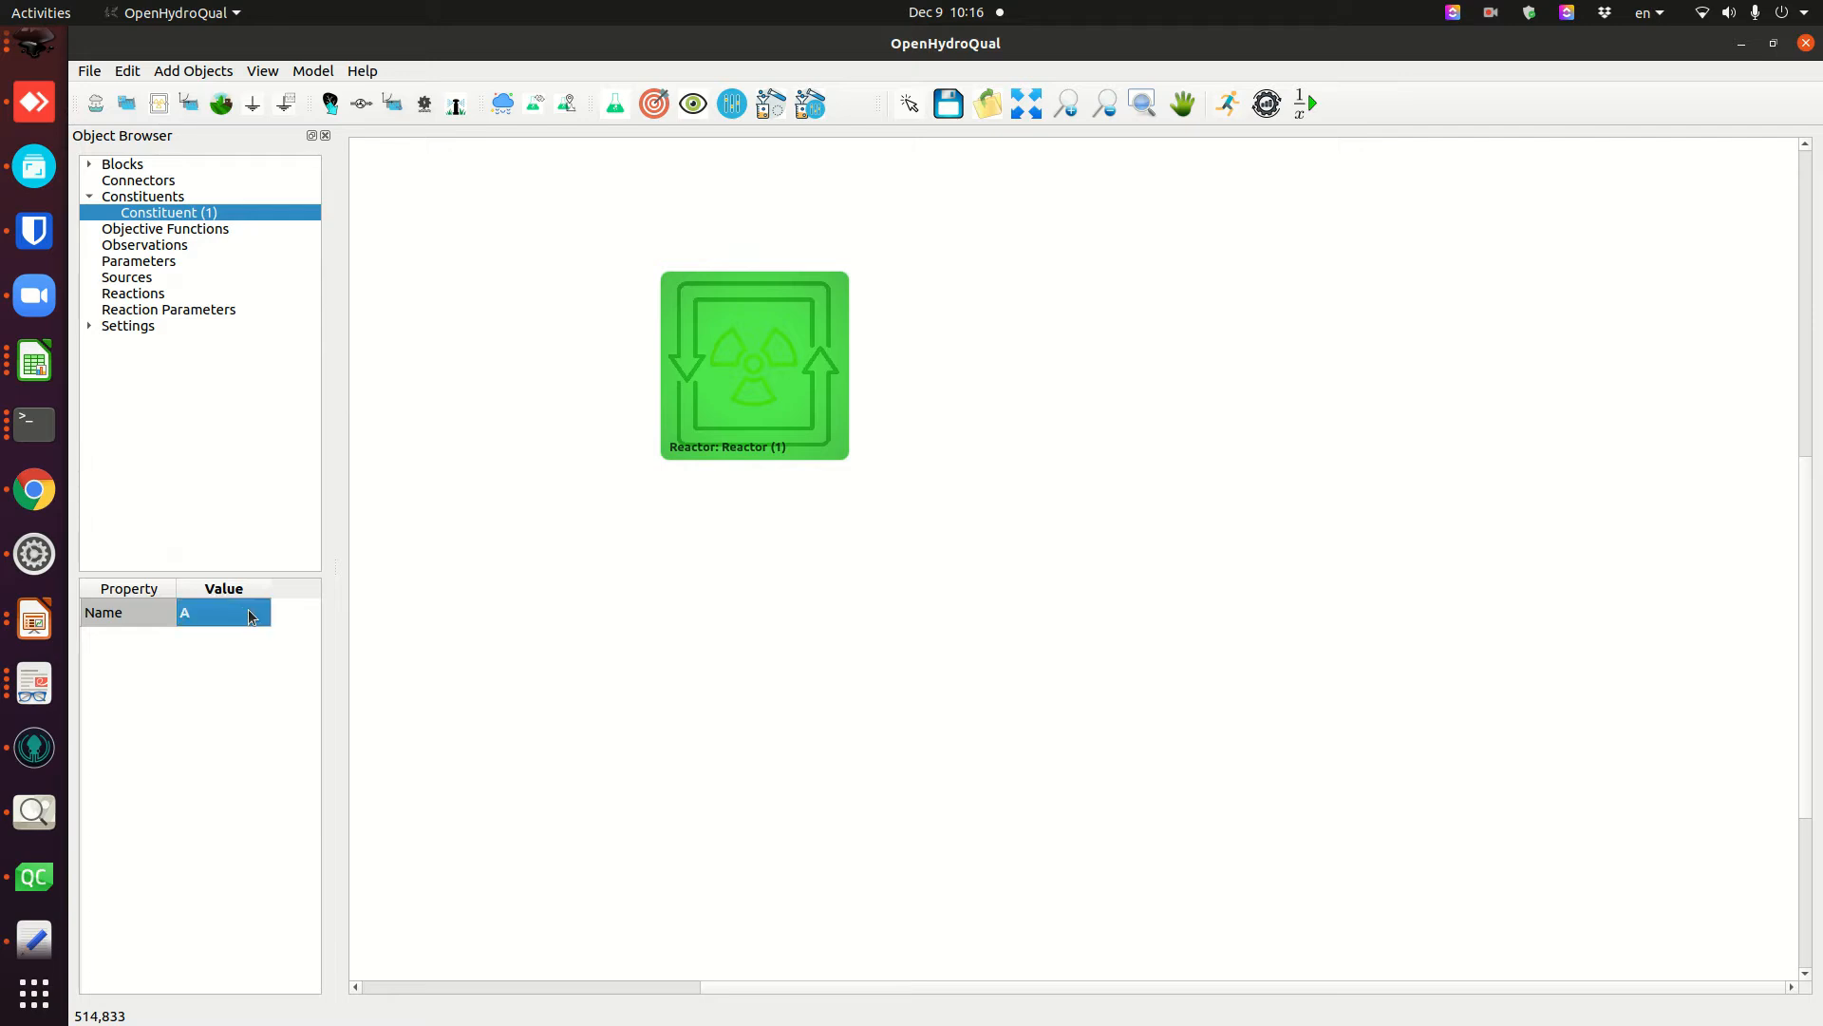
{"action": "left_click", "coordinate": [143, 213]}
{"action": "left_click", "coordinate": [92, 198]}
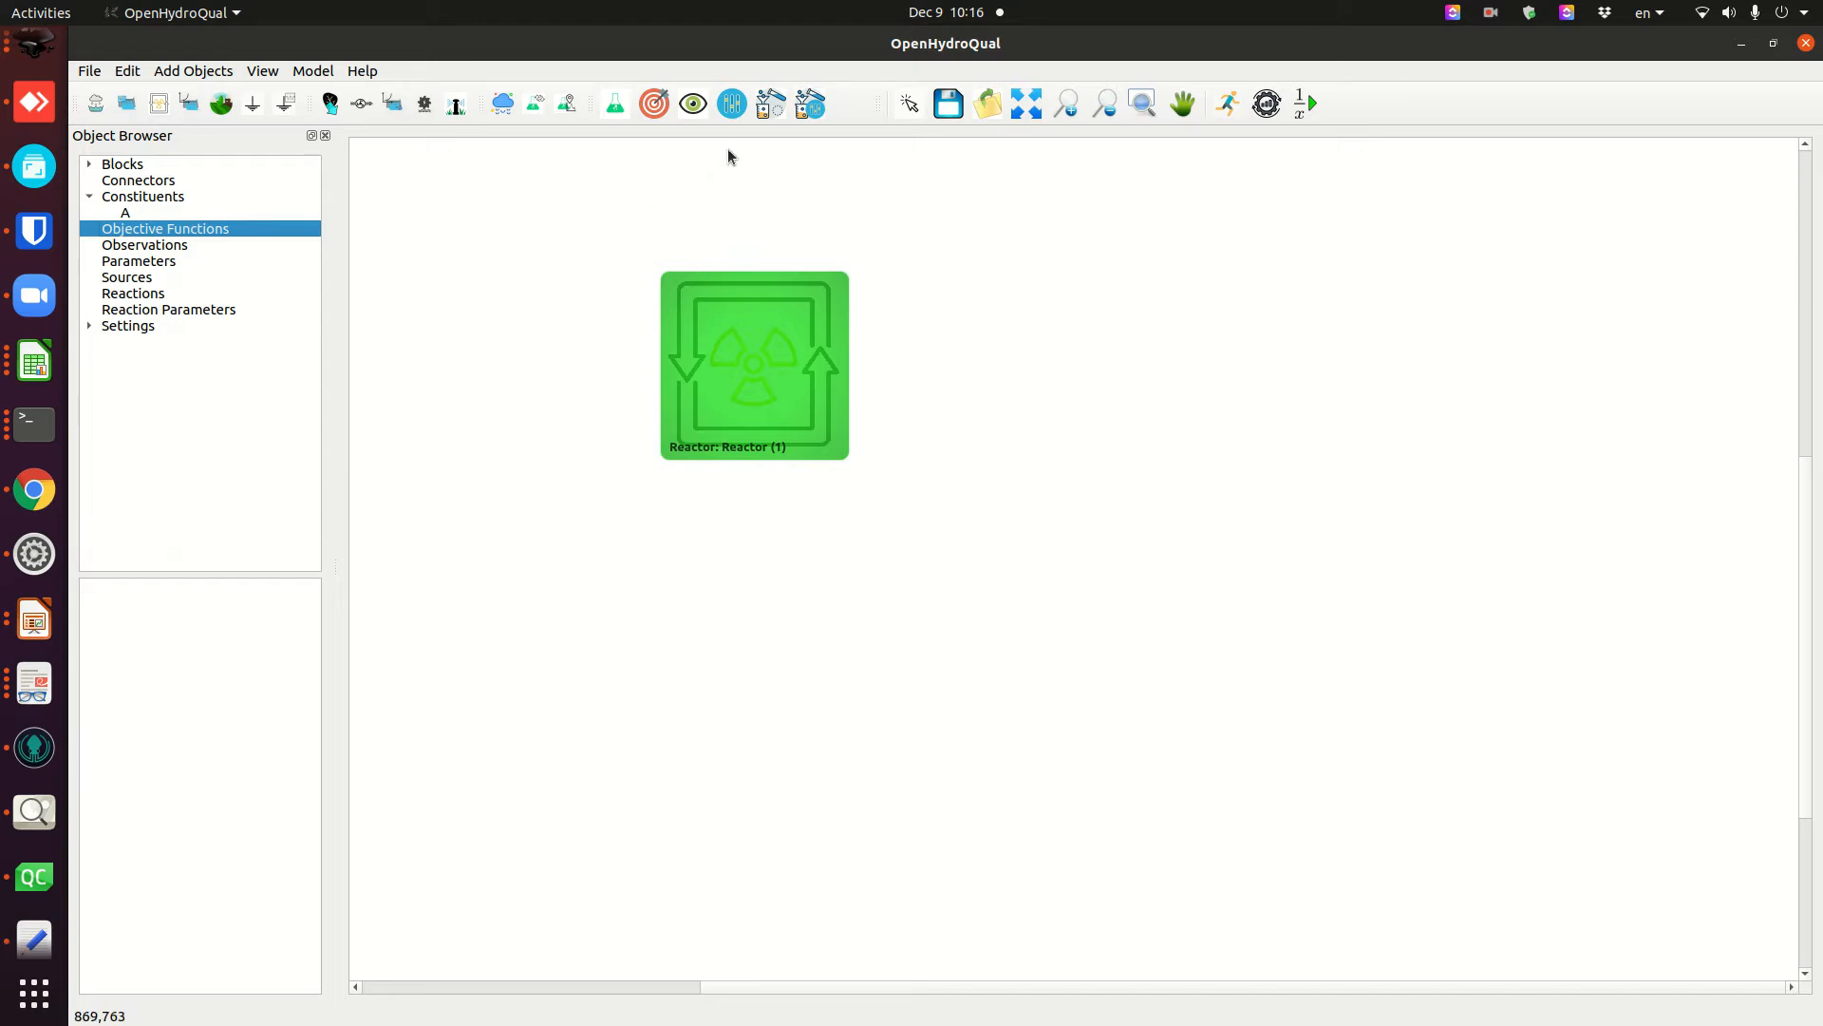
- Add a reaction parameter to the model and name it kd
{"action": "left_click", "coordinate": [812, 111]}
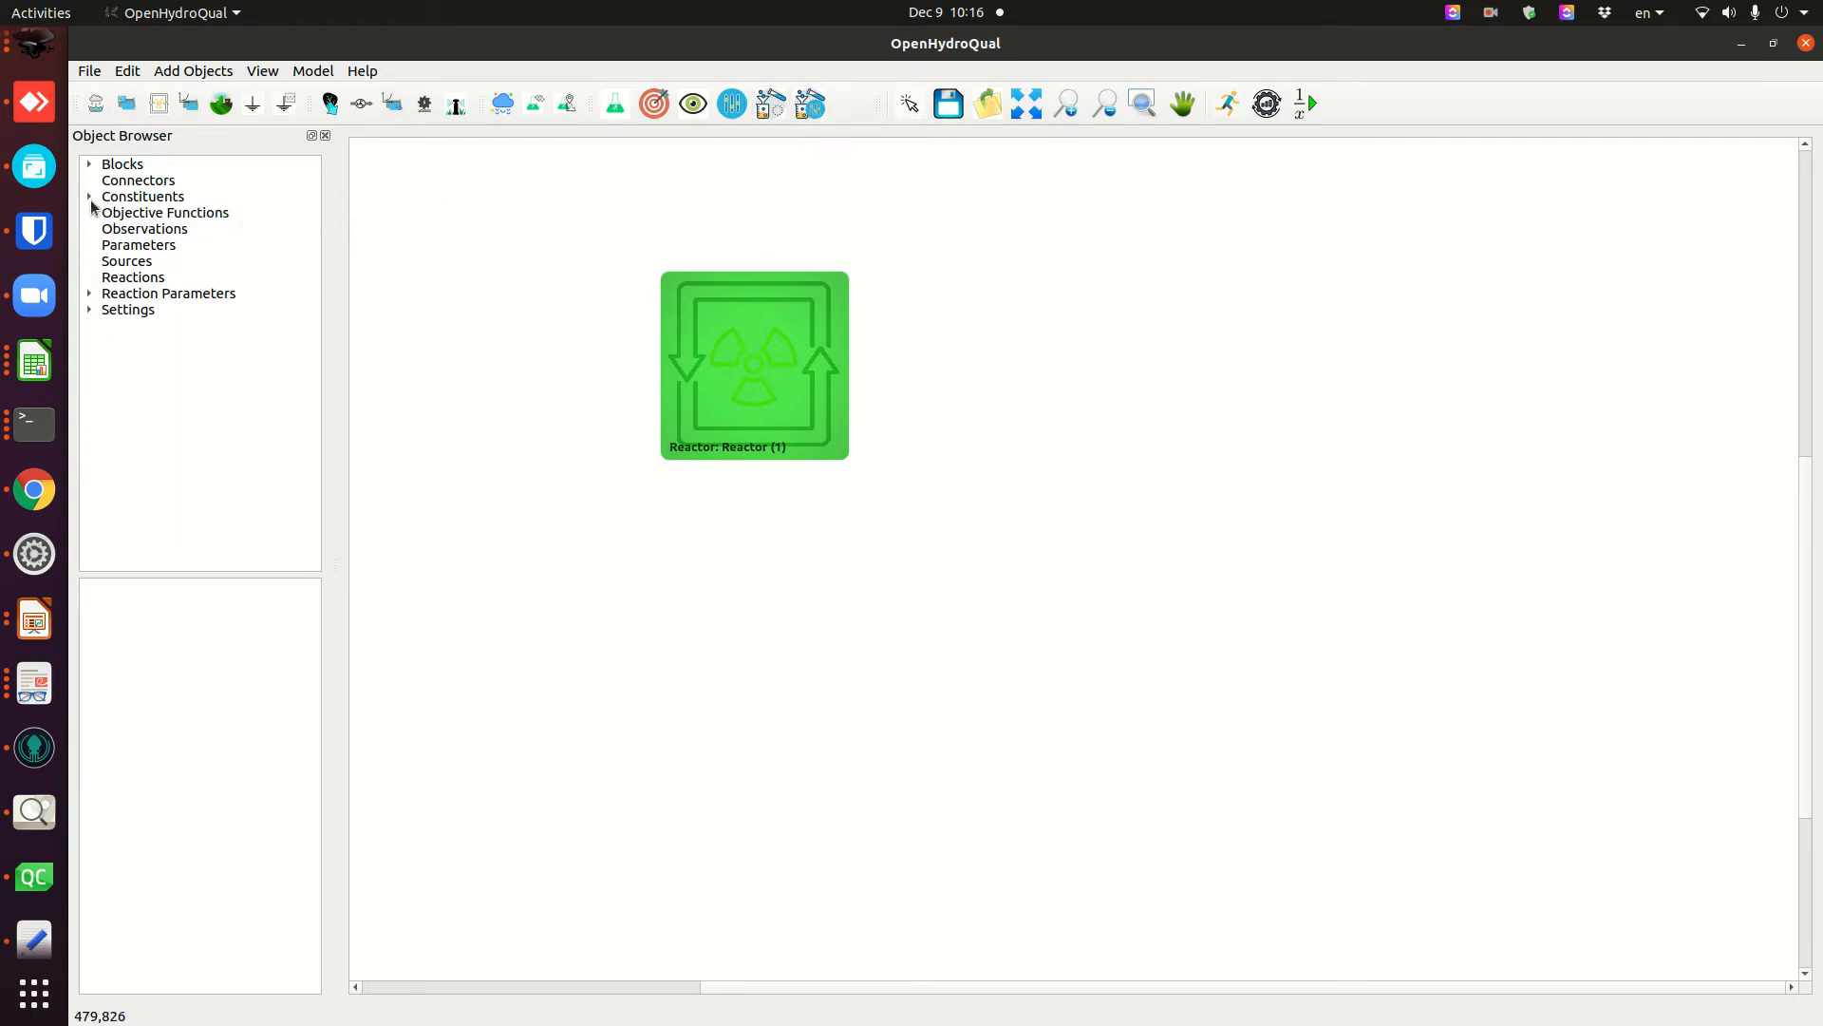
{"action": "left_click", "coordinate": [89, 294]}
{"action": "left_click", "coordinate": [166, 313]}
{"action": "double_click", "coordinate": [209, 642]}
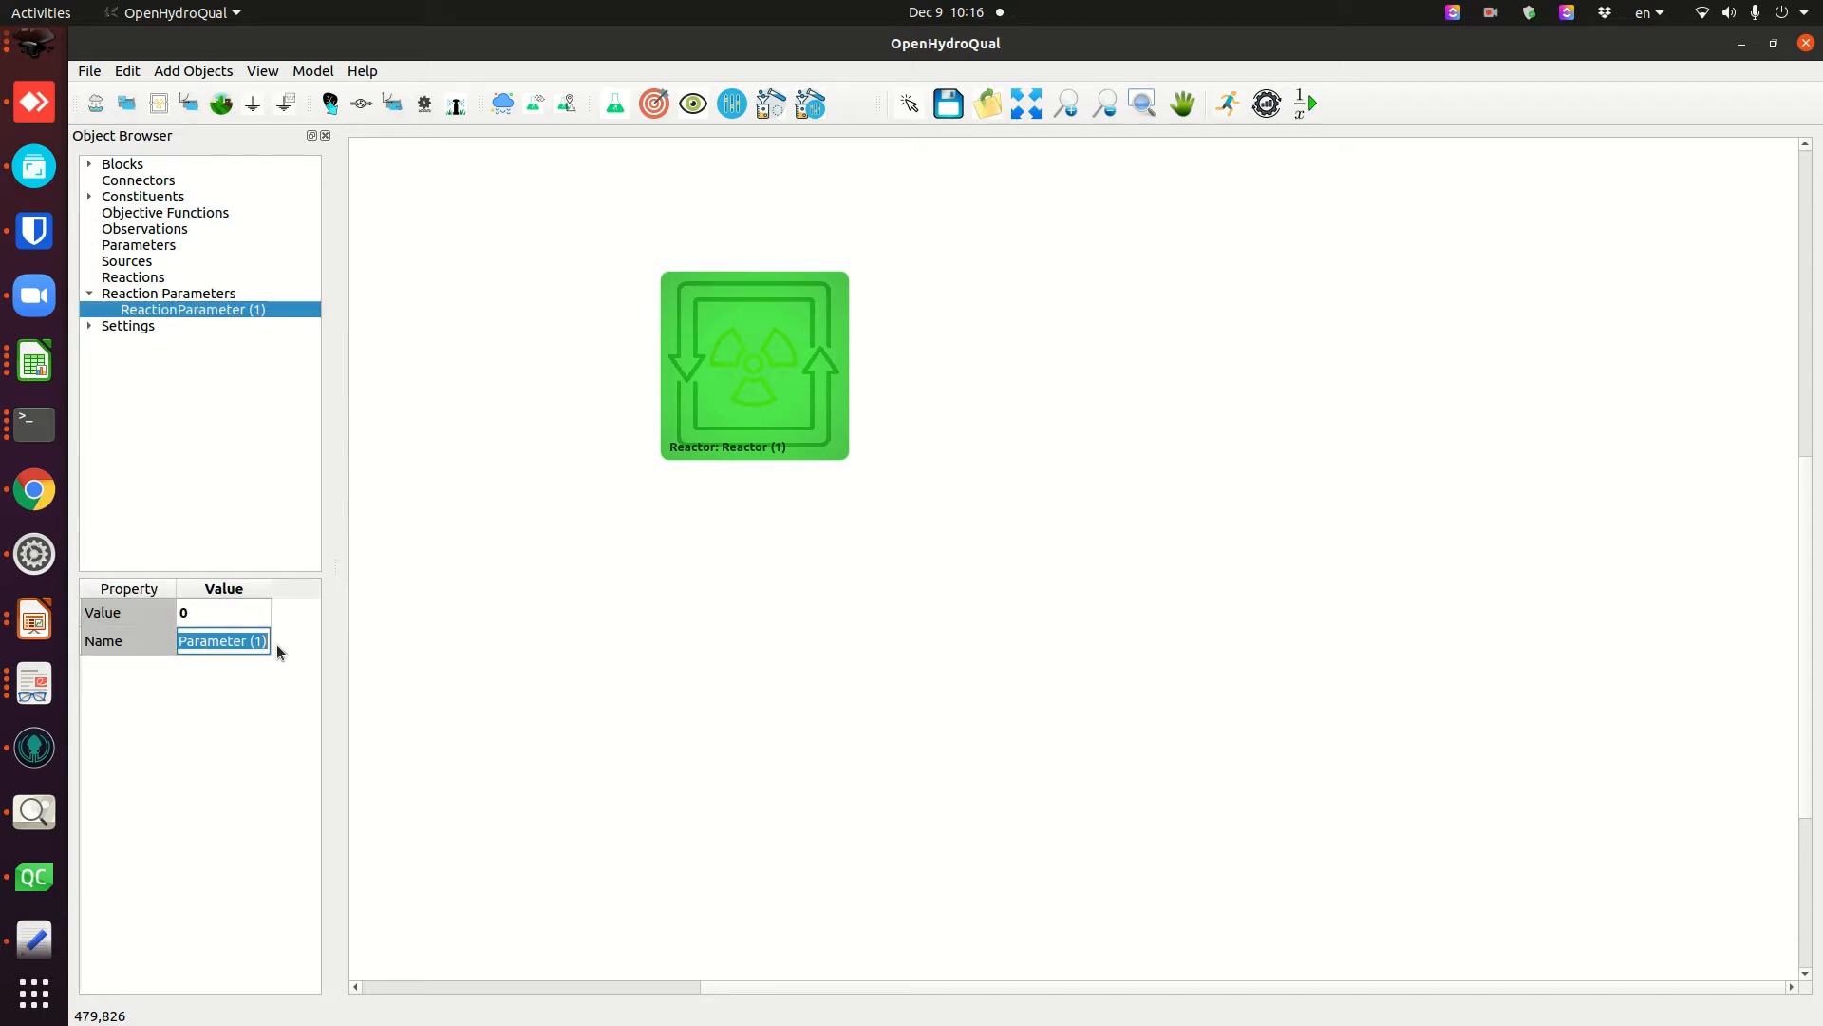
{"action": "type", "text": "kd"}
{"action": "key", "text": "Return"}
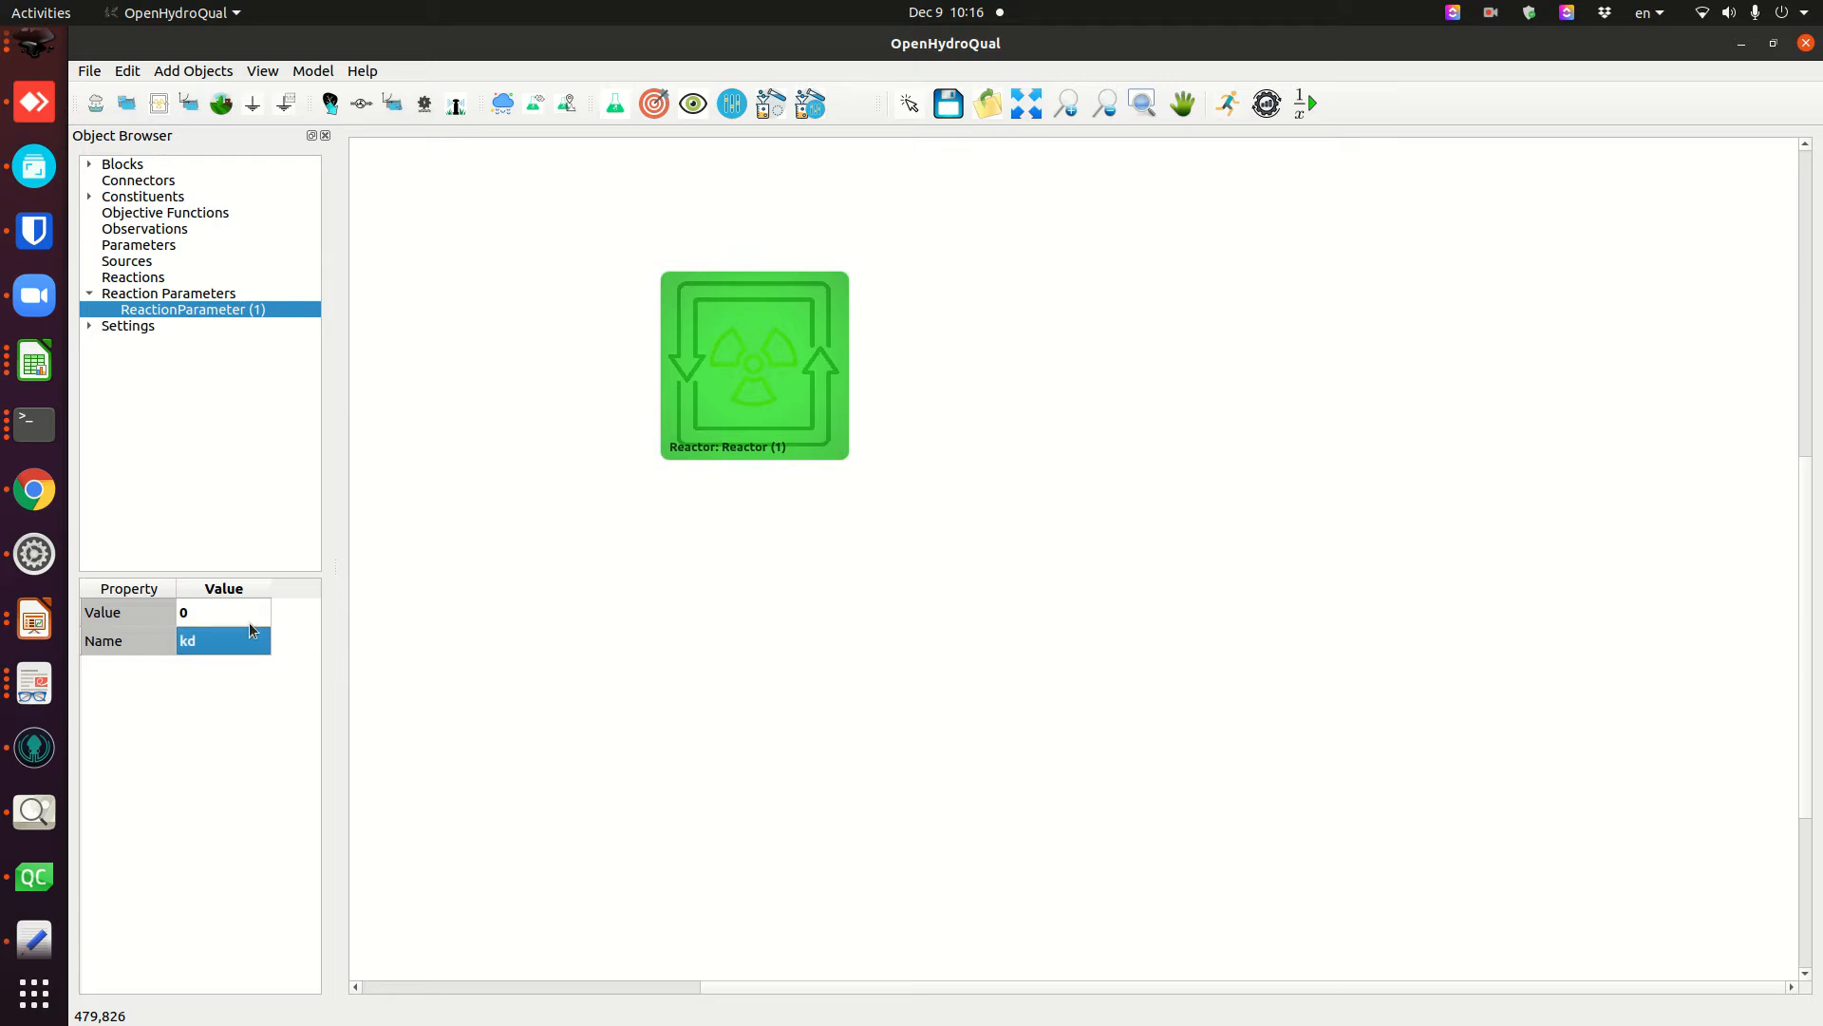
- Set the value of the reaction parameter kd to 1
{"action": "left_click", "coordinate": [207, 622]}
{"action": "double_click", "coordinate": [207, 622]}
{"action": "type", "text": "1"}
{"action": "key", "text": "Return"}
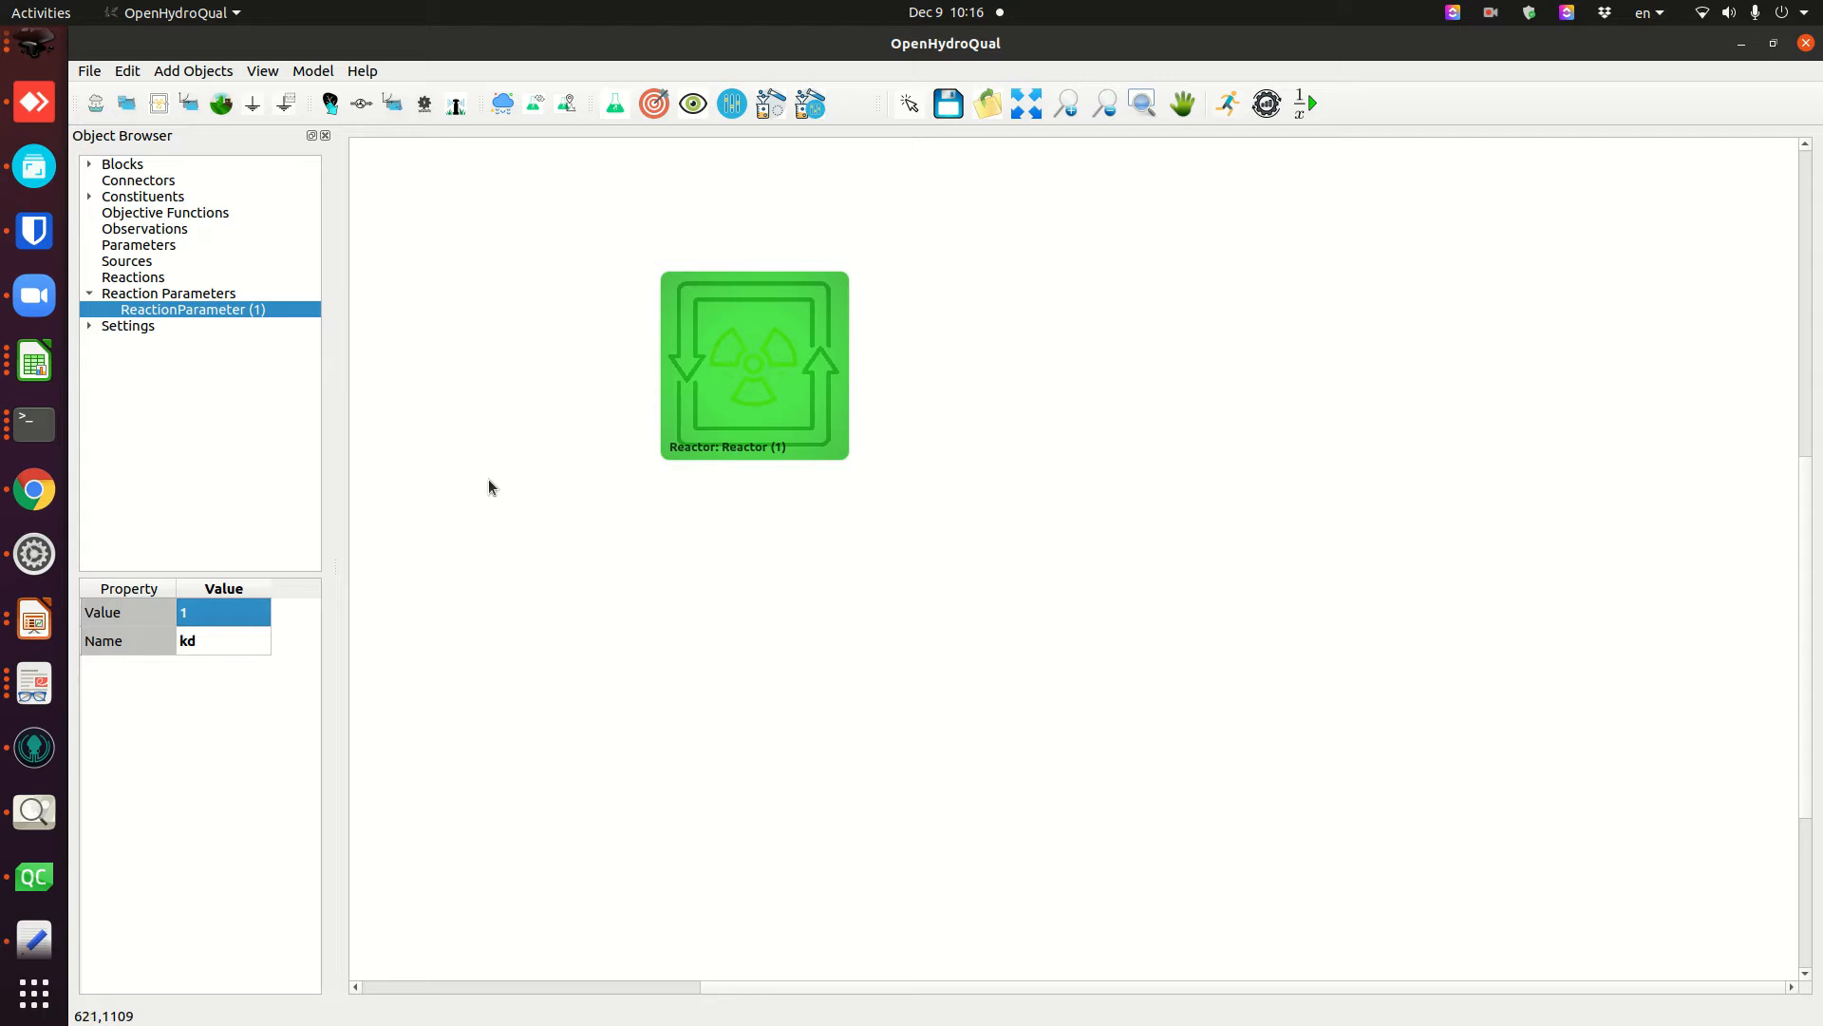
{"action": "left_click", "coordinate": [418, 293]}
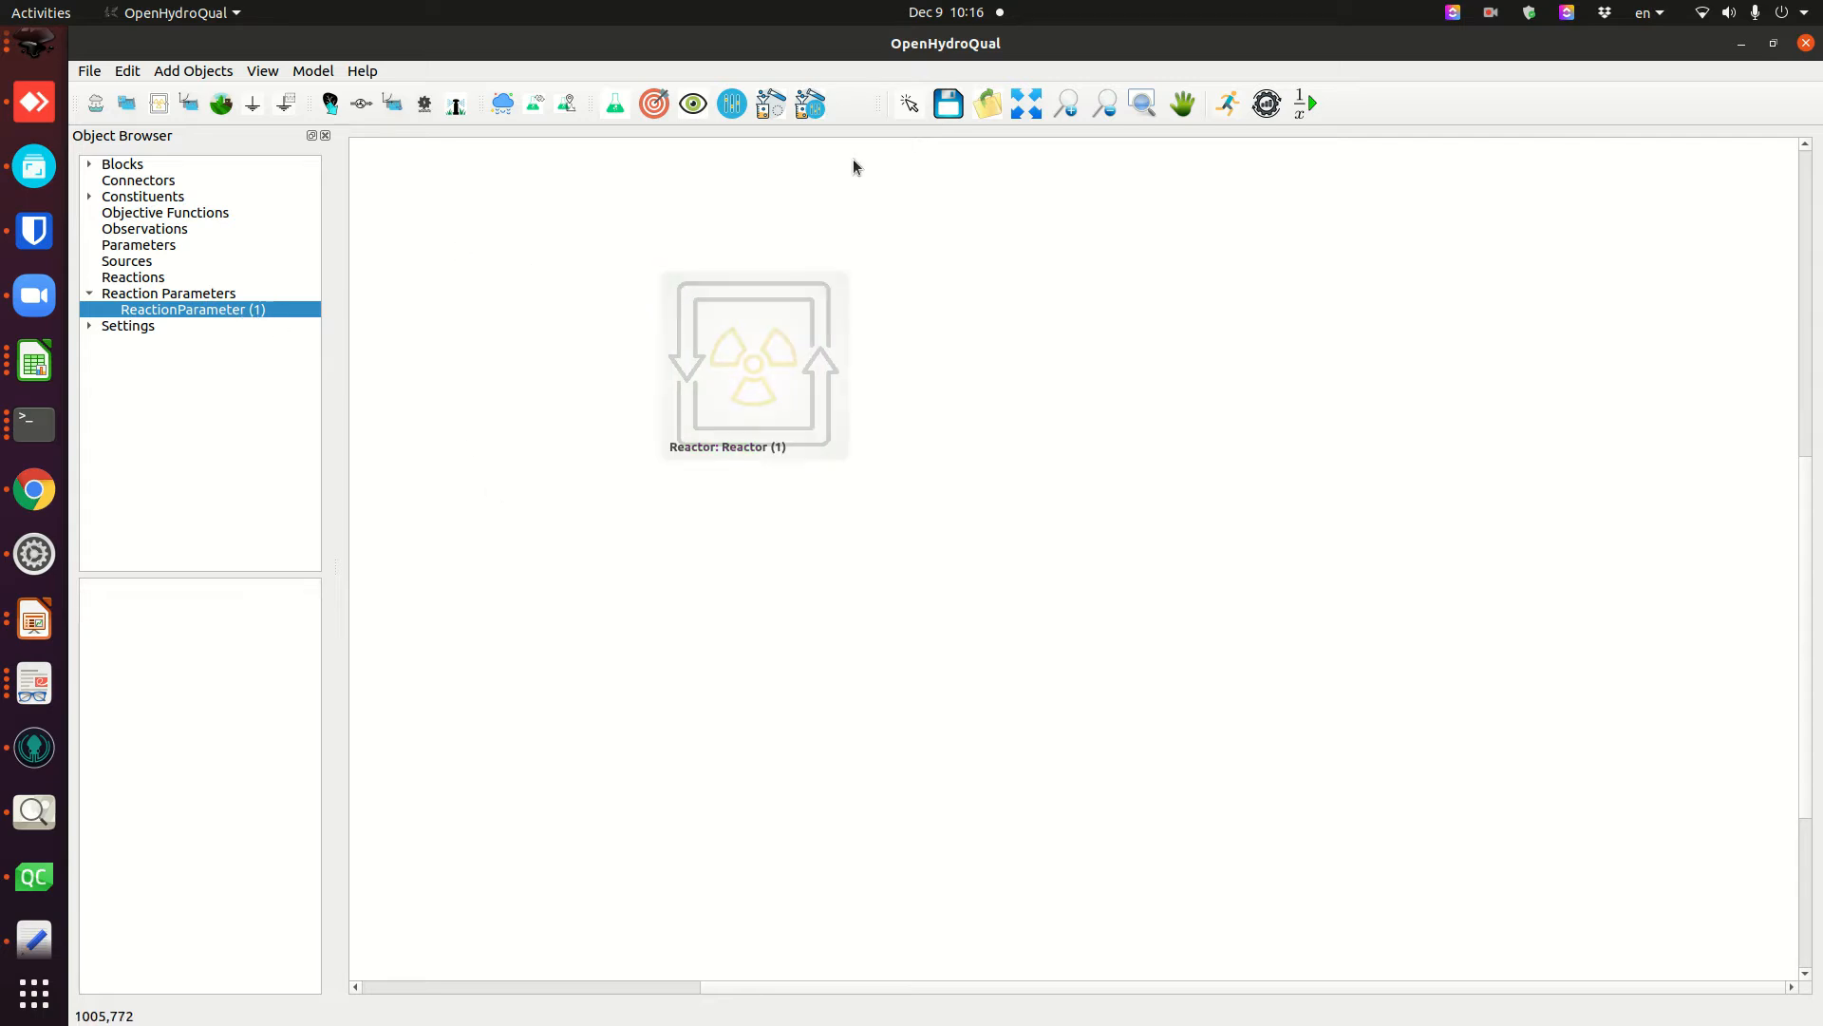
- Add a reaction to the model and name it decay
{"action": "left_click", "coordinate": [773, 114]}
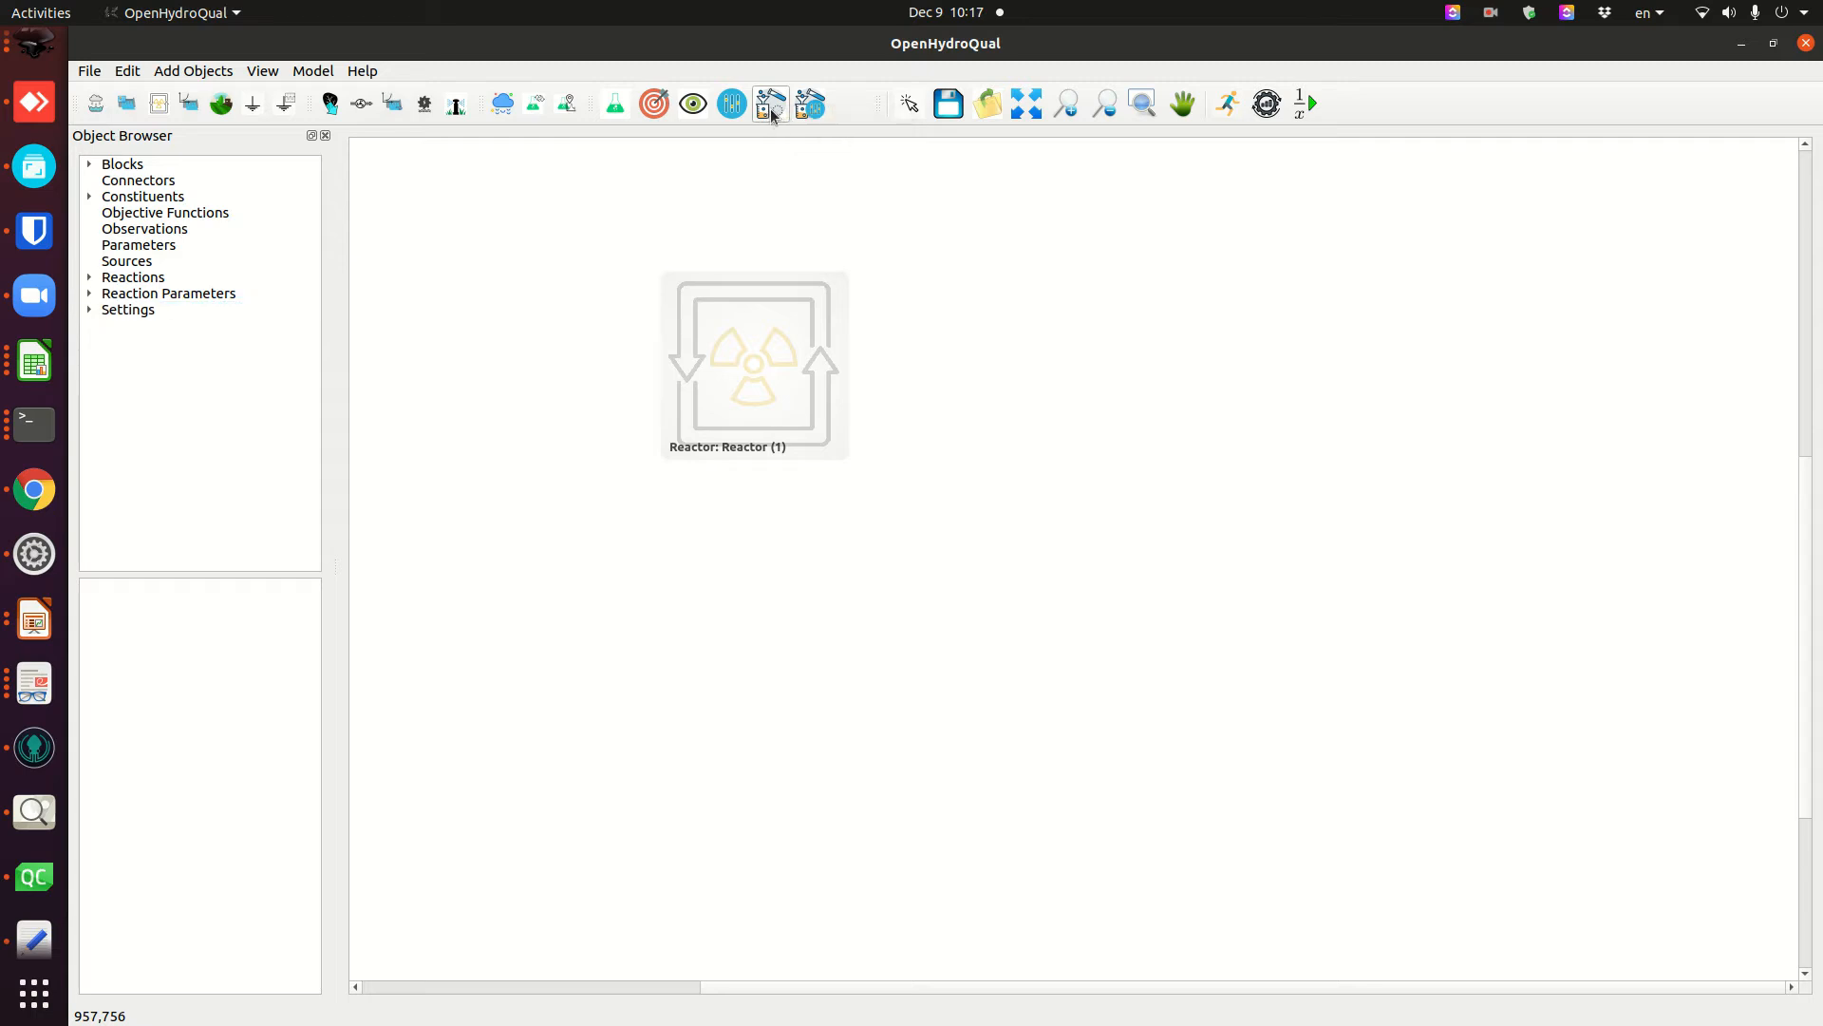
{"action": "left_click", "coordinate": [91, 280]}
{"action": "left_click", "coordinate": [138, 294]}
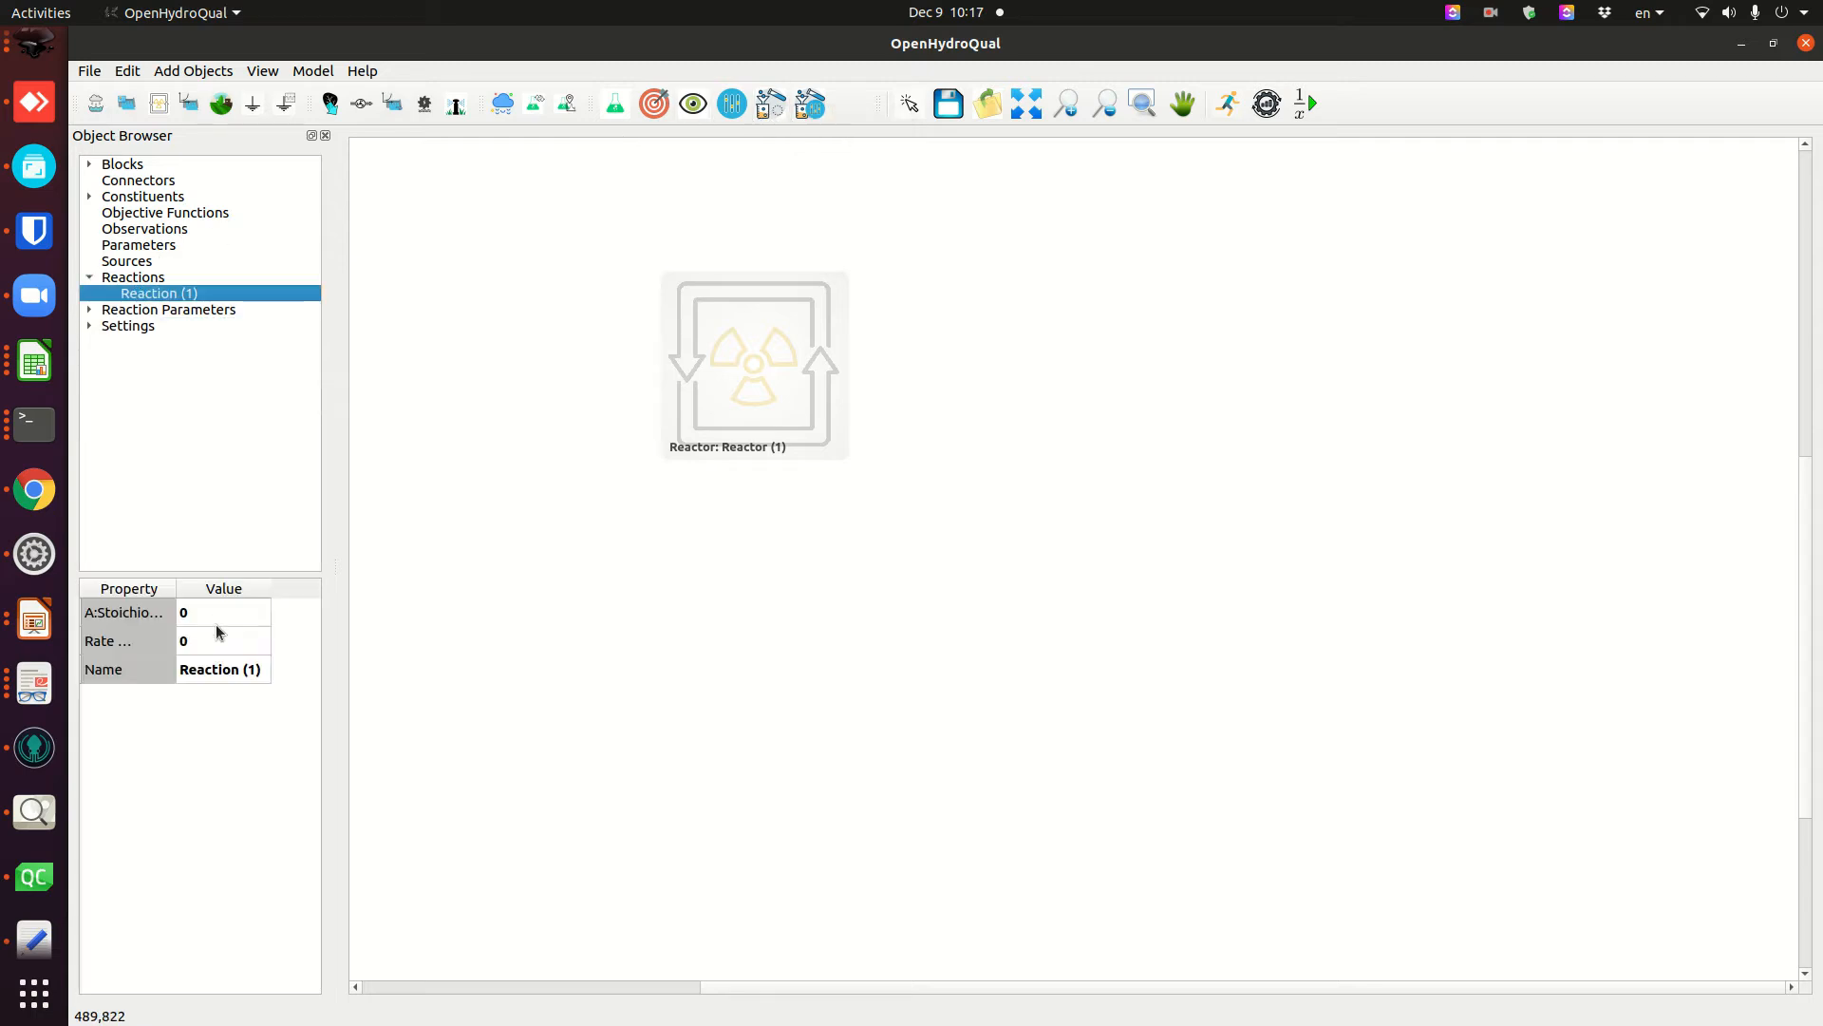
{"action": "double_click", "coordinate": [207, 678]}
{"action": "type", "text": "decay"}
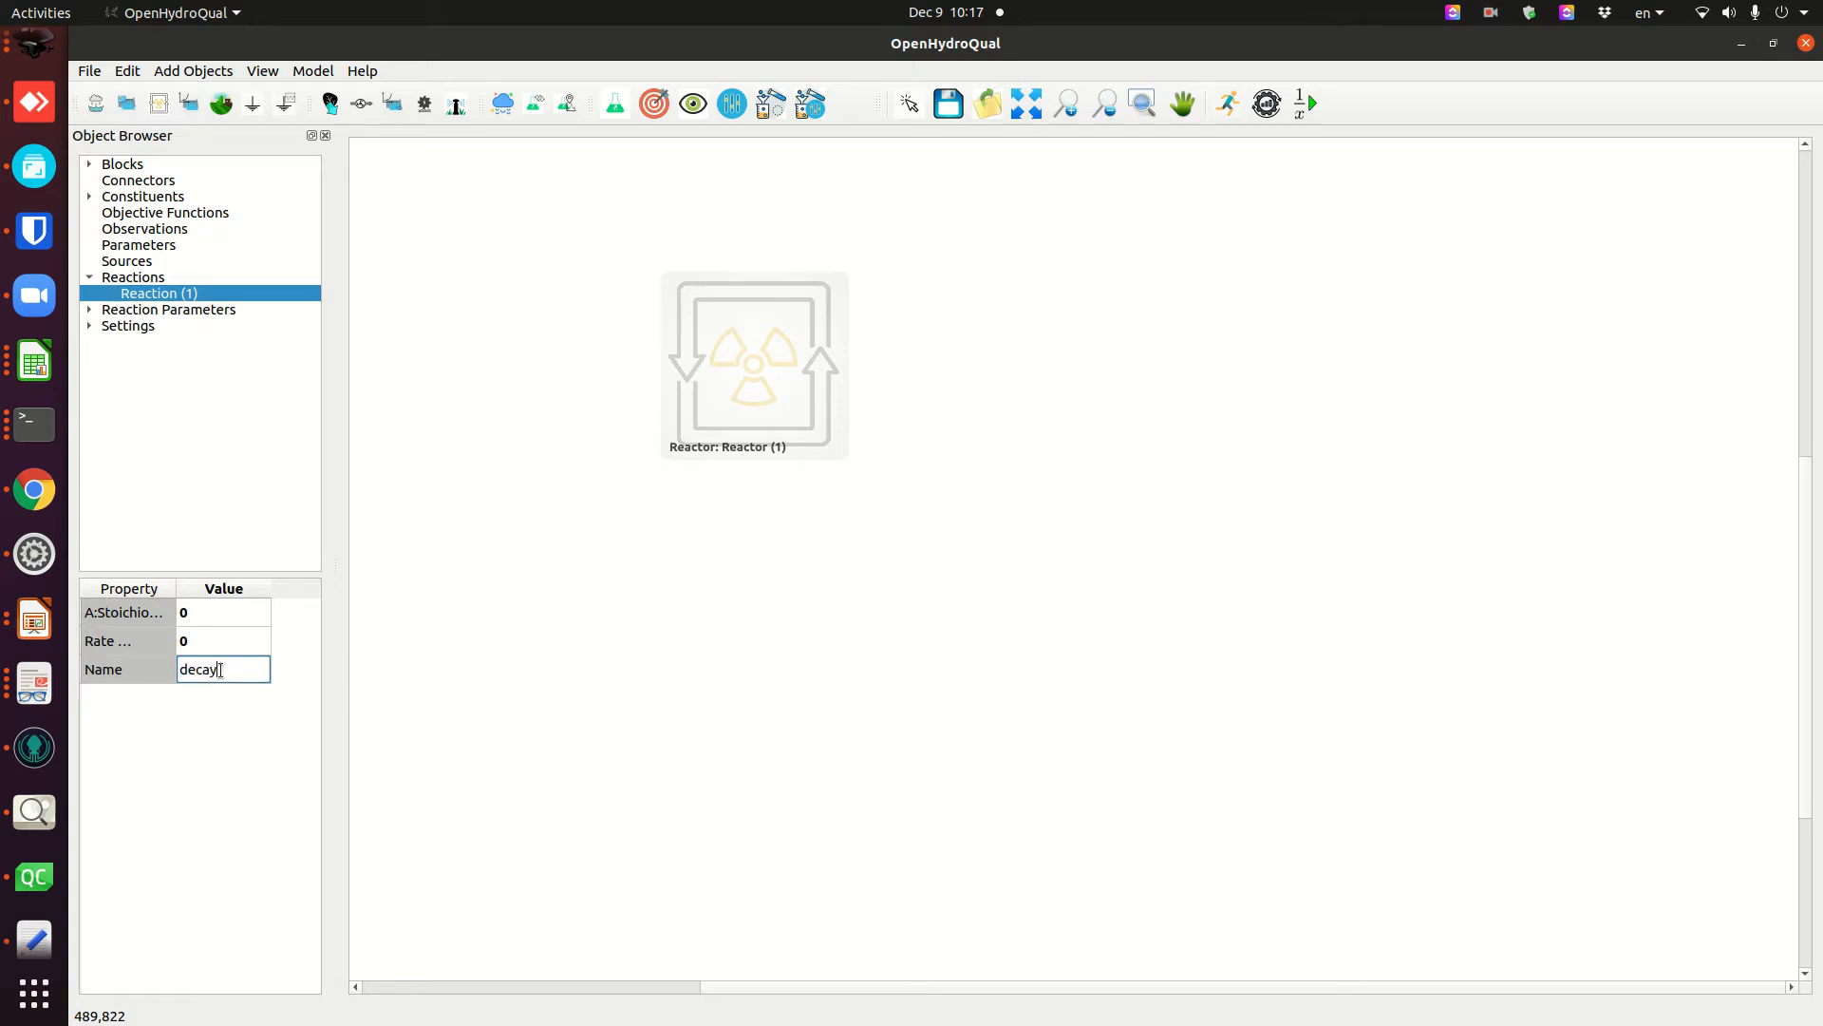
{"action": "key", "text": "Return"}
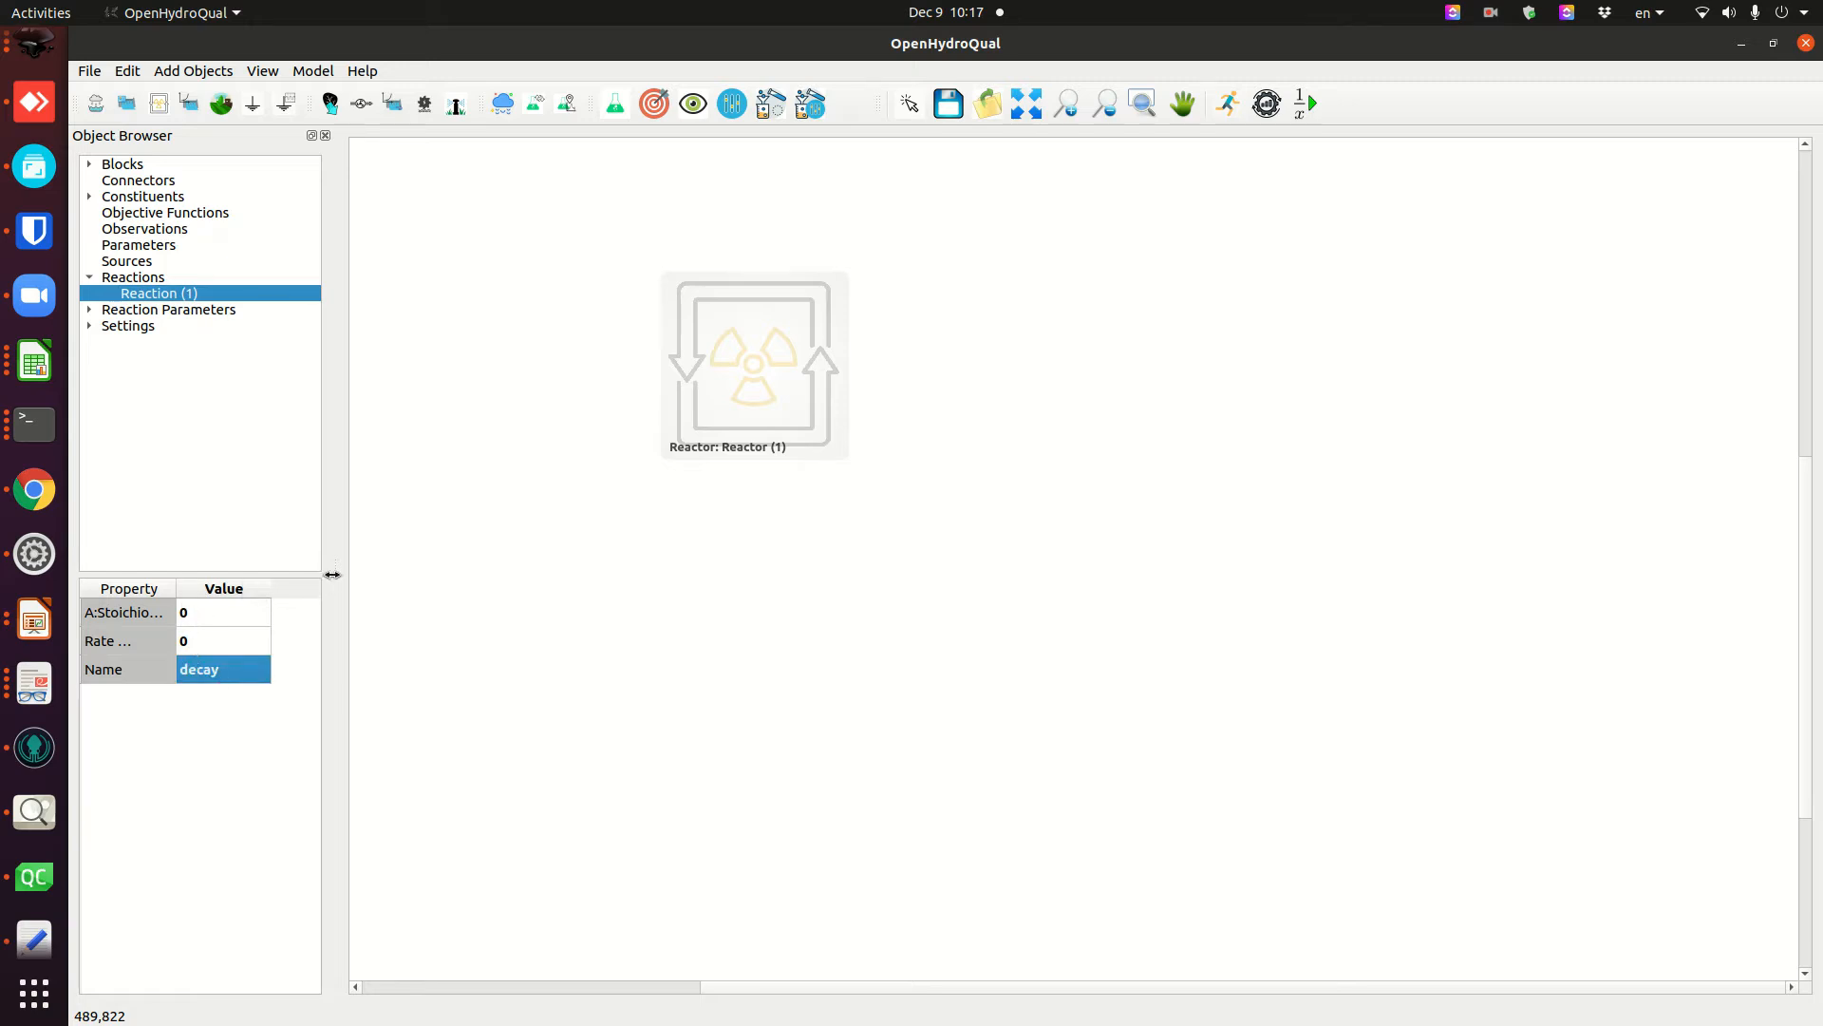
- Widen the property display and set the decay reaction's rate expression to kd*A
{"action": "left_click_drag", "start_coordinate": [332, 575], "coordinate": [434, 574]}
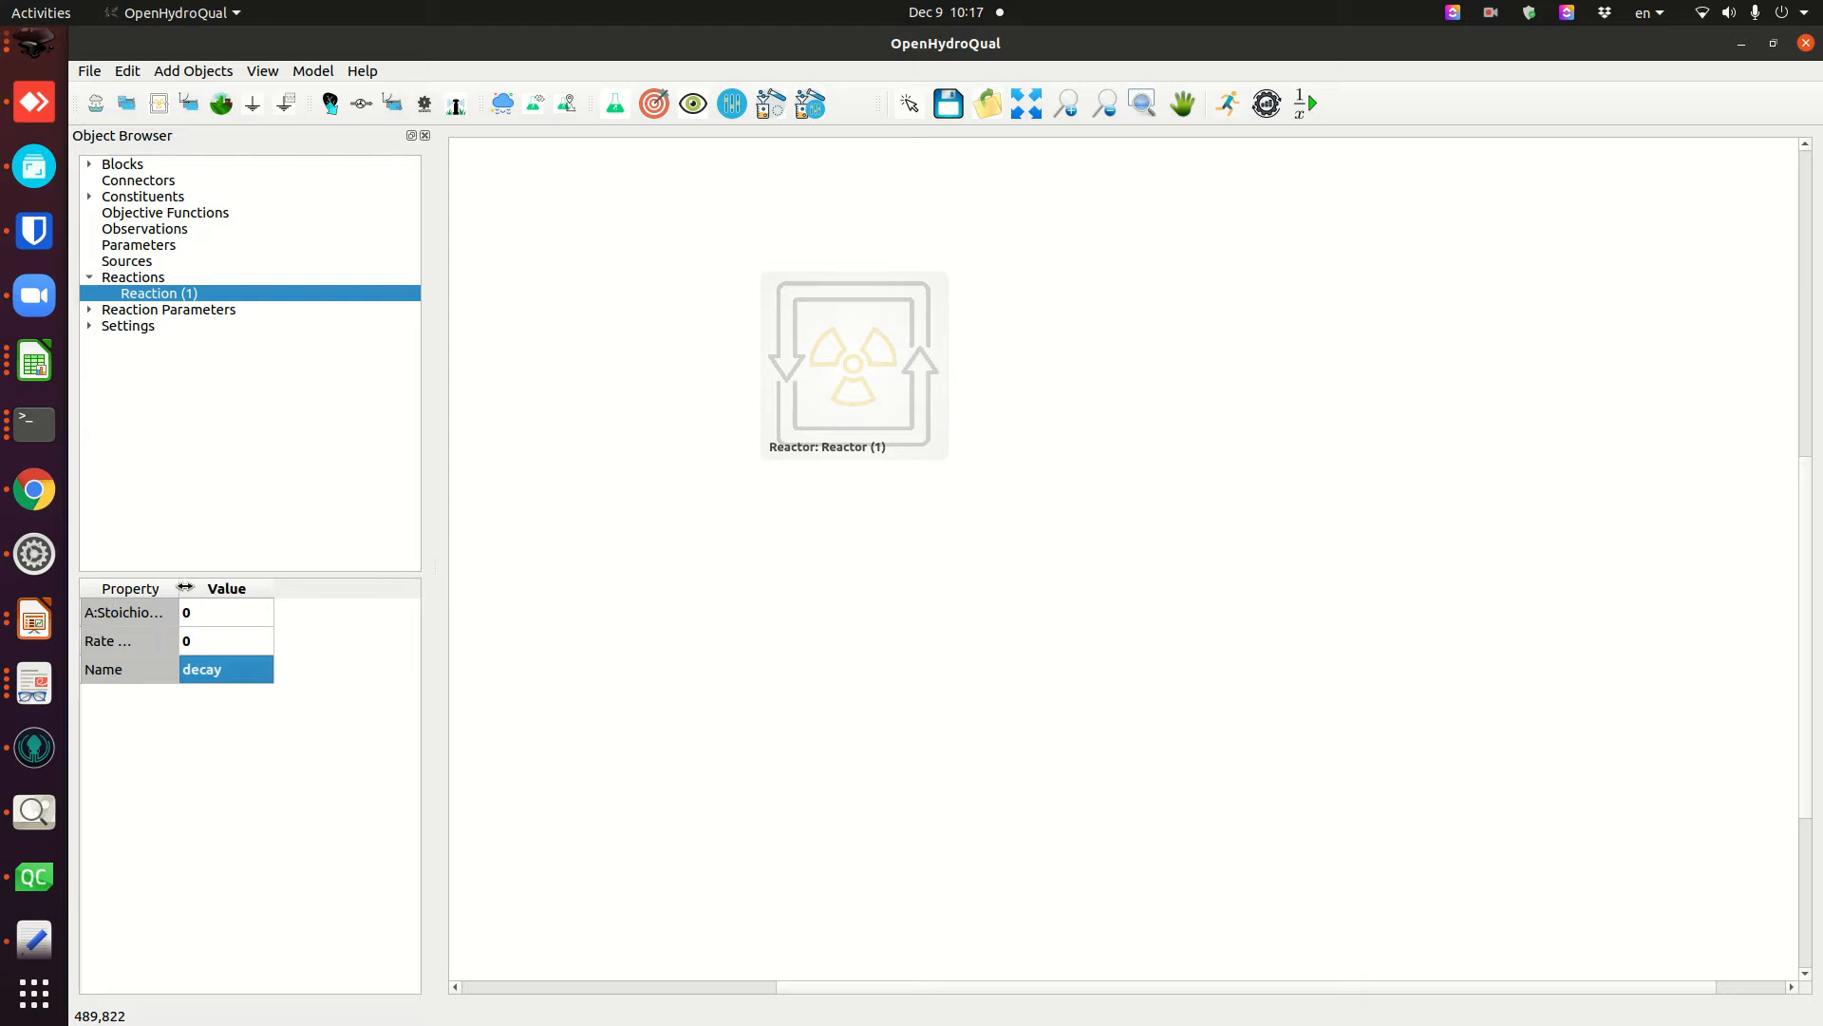
{"action": "left_click_drag", "start_coordinate": [177, 588], "coordinate": [239, 588]}
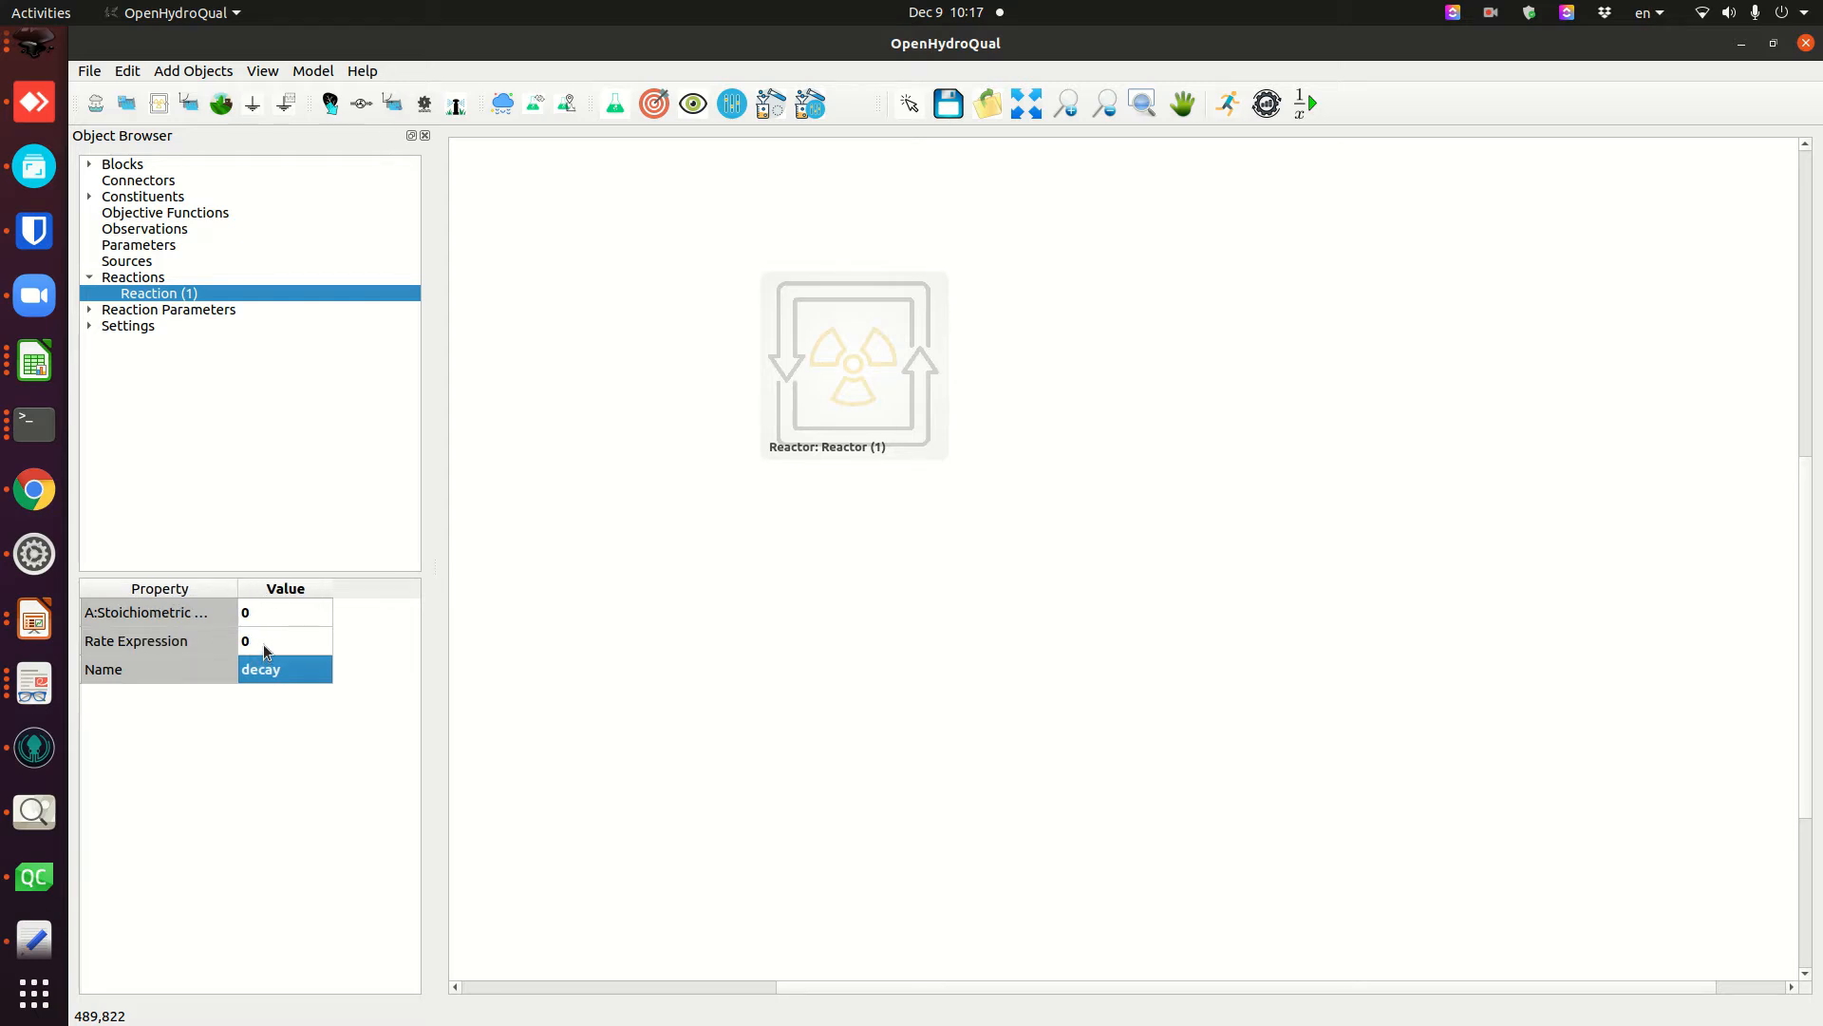
{"action": "left_click", "coordinate": [265, 646]}
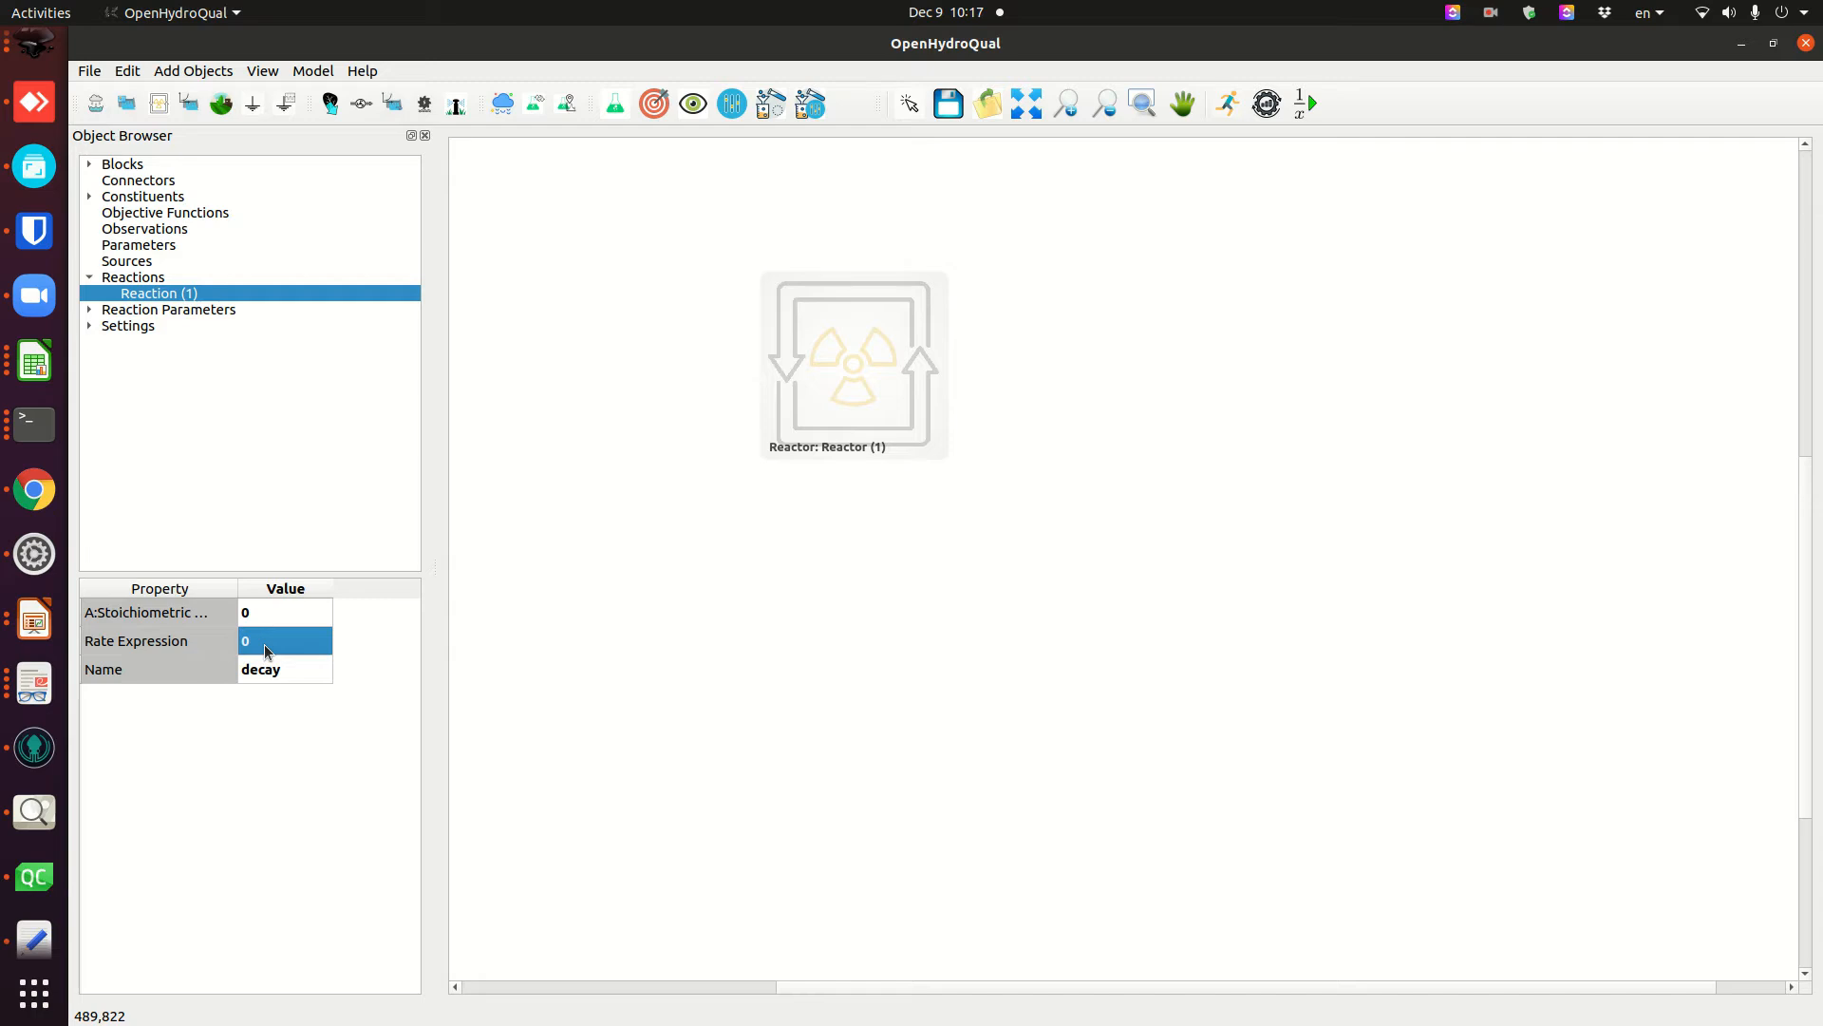
{"action": "double_click", "coordinate": [273, 641]}
{"action": "type", "text": "kd"}
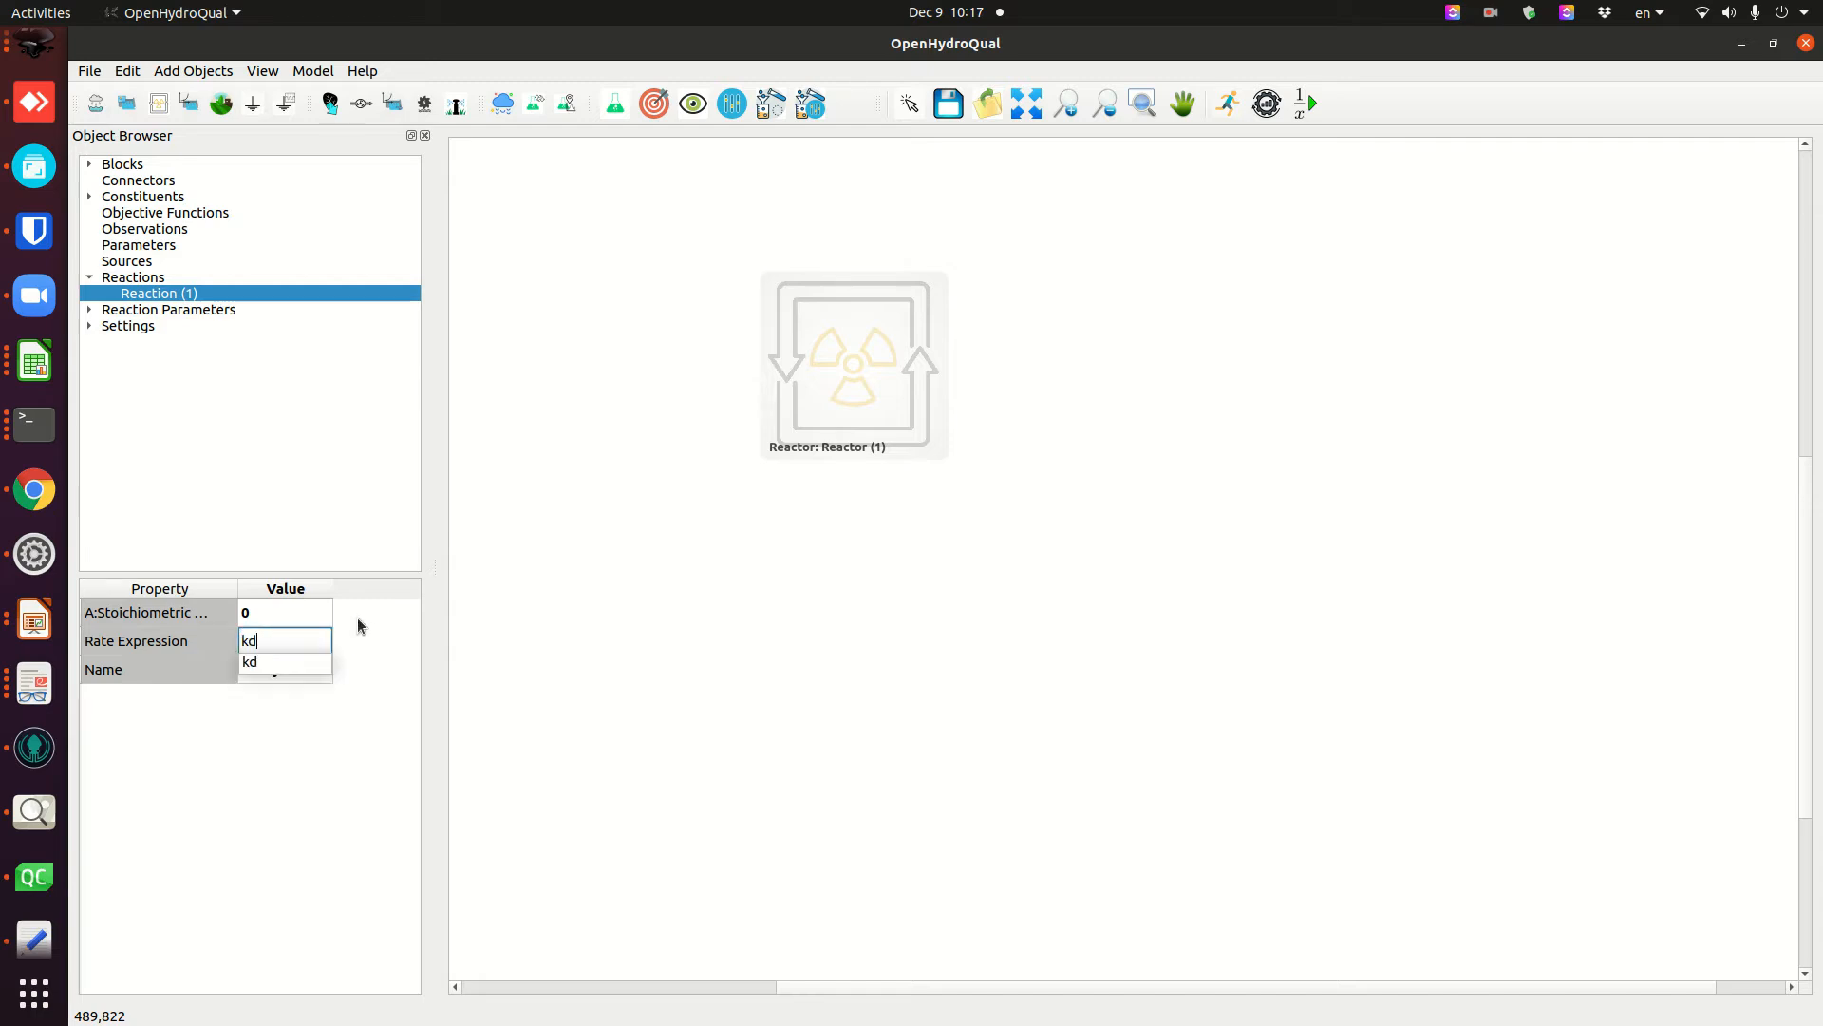
{"action": "type", "text": "*A"}
{"action": "left_click", "coordinate": [248, 663]}
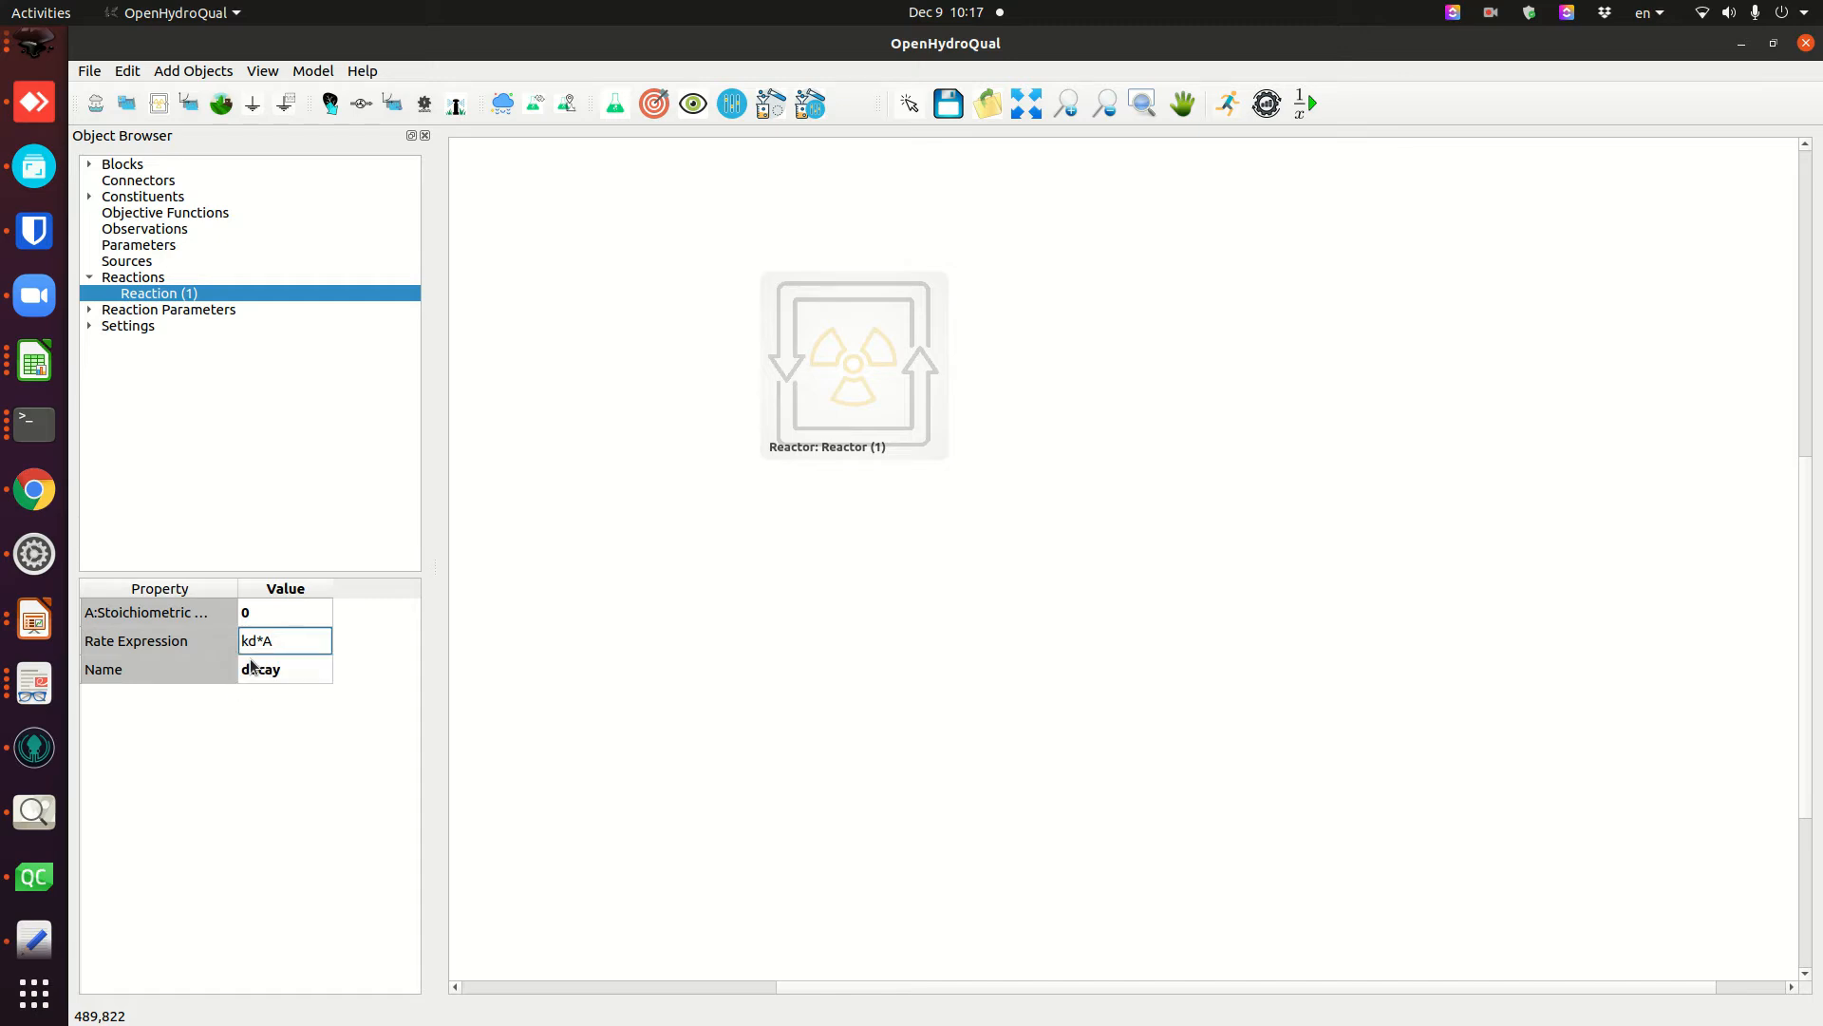
- Set the stoichiometric value of constituent A in the decay reaction to -1
{"action": "left_click", "coordinate": [269, 615]}
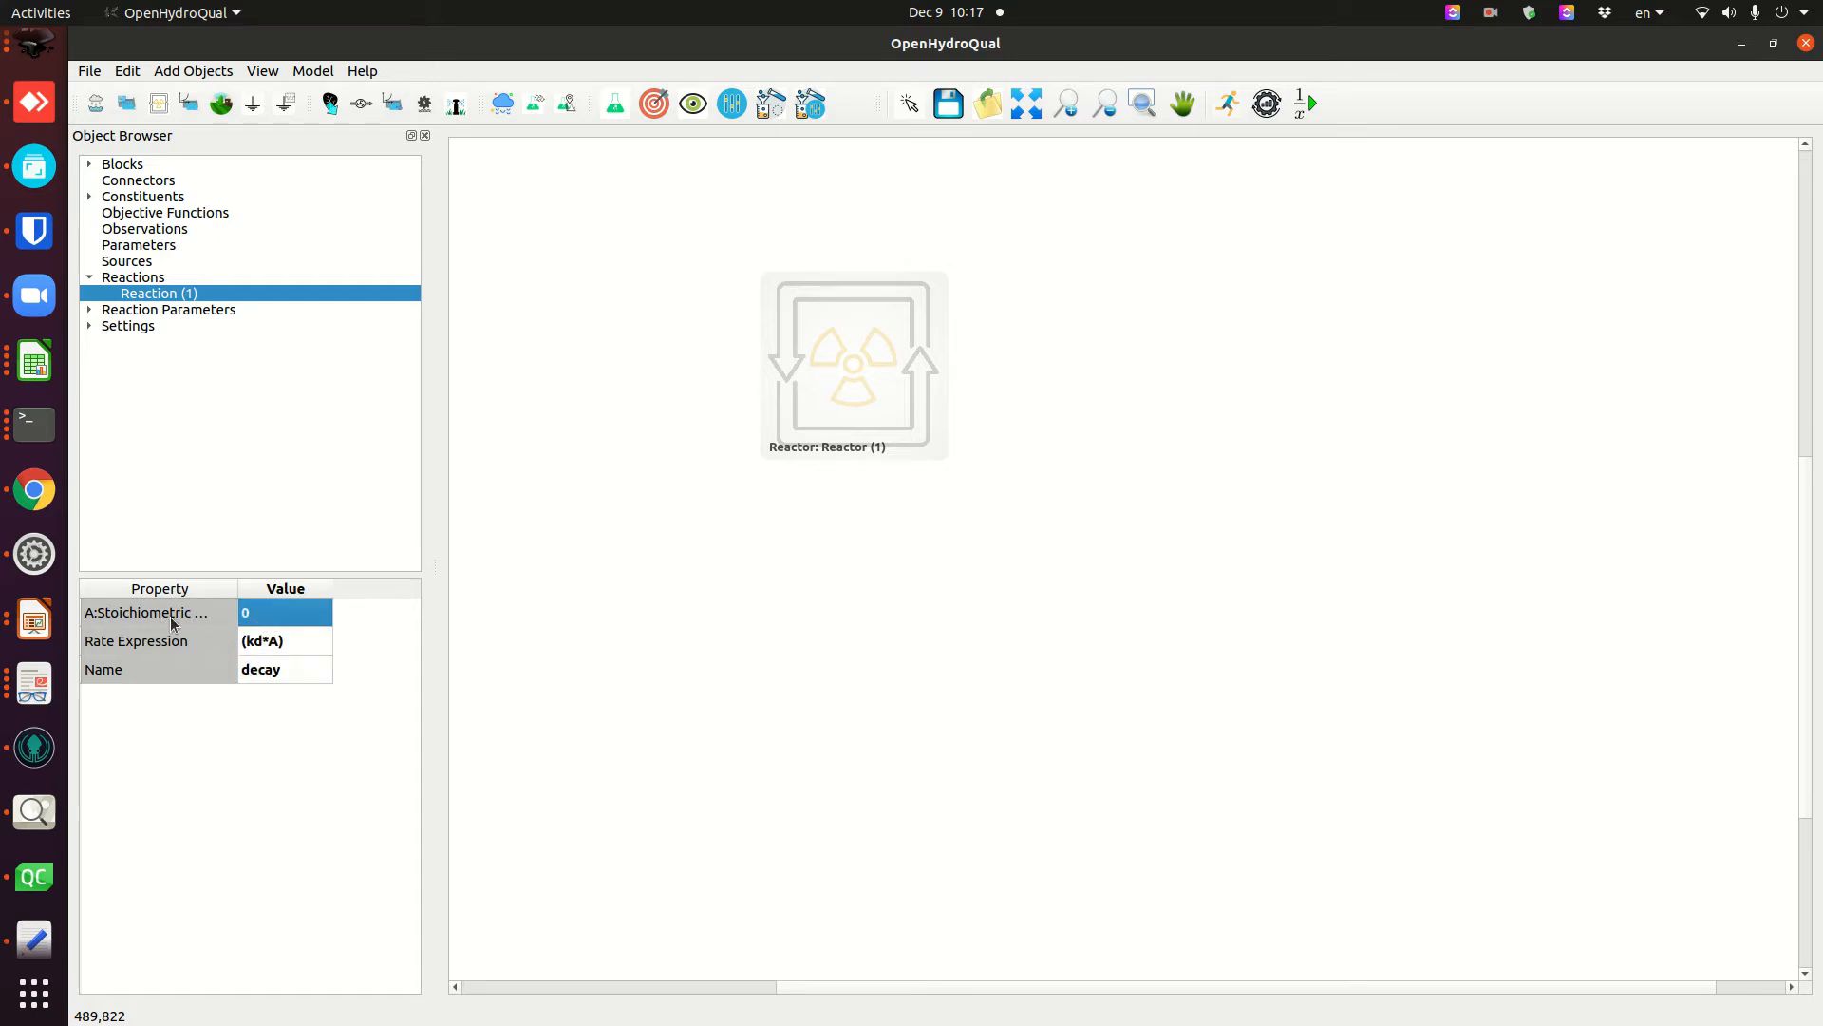
{"action": "left_click", "coordinate": [271, 615]}
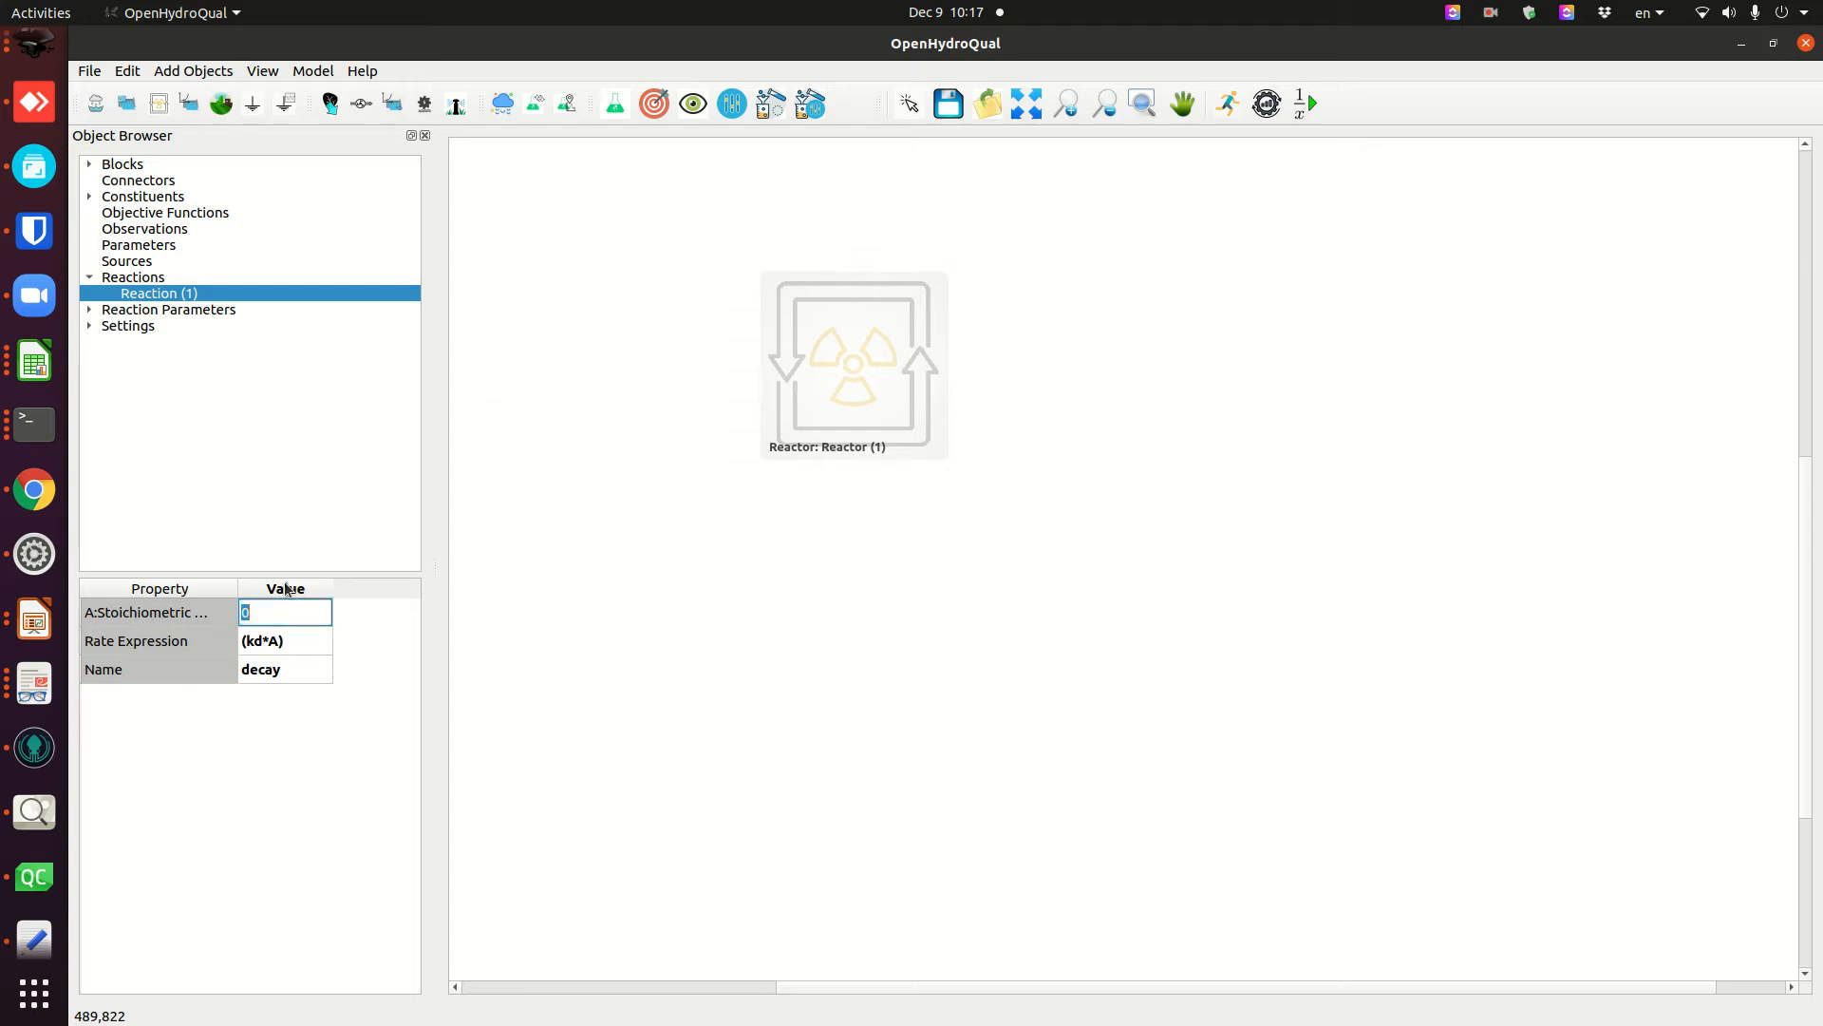
{"action": "type", "text": "-1"}
{"action": "key", "text": "Return"}
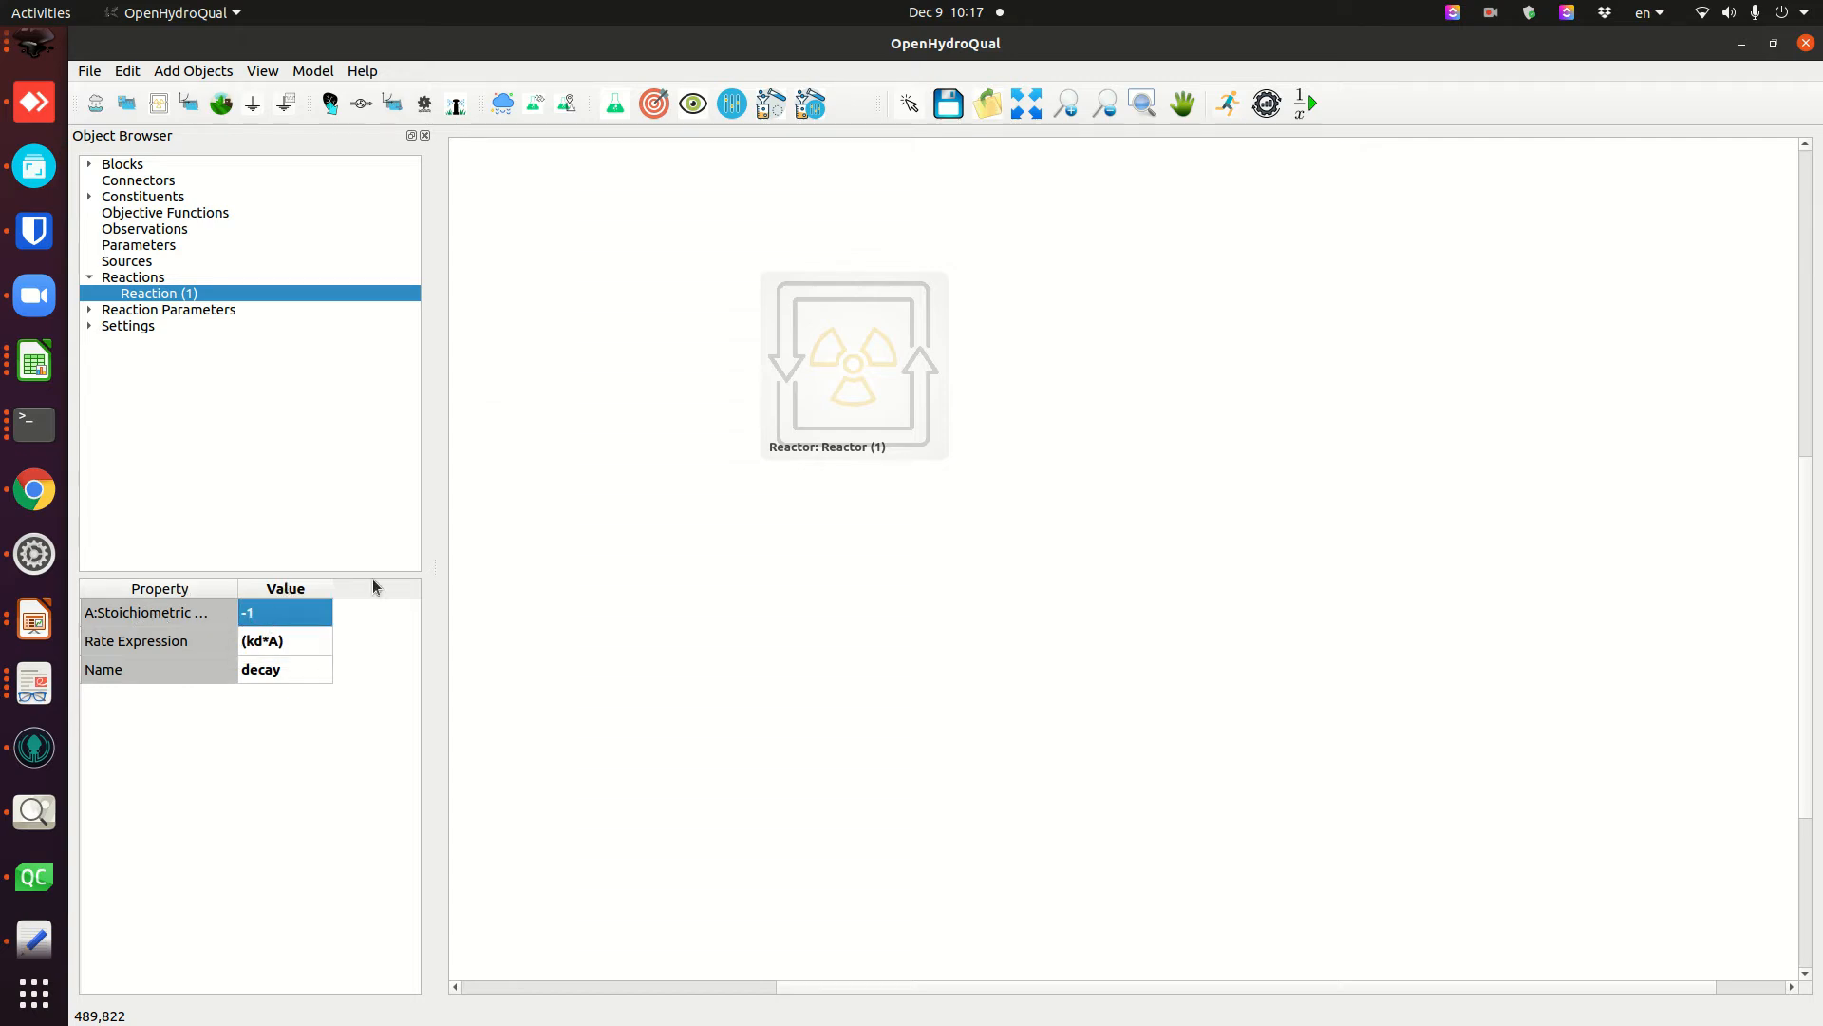
{"action": "left_click", "coordinate": [629, 419]}
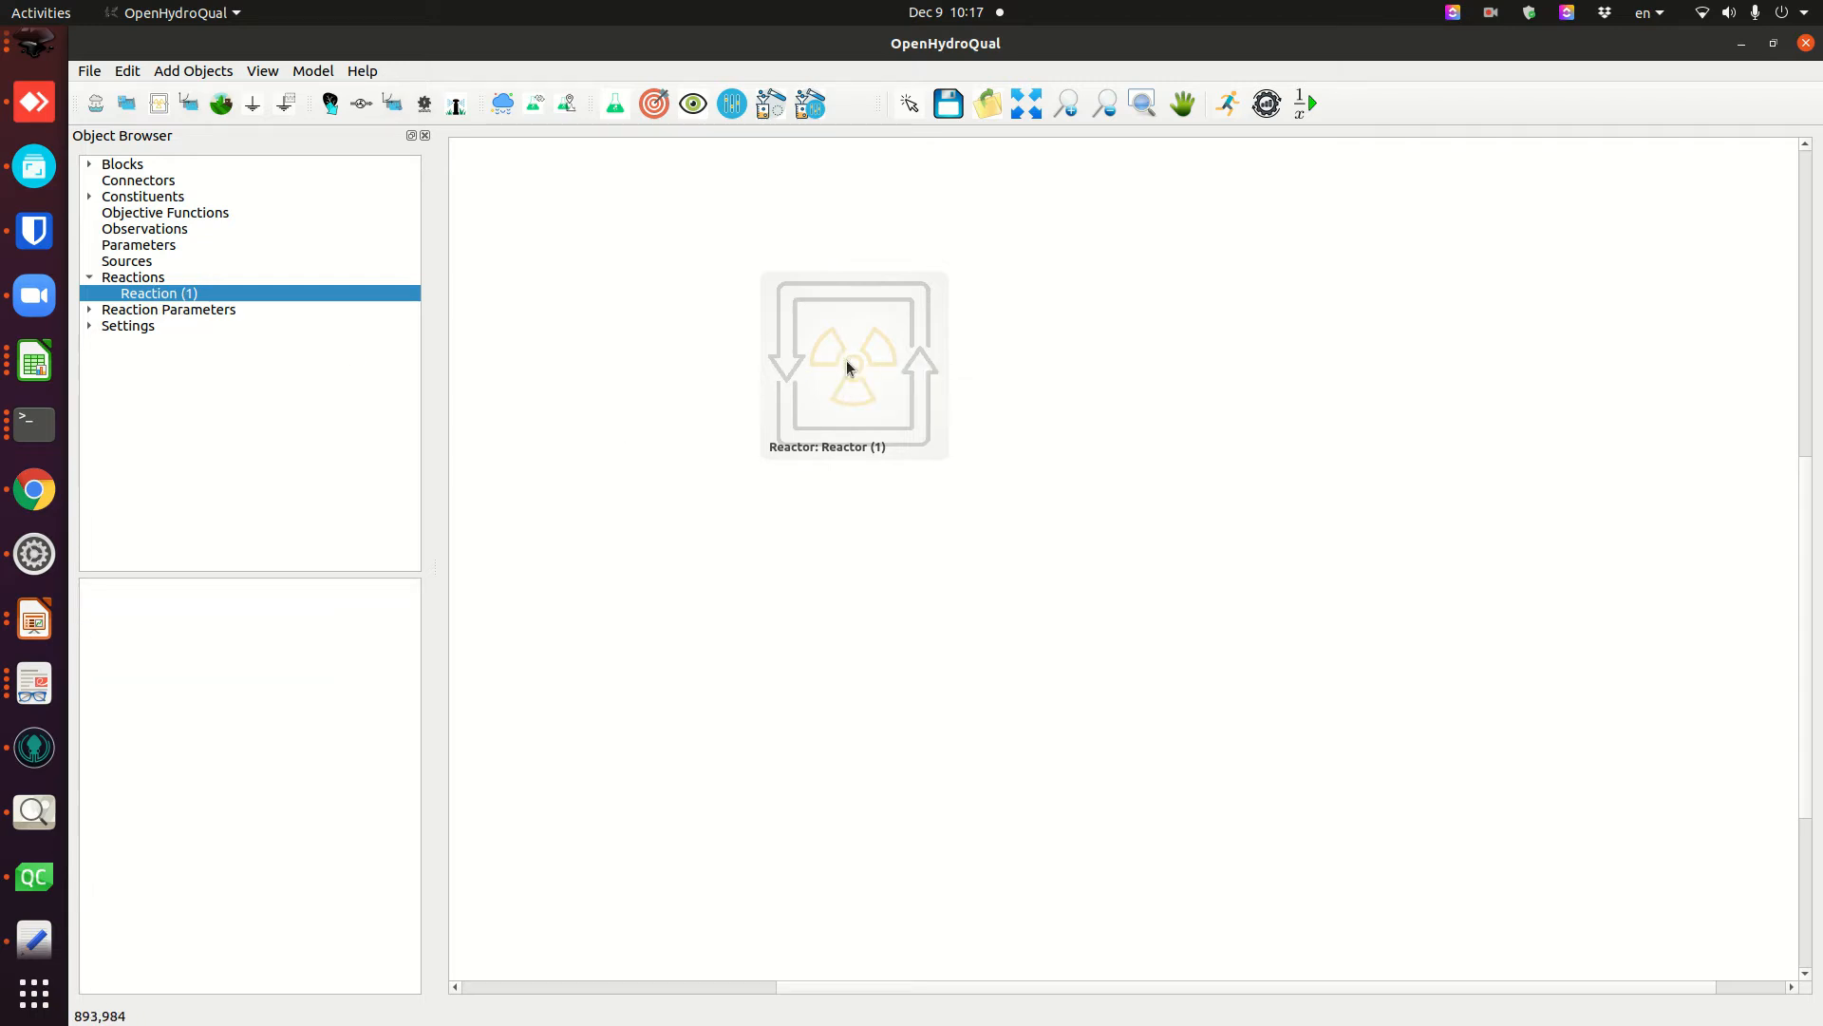
- Set the concentration of constituent A in the reactor block to 2 g/m³
{"action": "left_click", "coordinate": [844, 361]}
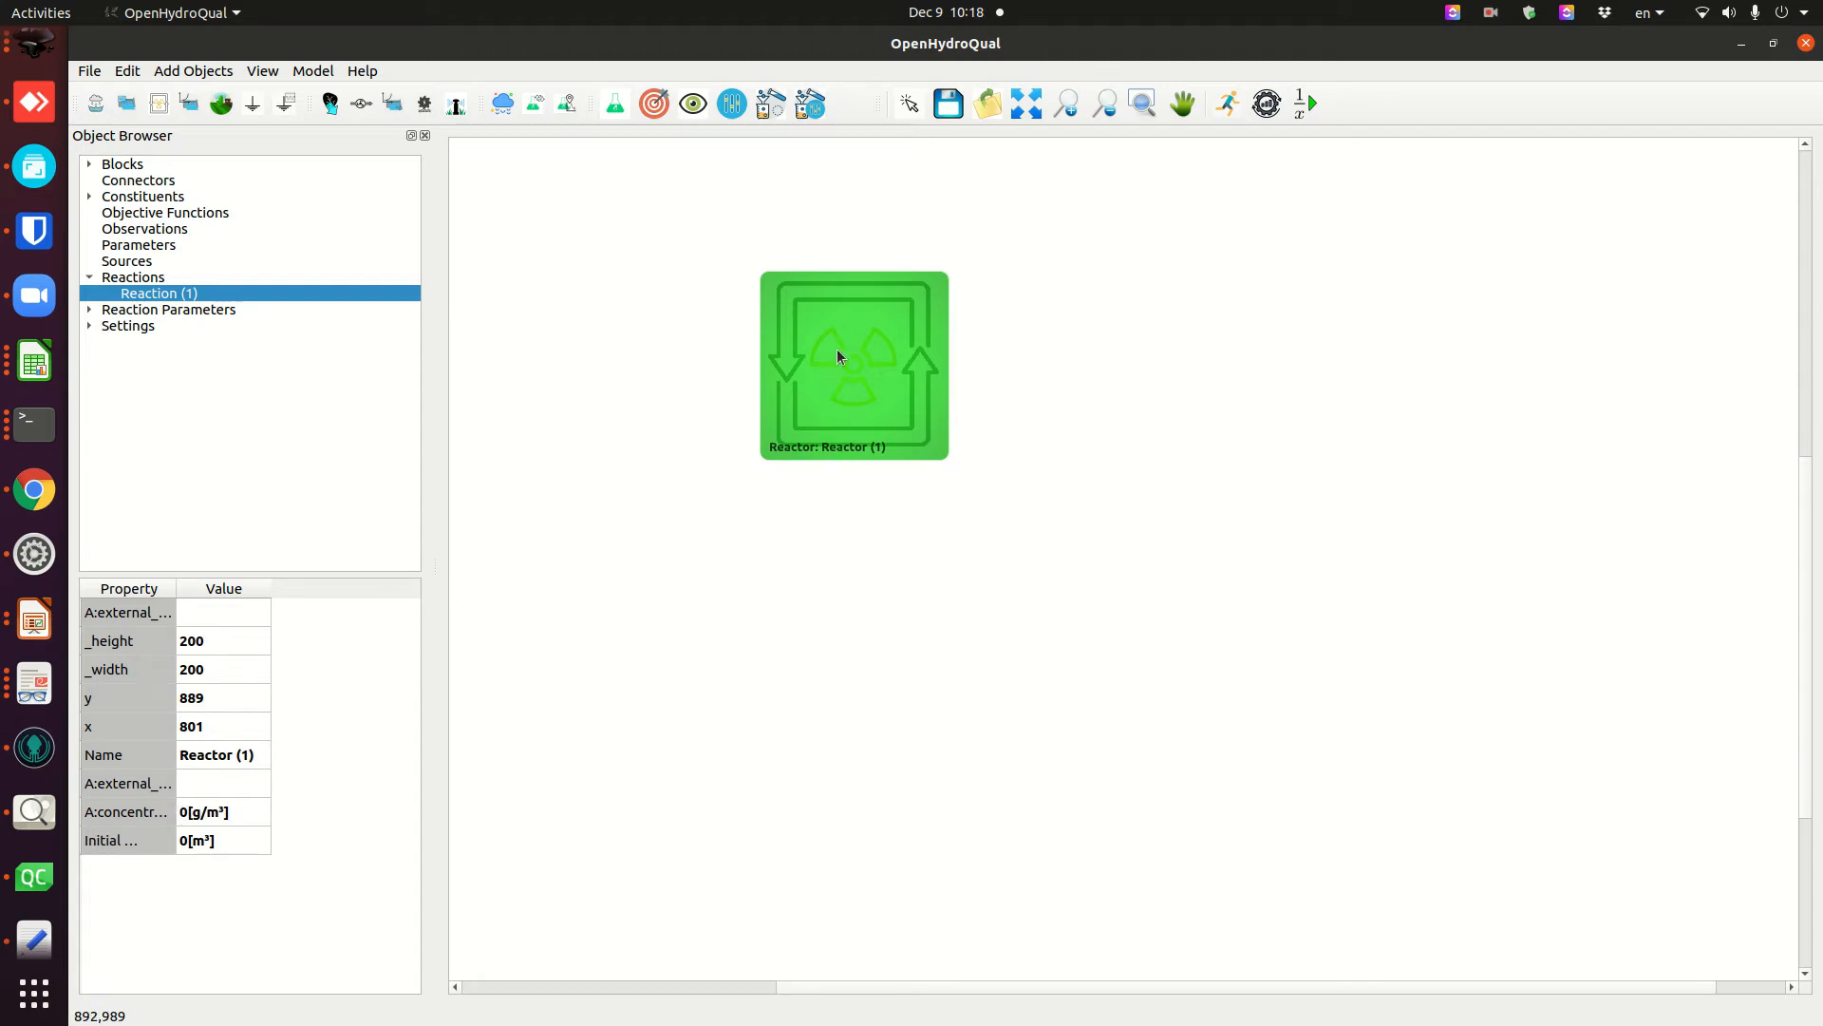
{"action": "left_click_drag", "start_coordinate": [176, 588], "coordinate": [266, 590]}
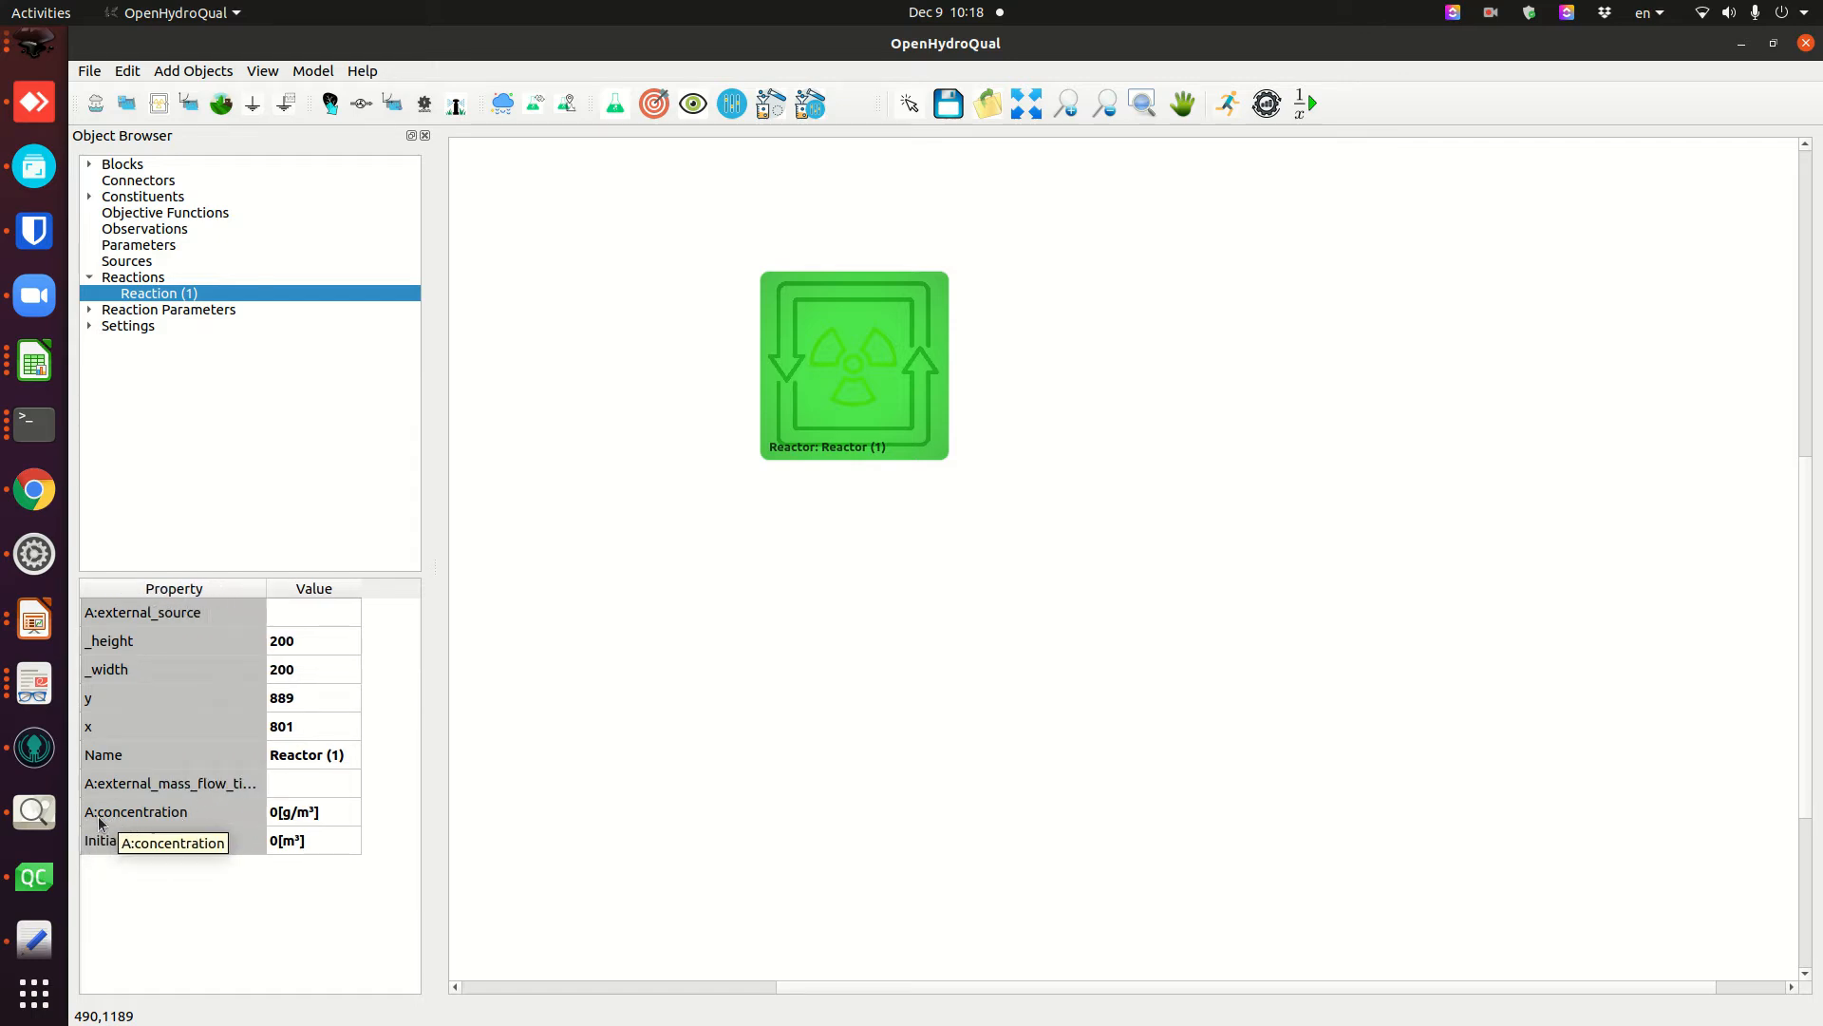
{"action": "double_click", "coordinate": [274, 814]}
{"action": "left_click_drag", "start_coordinate": [283, 814], "coordinate": [261, 814]}
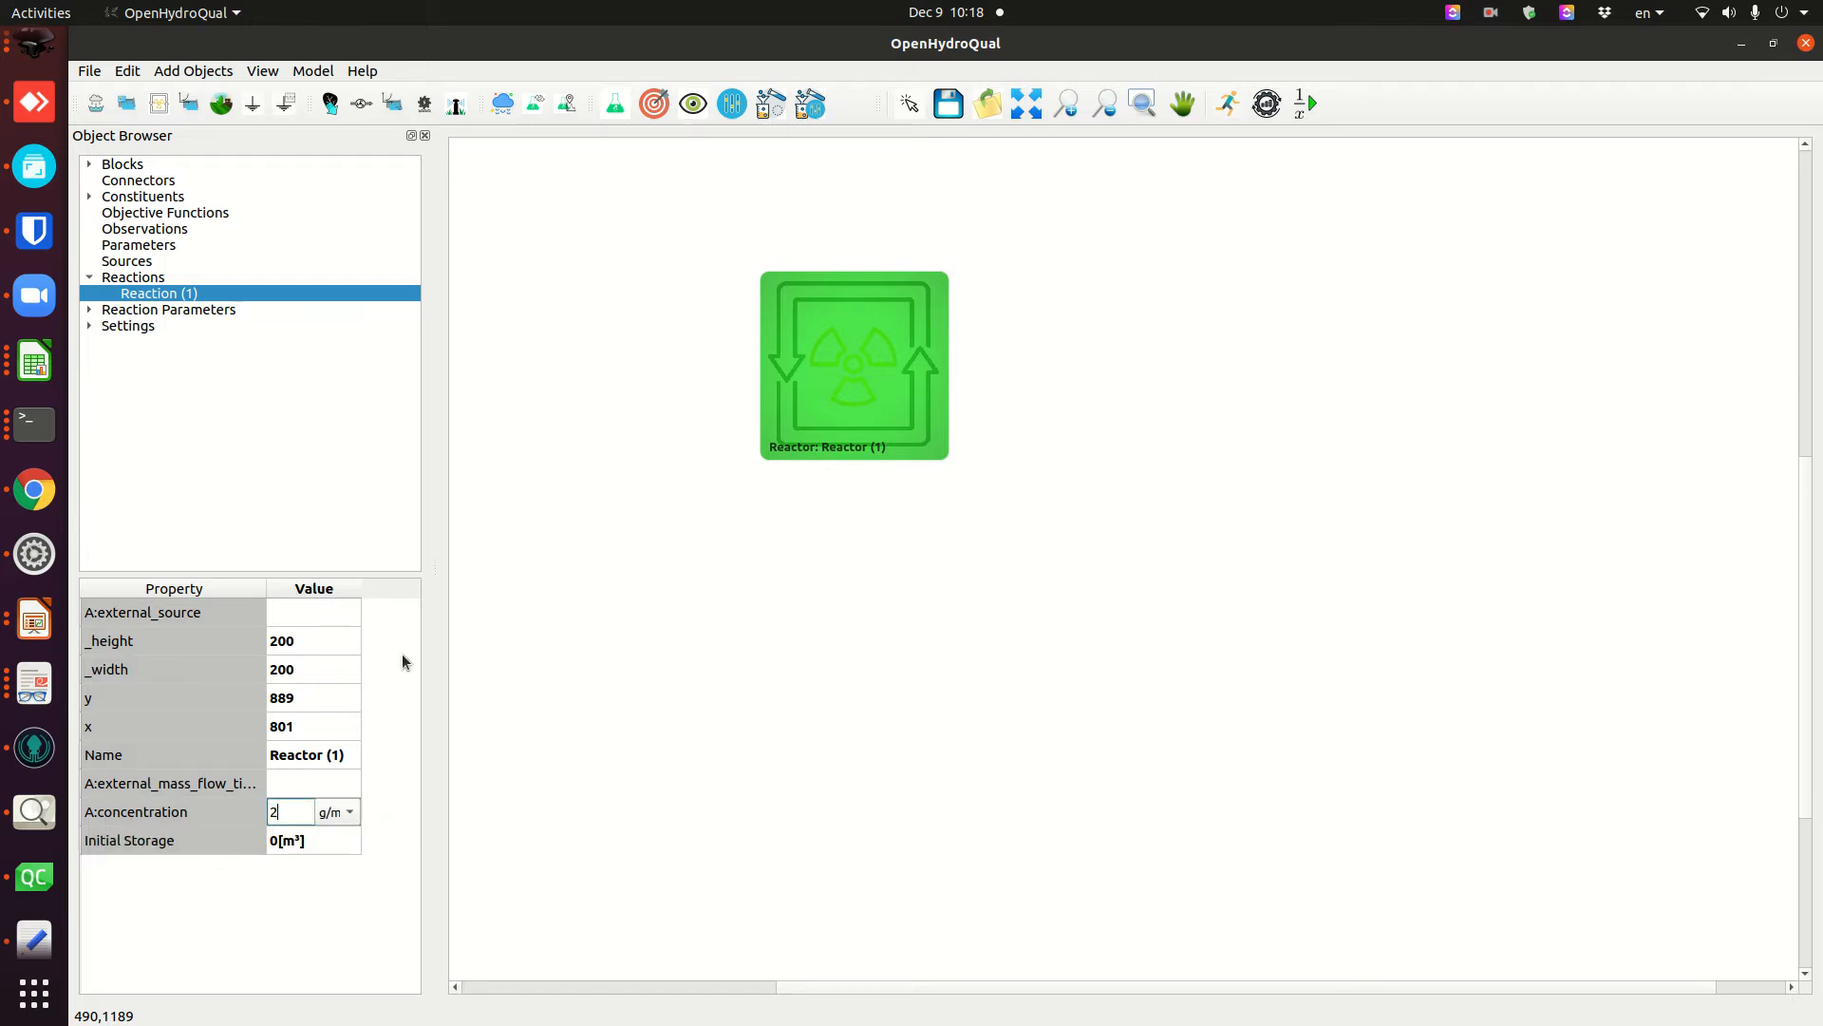
{"action": "type", "text": "2"}
{"action": "key", "text": "Return"}
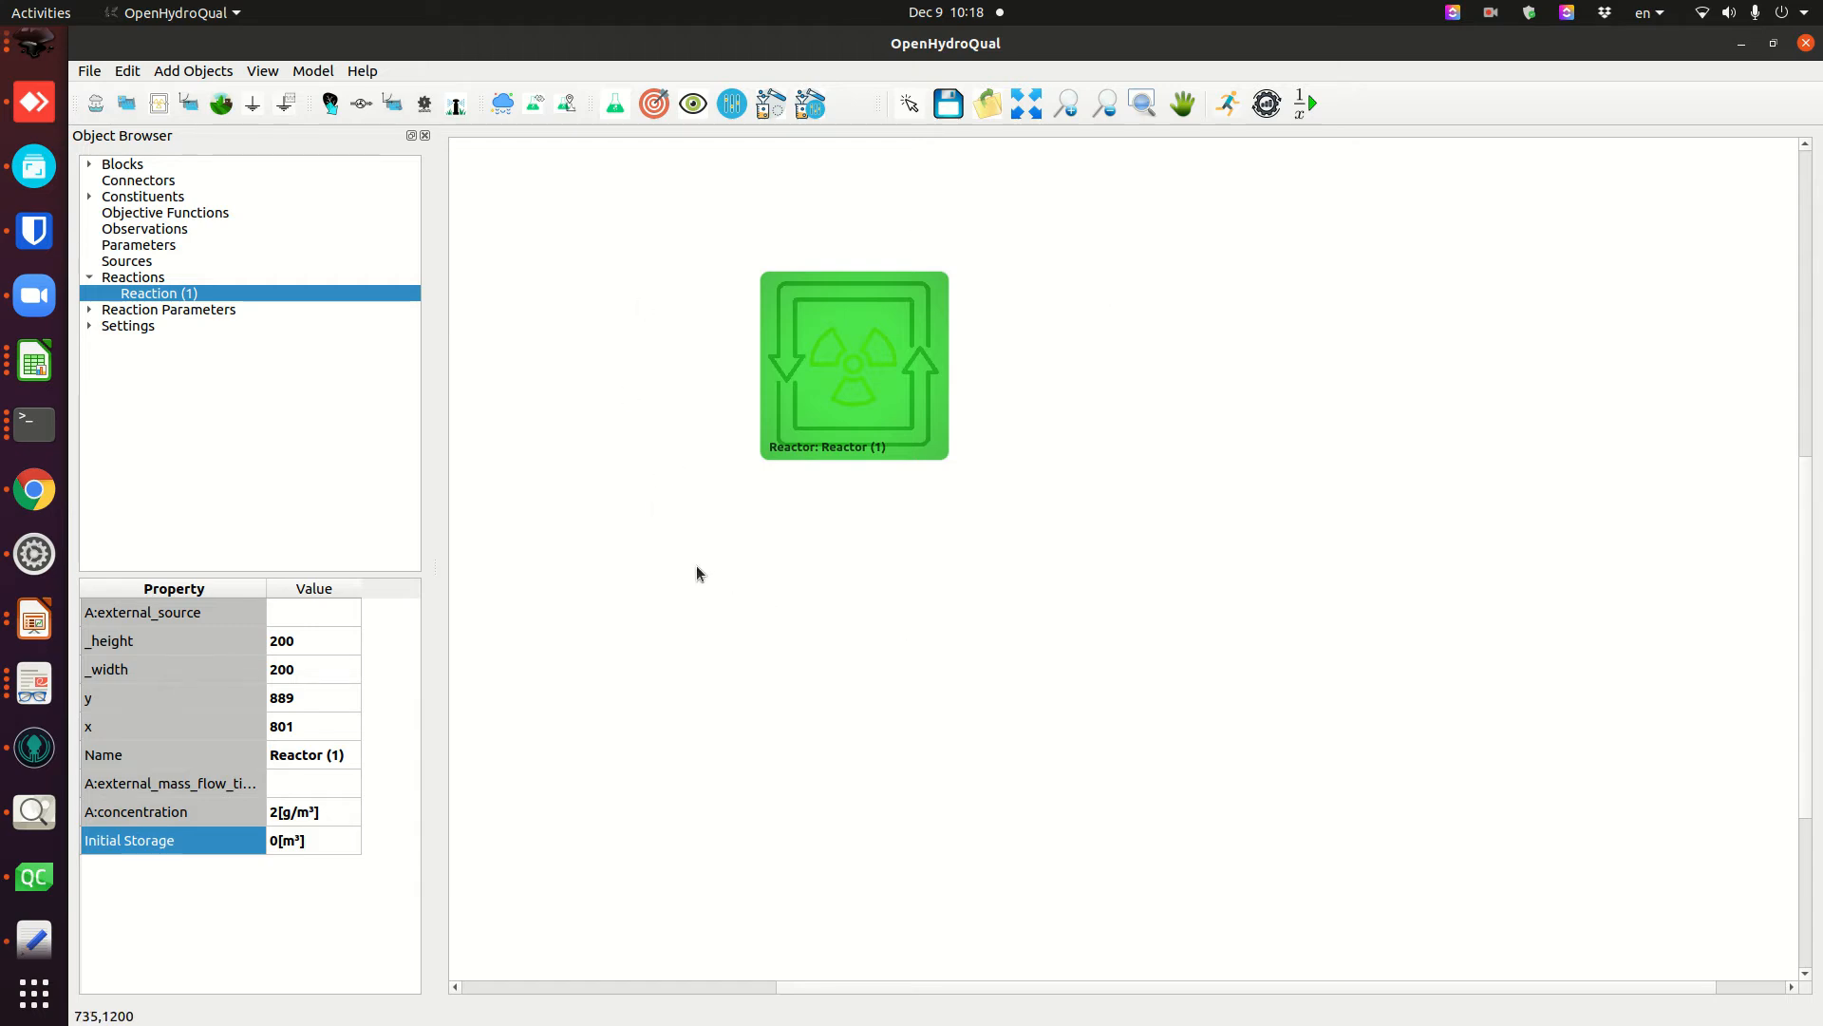
- Save the model as inverse_test.scr in the Dropbox Aquifolium folder, replacing the existing file
{"action": "left_click", "coordinate": [953, 115]}
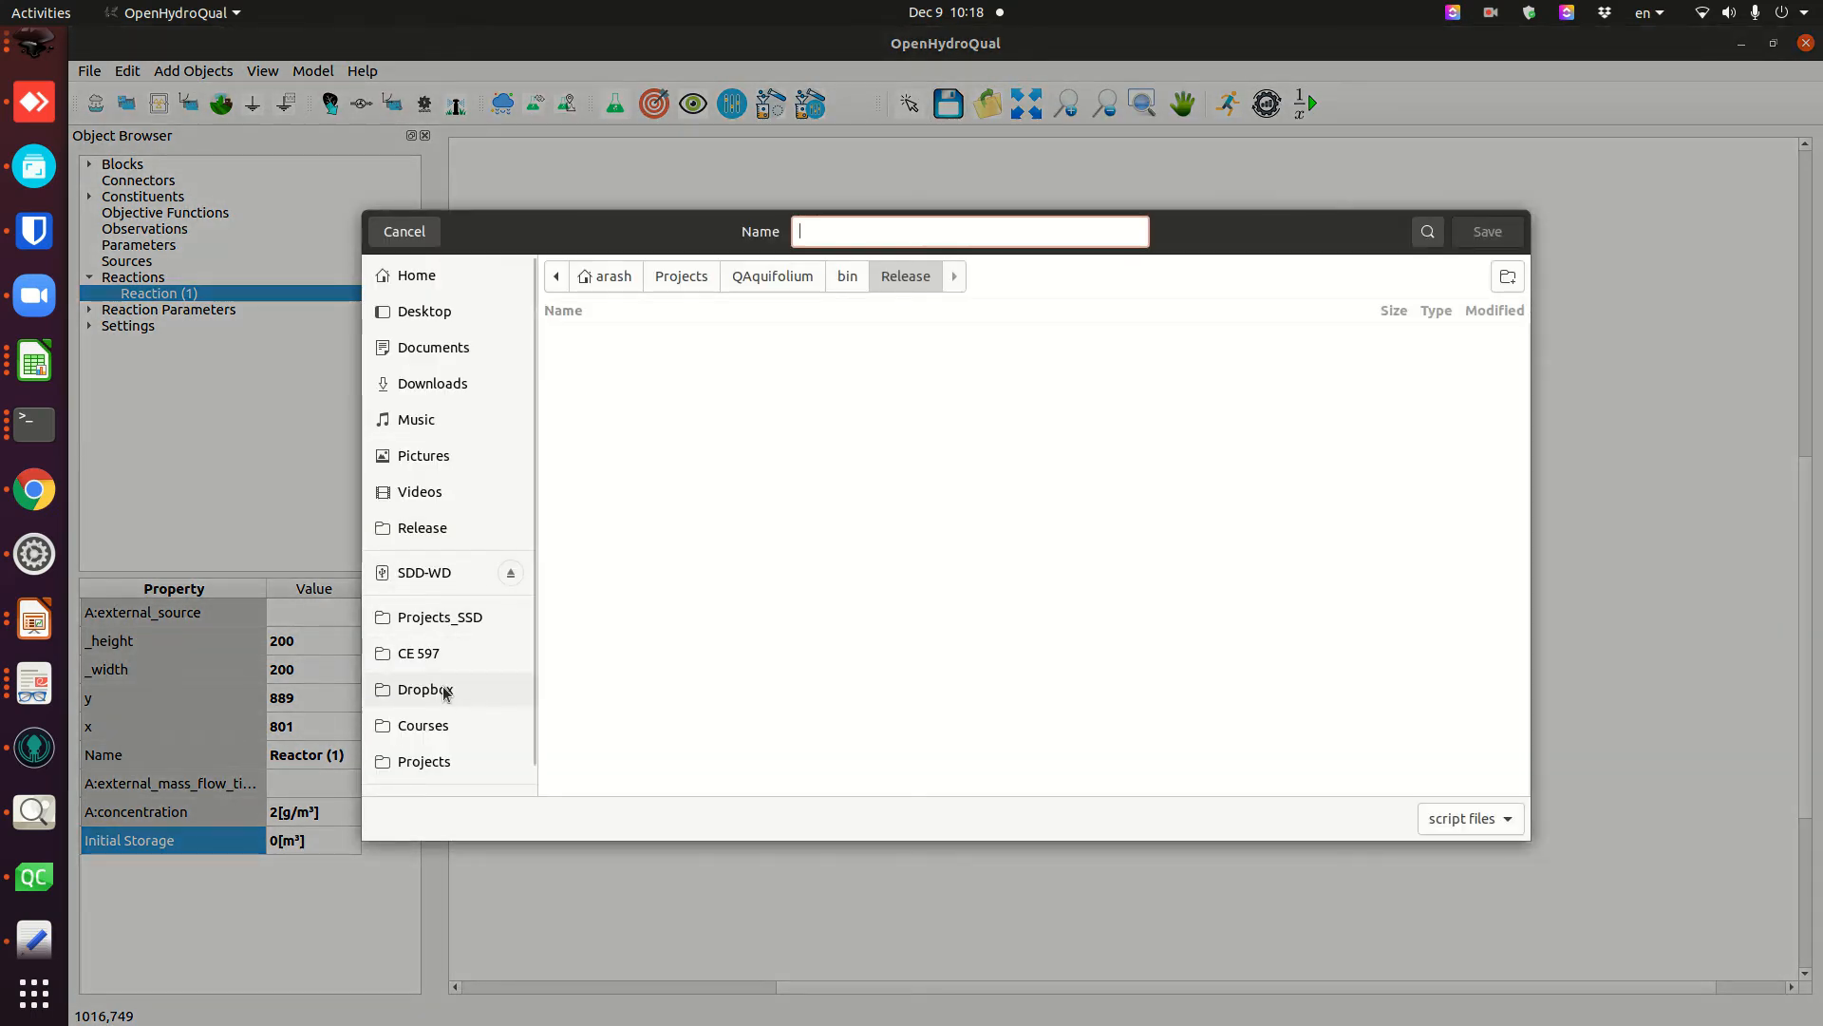
{"action": "left_click", "coordinate": [443, 690]}
{"action": "double_click", "coordinate": [613, 355]}
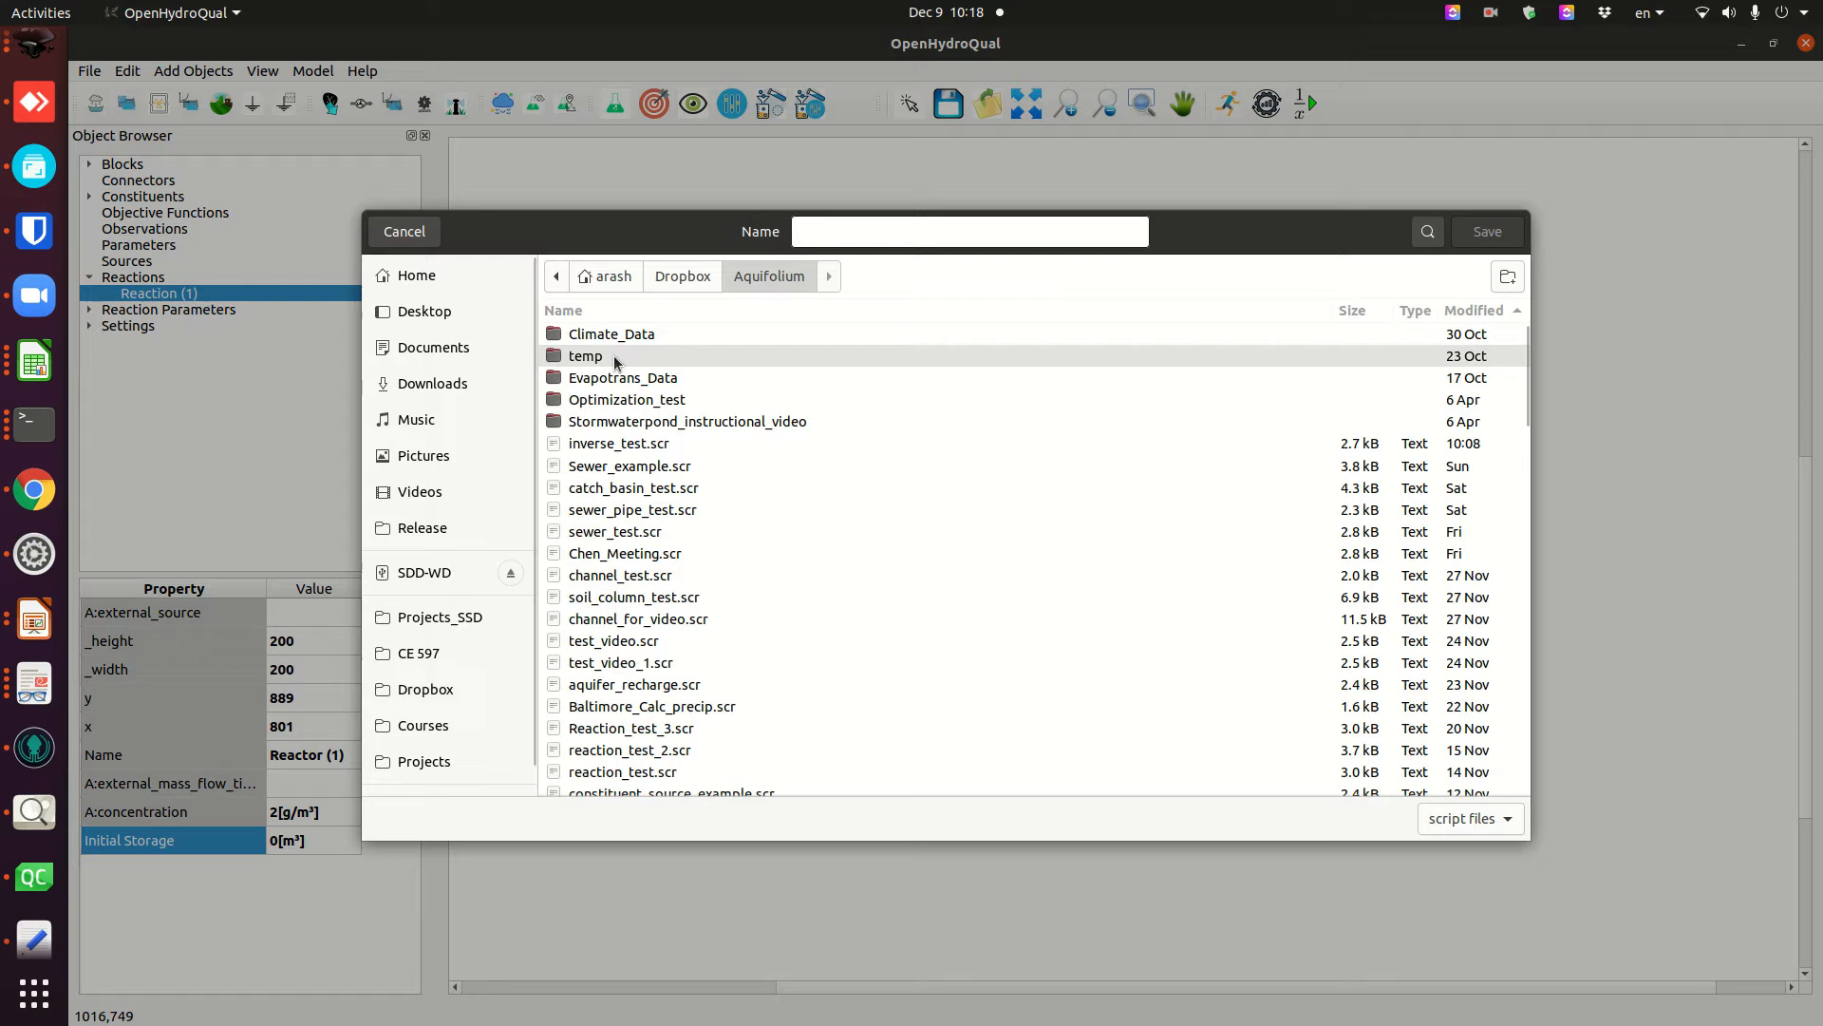
{"action": "left_click", "coordinate": [621, 452]}
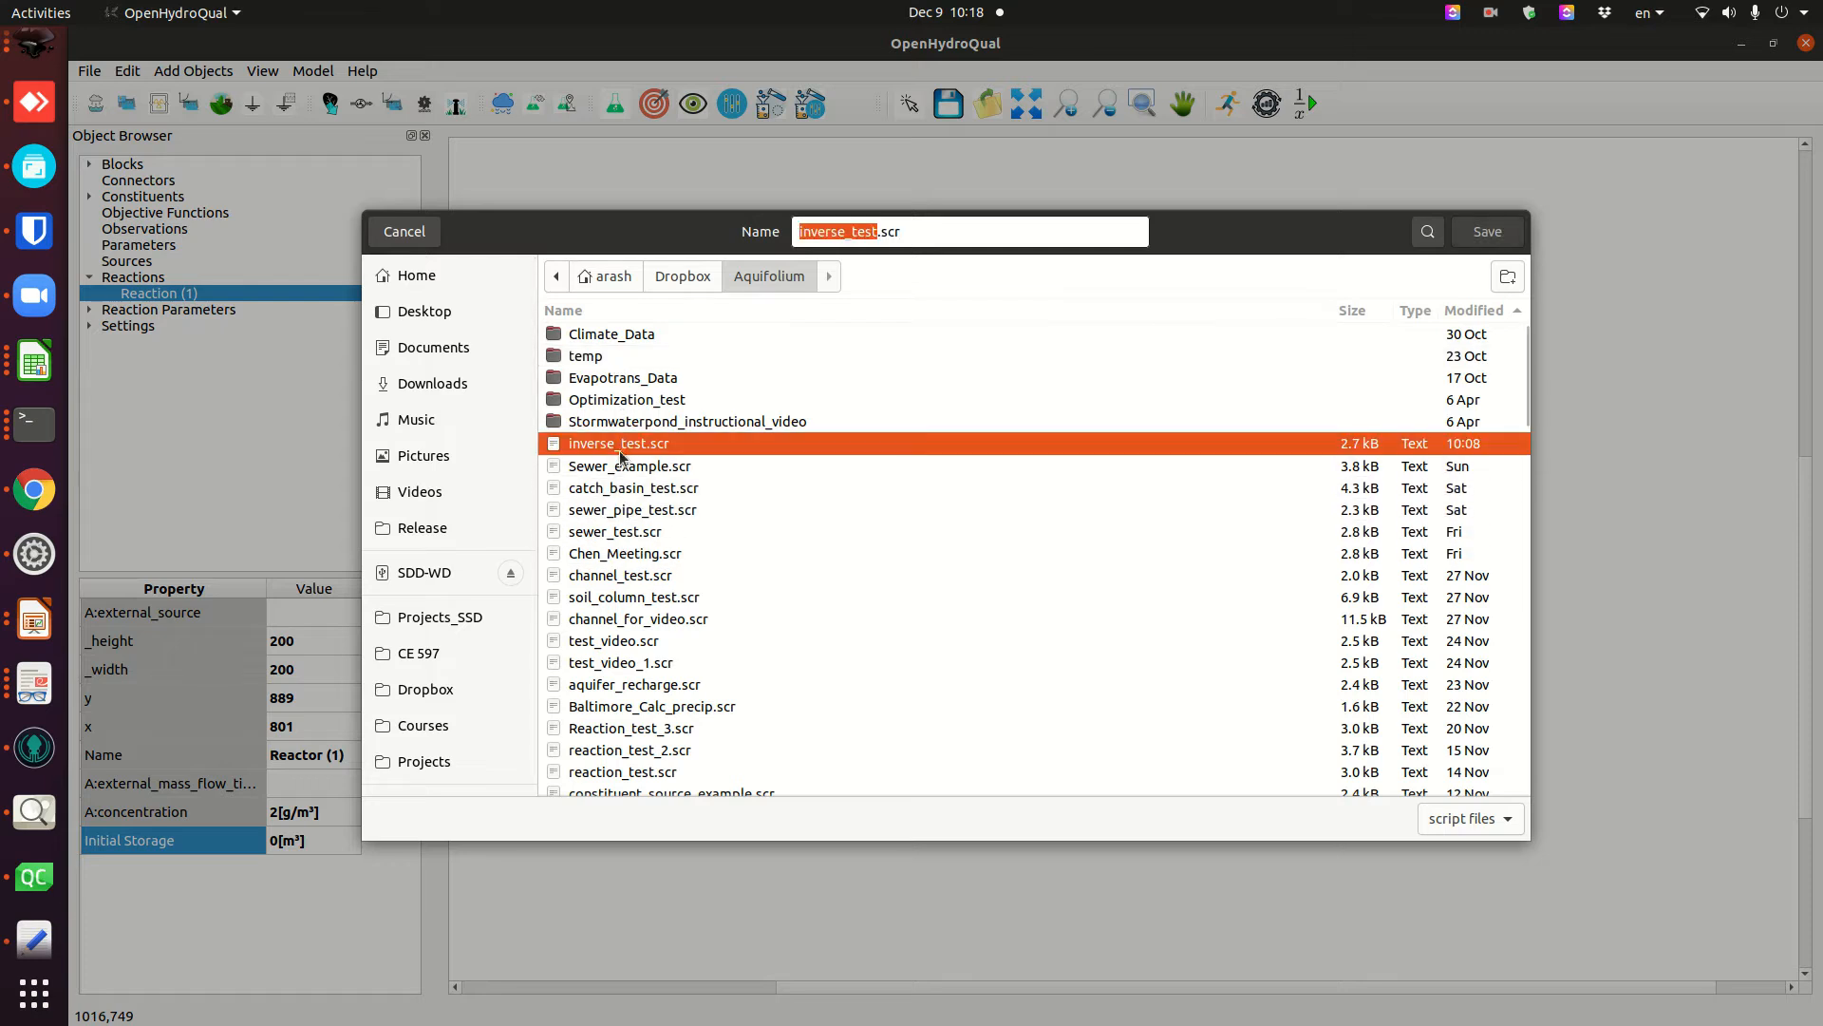
{"action": "left_click", "coordinate": [1481, 237]}
{"action": "left_click", "coordinate": [1065, 602]}
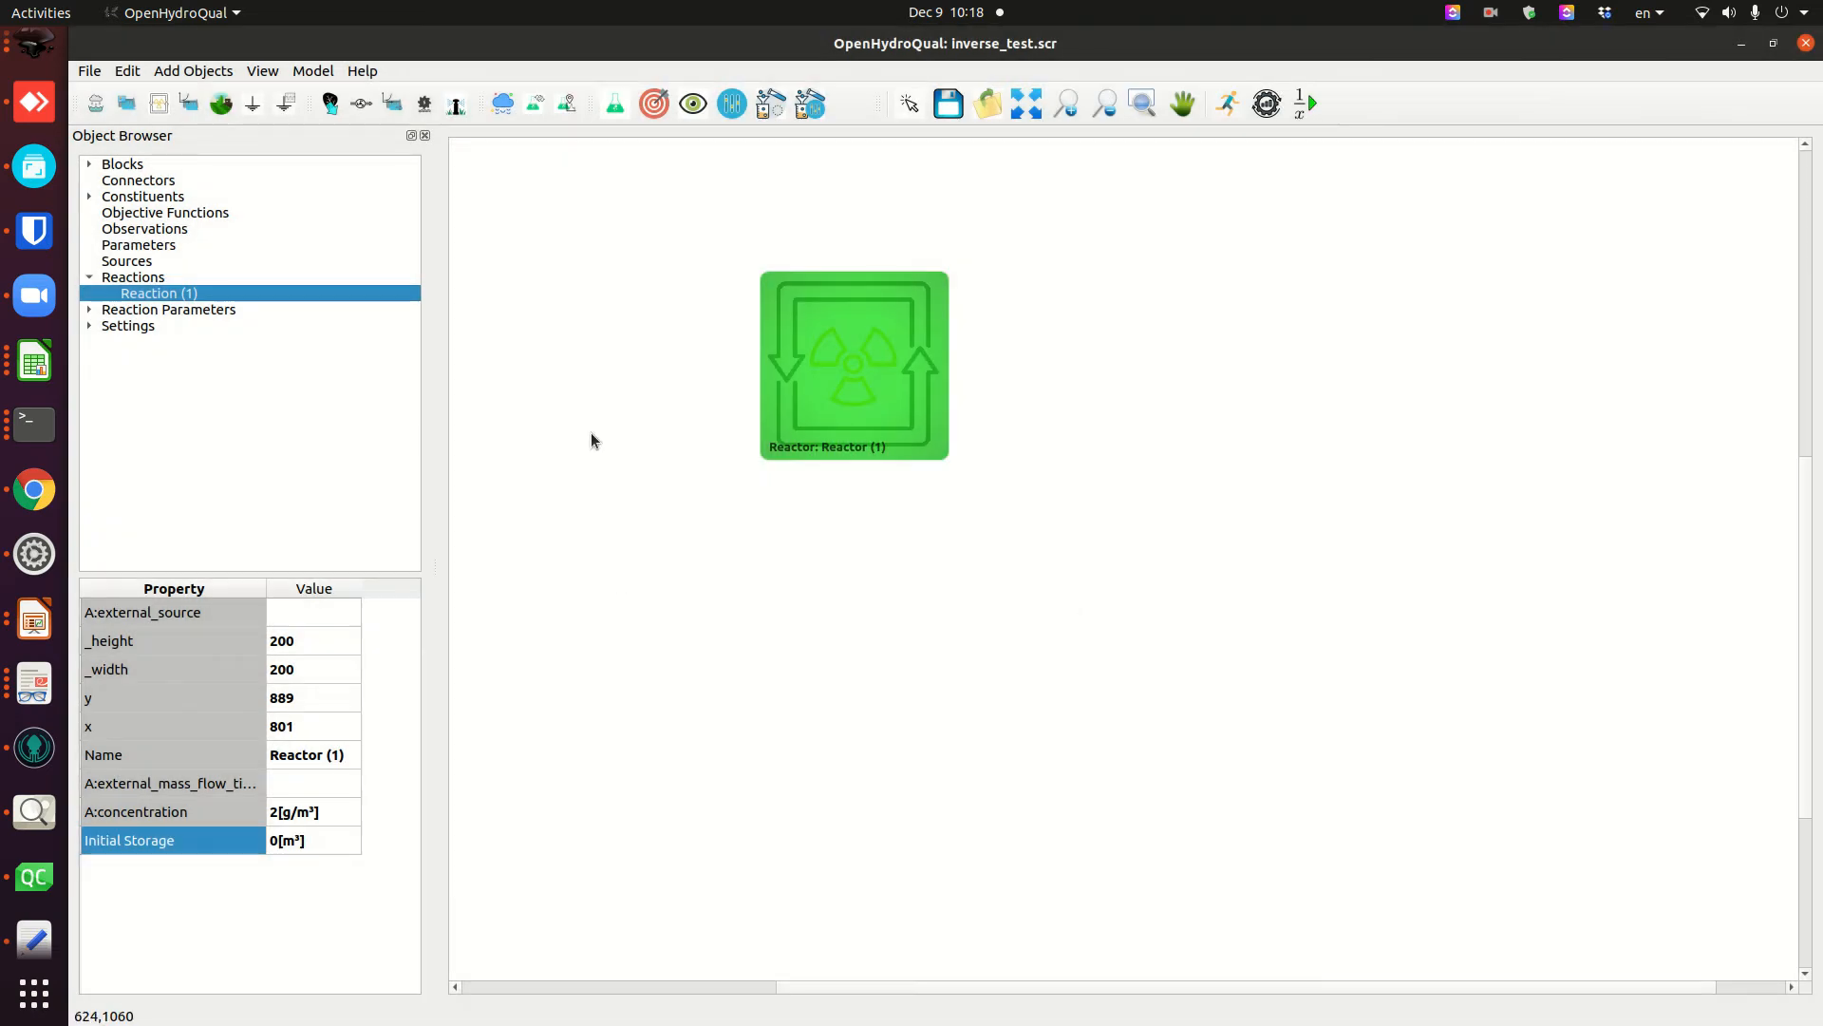
- Set the simulation end time to 2 in the general settings
{"action": "left_click", "coordinate": [89, 326]}
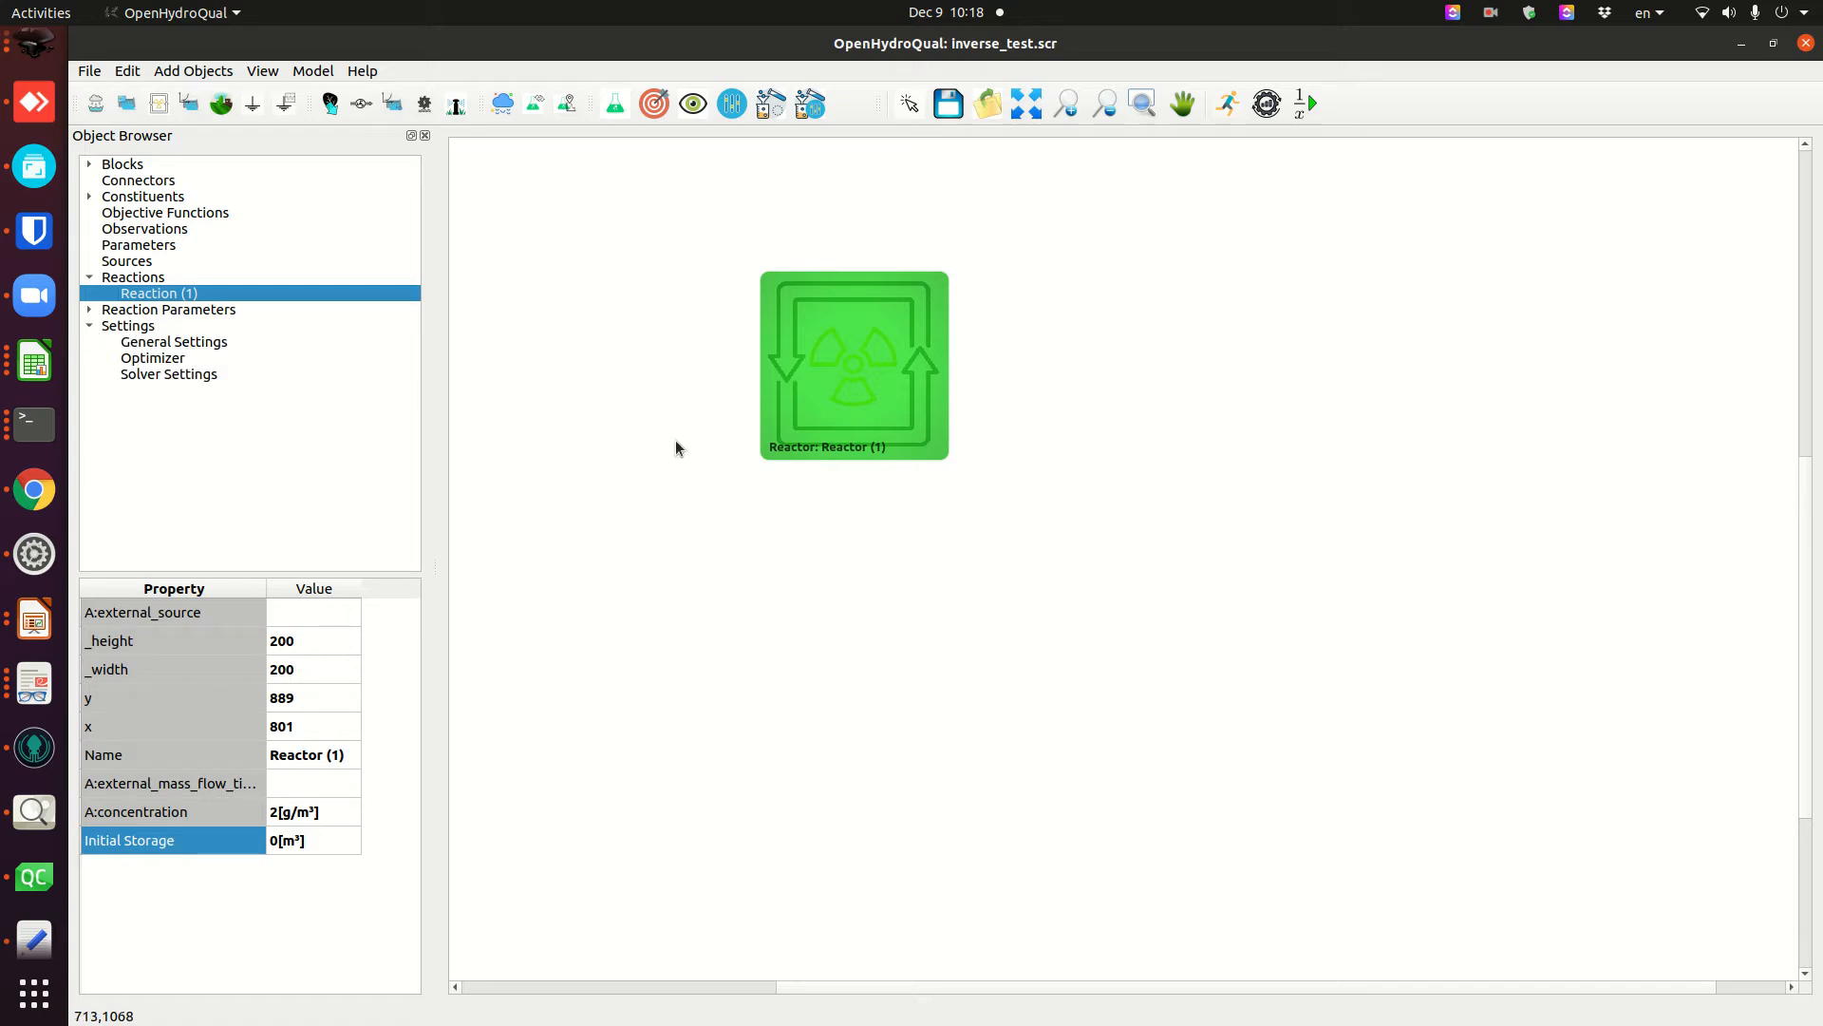
{"action": "left_click", "coordinate": [163, 344]}
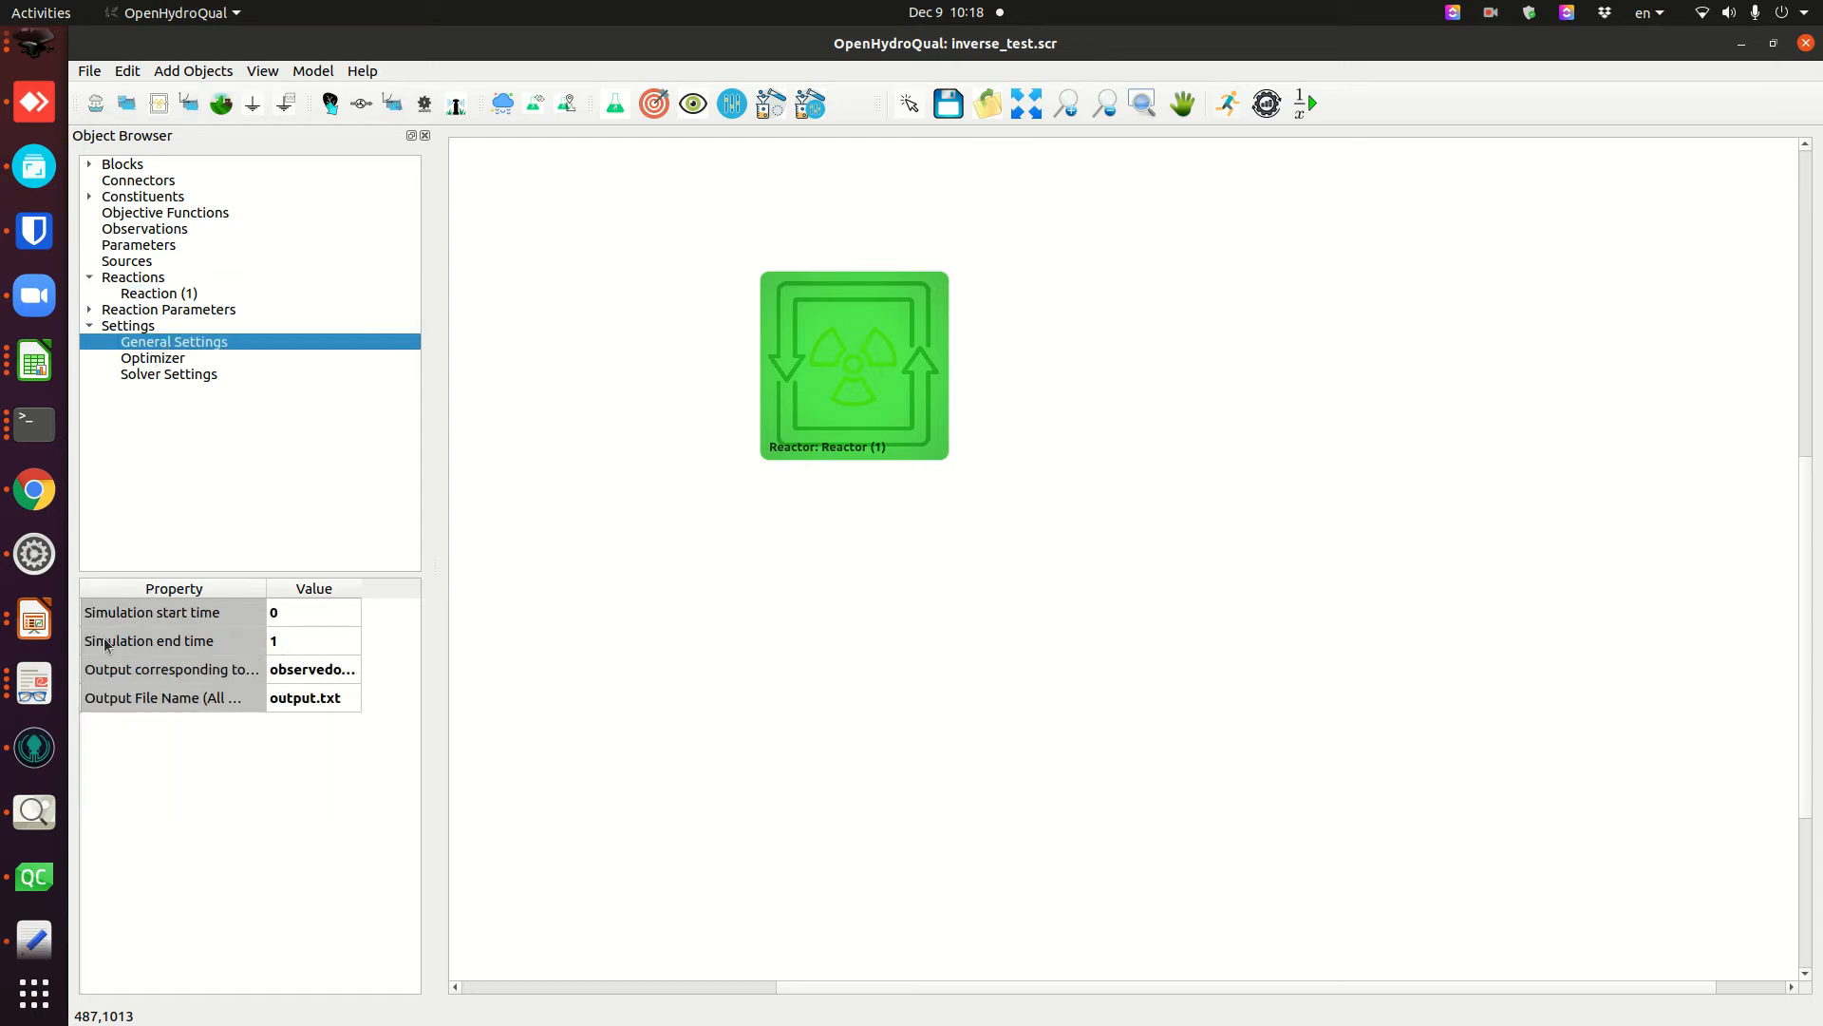
{"action": "double_click", "coordinate": [290, 644]}
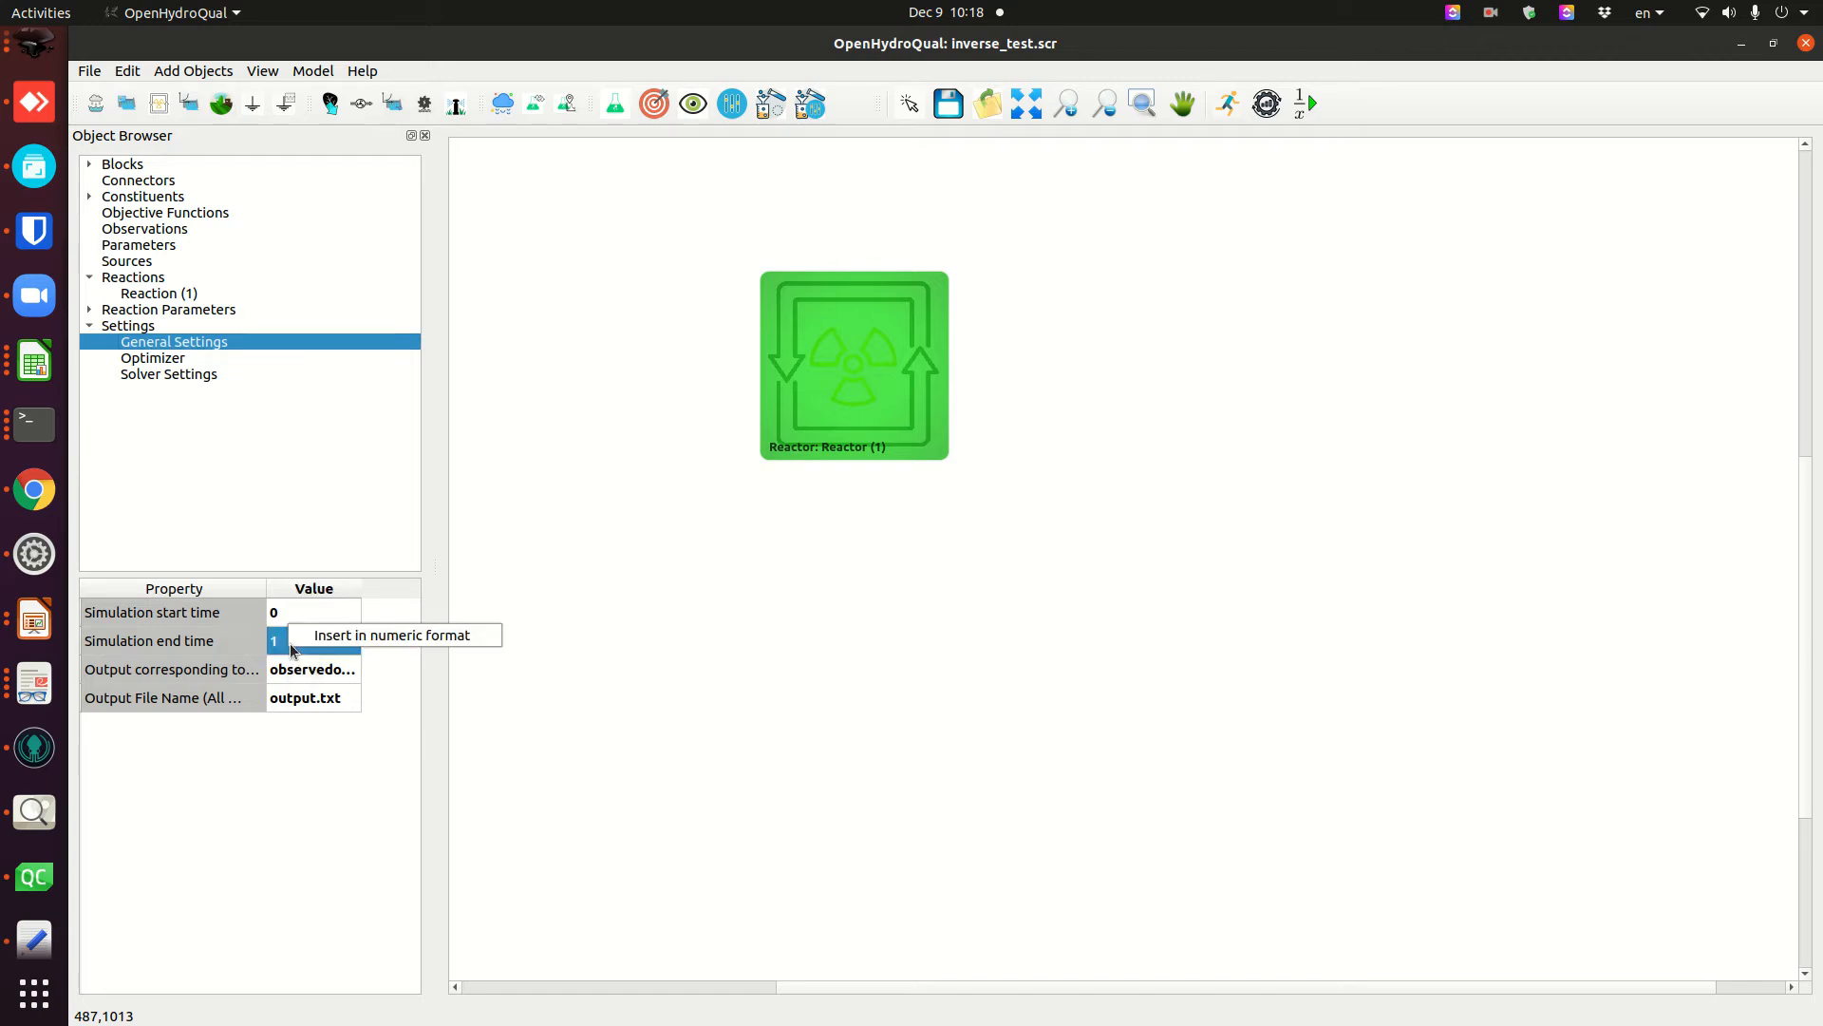
{"action": "left_click", "coordinate": [342, 642]}
{"action": "type", "text": "2"}
{"action": "left_click", "coordinate": [992, 573]}
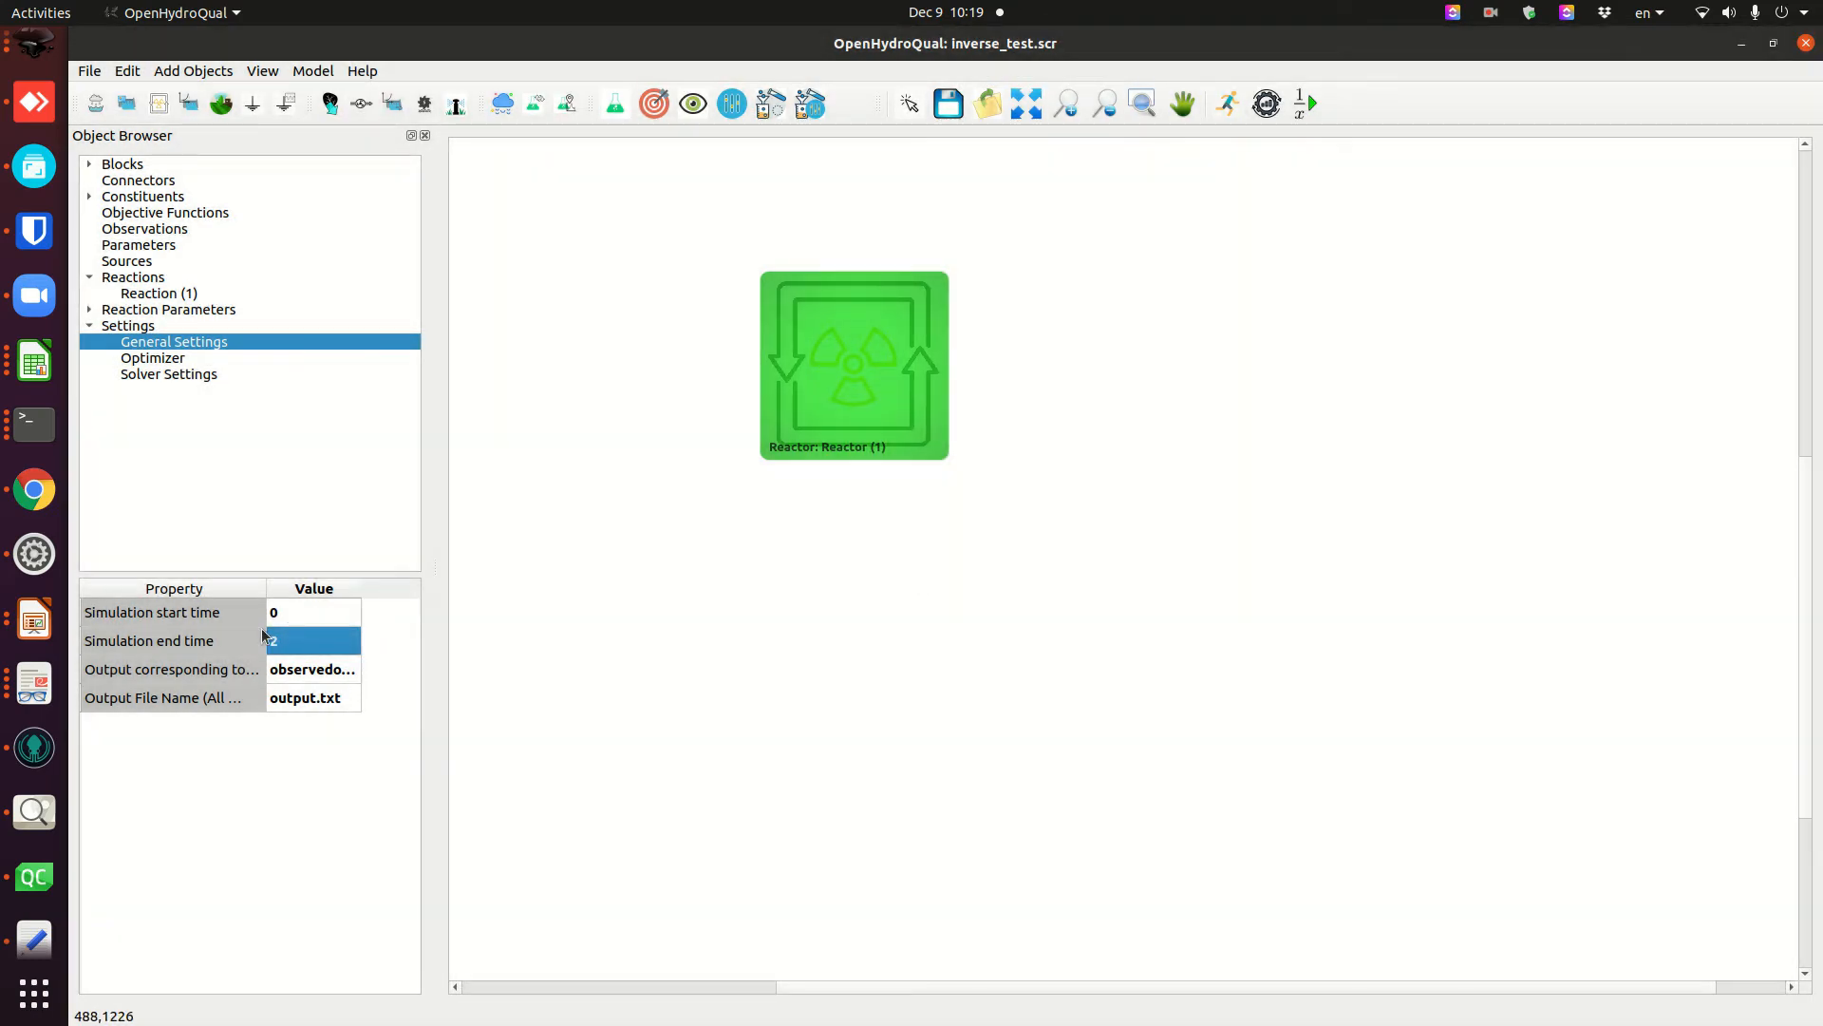
{"action": "left_click", "coordinate": [704, 602]}
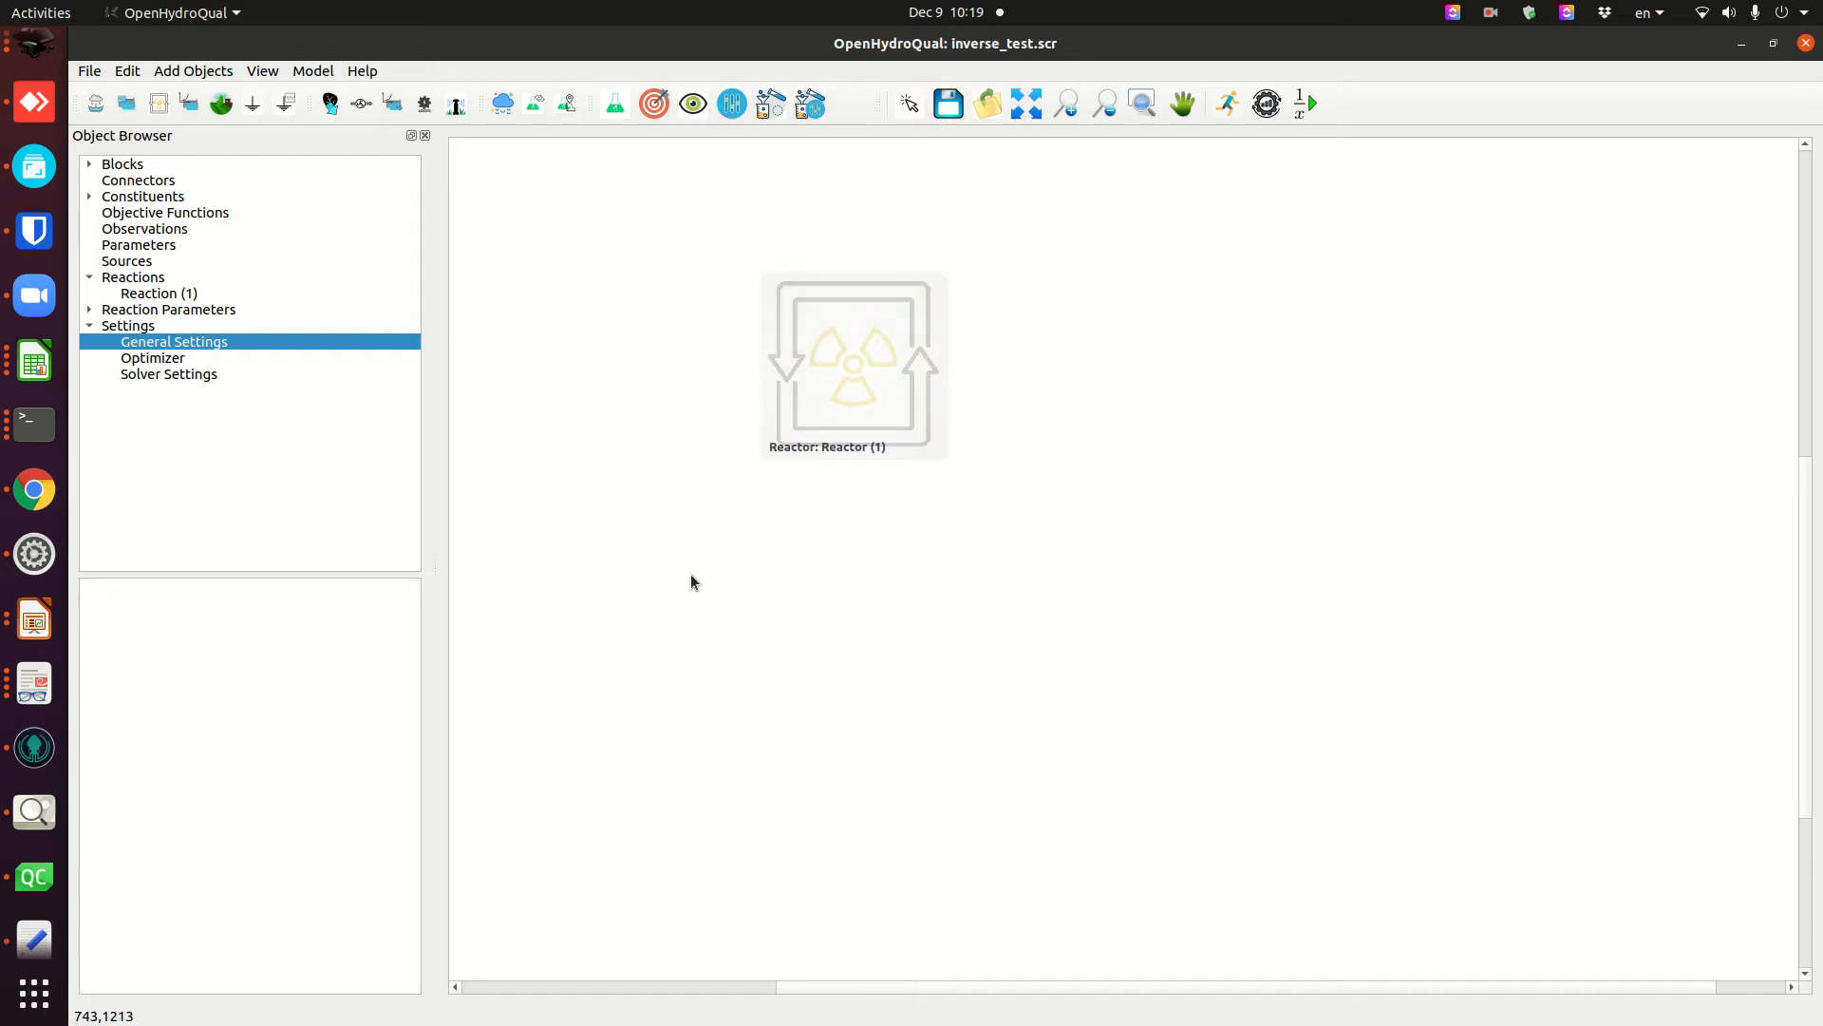
{"action": "left_click", "coordinate": [154, 344]}
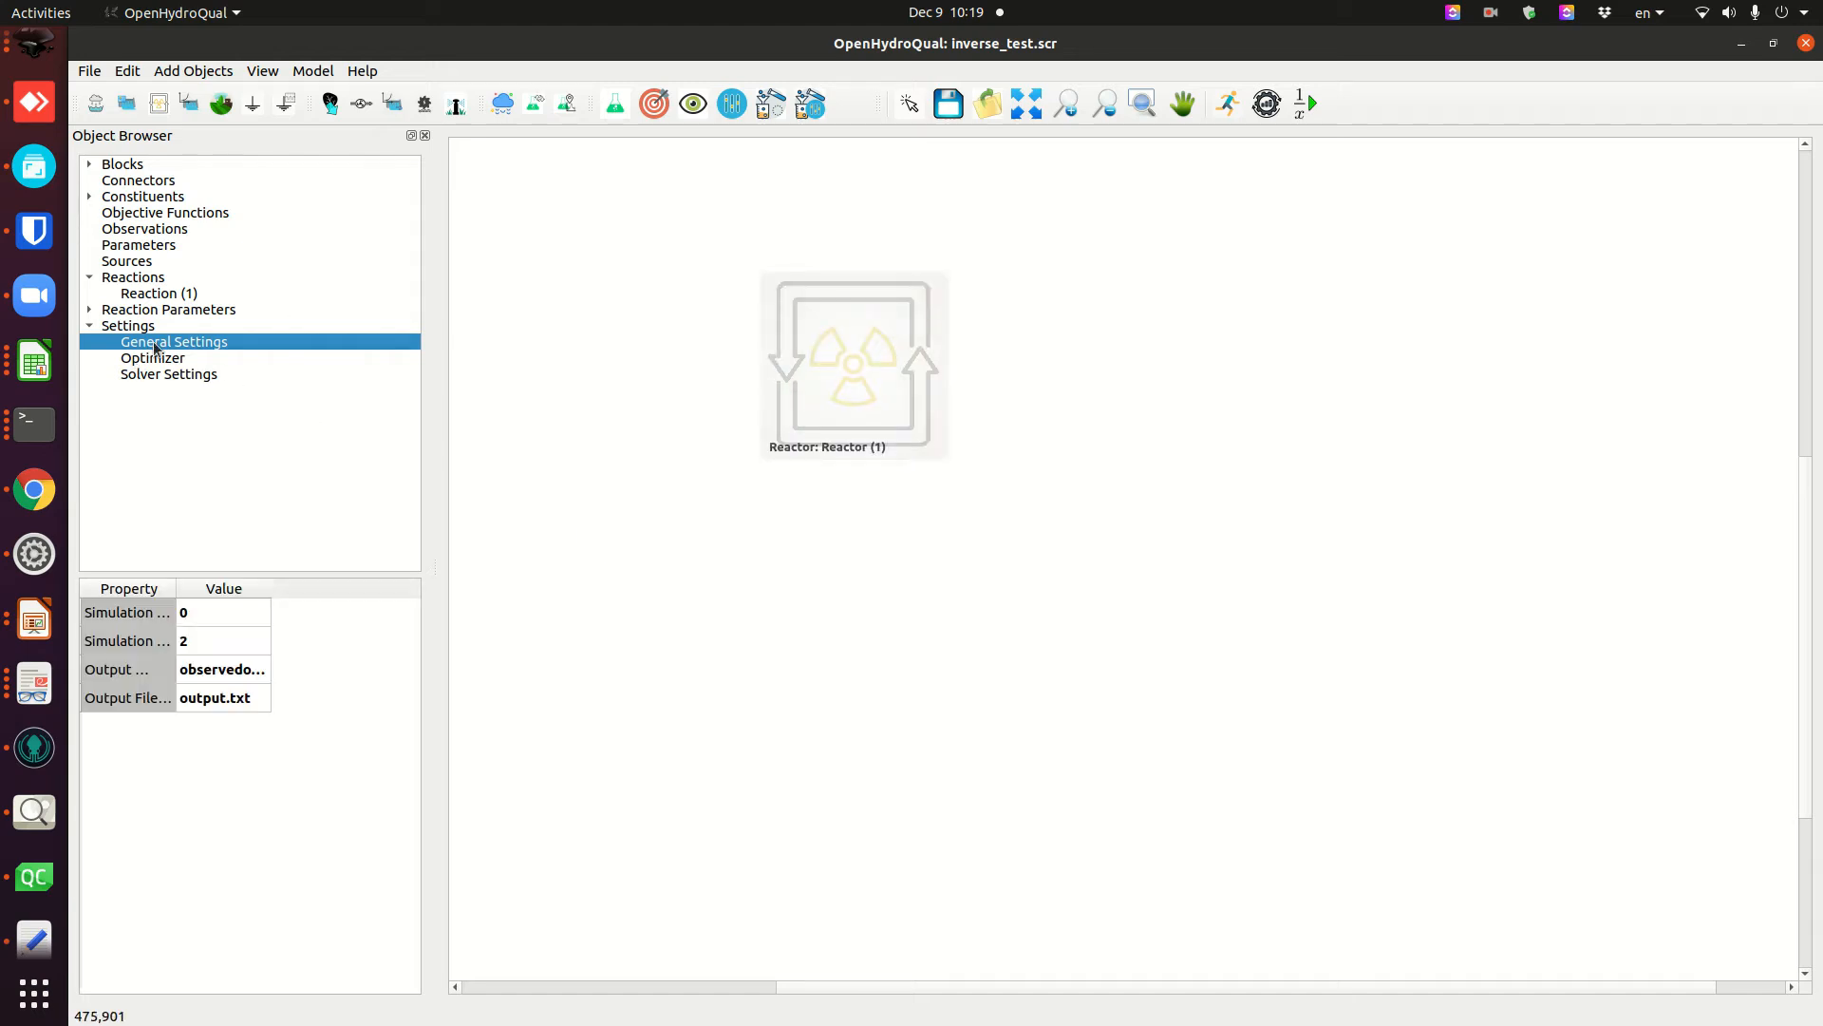
- Run the simulation, plot the reactor's A:concentration result, and close the plot
{"action": "left_click", "coordinate": [1229, 105]}
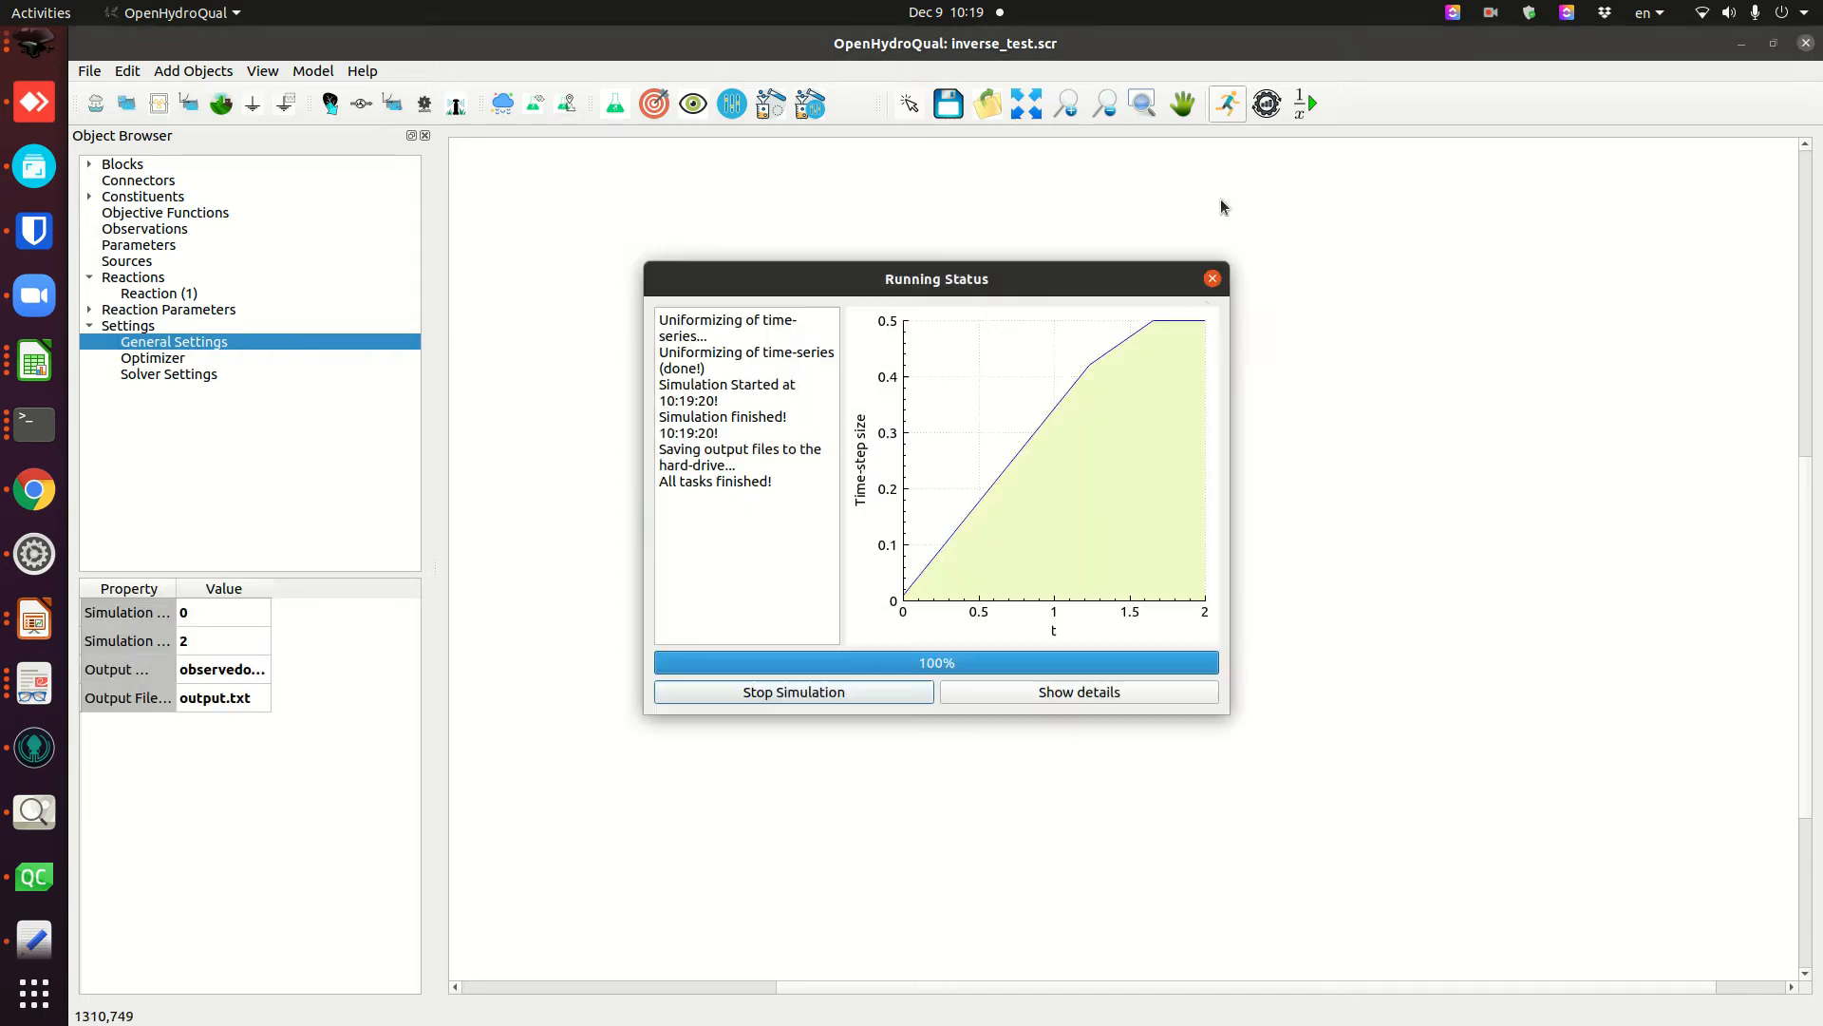
{"action": "left_click", "coordinate": [1214, 279]}
{"action": "right_click", "coordinate": [853, 382]}
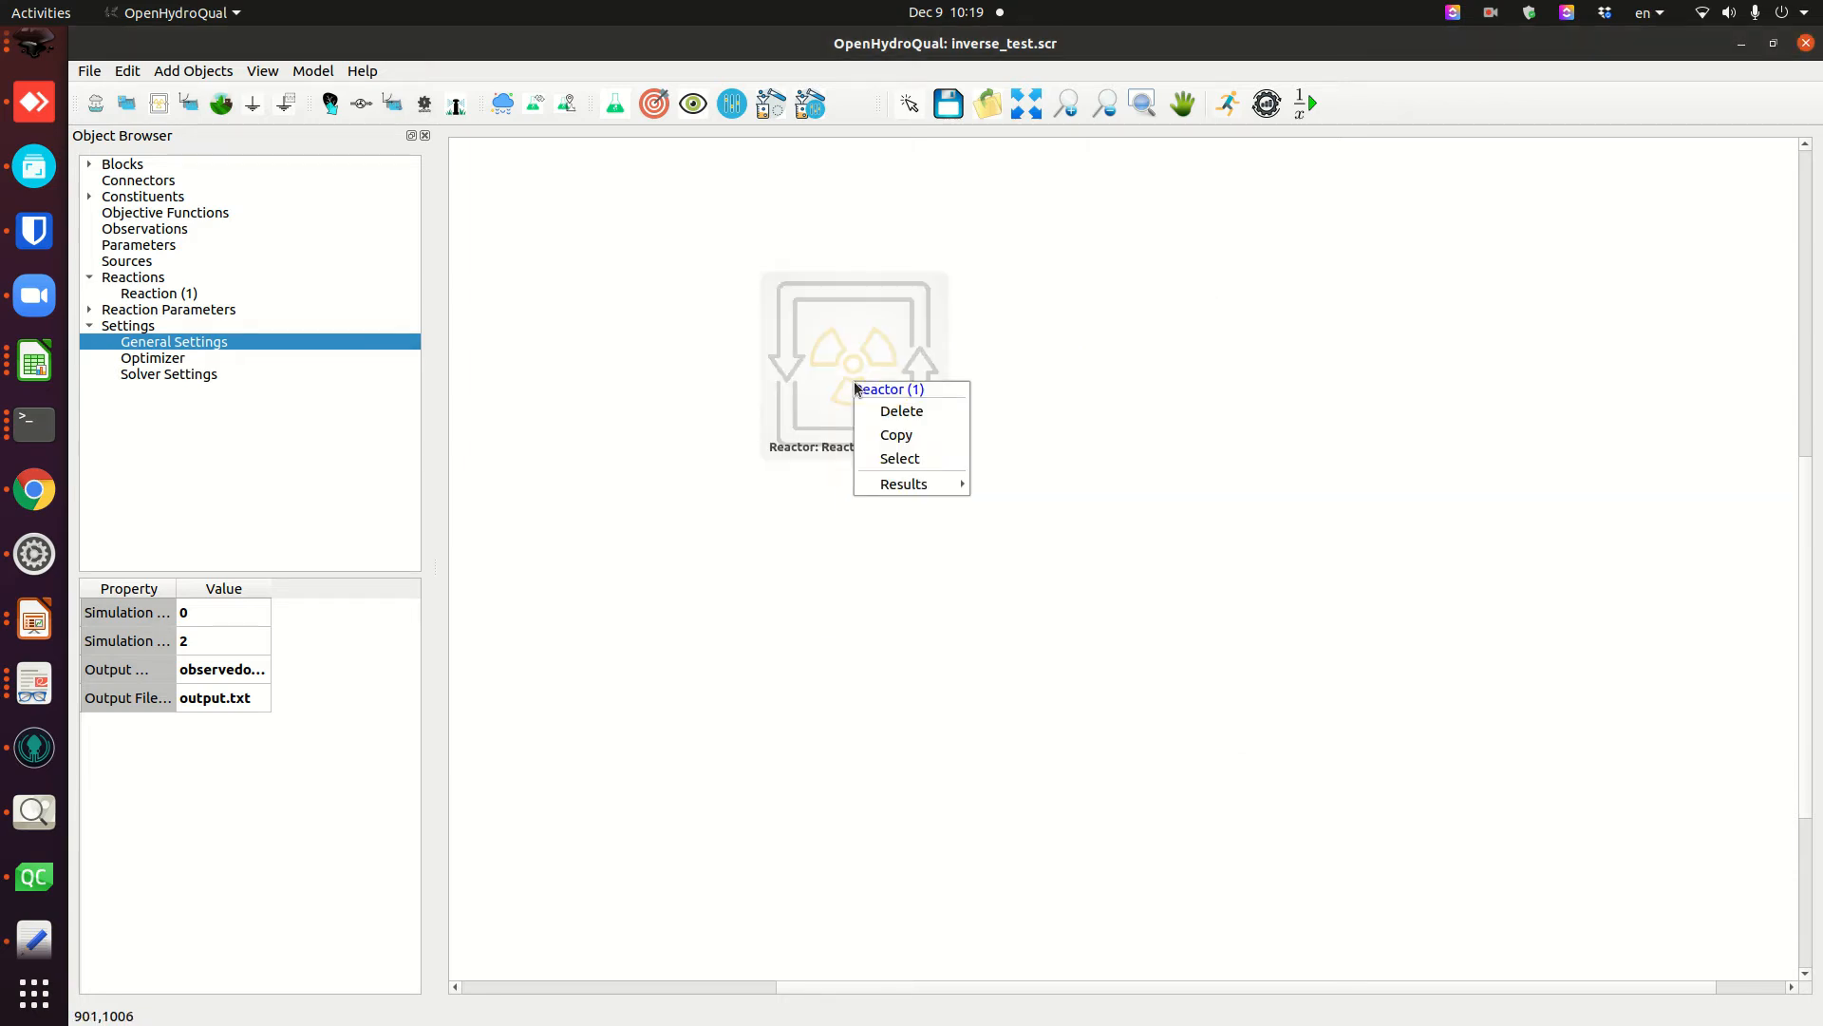
{"action": "mouse_move", "coordinate": [918, 485]}
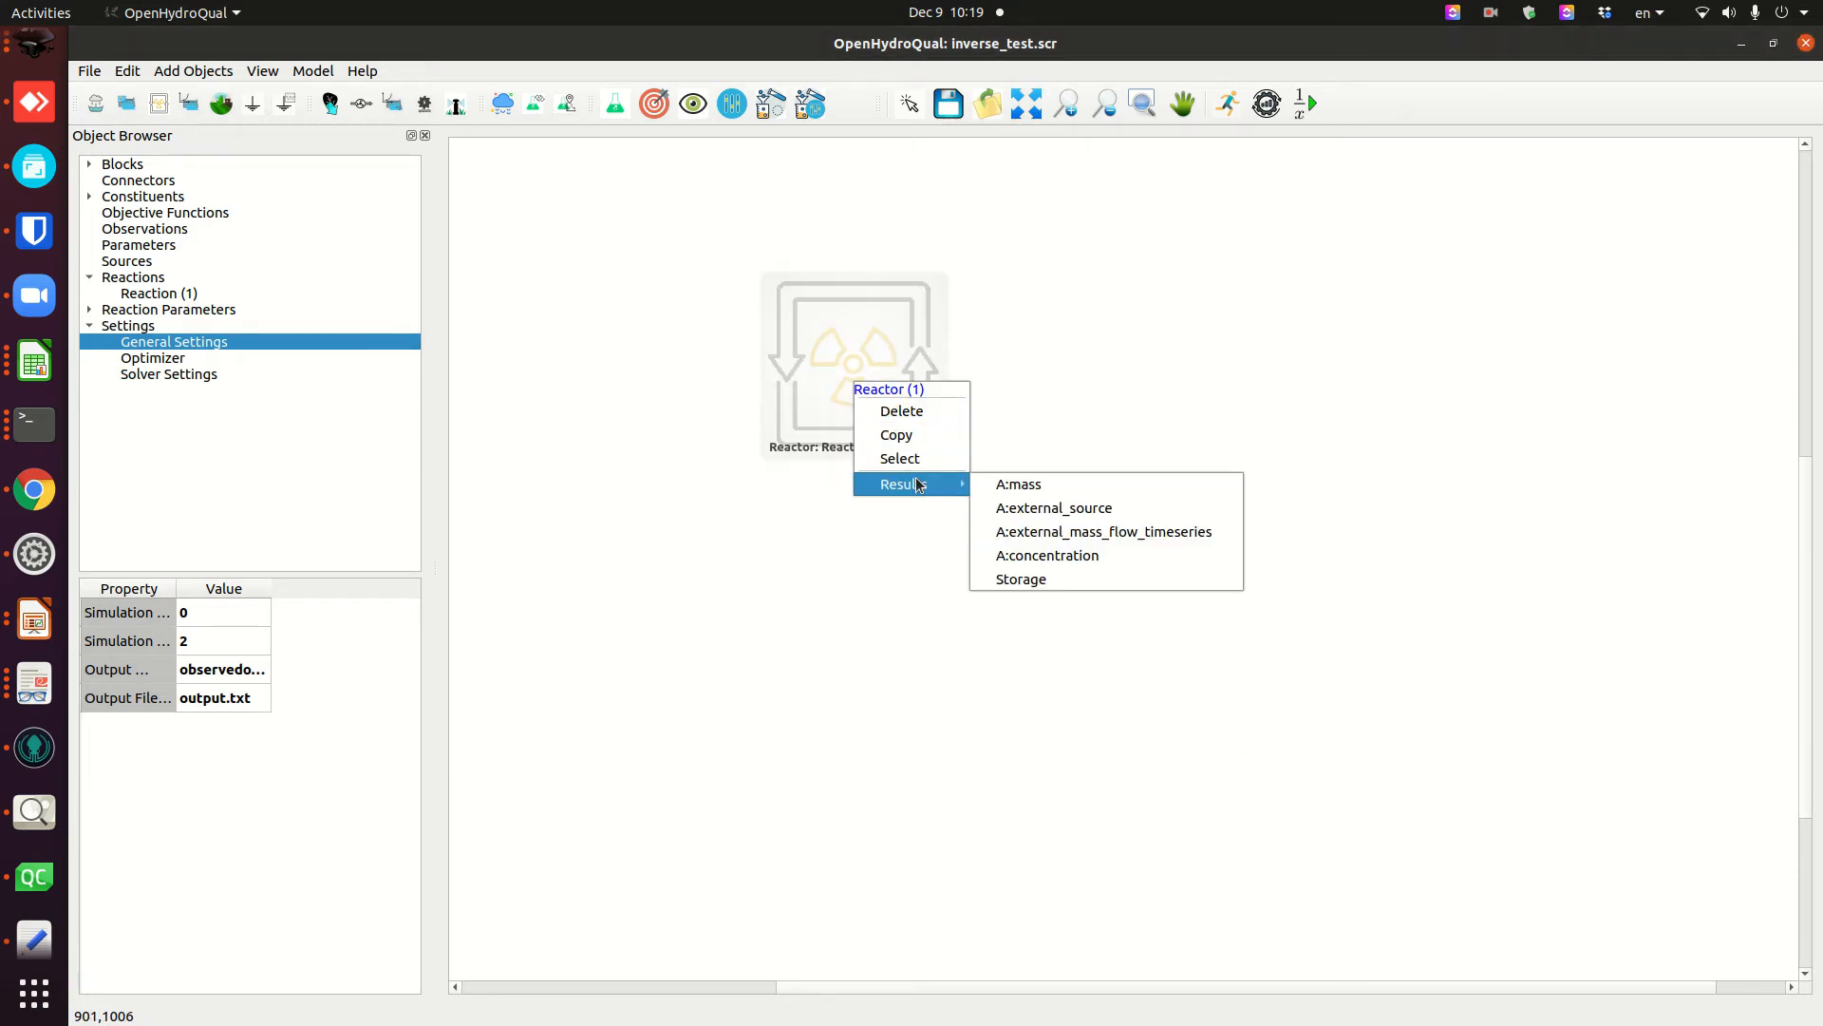
{"action": "left_click", "coordinate": [1029, 556]}
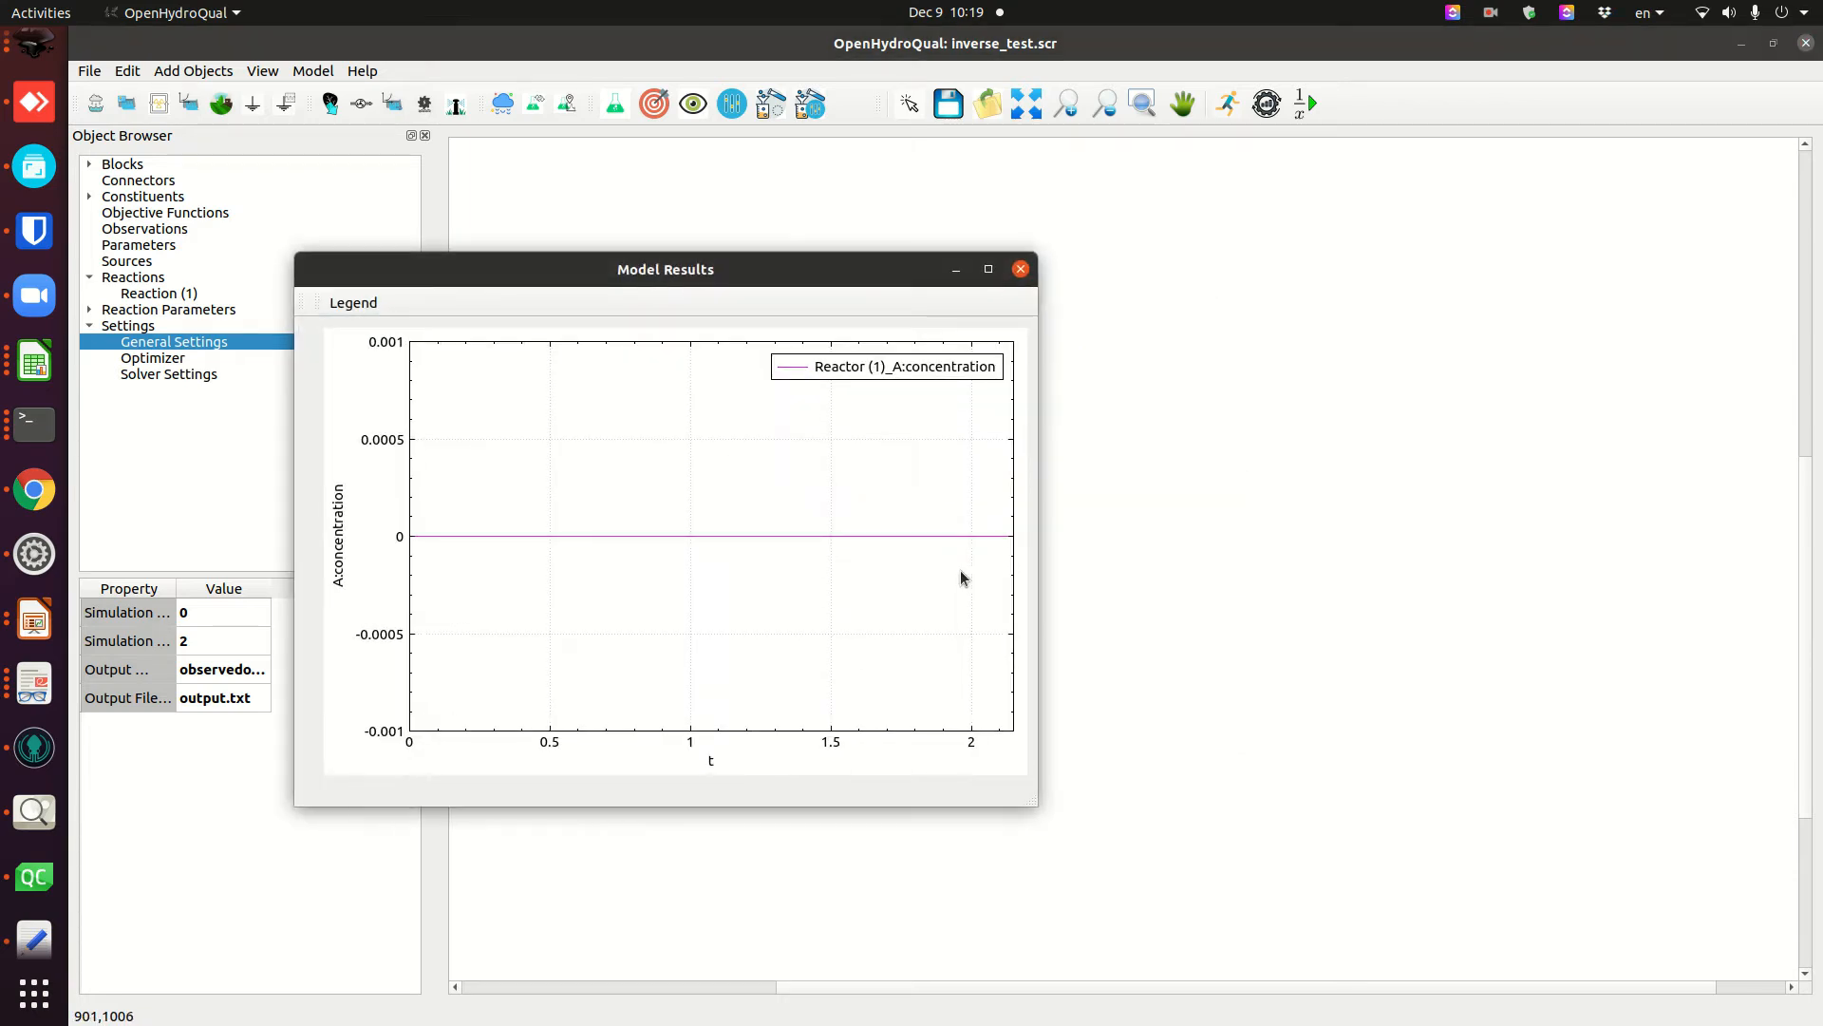
{"action": "left_click", "coordinate": [1021, 269]}
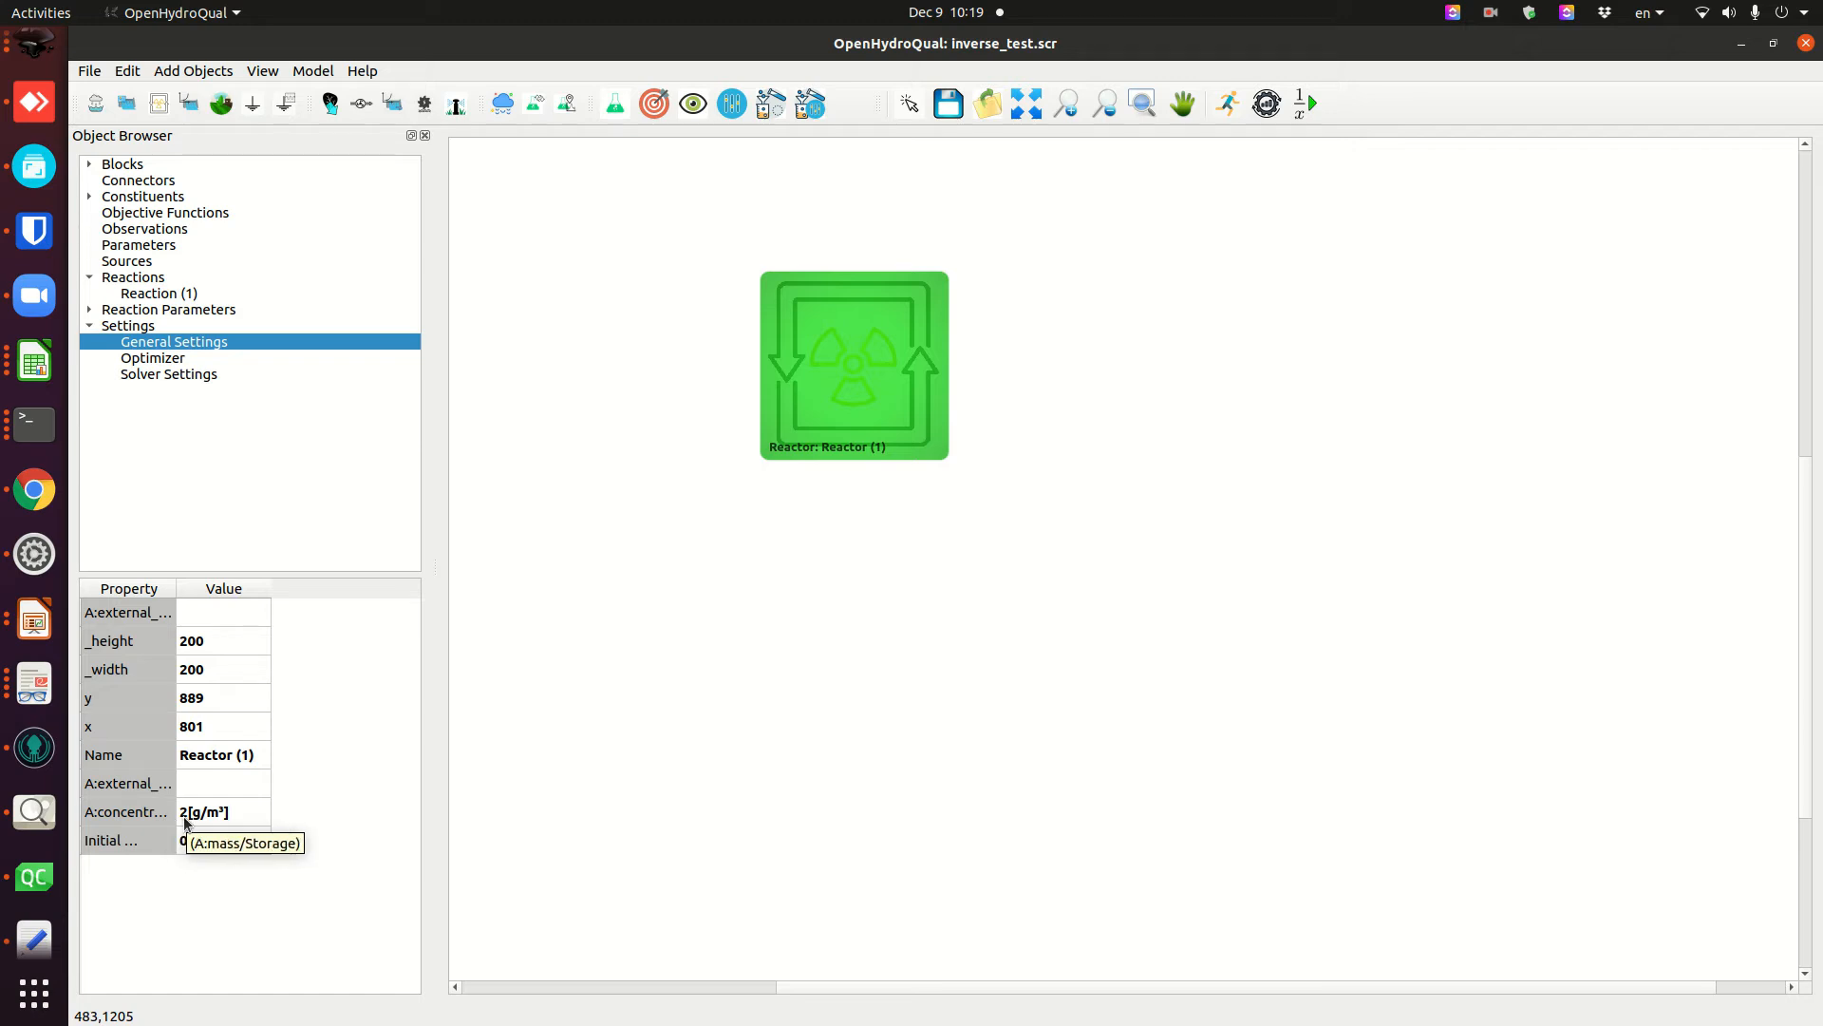
{"action": "right_click", "coordinate": [816, 368]}
{"action": "mouse_move", "coordinate": [866, 470]}
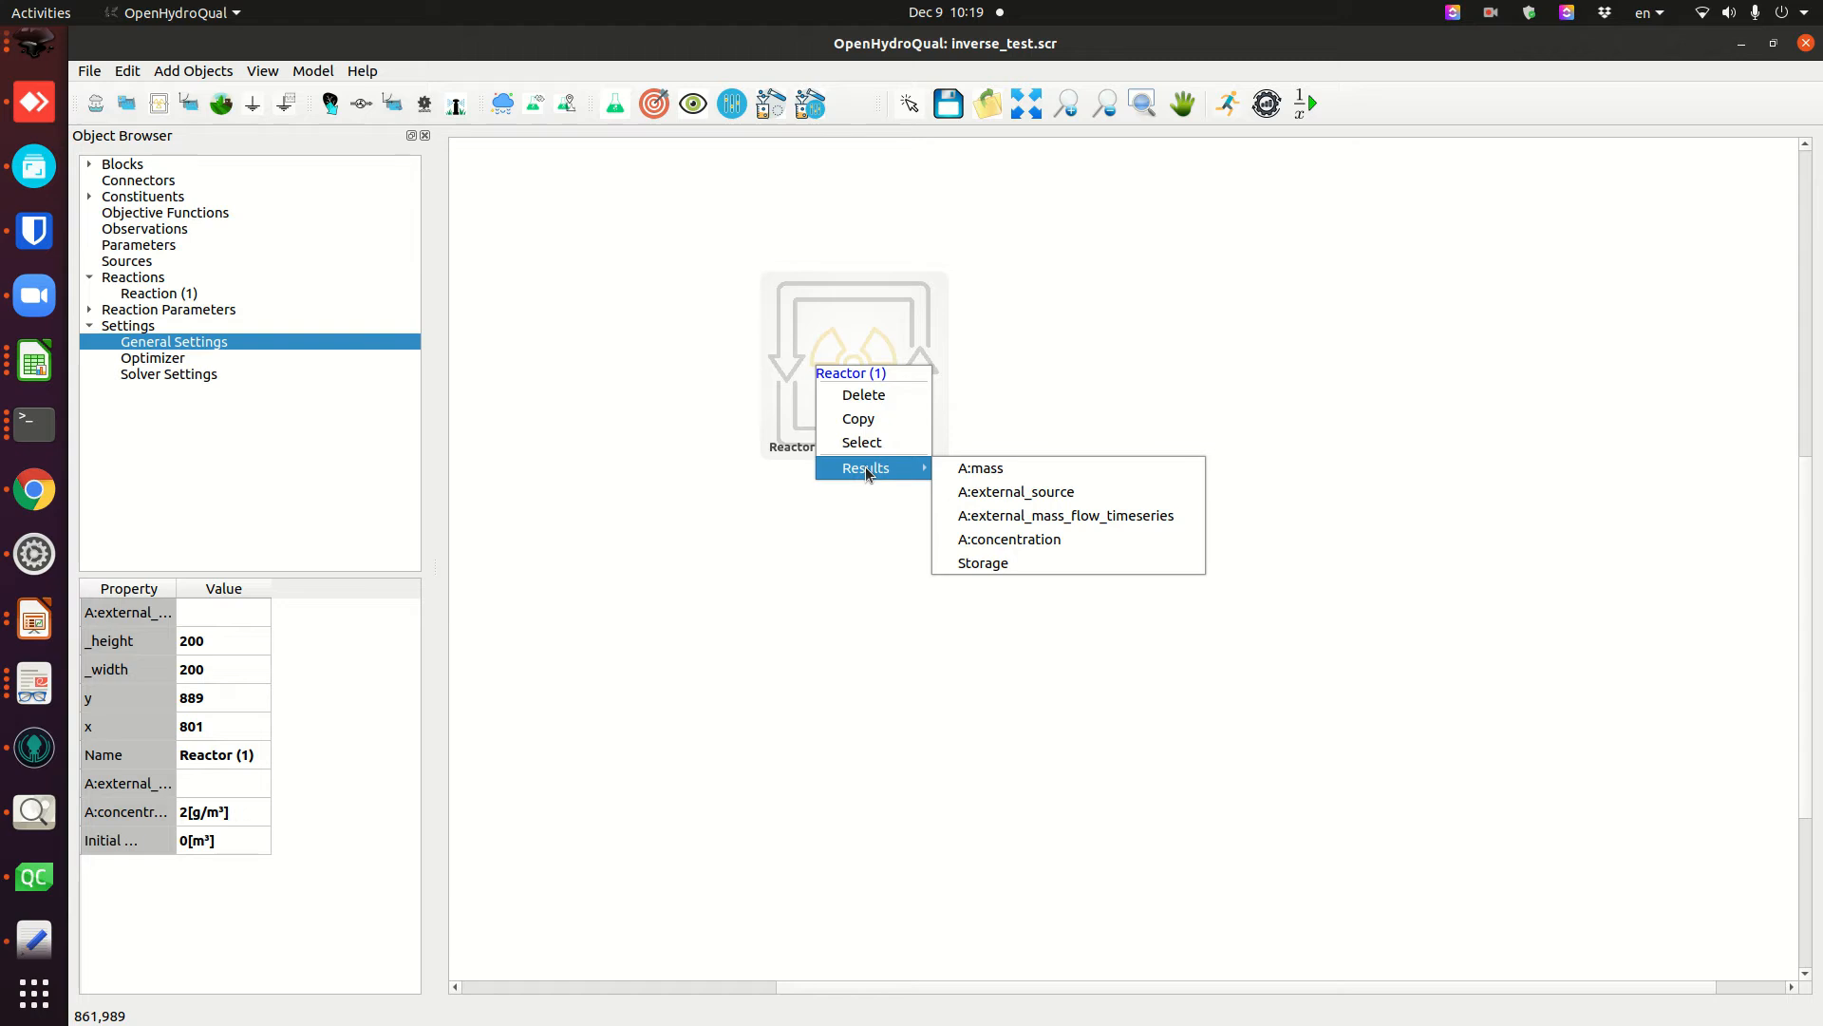
{"action": "left_click", "coordinate": [828, 350]}
- Widen the reactor's property names and set its initial storage to 1 m³
{"action": "left_click", "coordinate": [828, 345]}
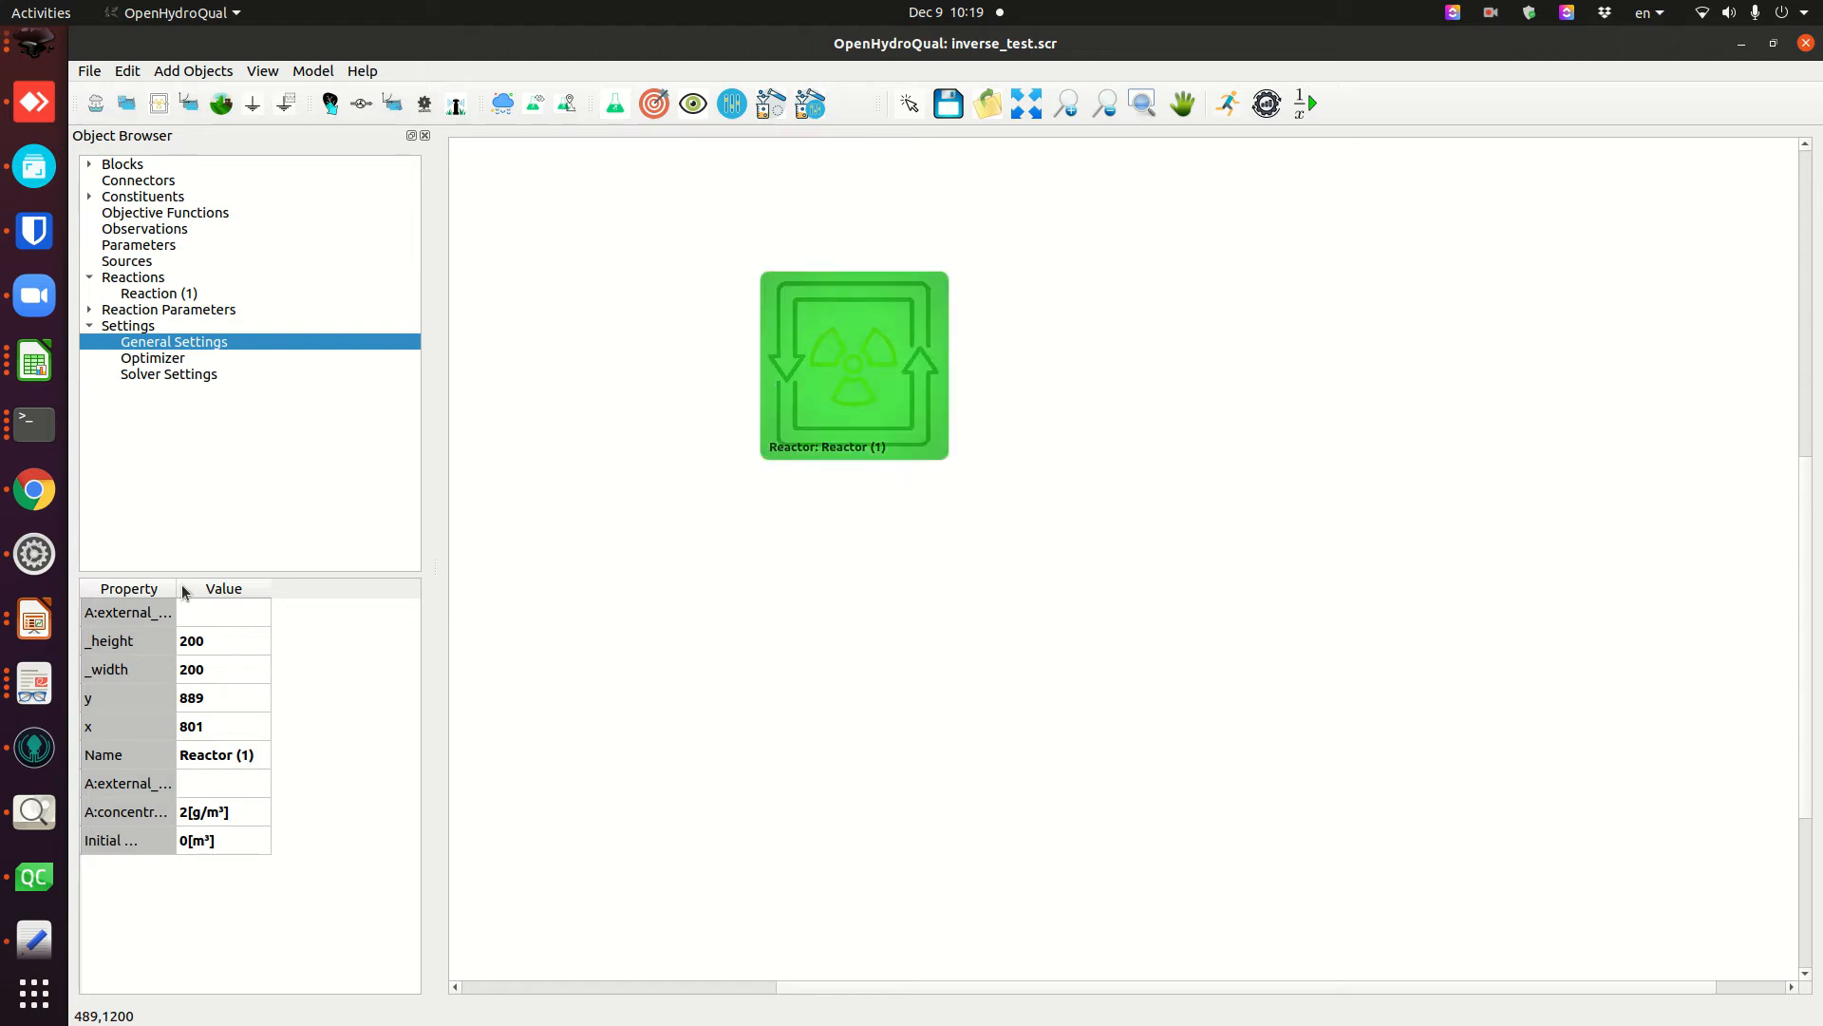
{"action": "left_click_drag", "start_coordinate": [182, 586], "coordinate": [224, 587]}
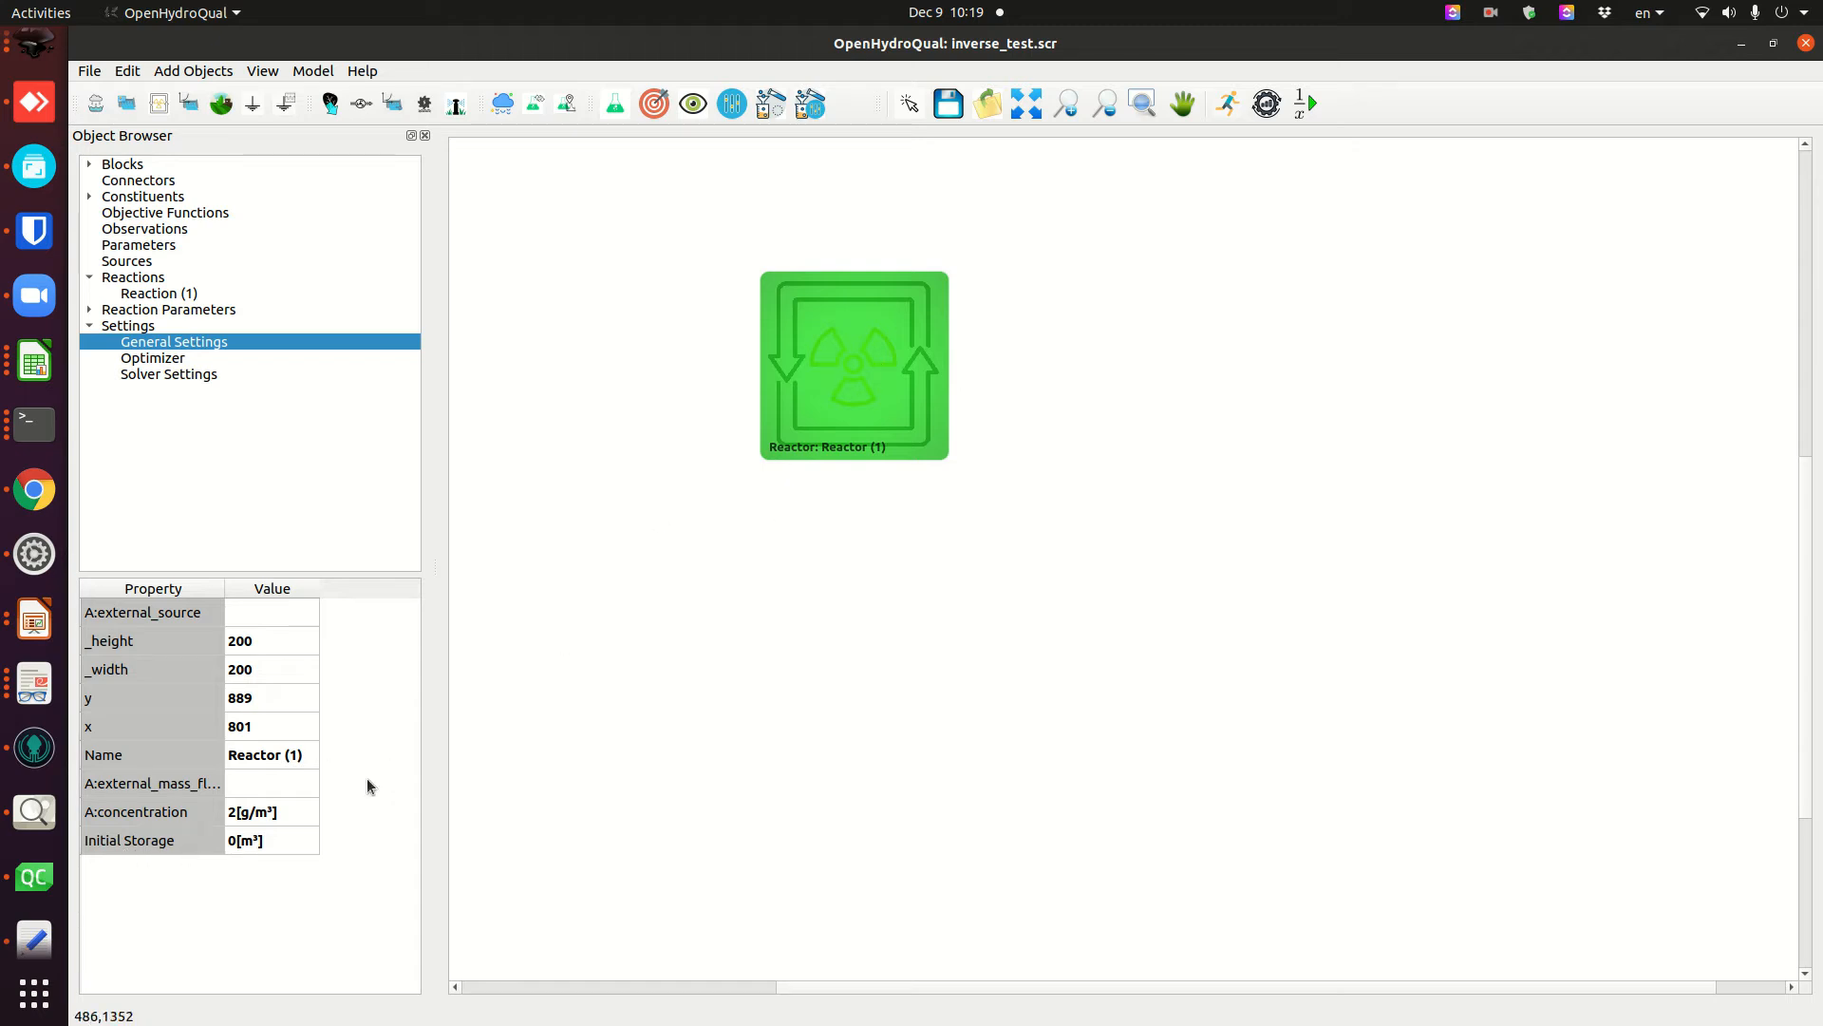
{"action": "double_click", "coordinate": [236, 848]}
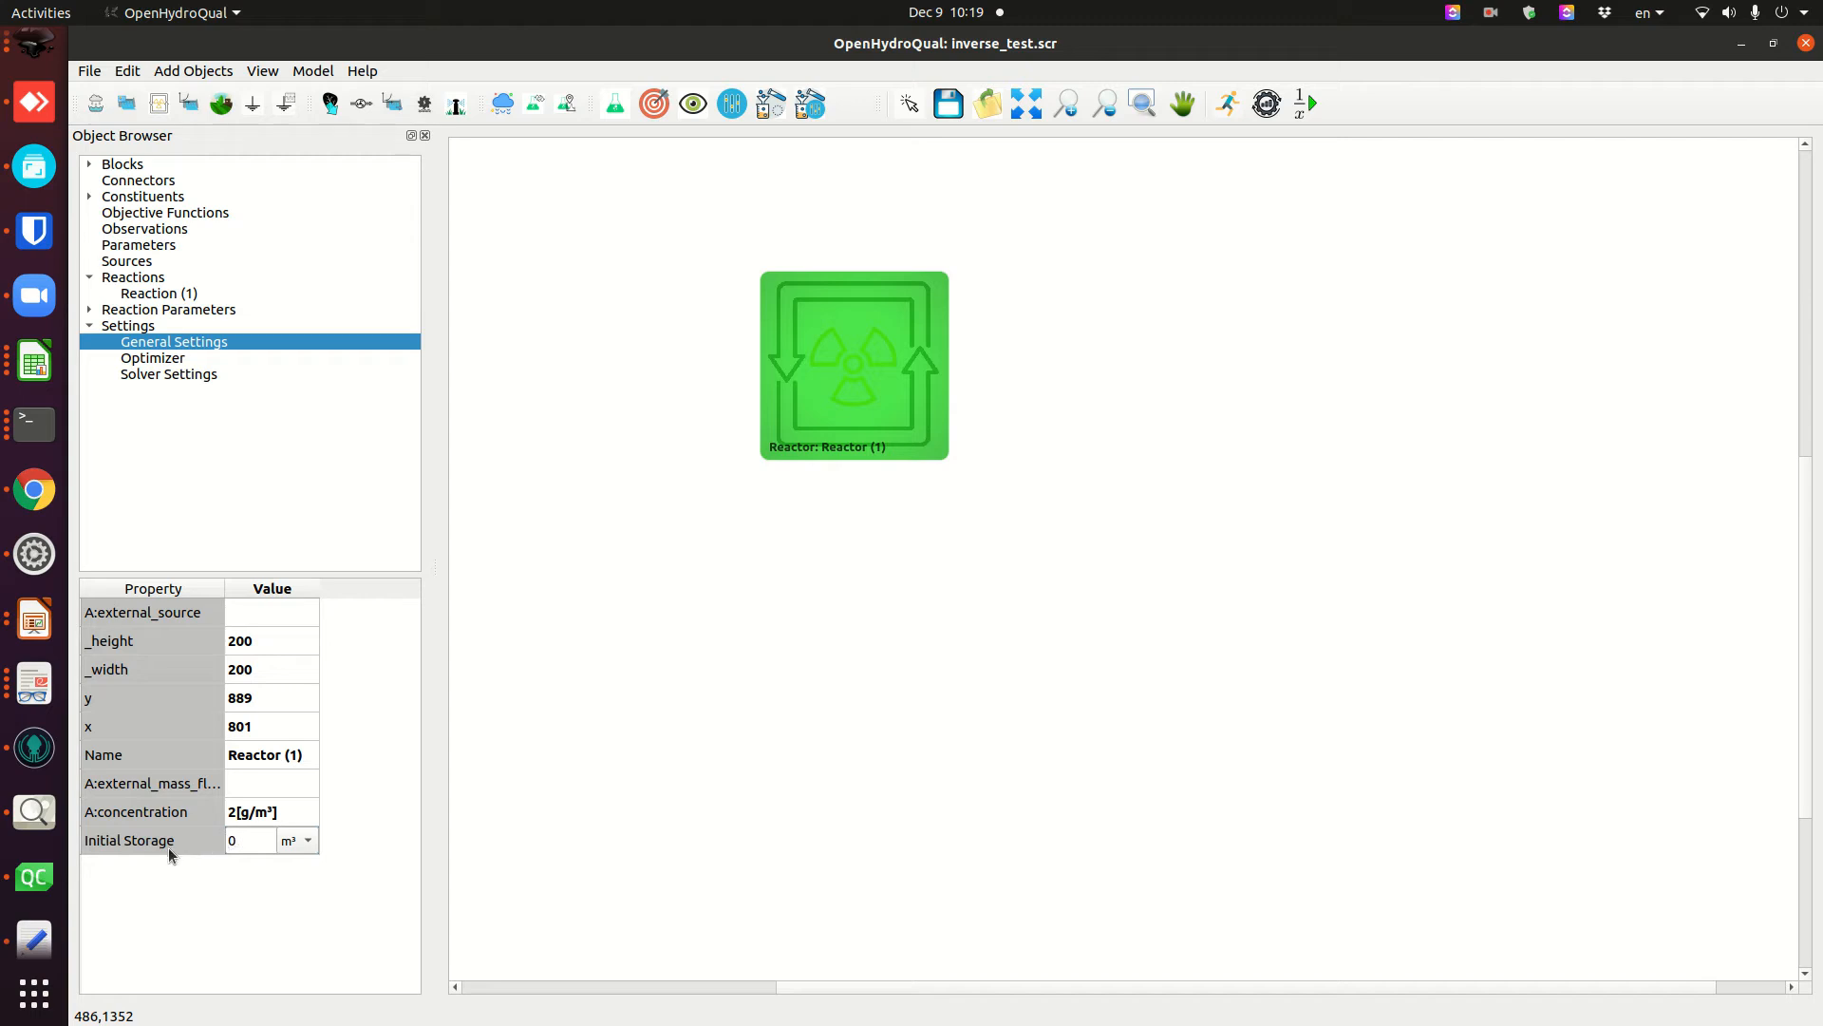
{"action": "double_click", "coordinate": [230, 842]}
{"action": "type", "text": "1"}
{"action": "key", "text": "Return"}
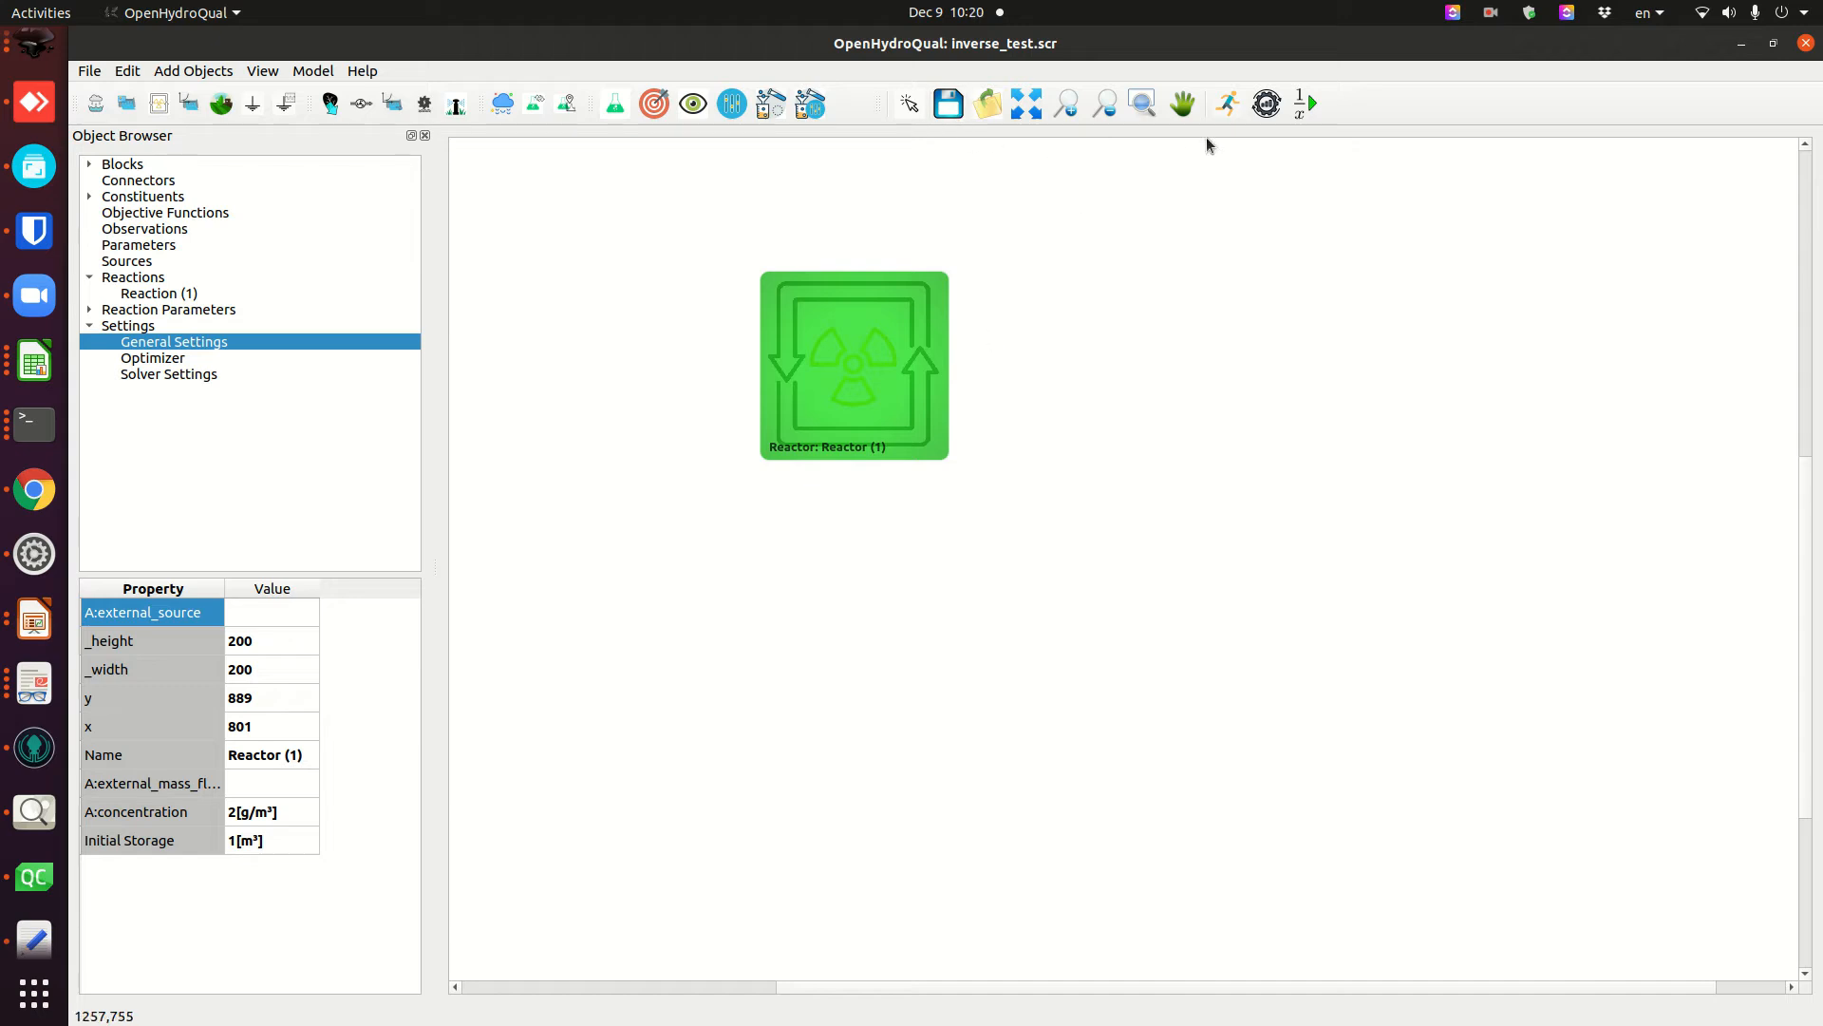
- Rerun the simulation with the new storage, view the reactor's A:concentration plot, and close it
{"action": "left_click", "coordinate": [1235, 108]}
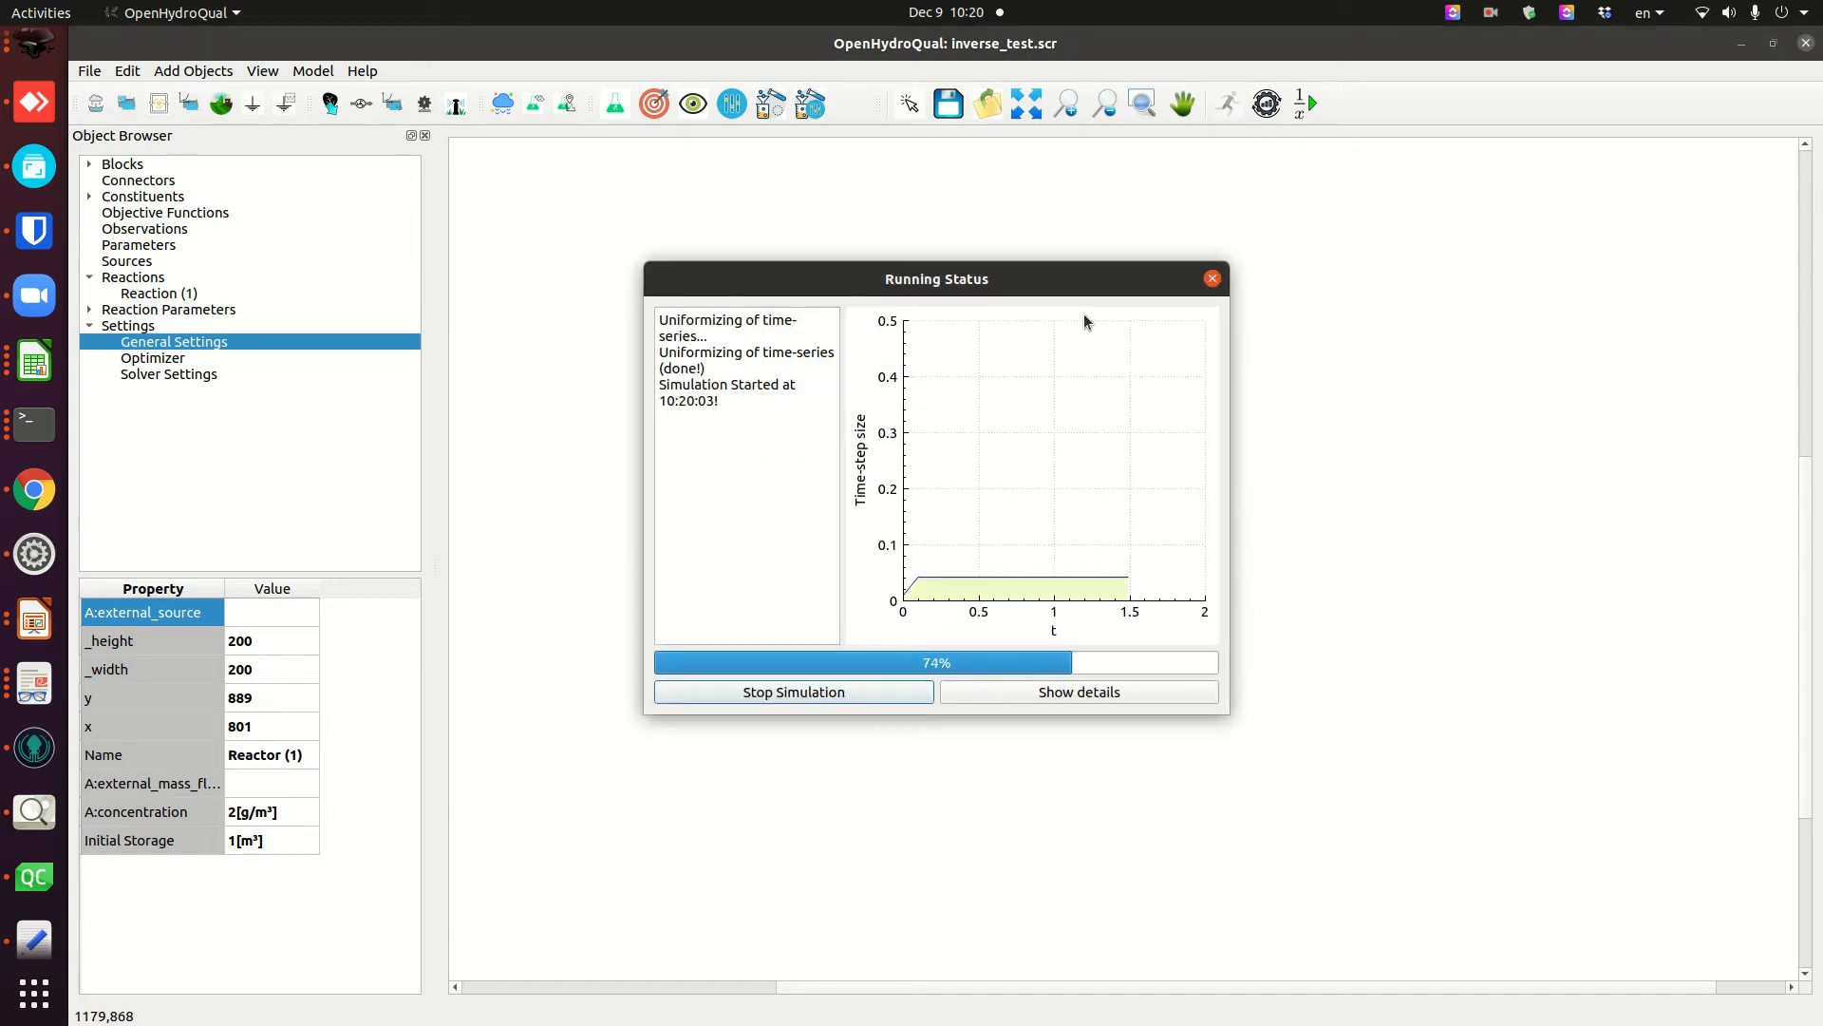
{"action": "left_click", "coordinate": [1213, 278]}
{"action": "right_click", "coordinate": [836, 400]}
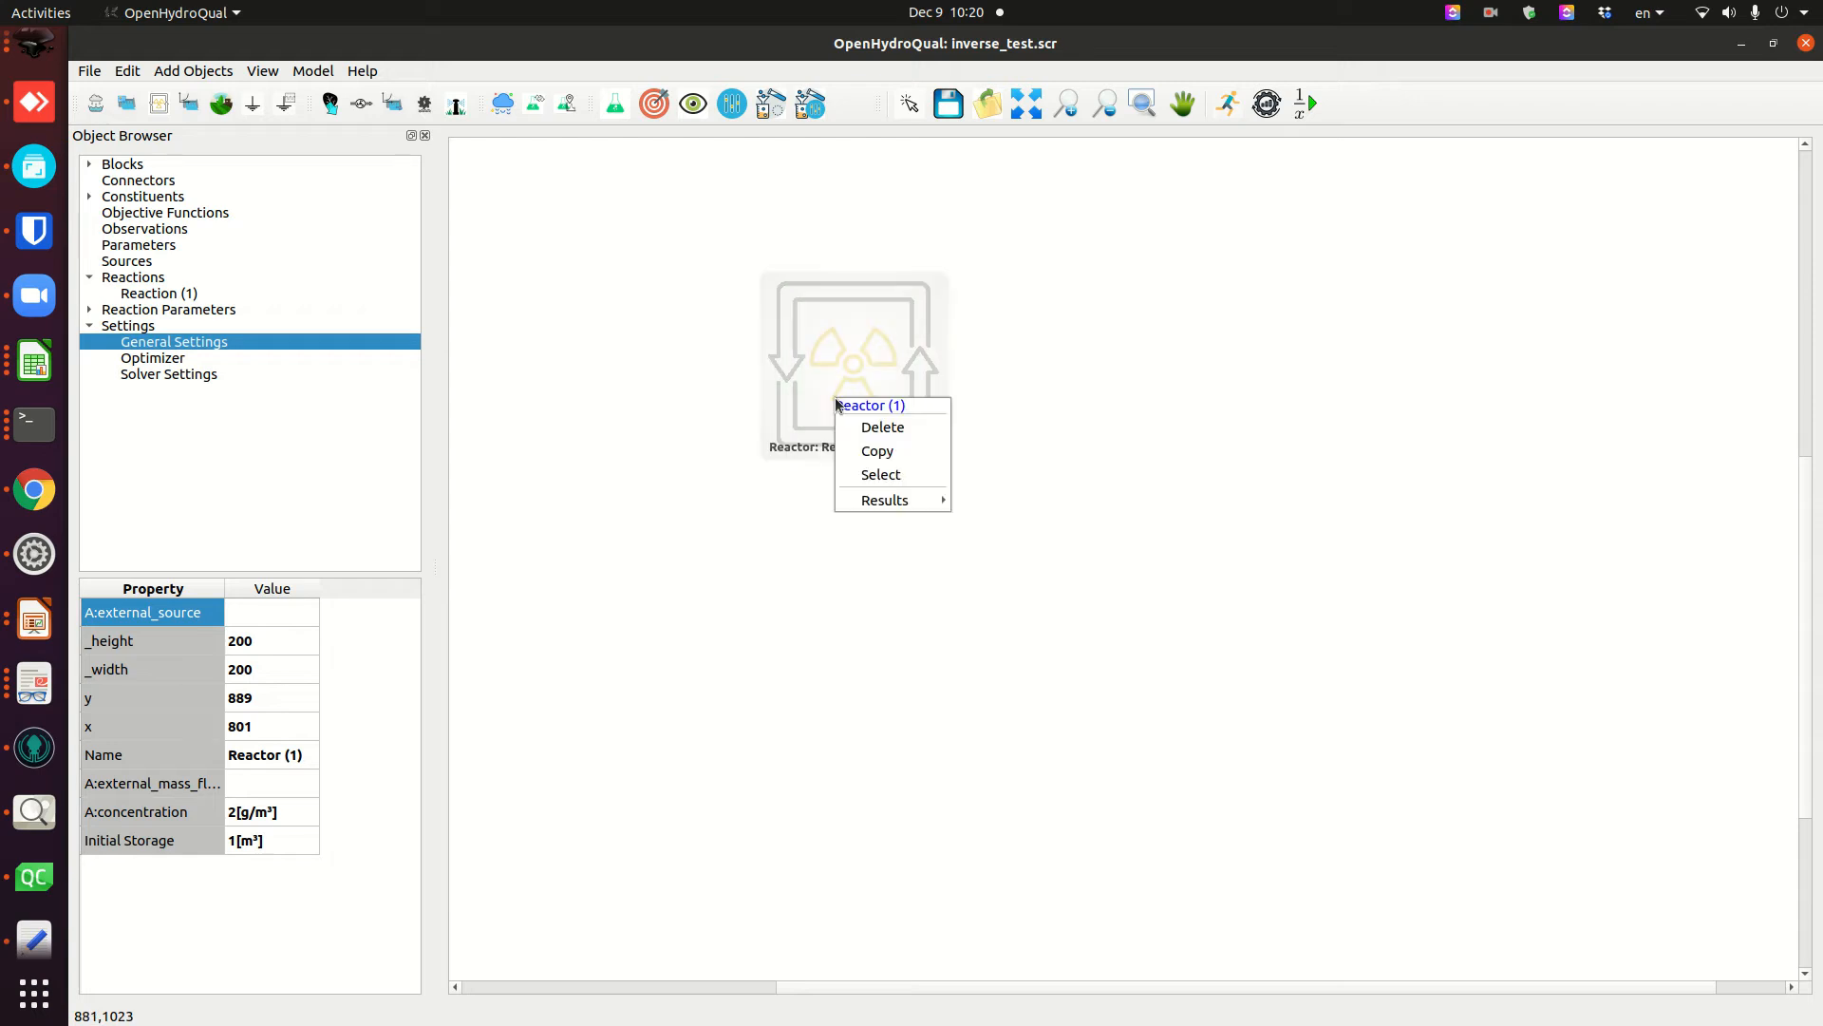
{"action": "mouse_move", "coordinate": [911, 501]}
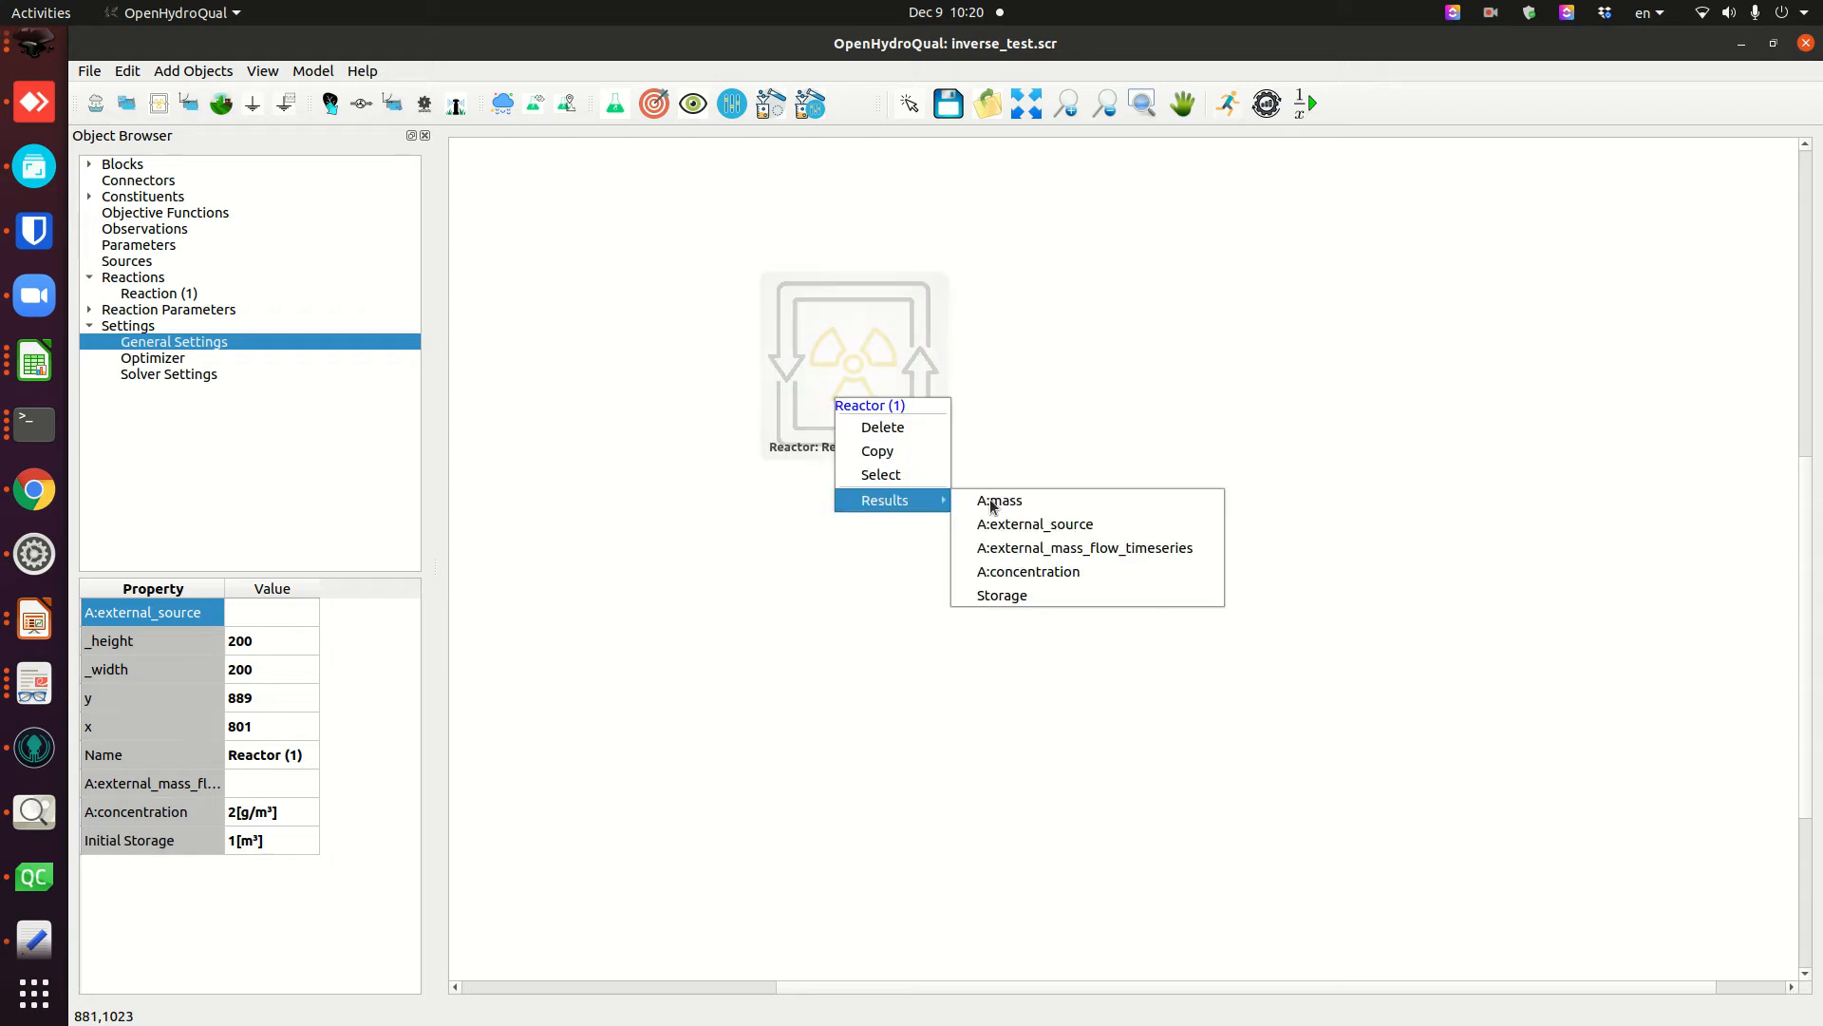
{"action": "left_click", "coordinate": [1027, 572]}
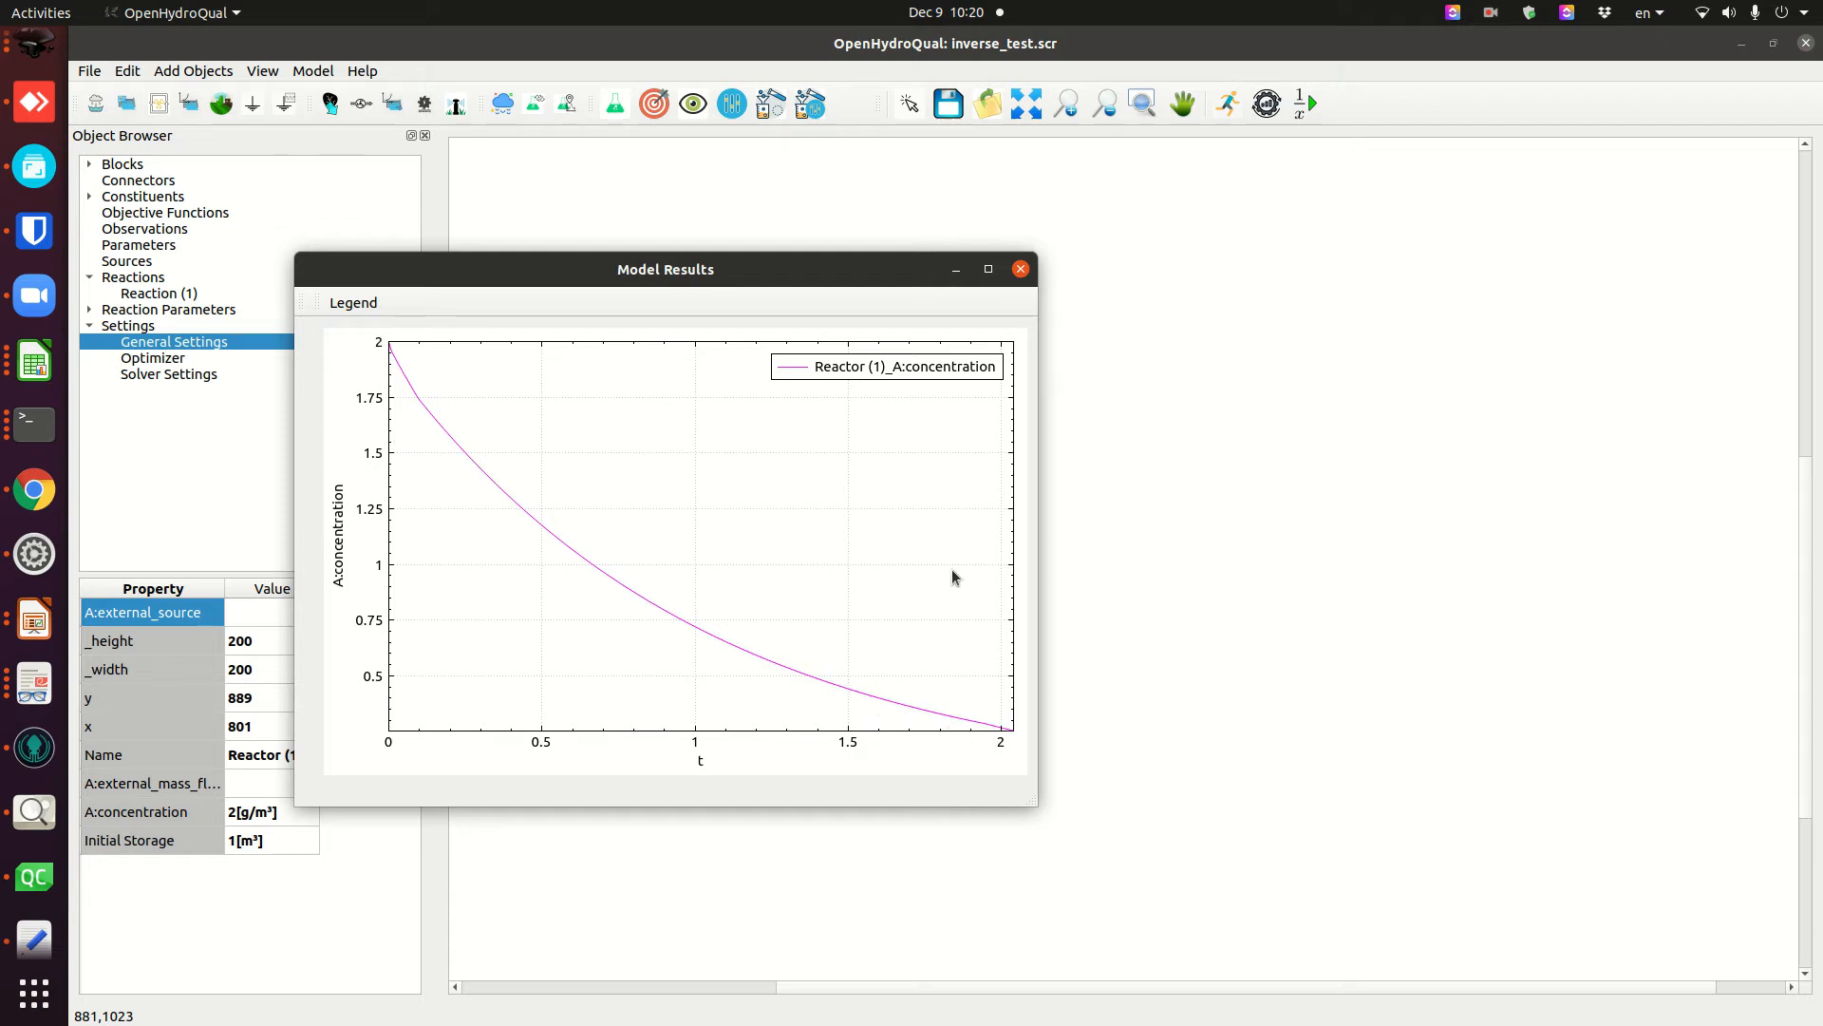
{"action": "left_click", "coordinate": [1021, 269]}
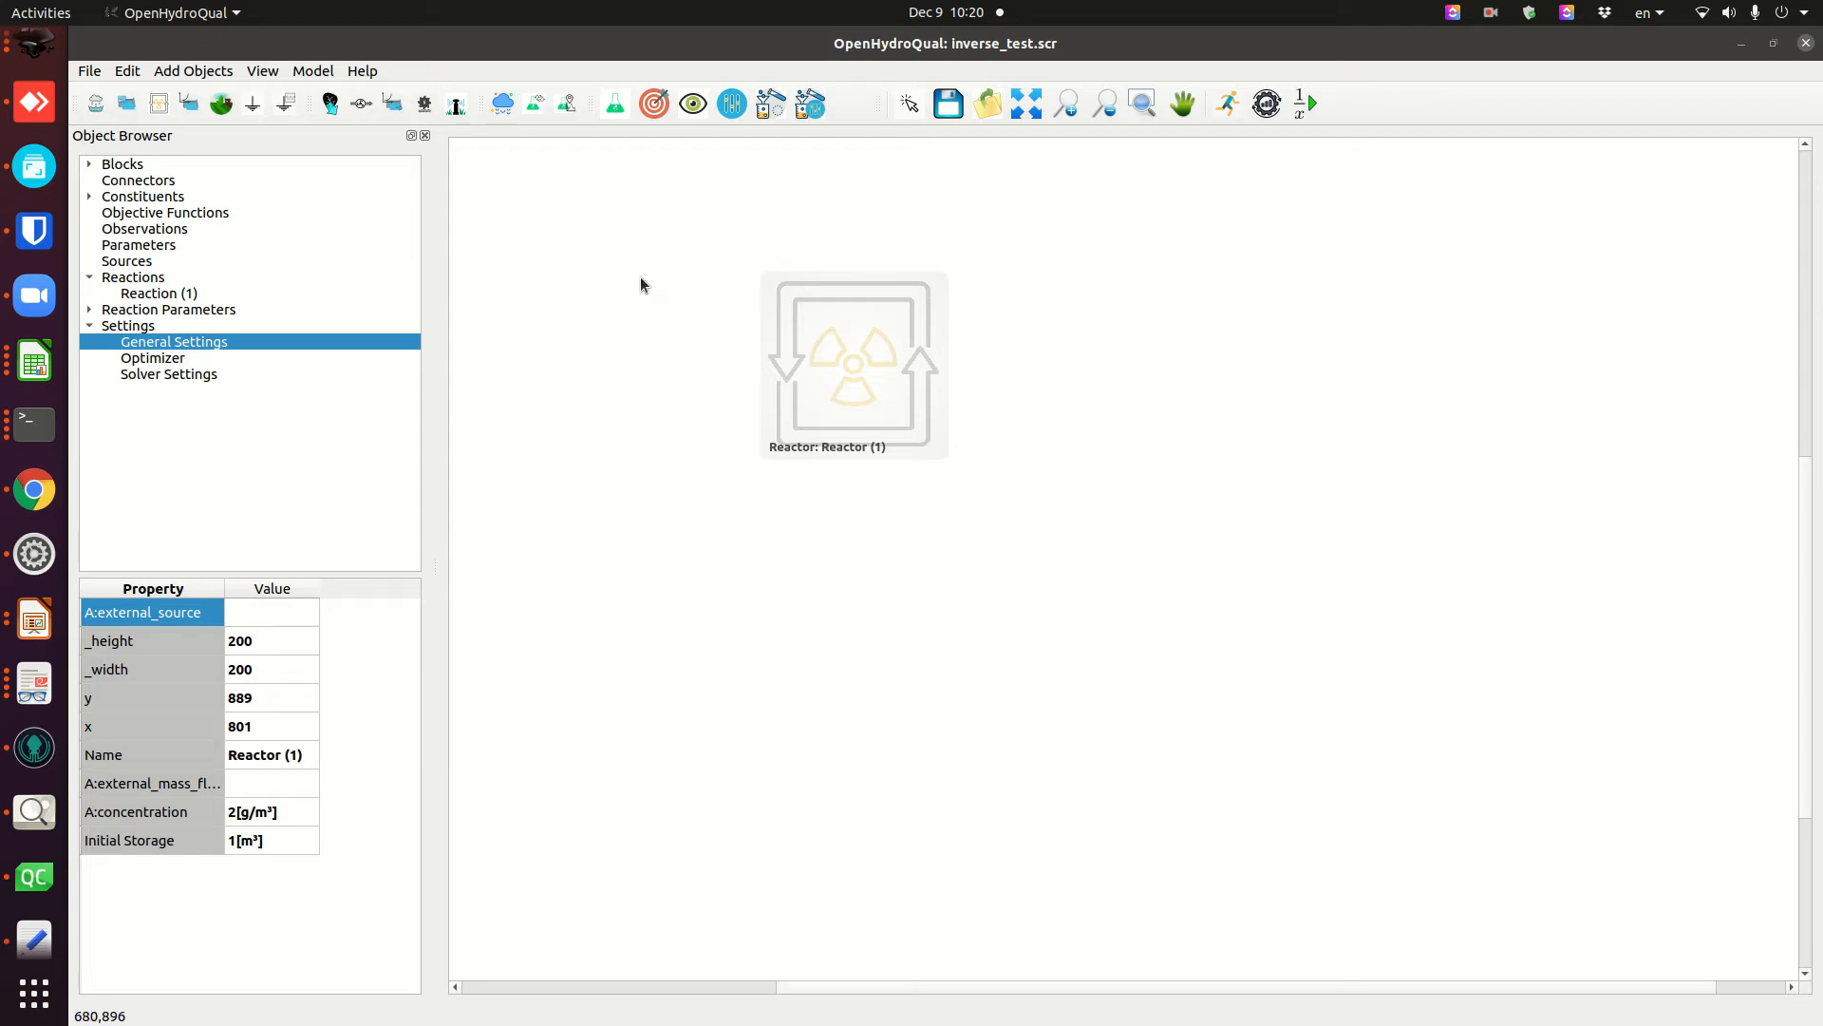
- Add an observation to the model and show its properties with wider columns
{"action": "left_click", "coordinate": [143, 230]}
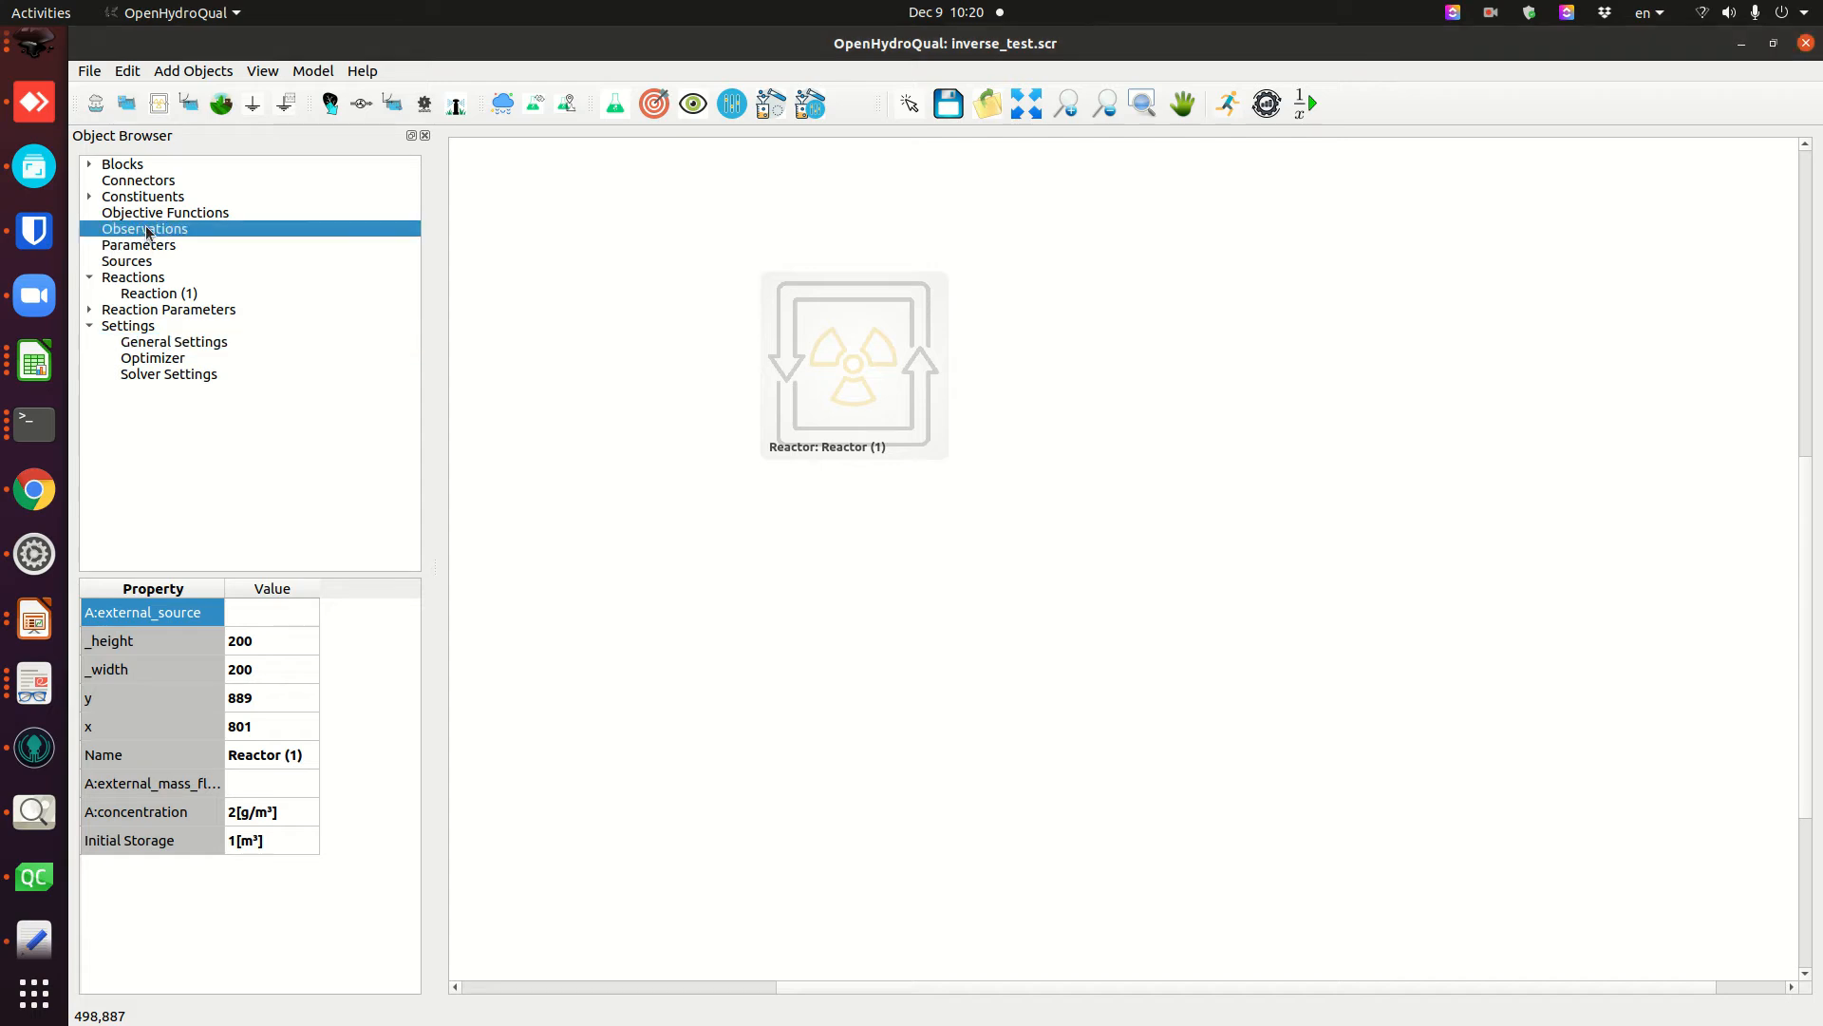
{"action": "left_click", "coordinate": [693, 116]}
{"action": "left_click", "coordinate": [90, 229]}
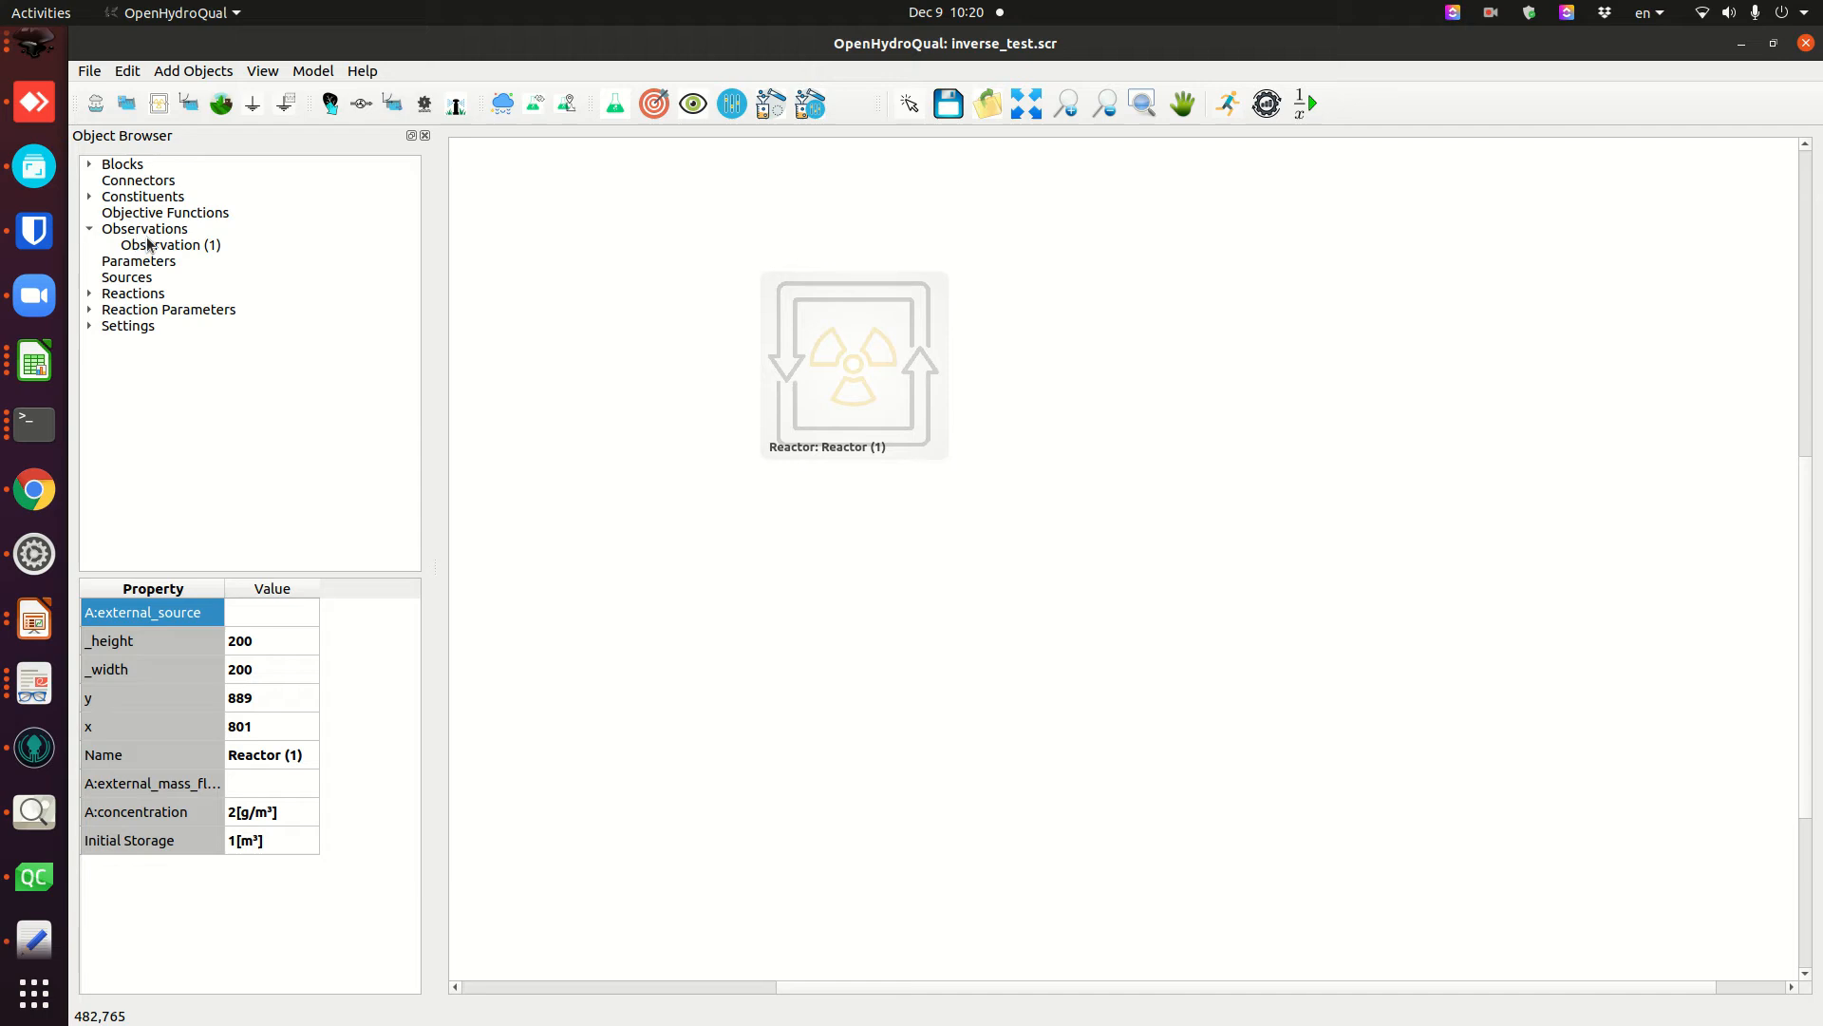
{"action": "left_click", "coordinate": [157, 245]}
{"action": "left_click_drag", "start_coordinate": [319, 590], "coordinate": [372, 591]}
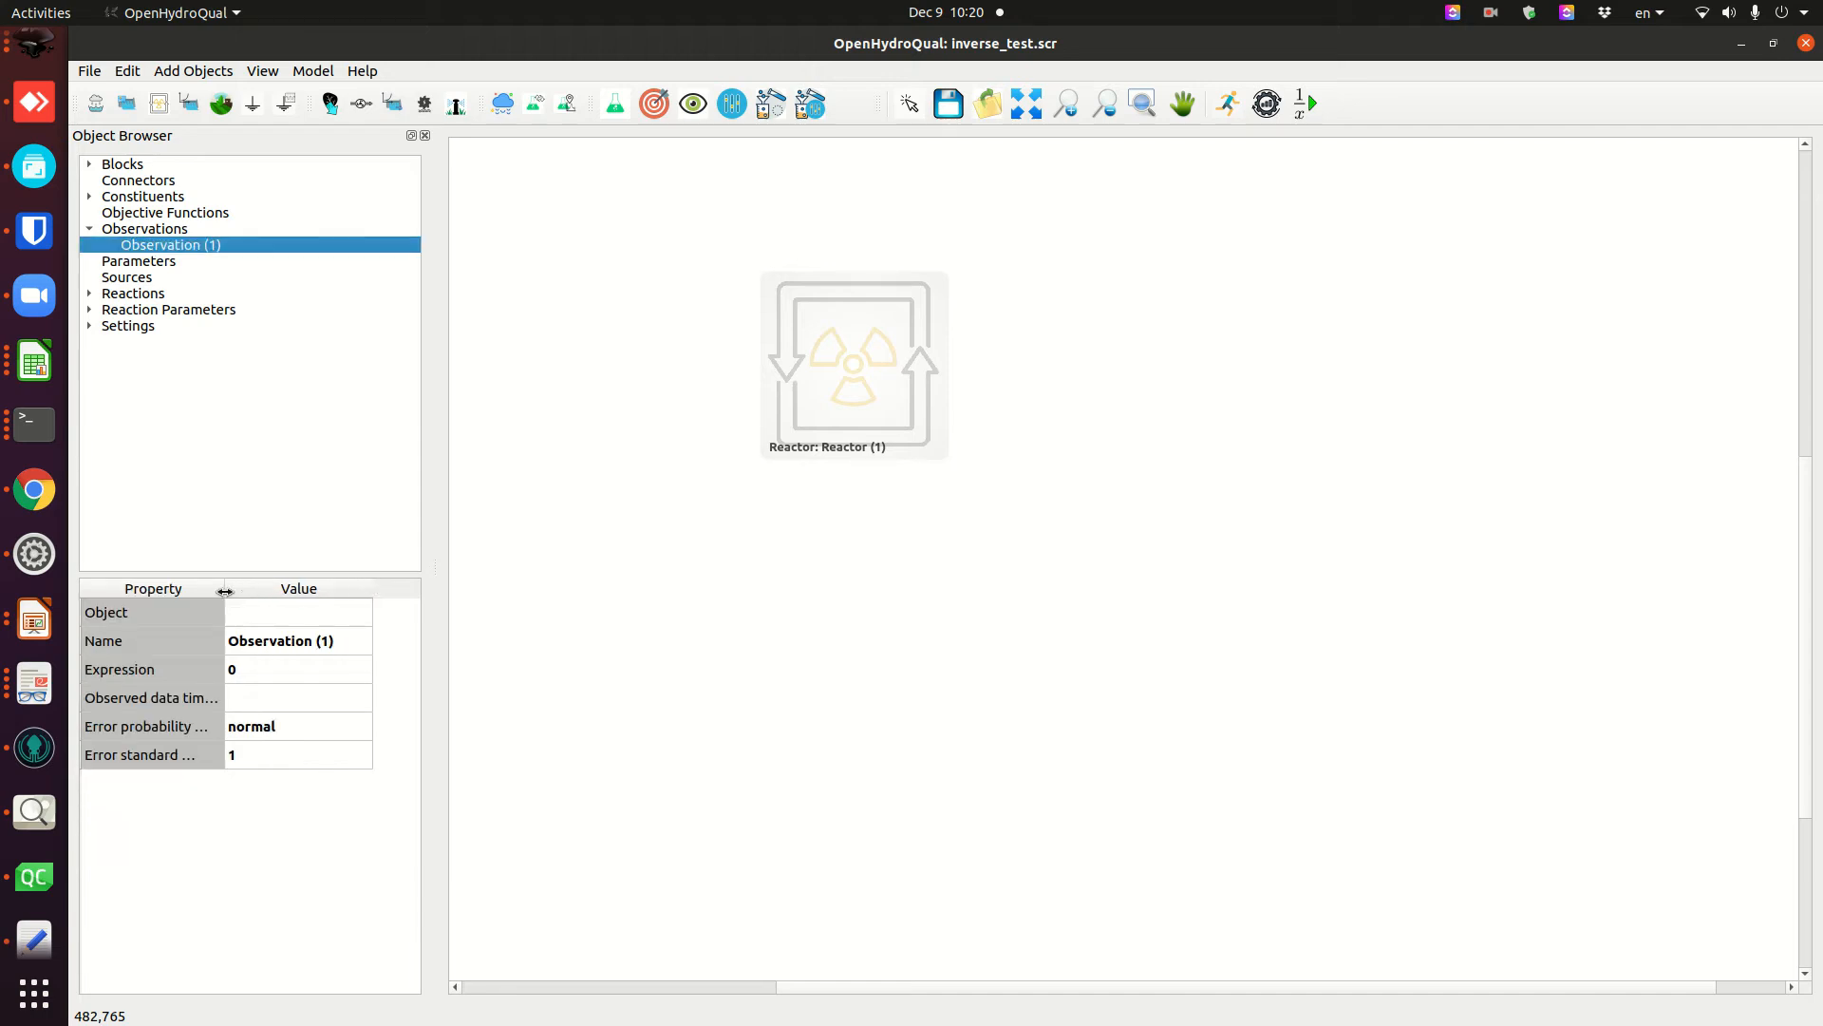
{"action": "left_click_drag", "start_coordinate": [226, 590], "coordinate": [245, 591]}
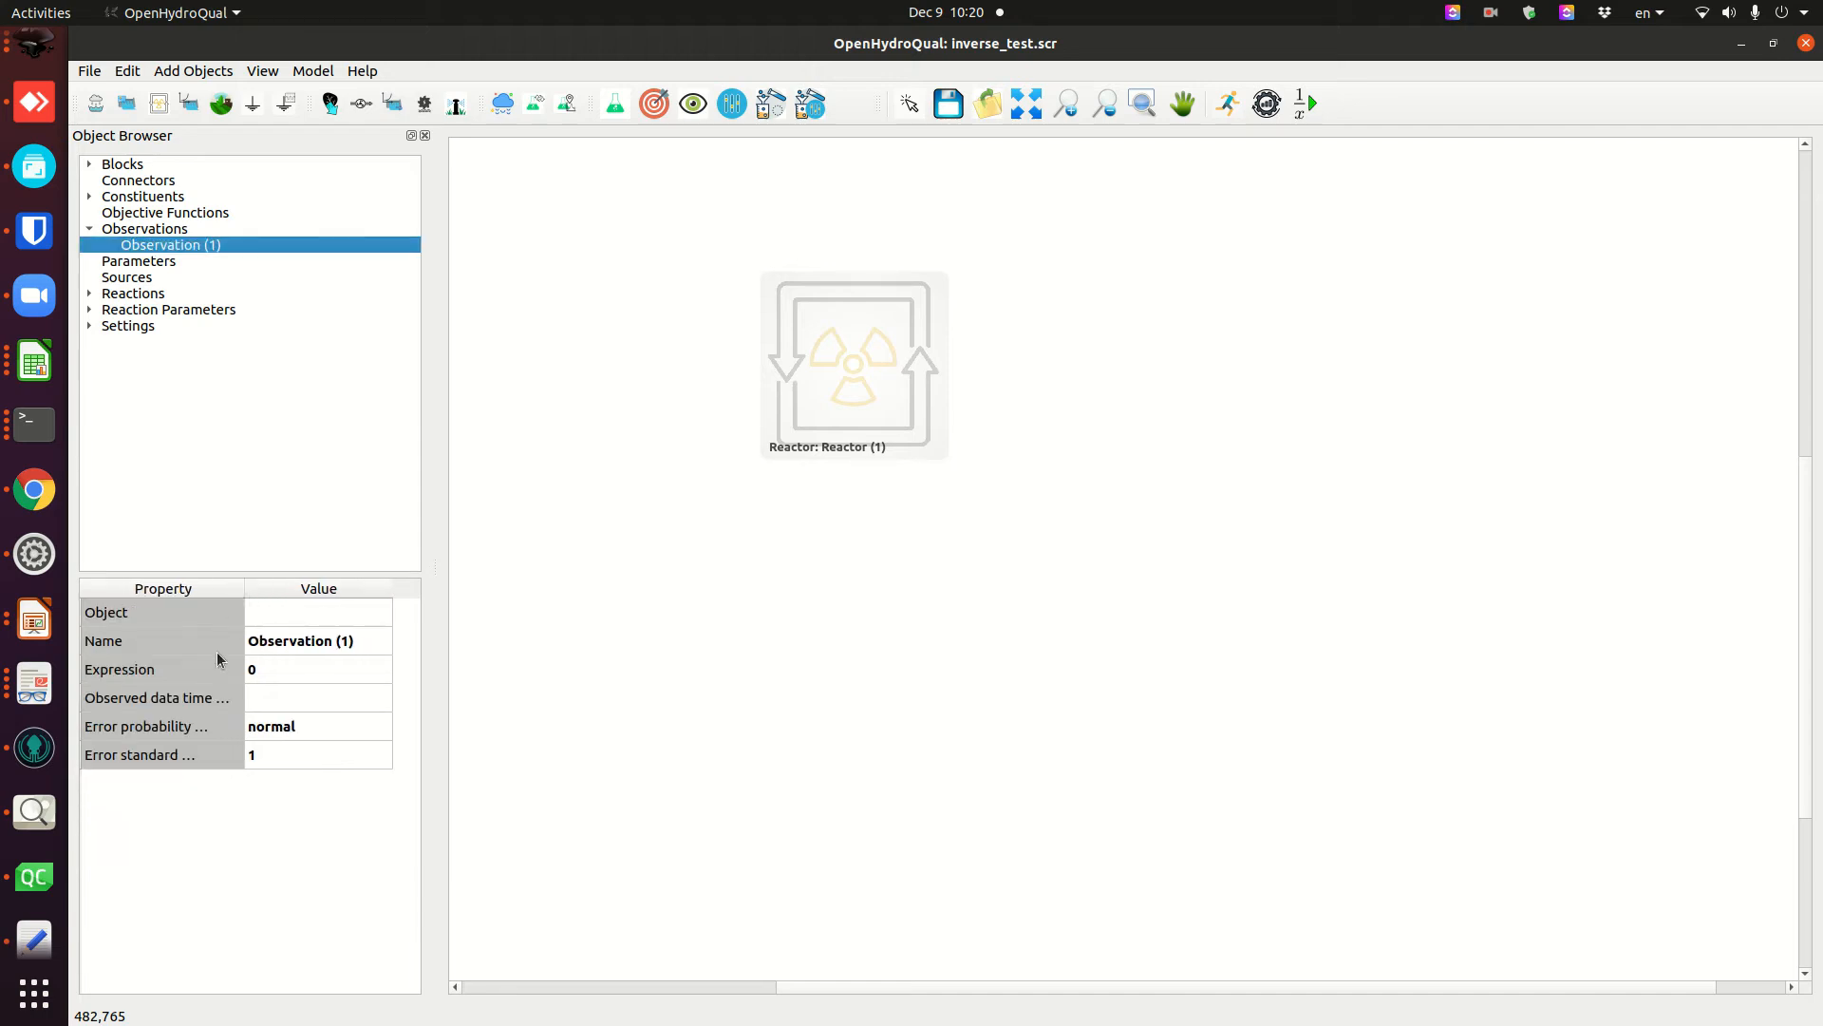
- Assign the observation to Reactor (1) and name it observed_concentration
{"action": "left_click", "coordinate": [271, 624]}
{"action": "left_click", "coordinate": [270, 624]}
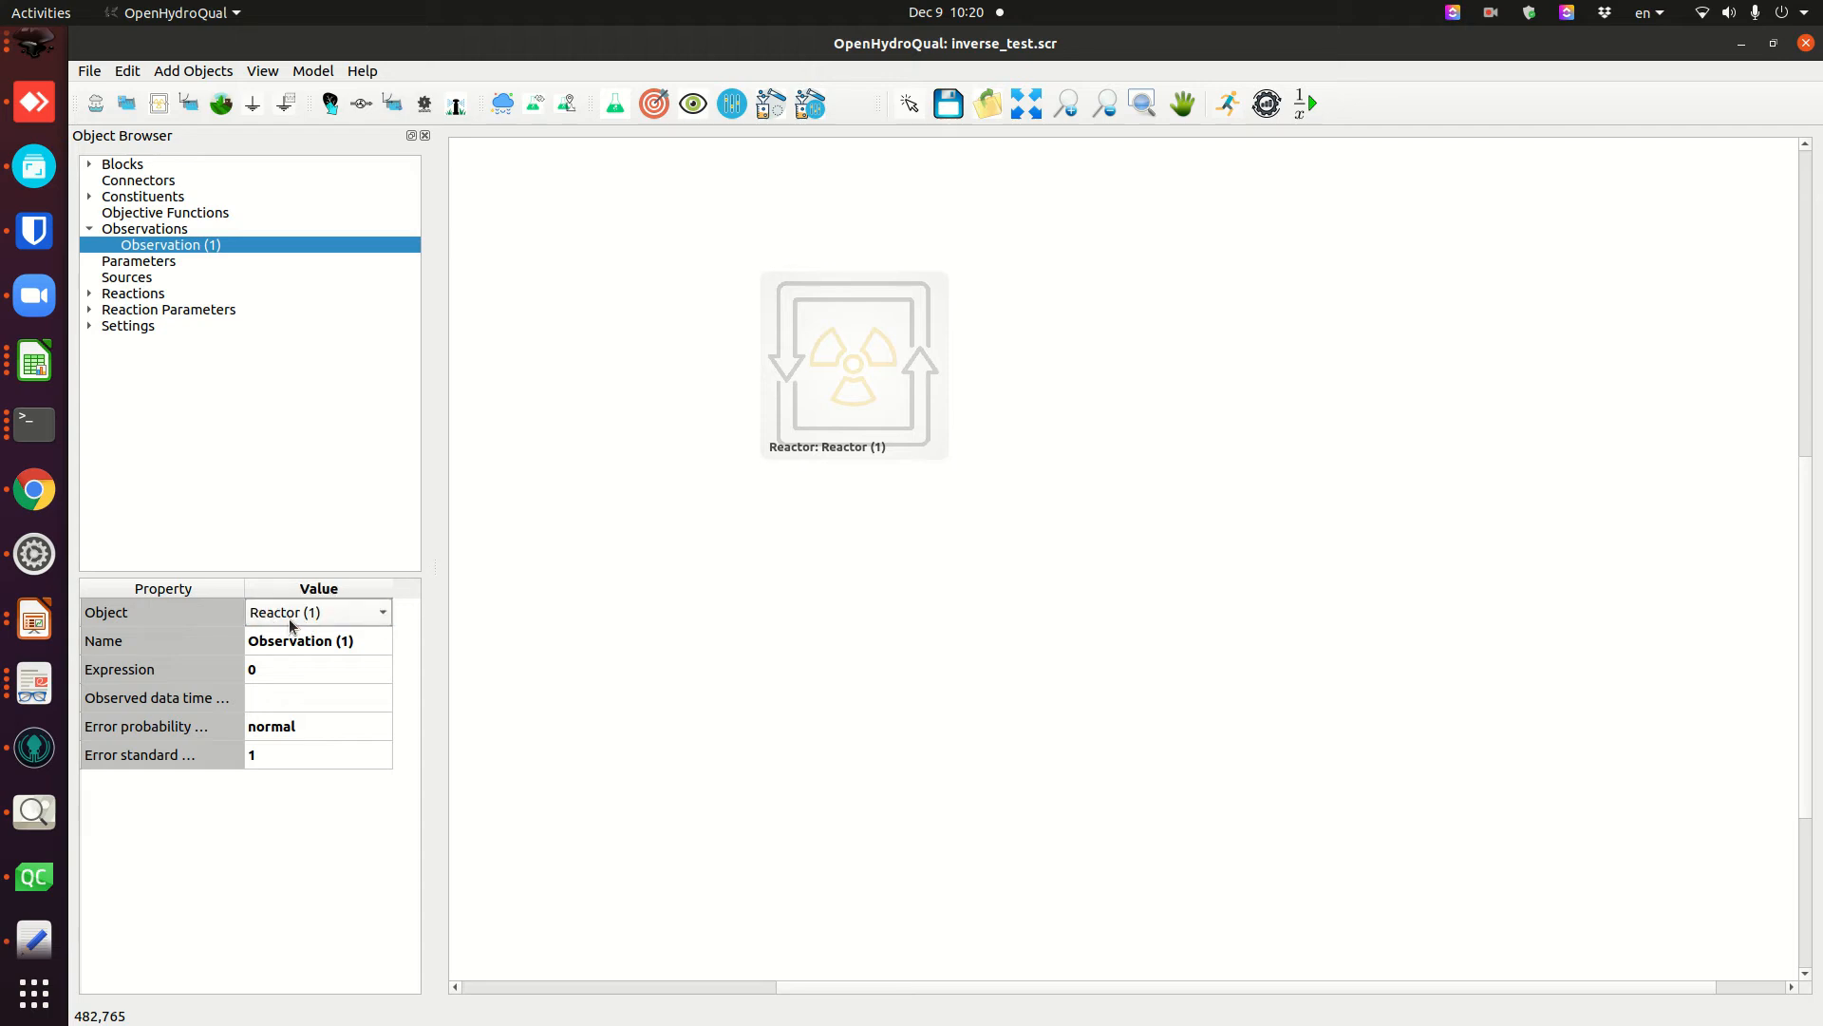
{"action": "left_click", "coordinate": [284, 646]}
{"action": "left_click", "coordinate": [285, 644]}
{"action": "type", "text": "observ"}
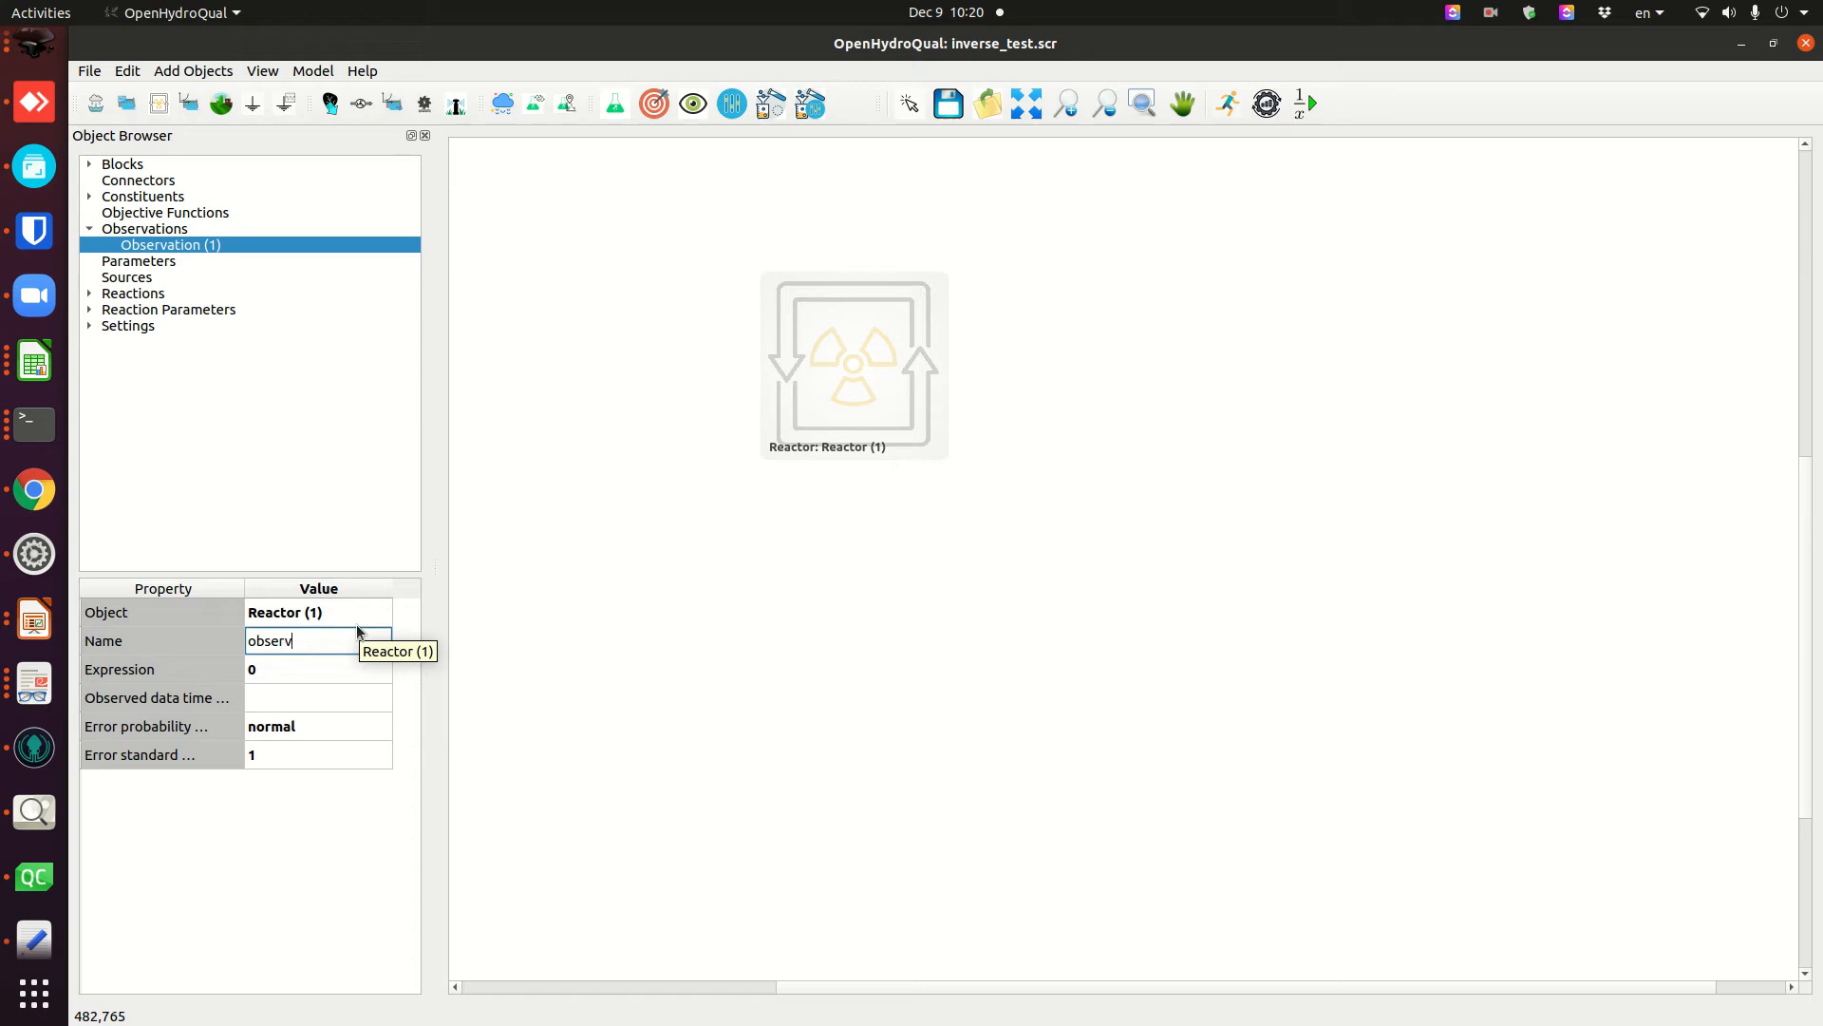
{"action": "type", "text": "ed_concentration"}
{"action": "key", "text": "Return"}
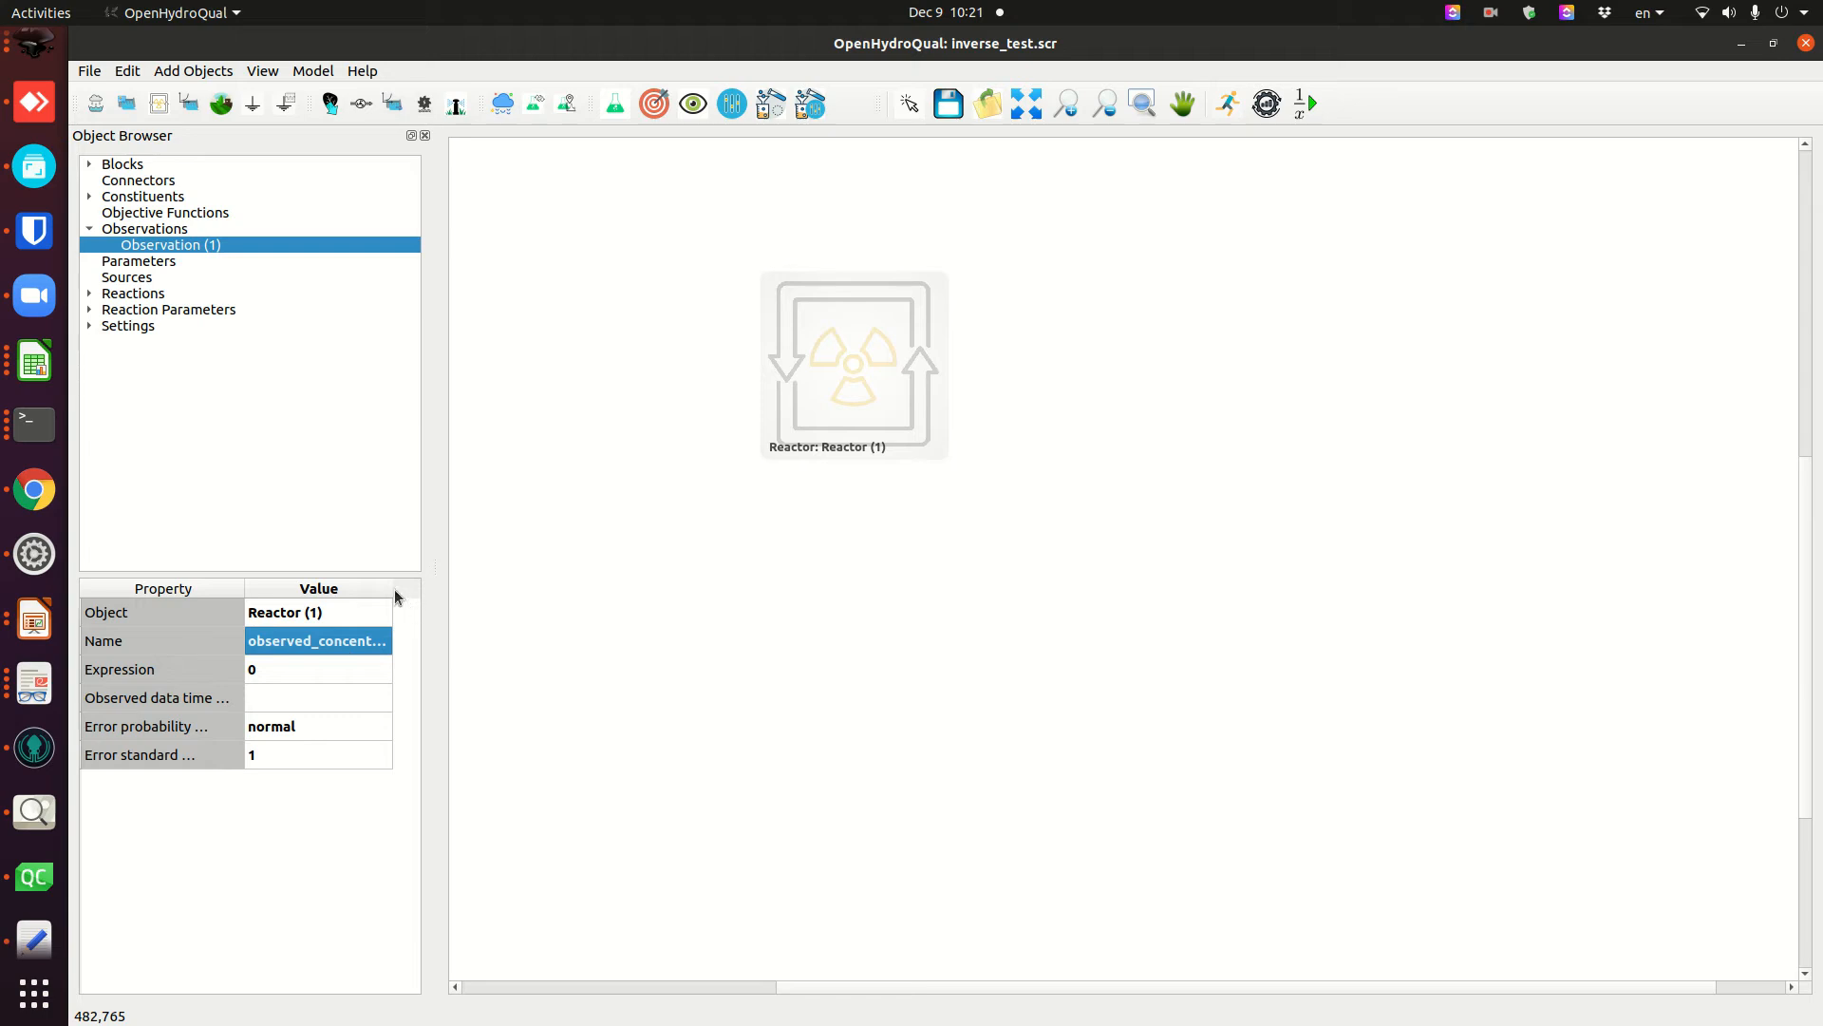
- Set the observation's expression to A:concentration, with a wider value column
{"action": "left_click_drag", "start_coordinate": [391, 585], "coordinate": [410, 585]}
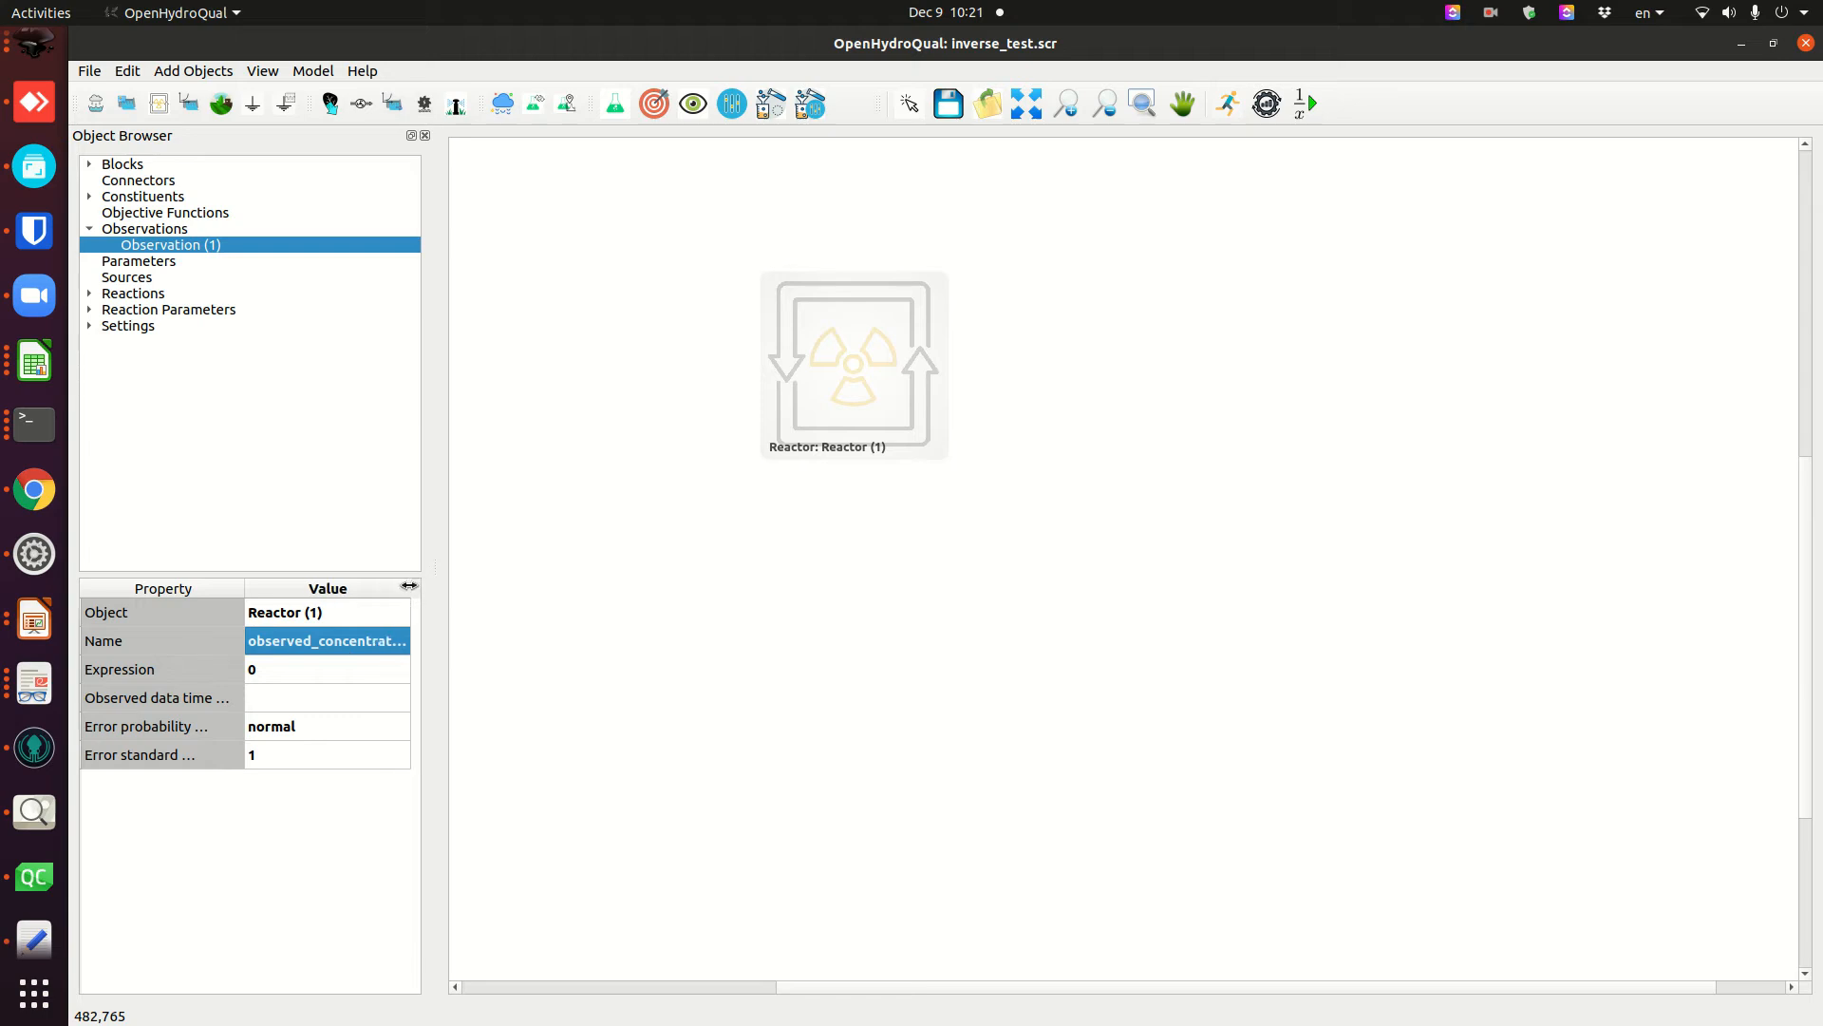
{"action": "double_click", "coordinate": [265, 670]}
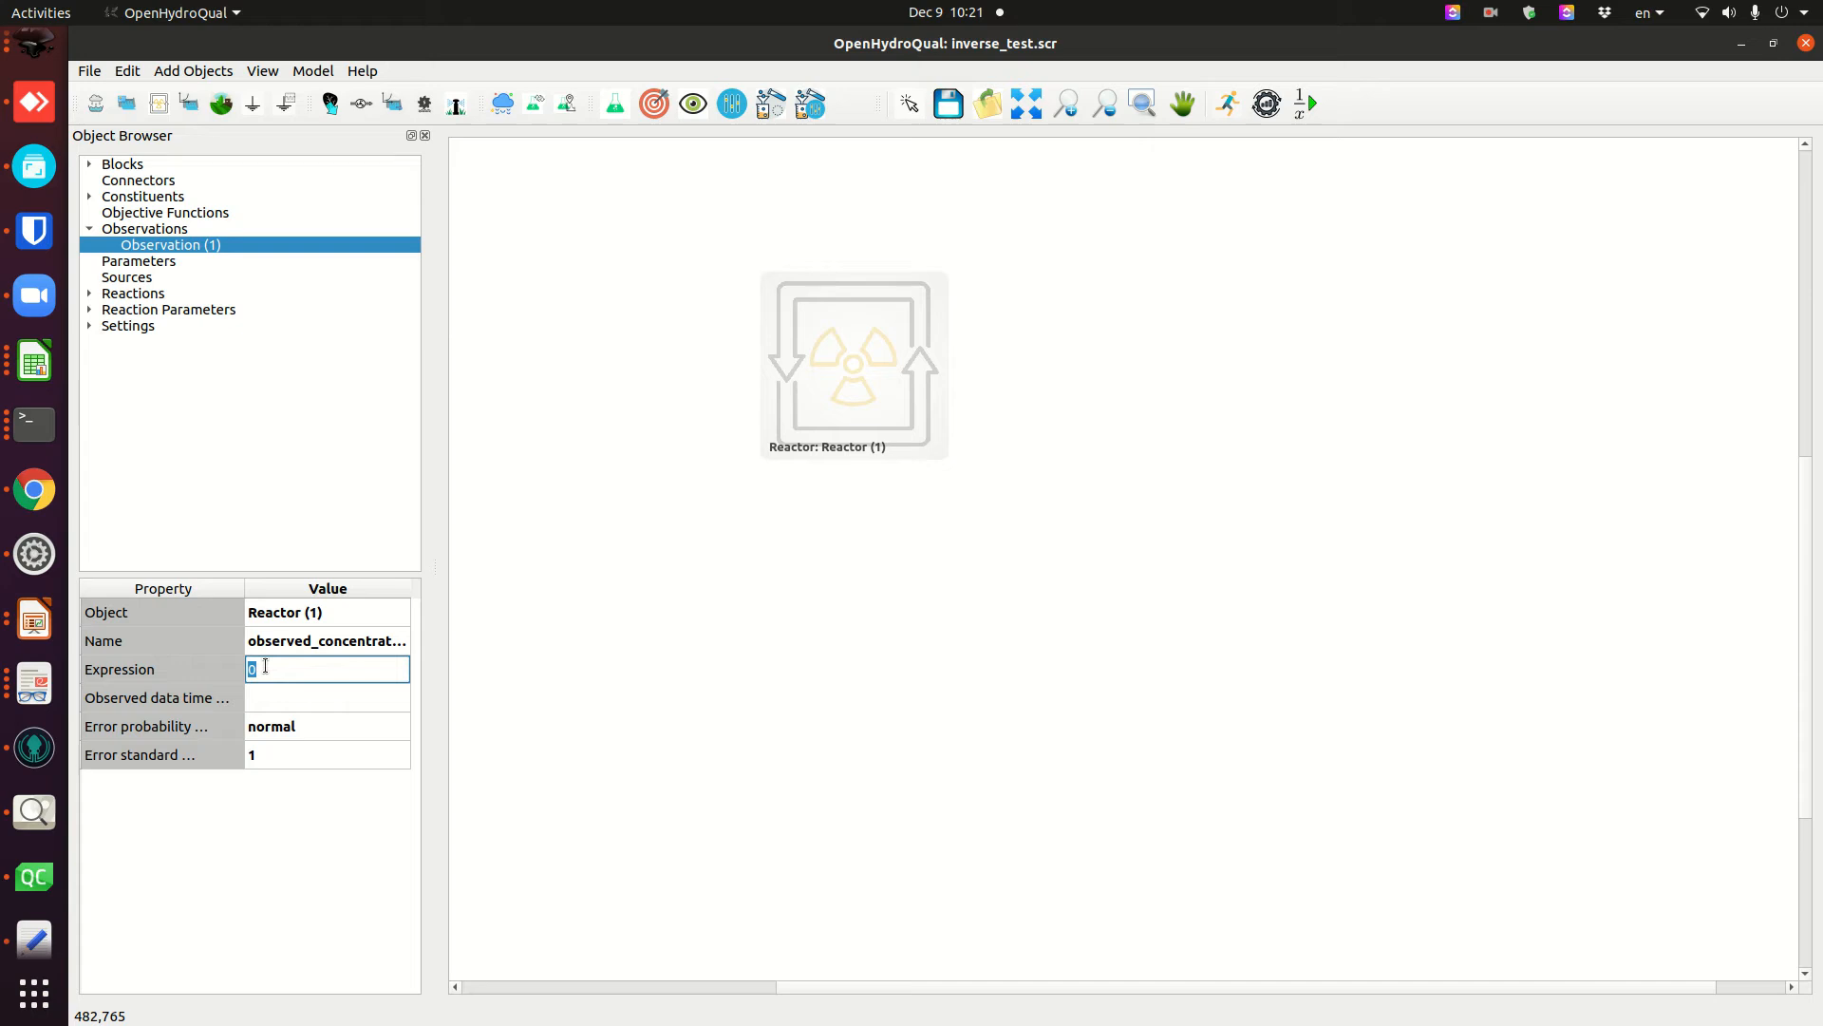
{"action": "type", "text": "A"}
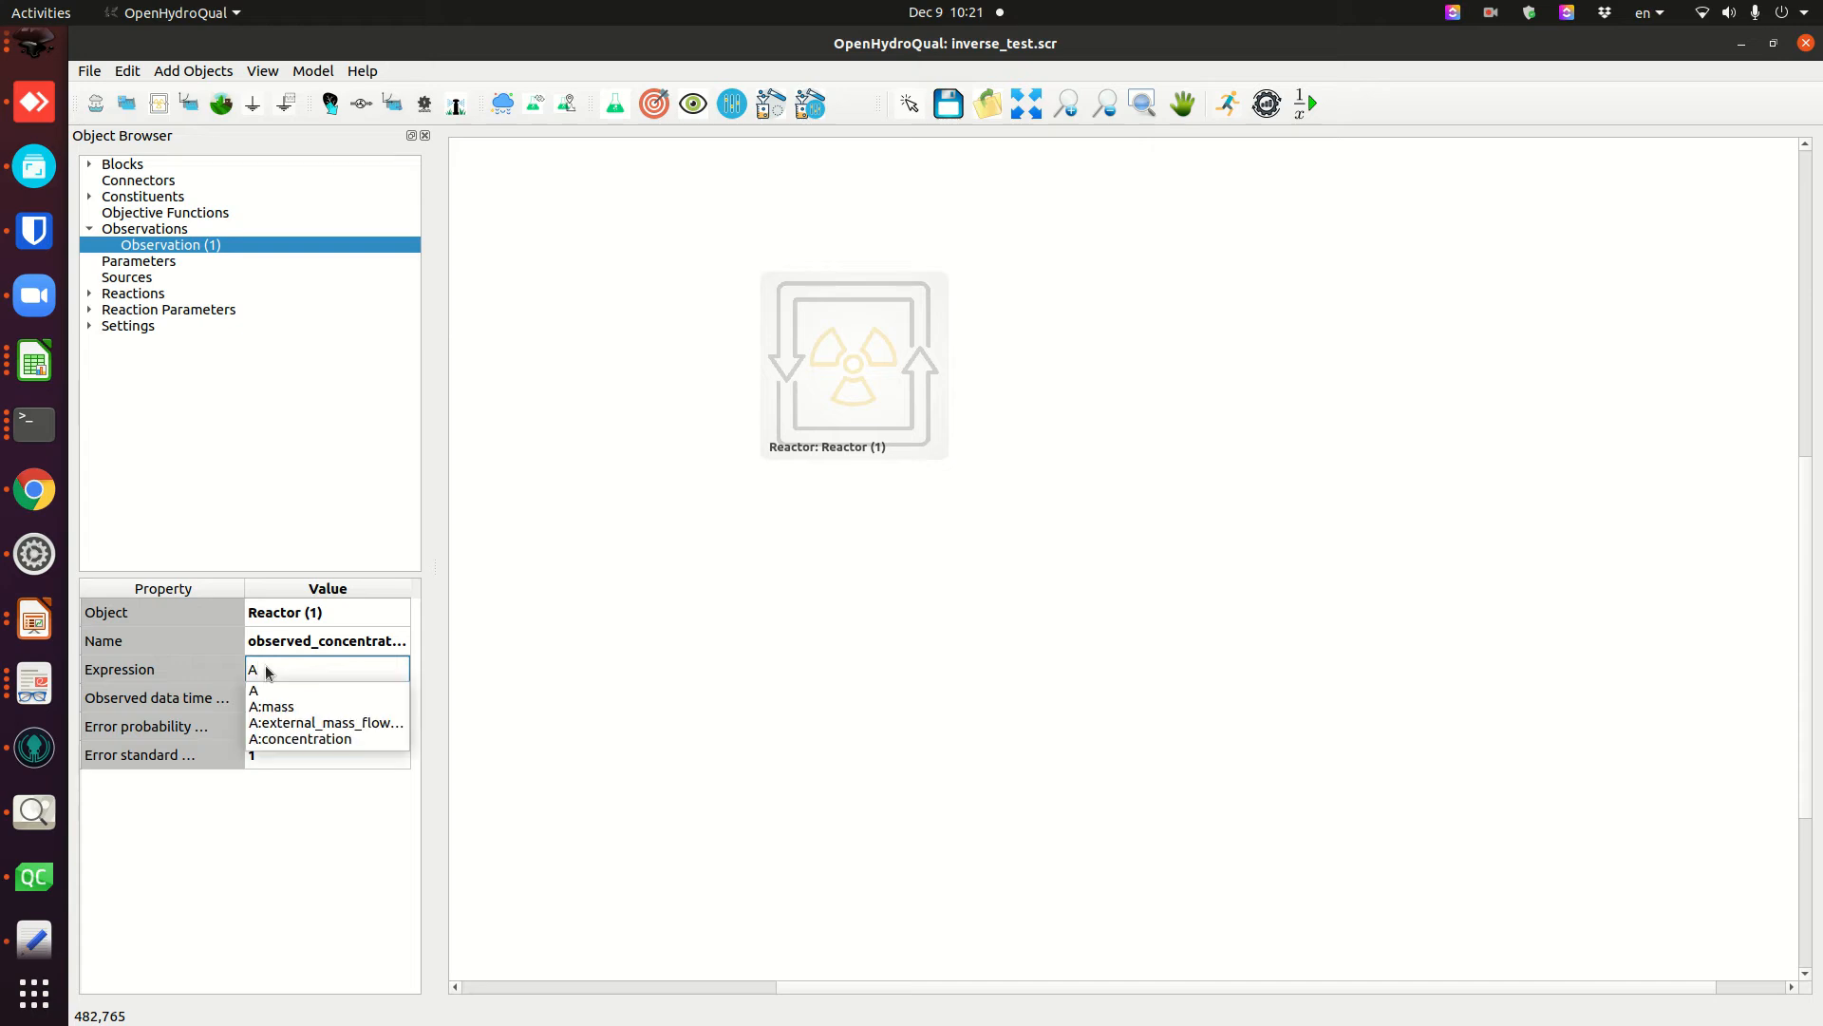
{"action": "left_click", "coordinate": [300, 738]}
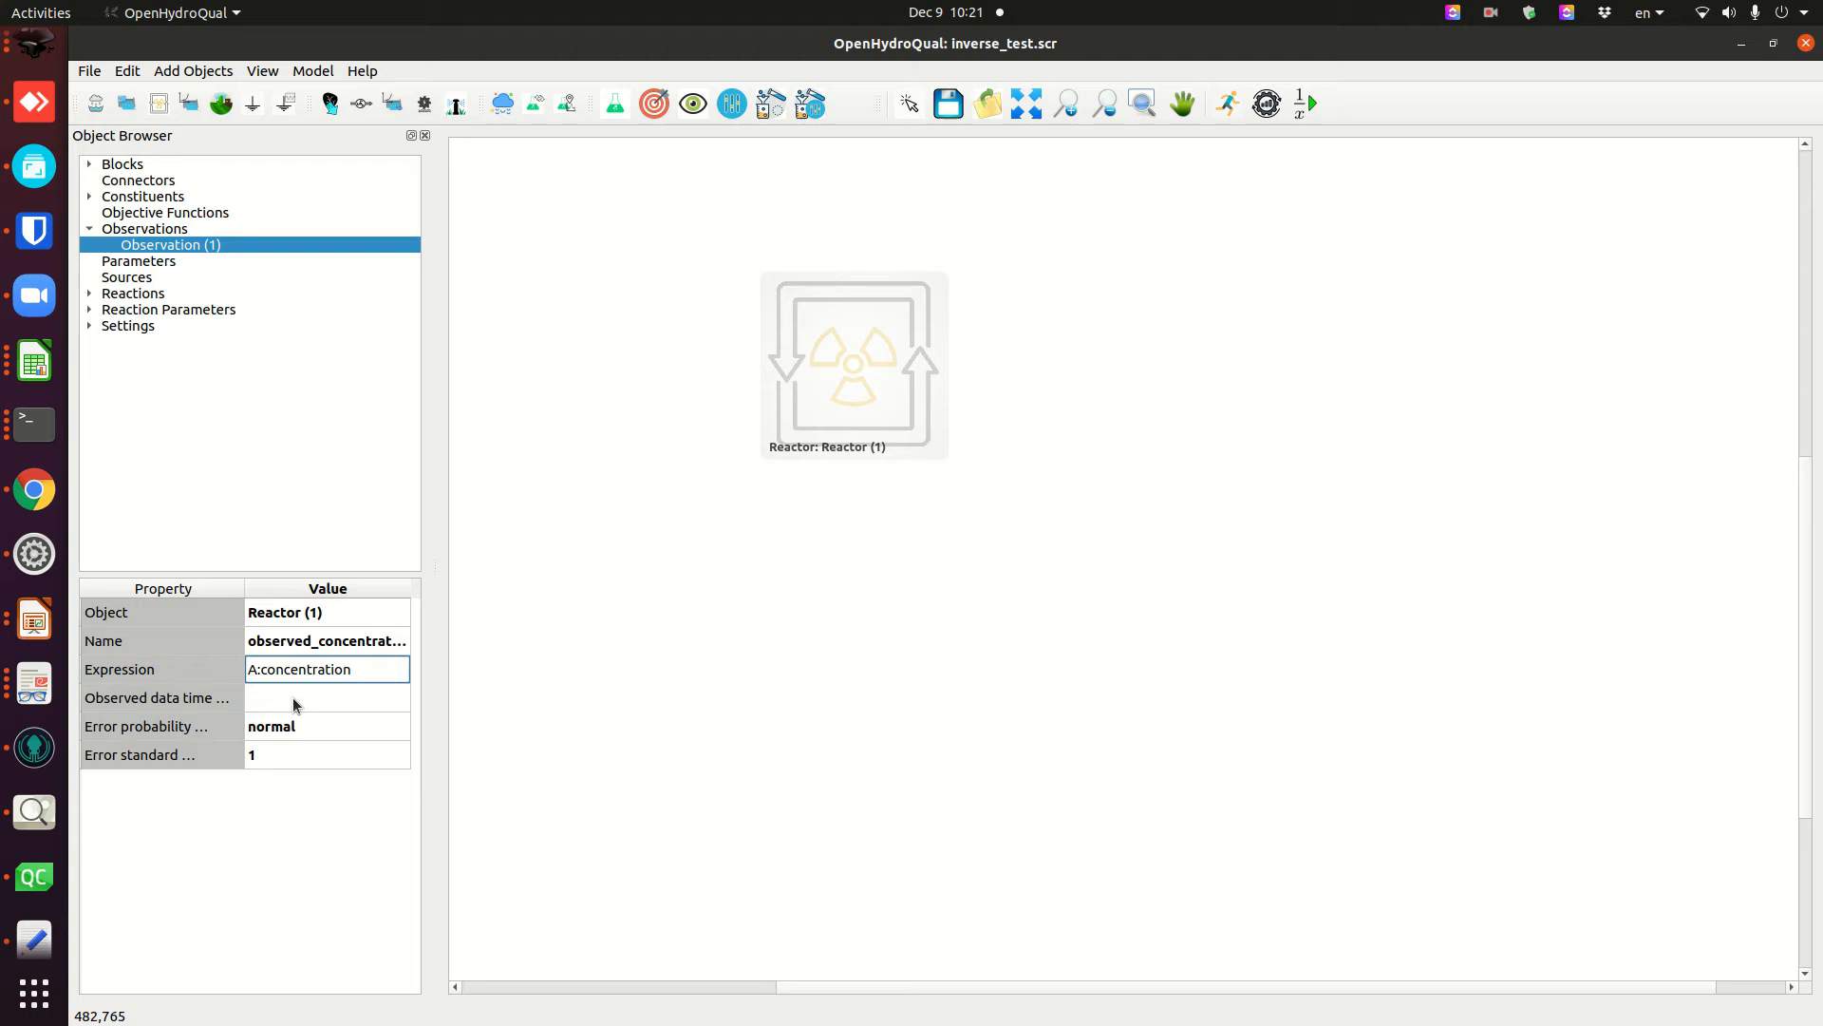
- Load observed_data_for_inverse_ex.txt as the observation's observed data time series
{"action": "left_click", "coordinate": [290, 703]}
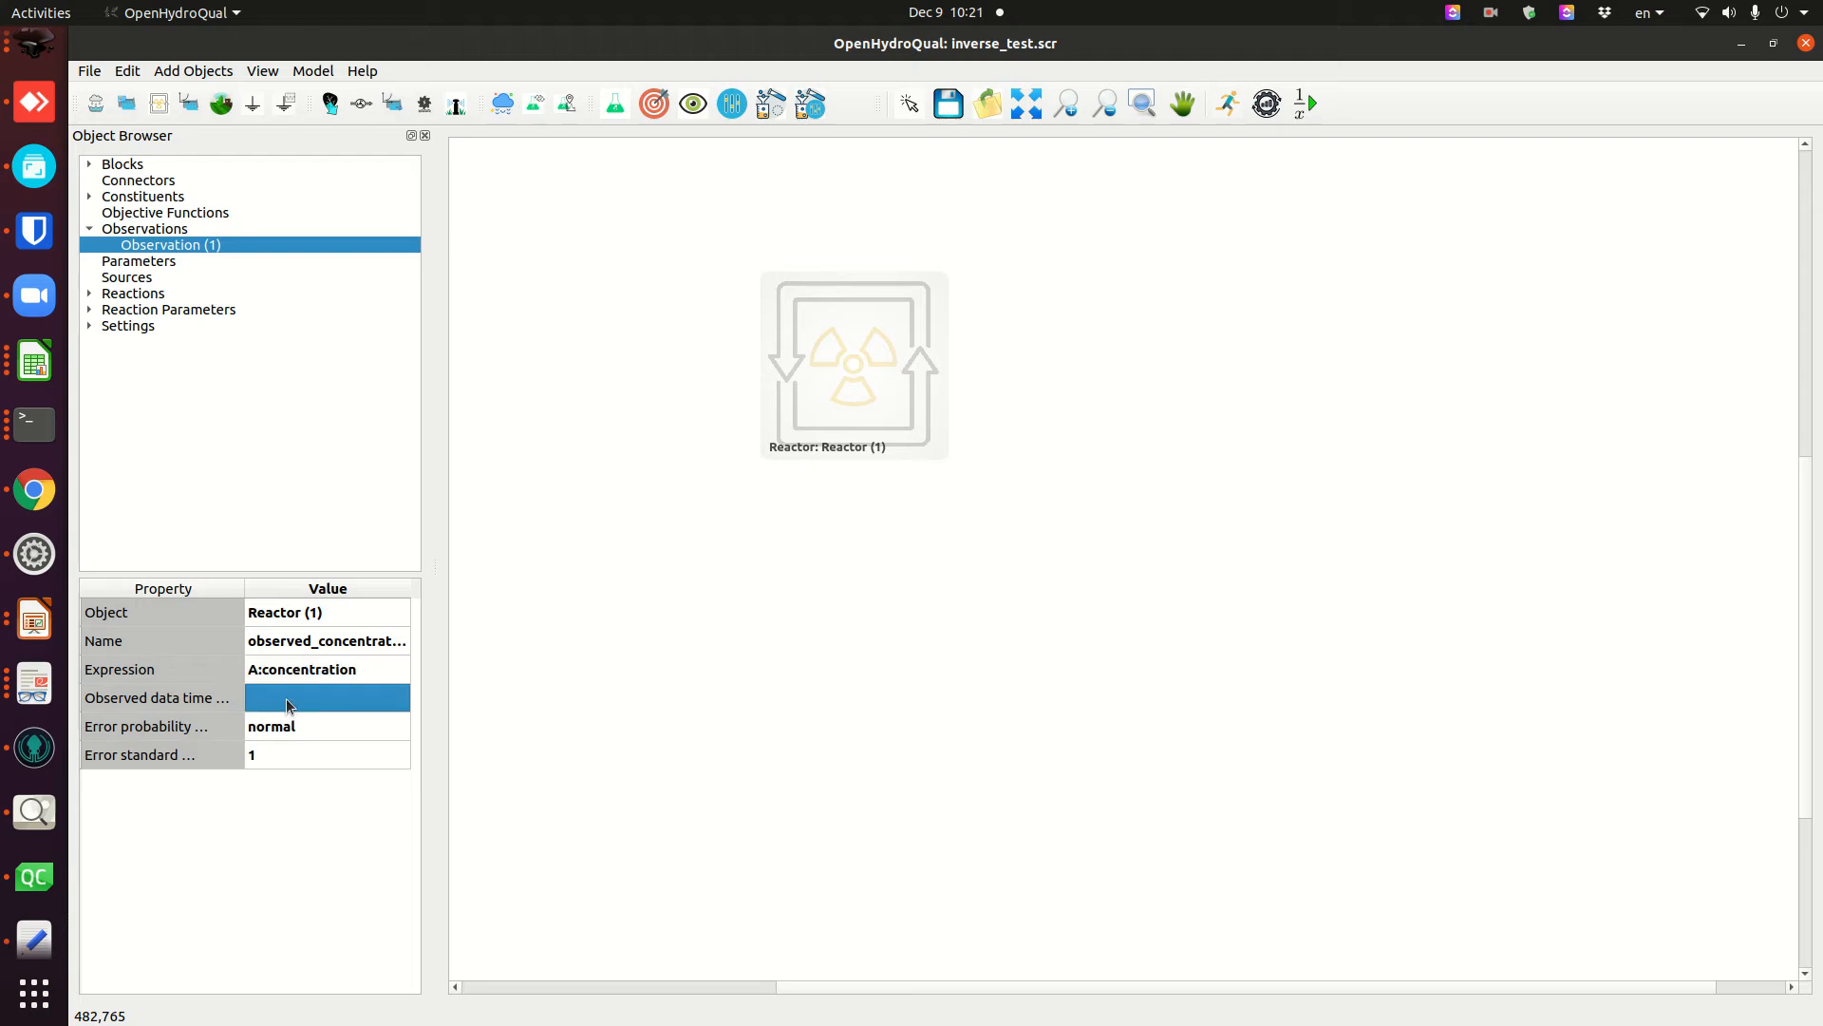
{"action": "left_click", "coordinate": [282, 707]}
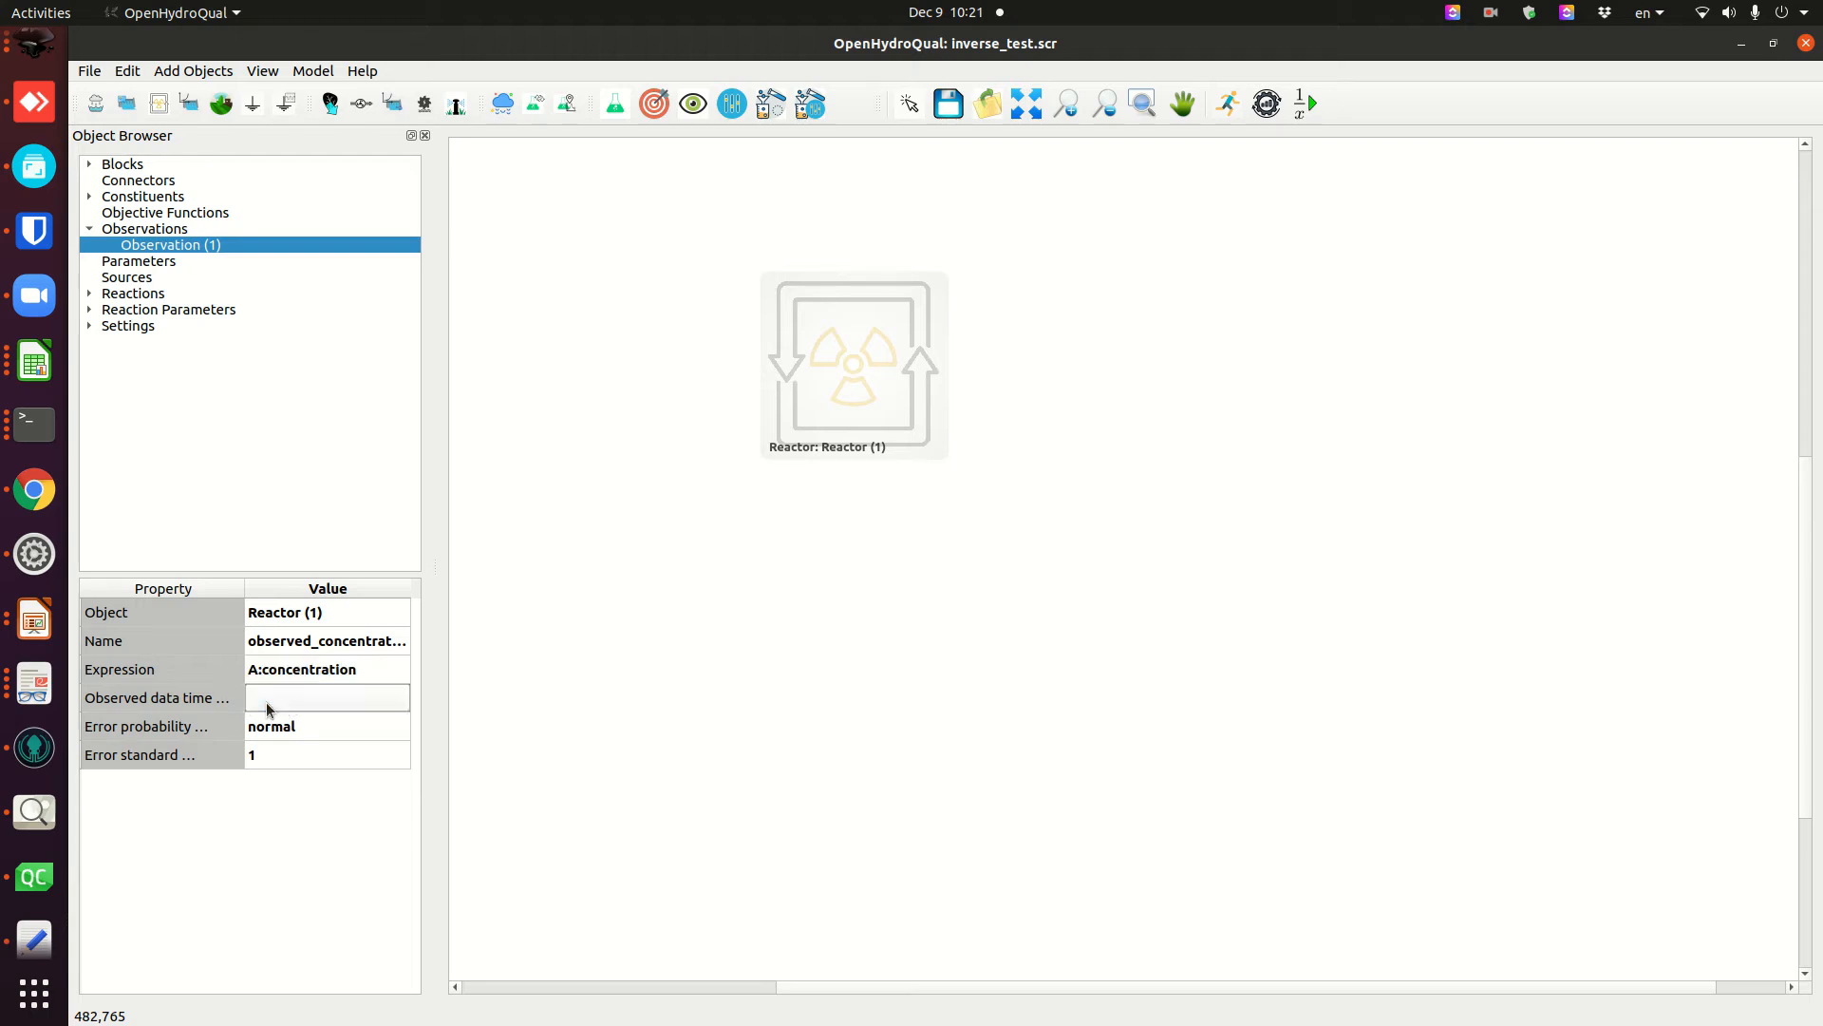
{"action": "left_click_drag", "start_coordinate": [244, 588], "coordinate": [285, 584]}
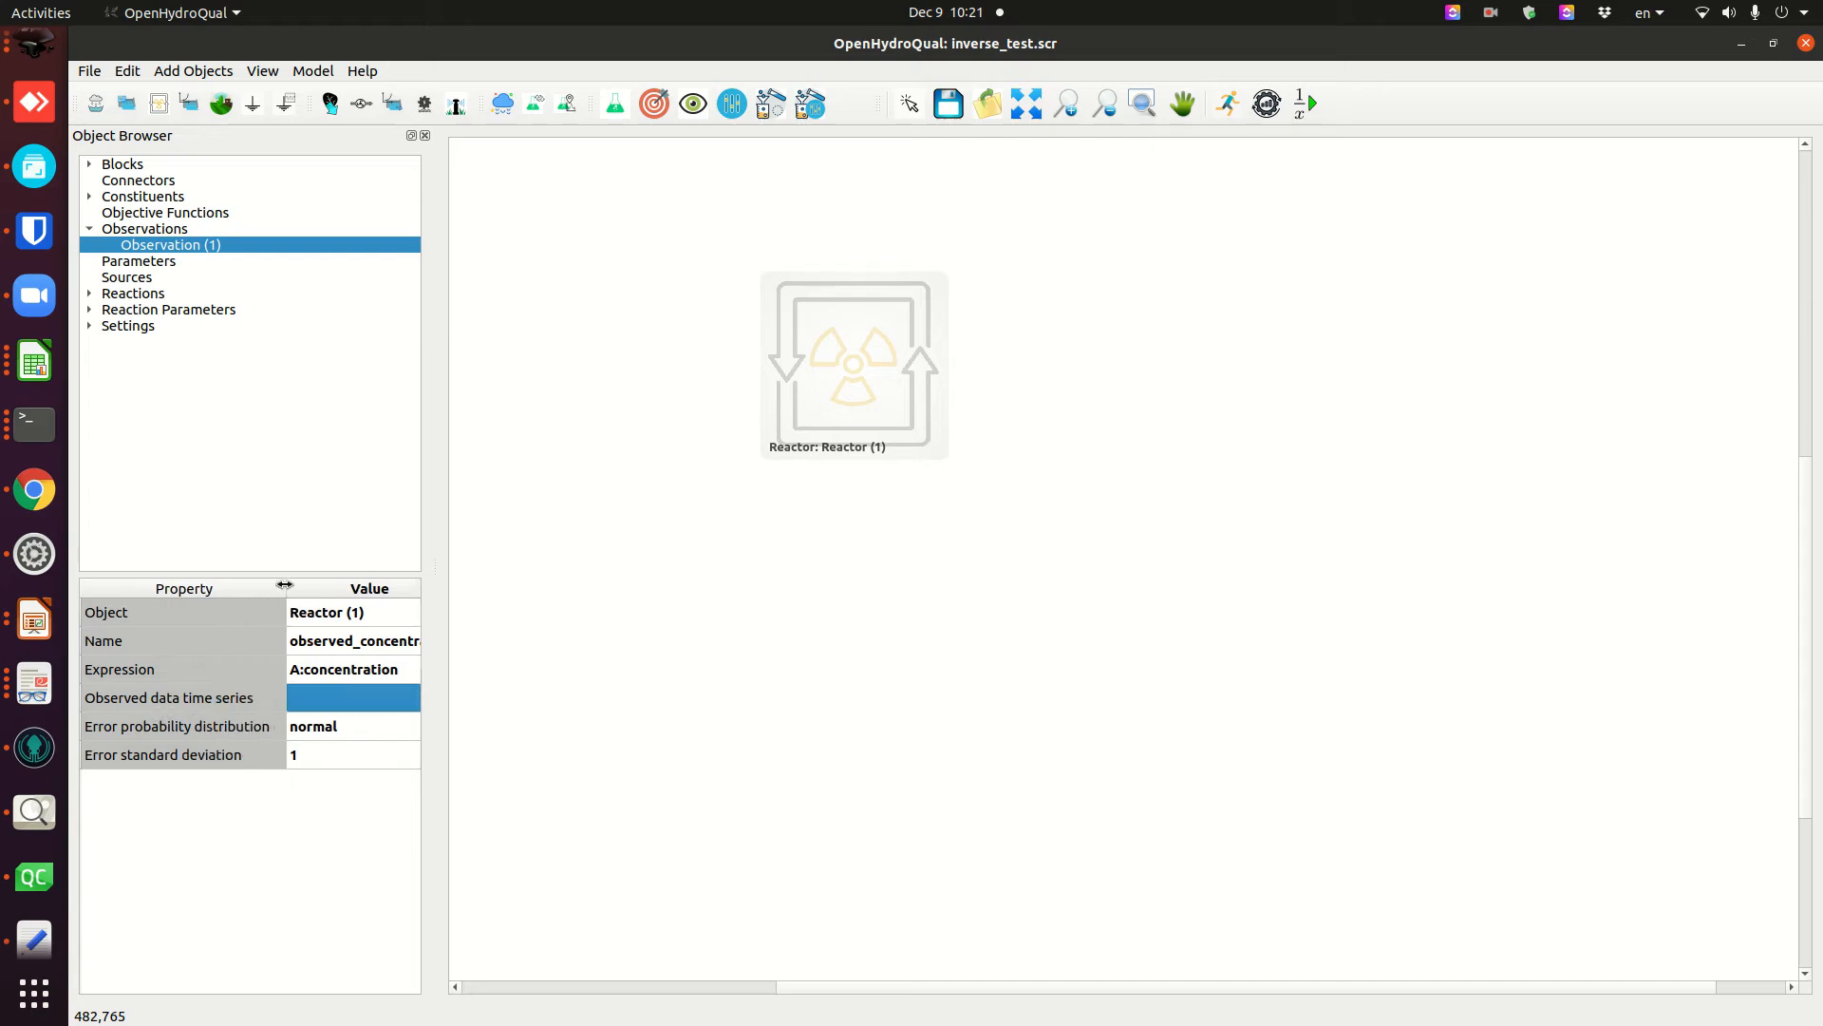
{"action": "left_click", "coordinate": [329, 701]}
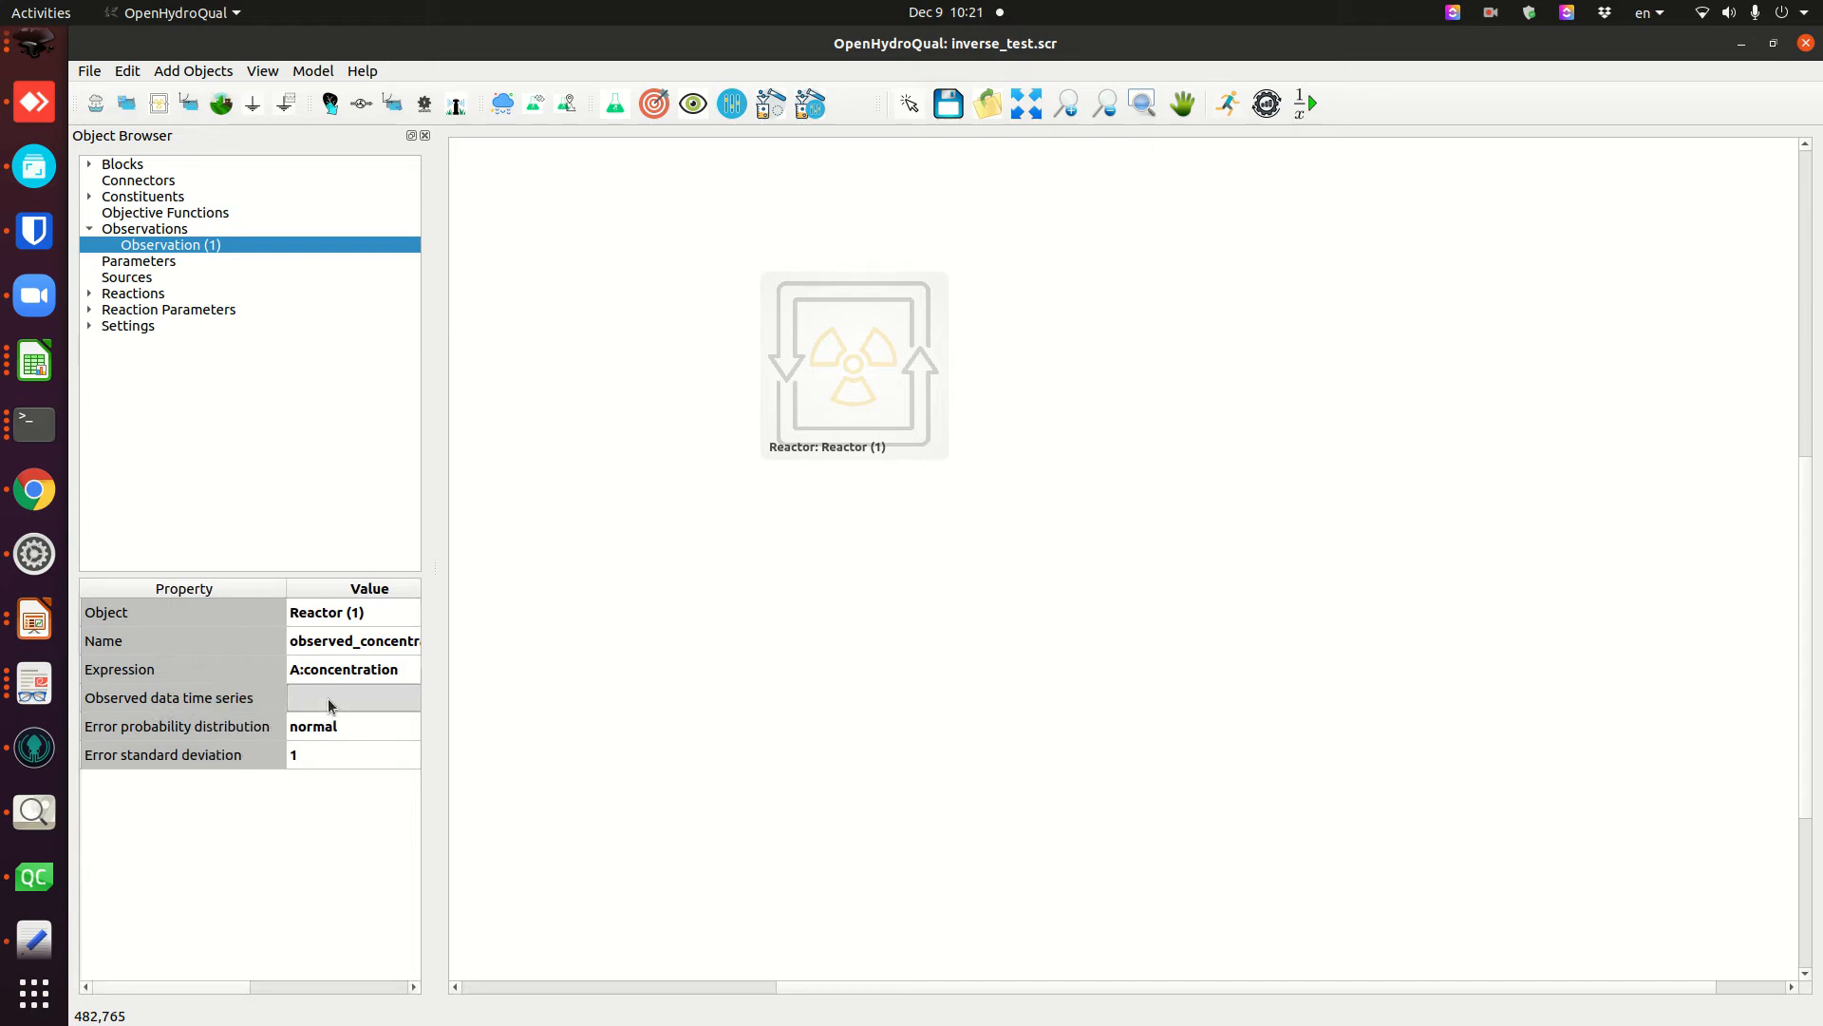
{"action": "left_click", "coordinate": [328, 701]}
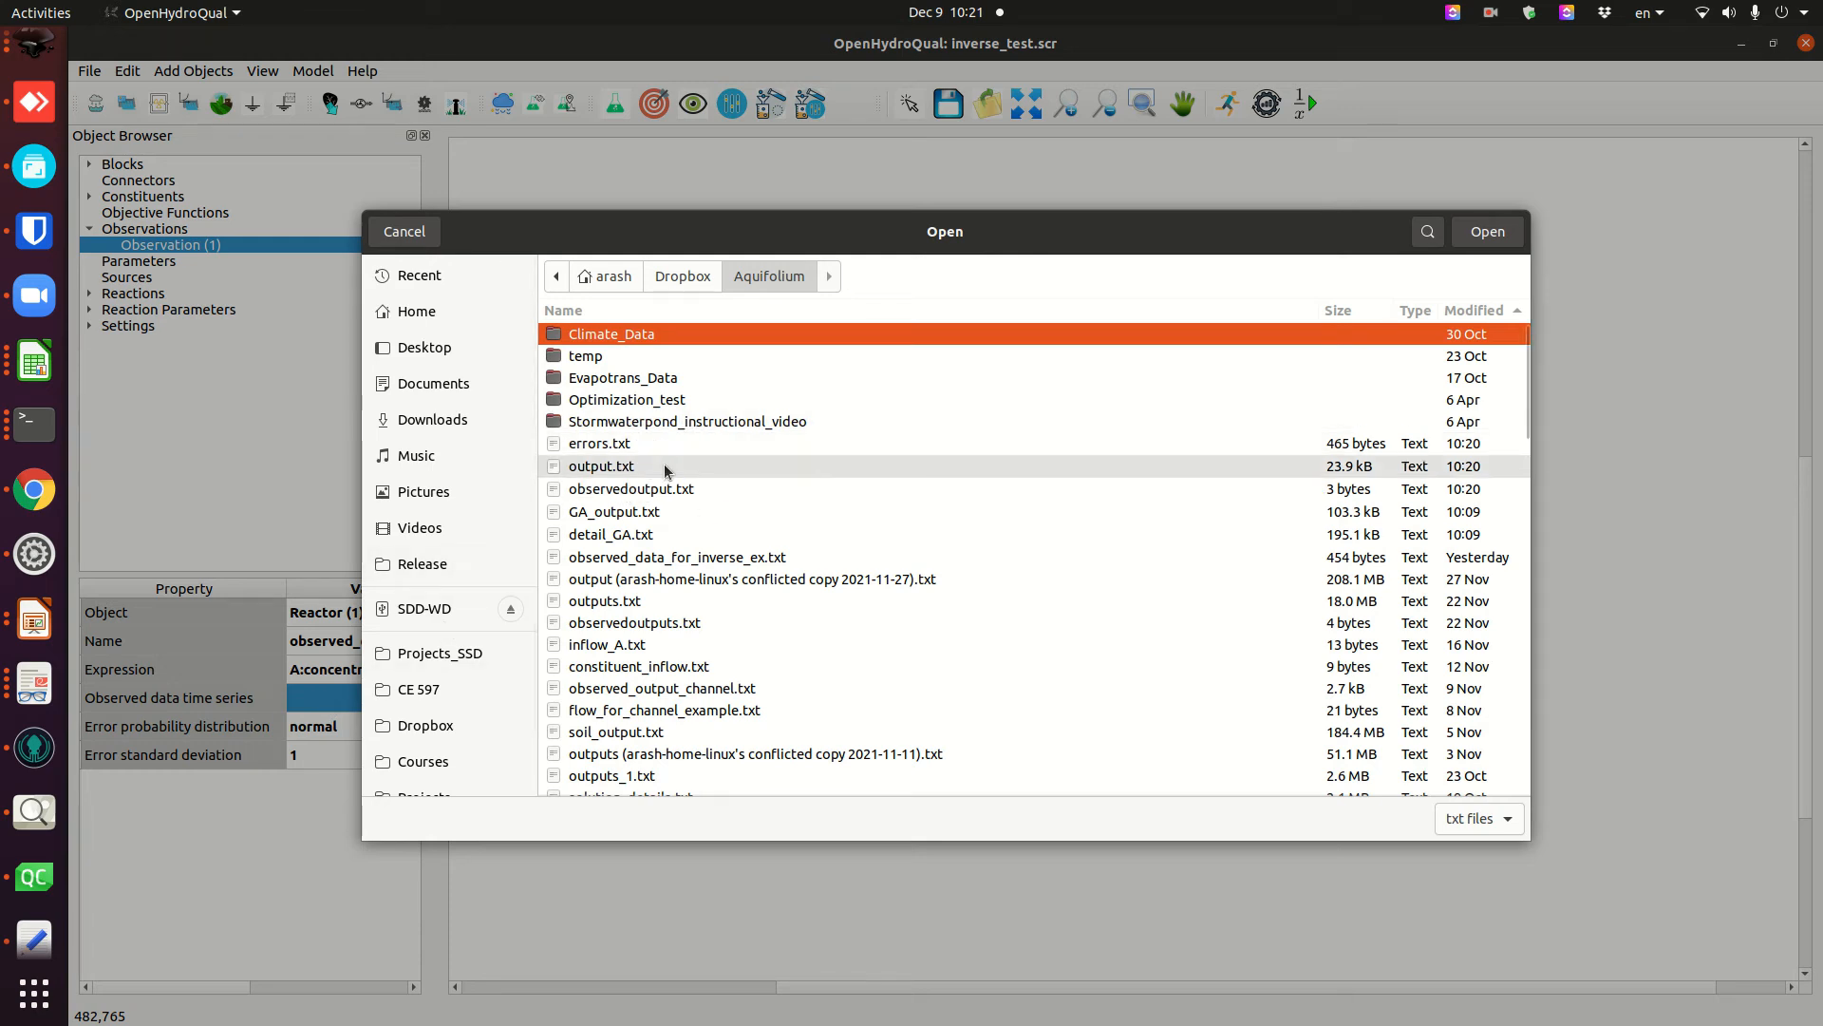
{"action": "left_click", "coordinate": [653, 558]}
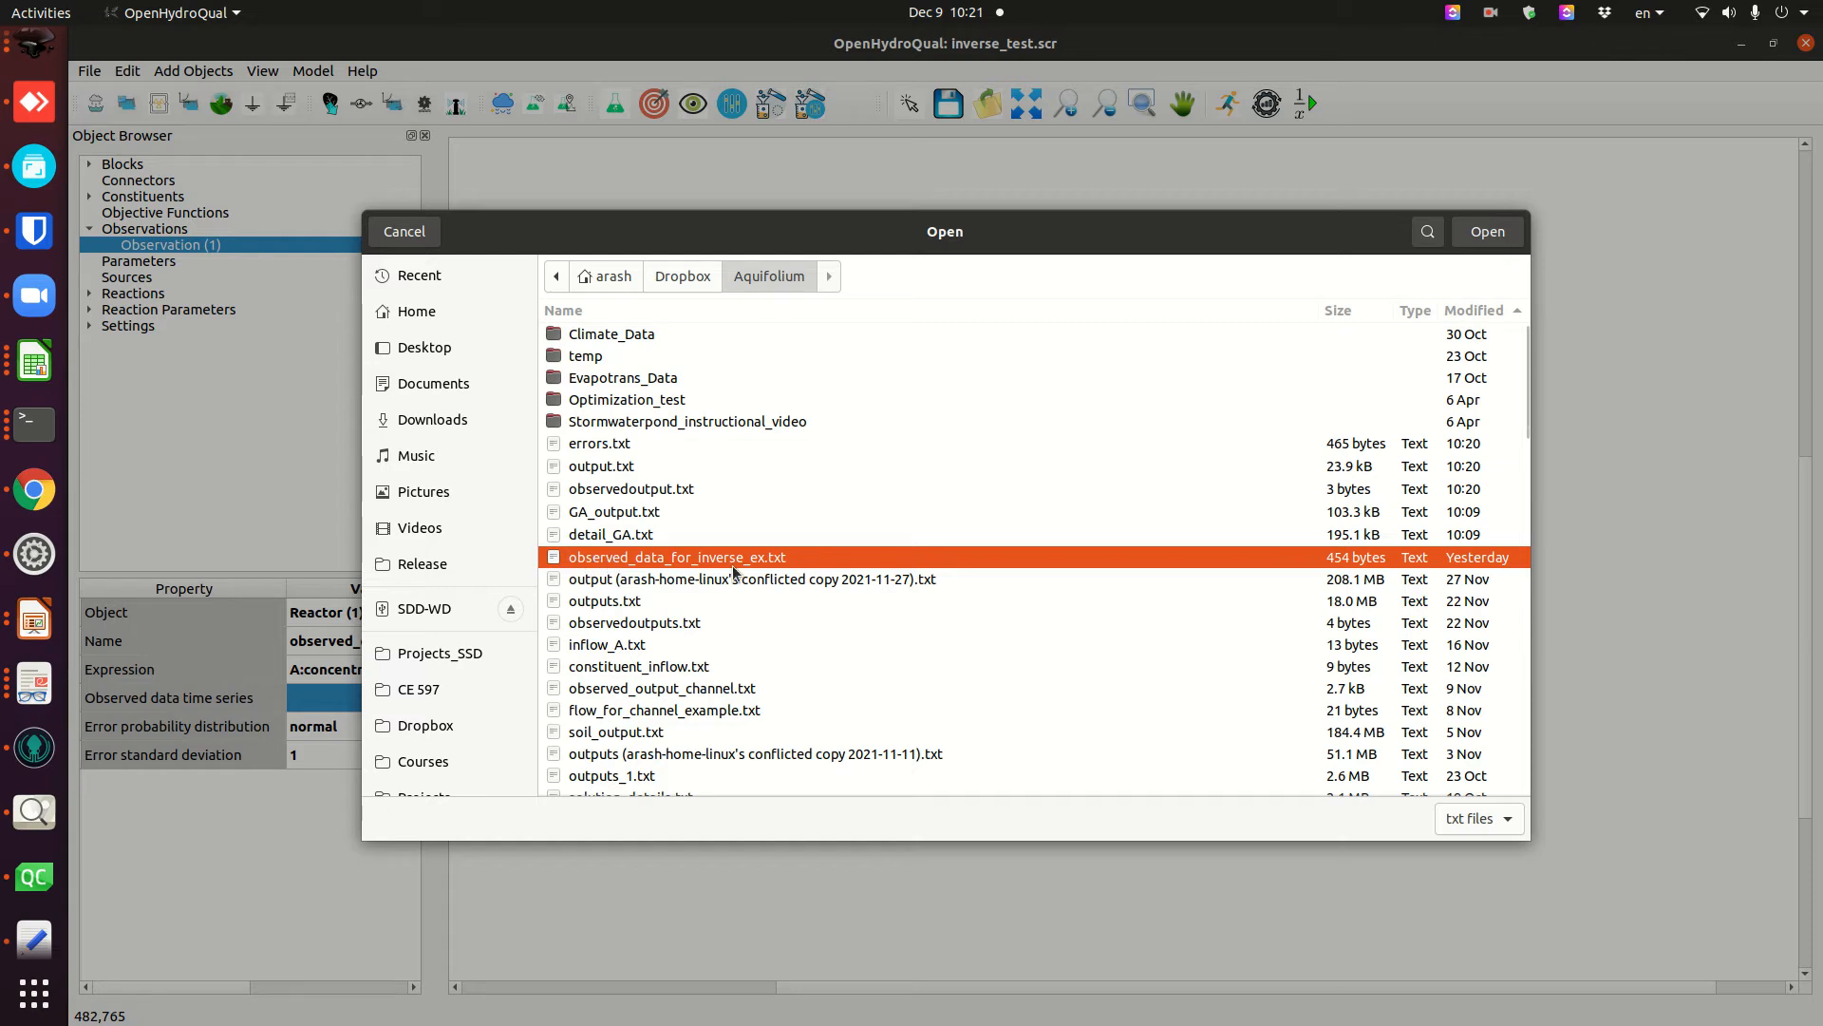
{"action": "left_click", "coordinate": [1488, 233]}
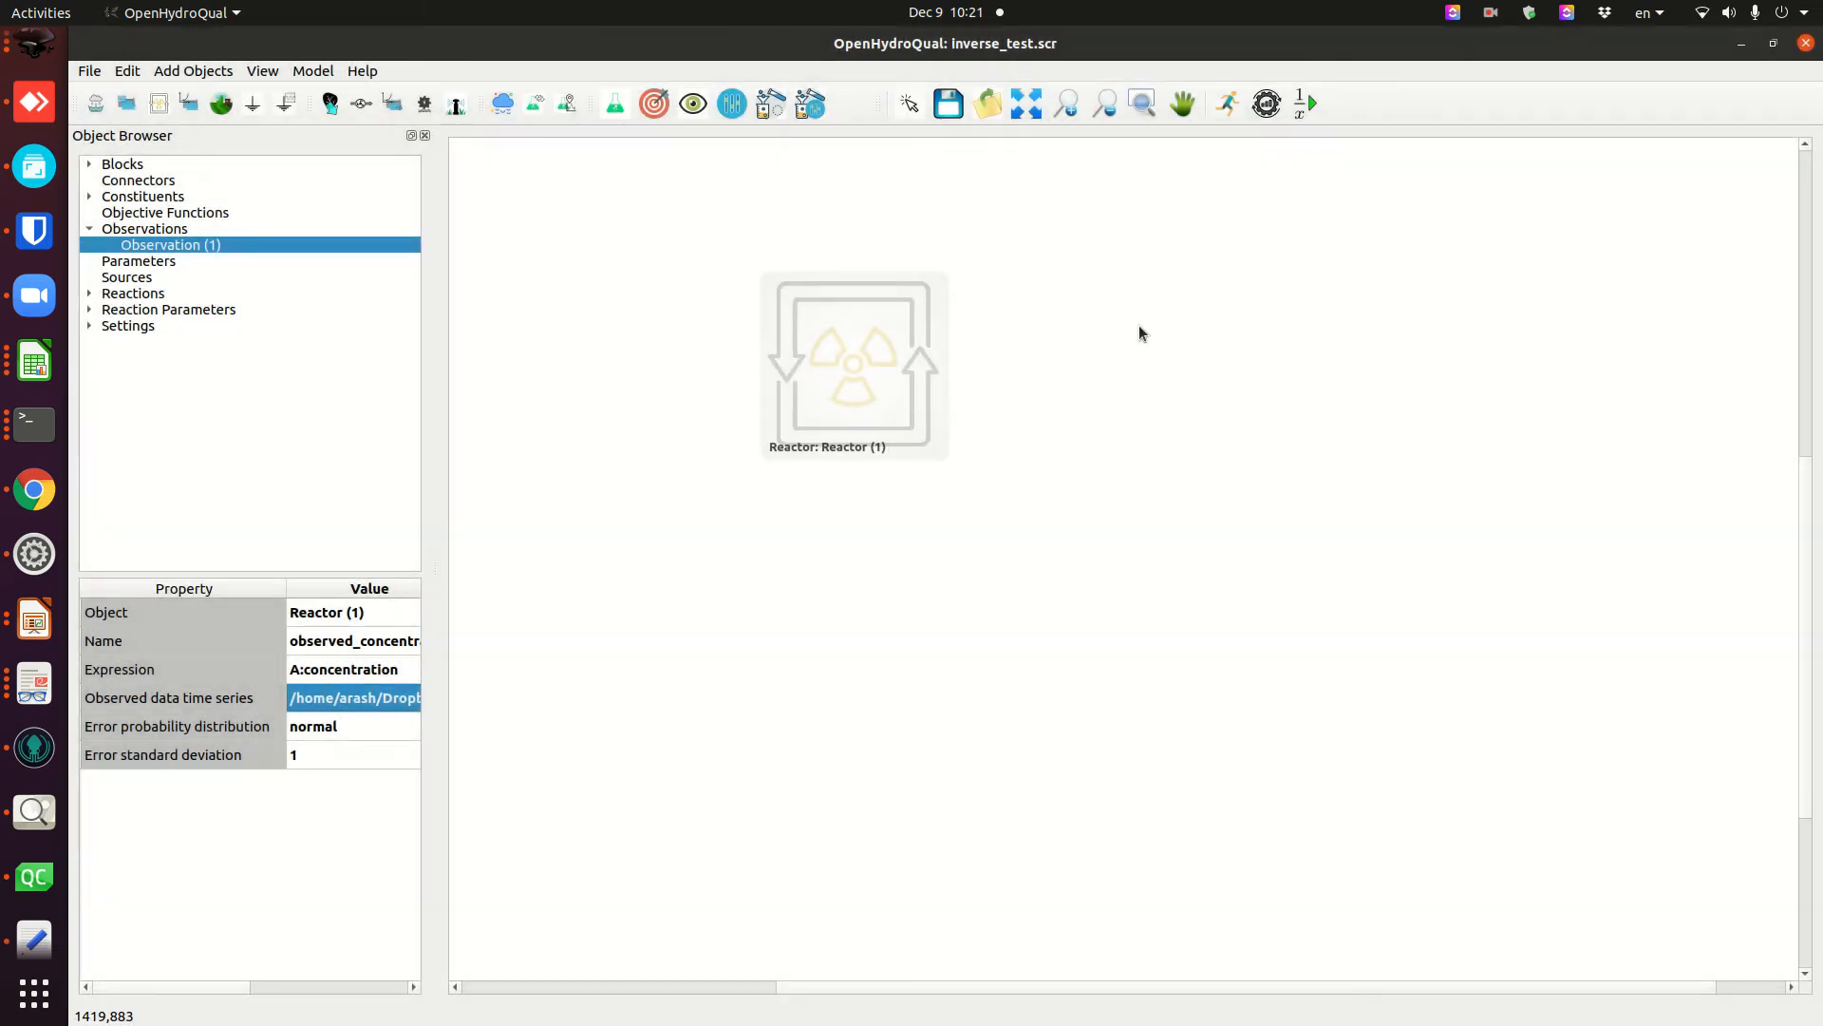
- Plot the observed data time series, inspect the curve, and close the plot
{"action": "right_click", "coordinate": [343, 705]}
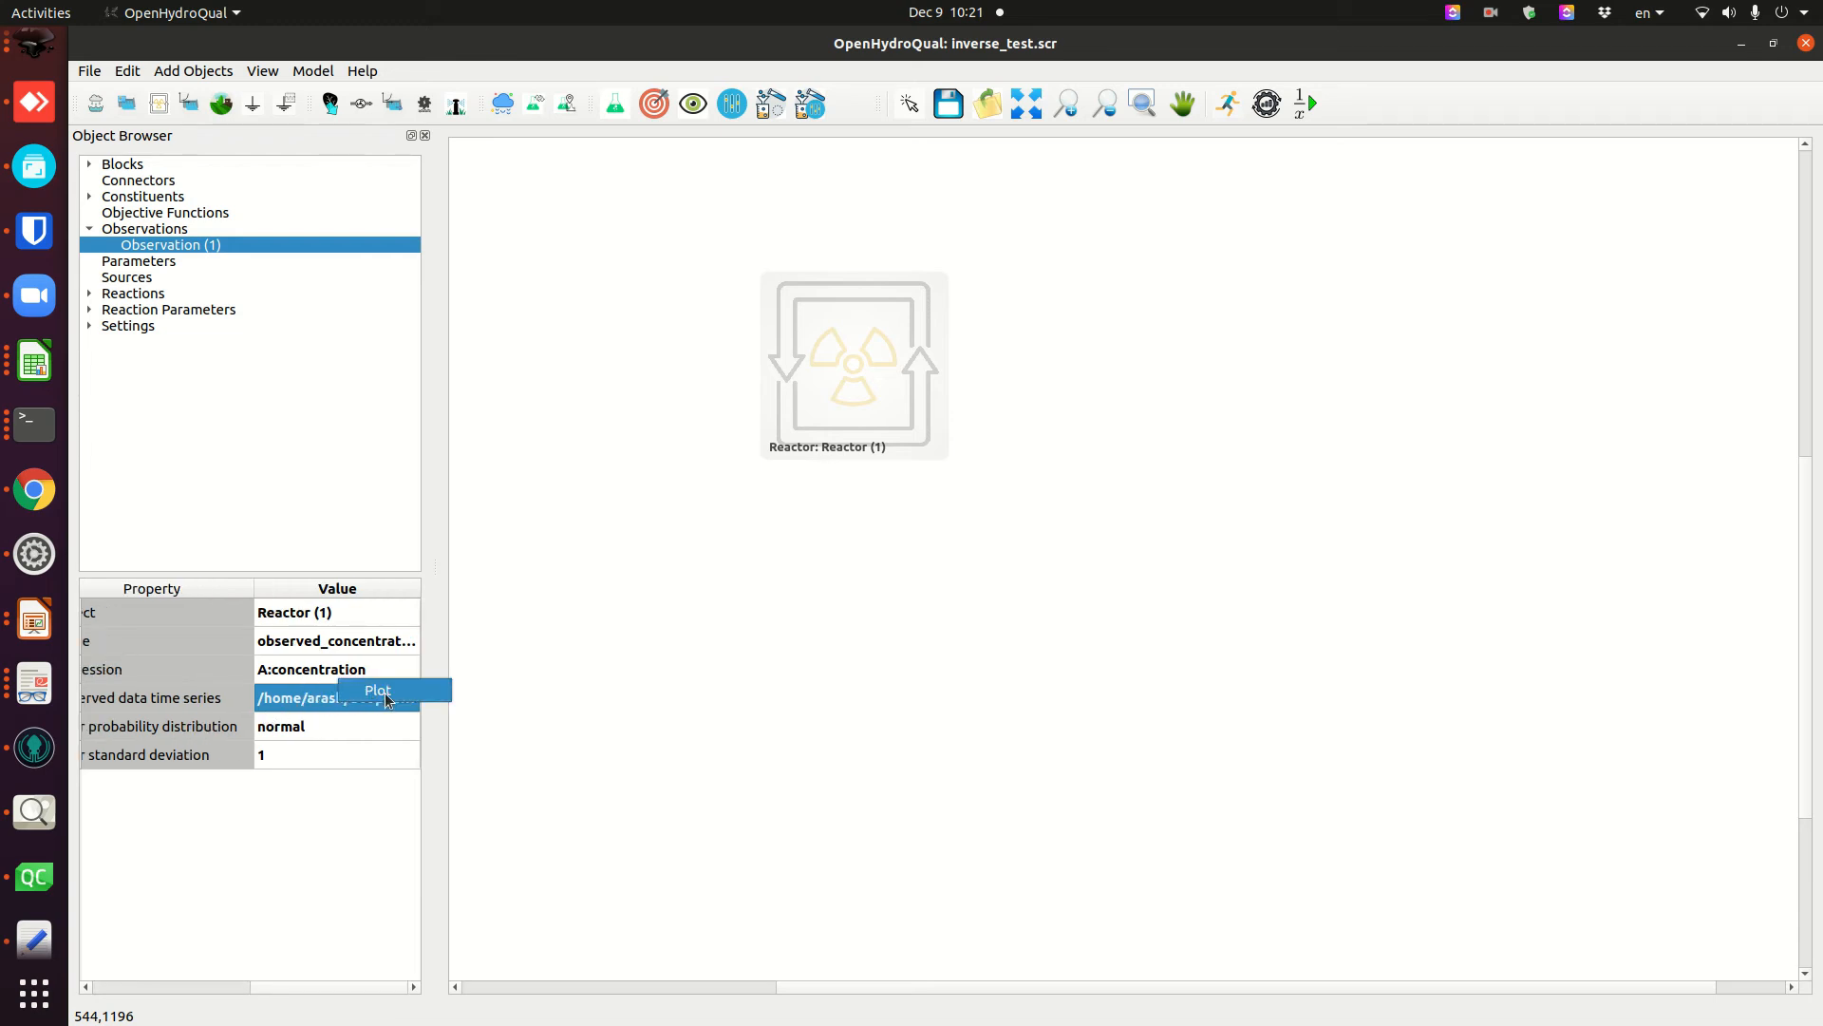
{"action": "left_click", "coordinate": [387, 699]}
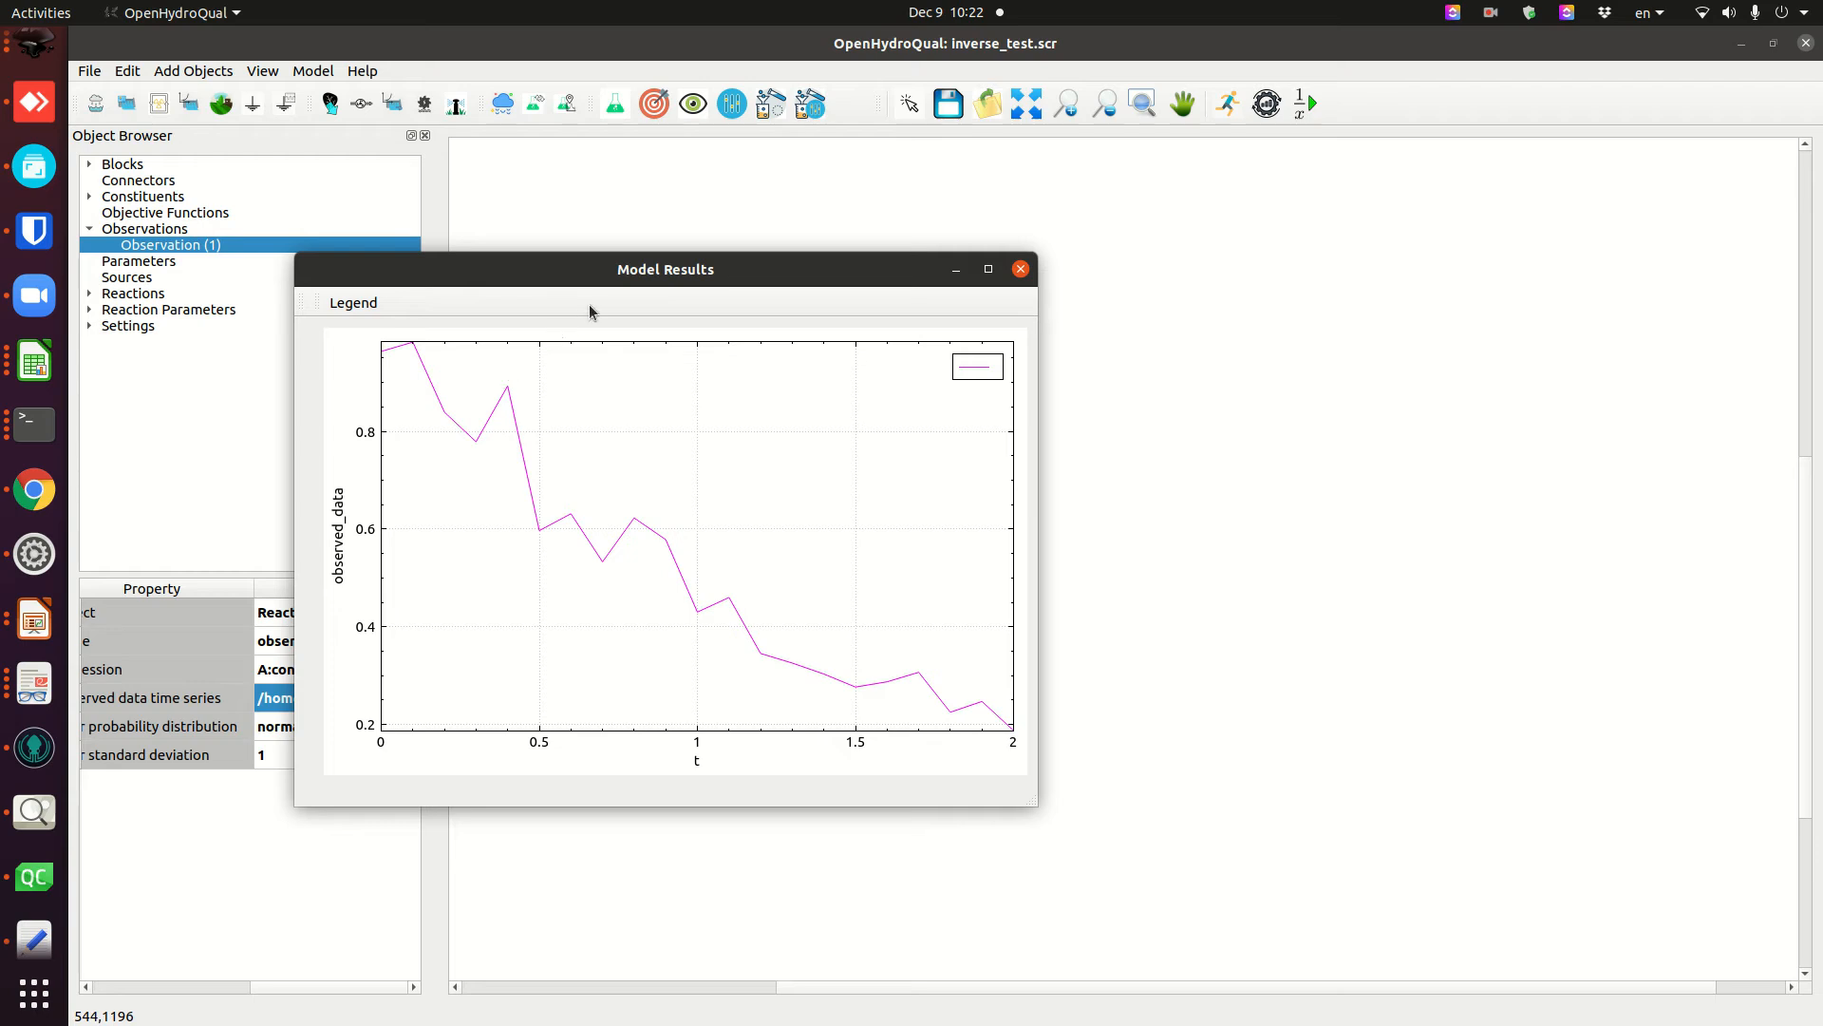
{"action": "left_click_drag", "start_coordinate": [638, 278], "coordinate": [856, 250]}
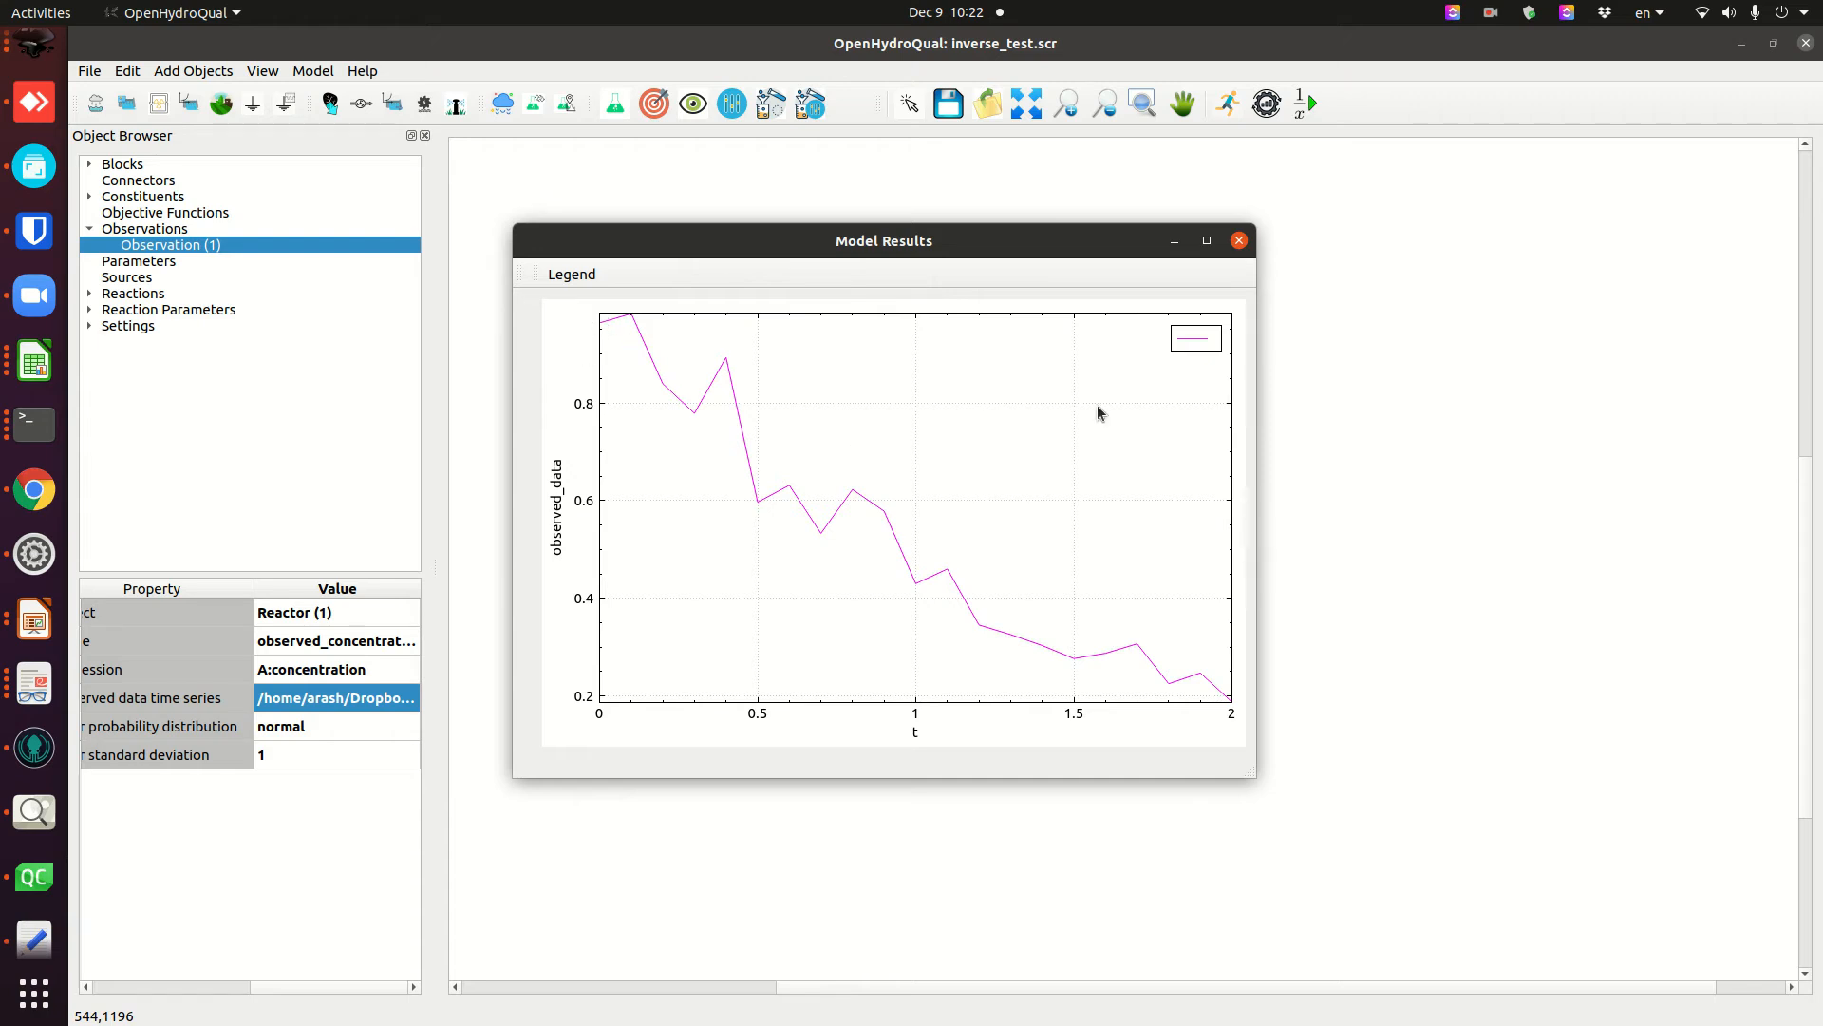
{"action": "left_click", "coordinate": [1239, 241]}
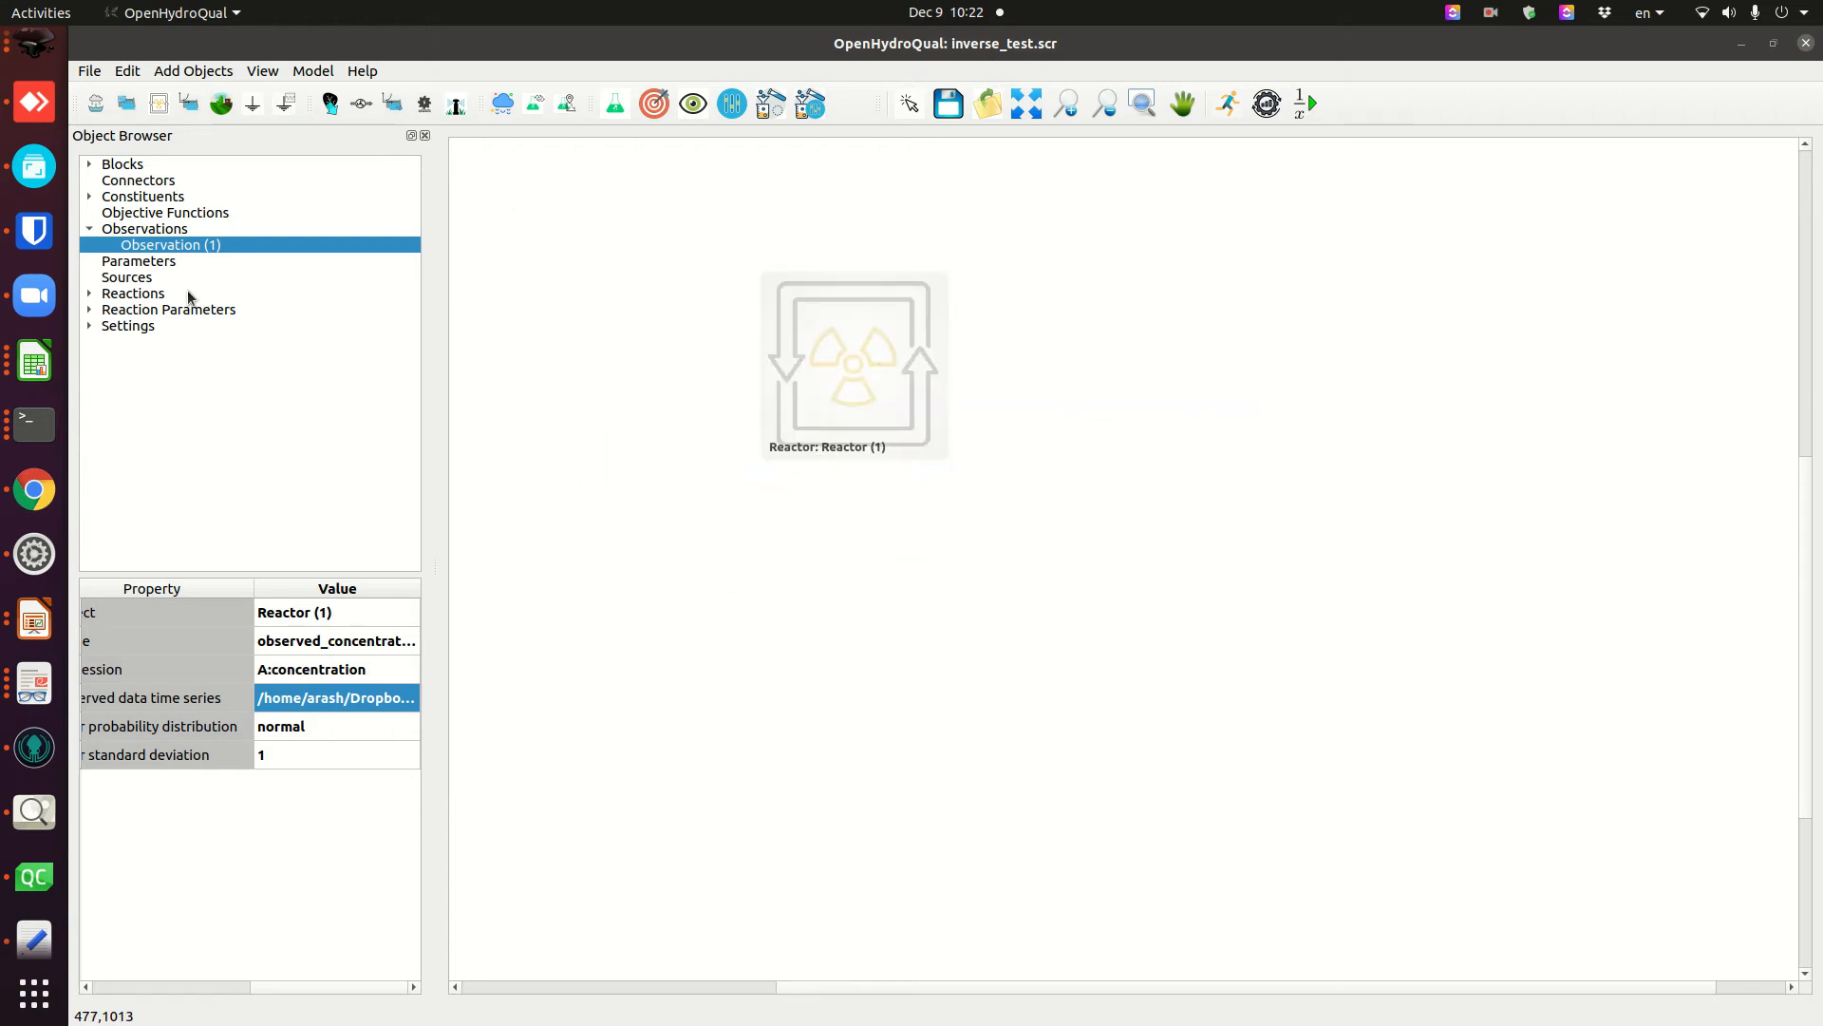
- Widen the object browser and add a parameter to the model
{"action": "left_click", "coordinate": [134, 264]}
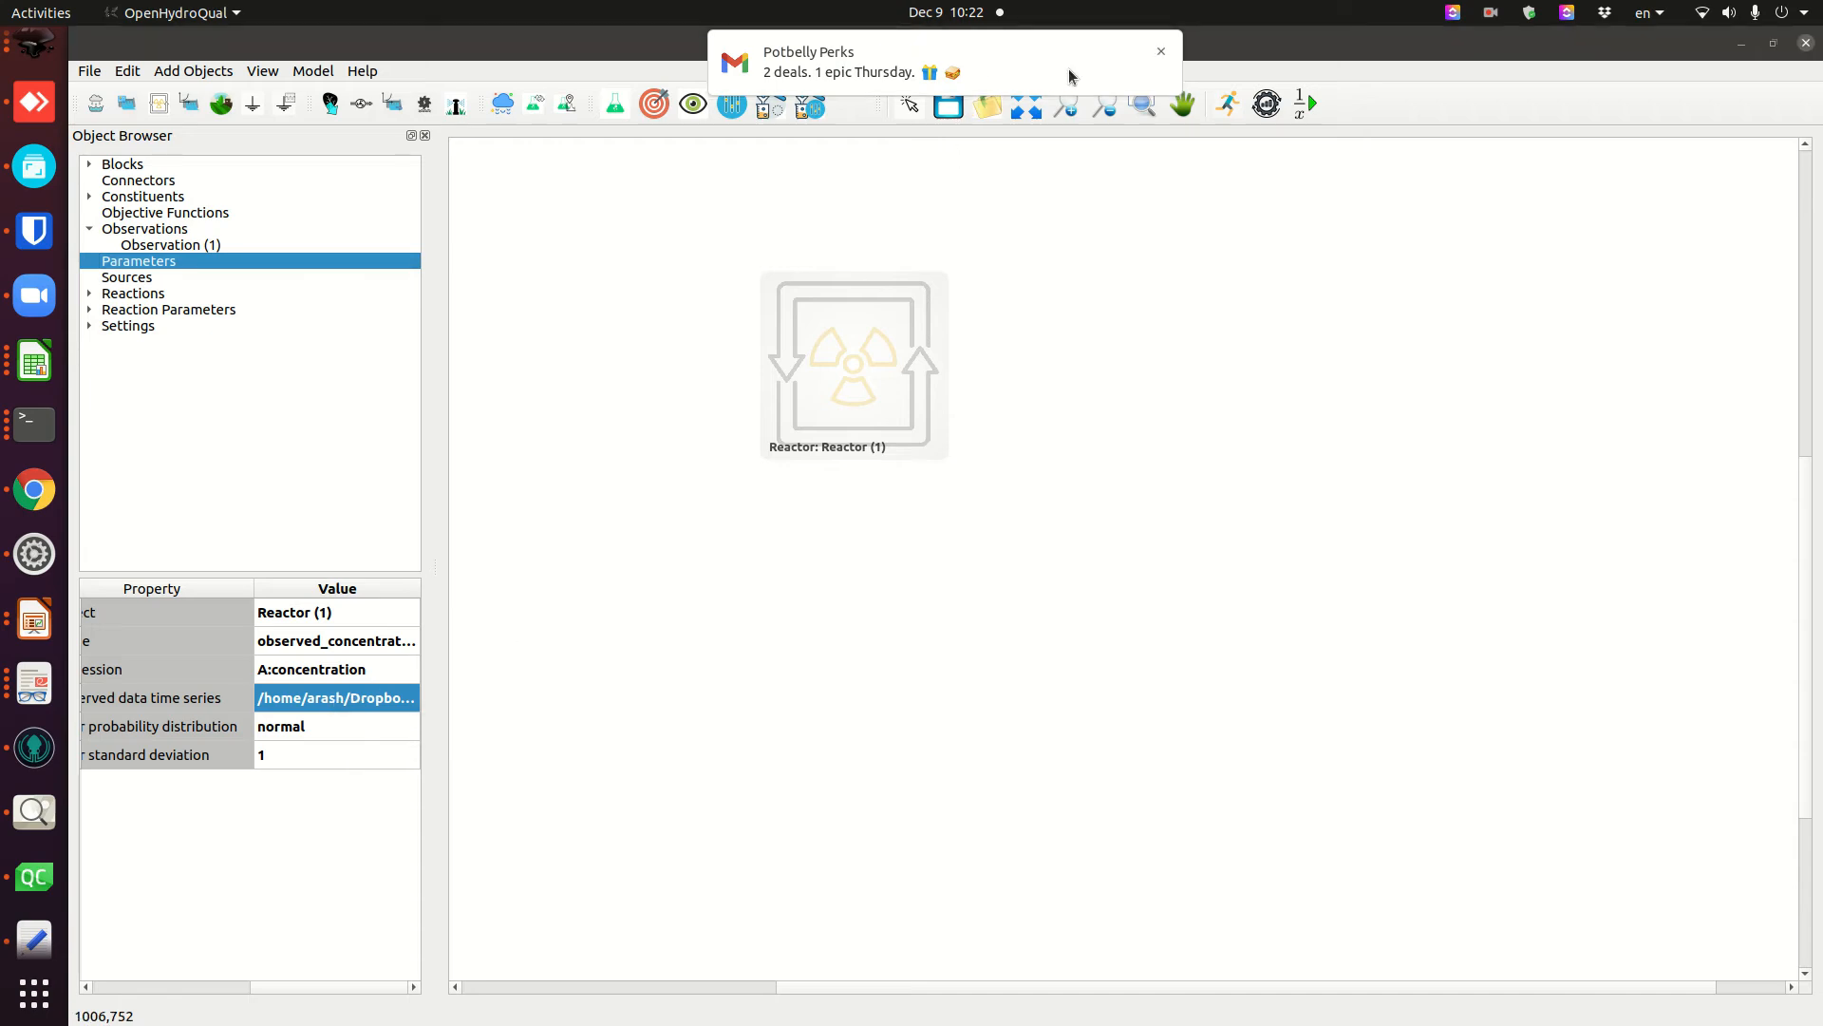
{"action": "left_click", "coordinate": [1169, 53]}
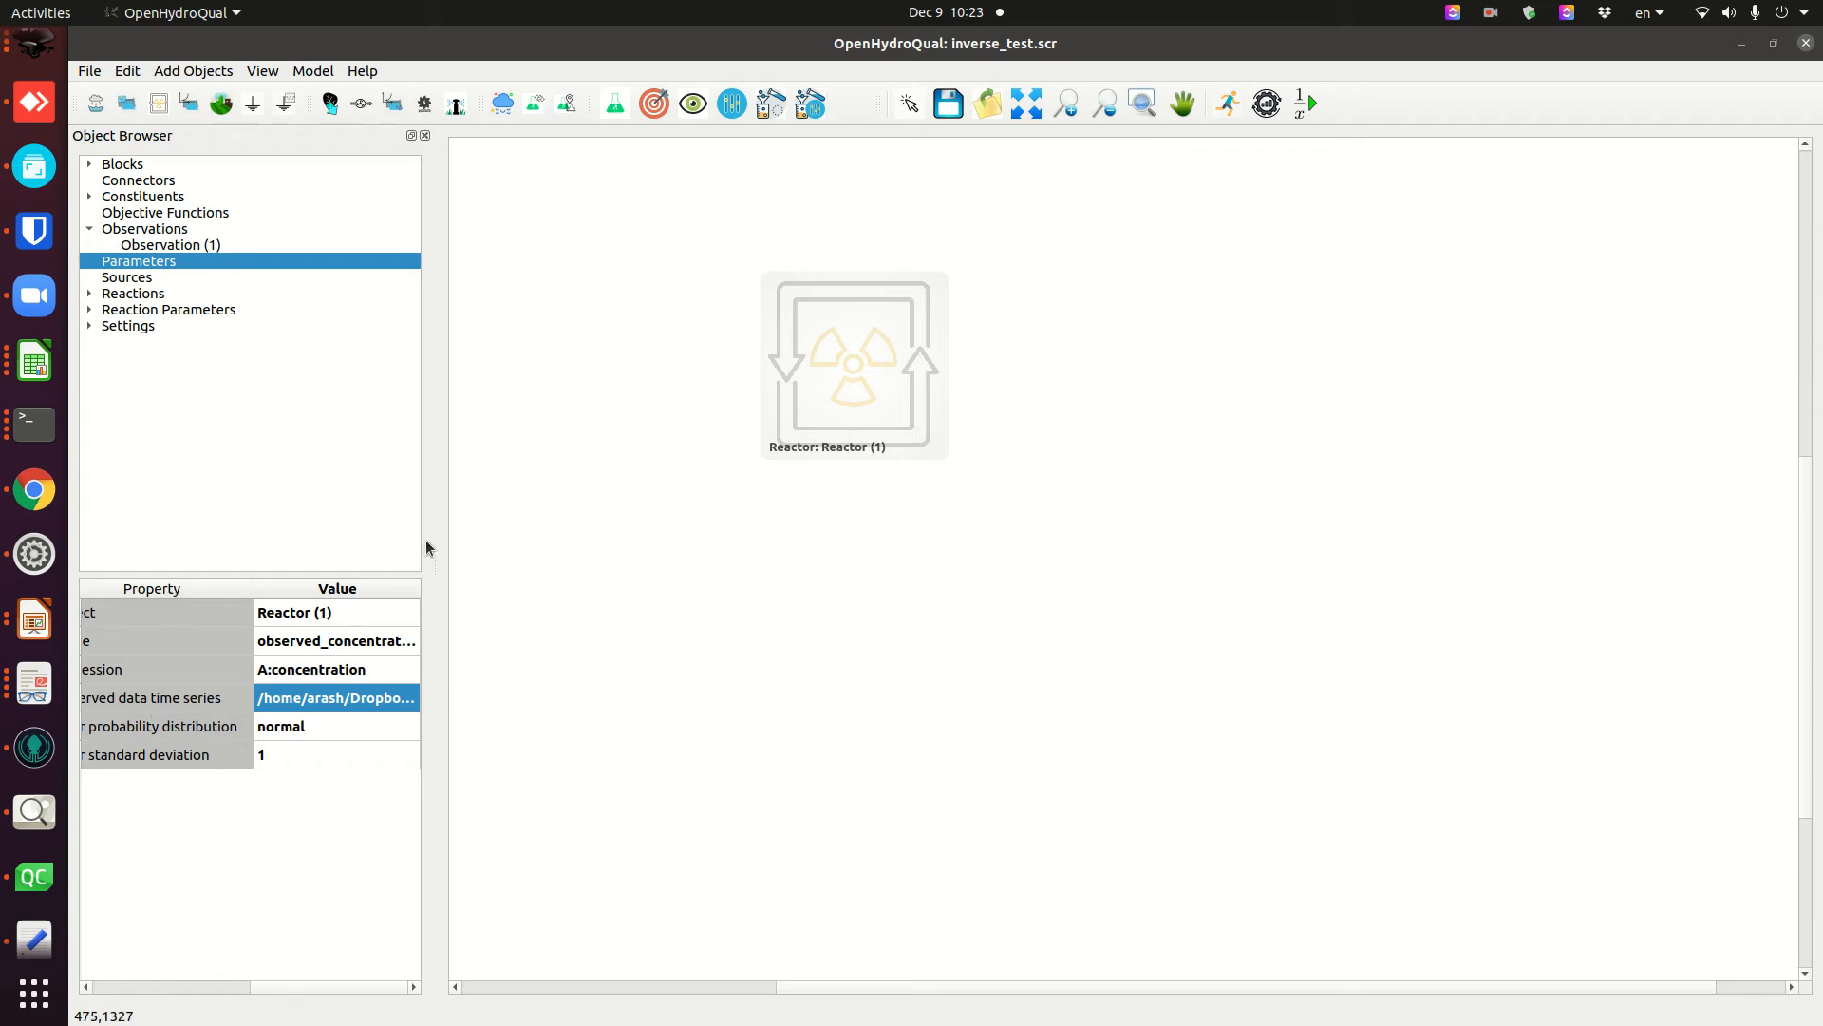
{"action": "left_click_drag", "start_coordinate": [433, 509], "coordinate": [536, 499]}
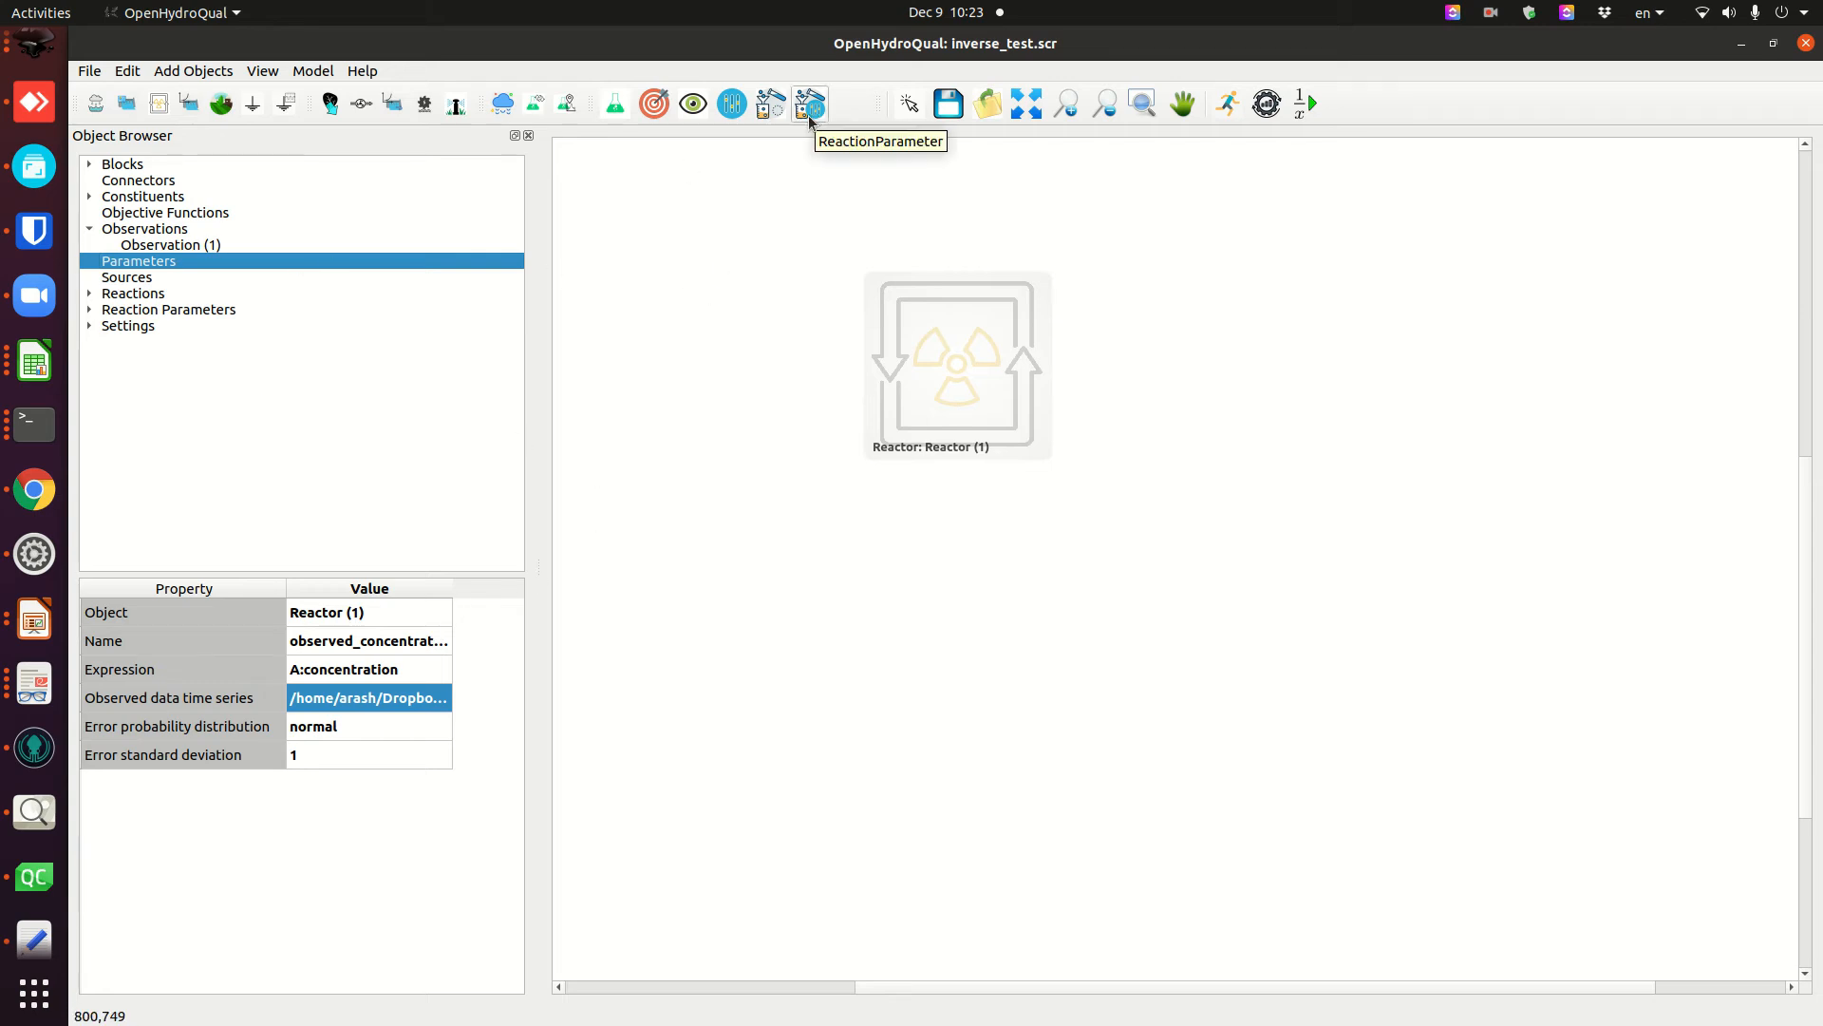
{"action": "left_click", "coordinate": [738, 113]}
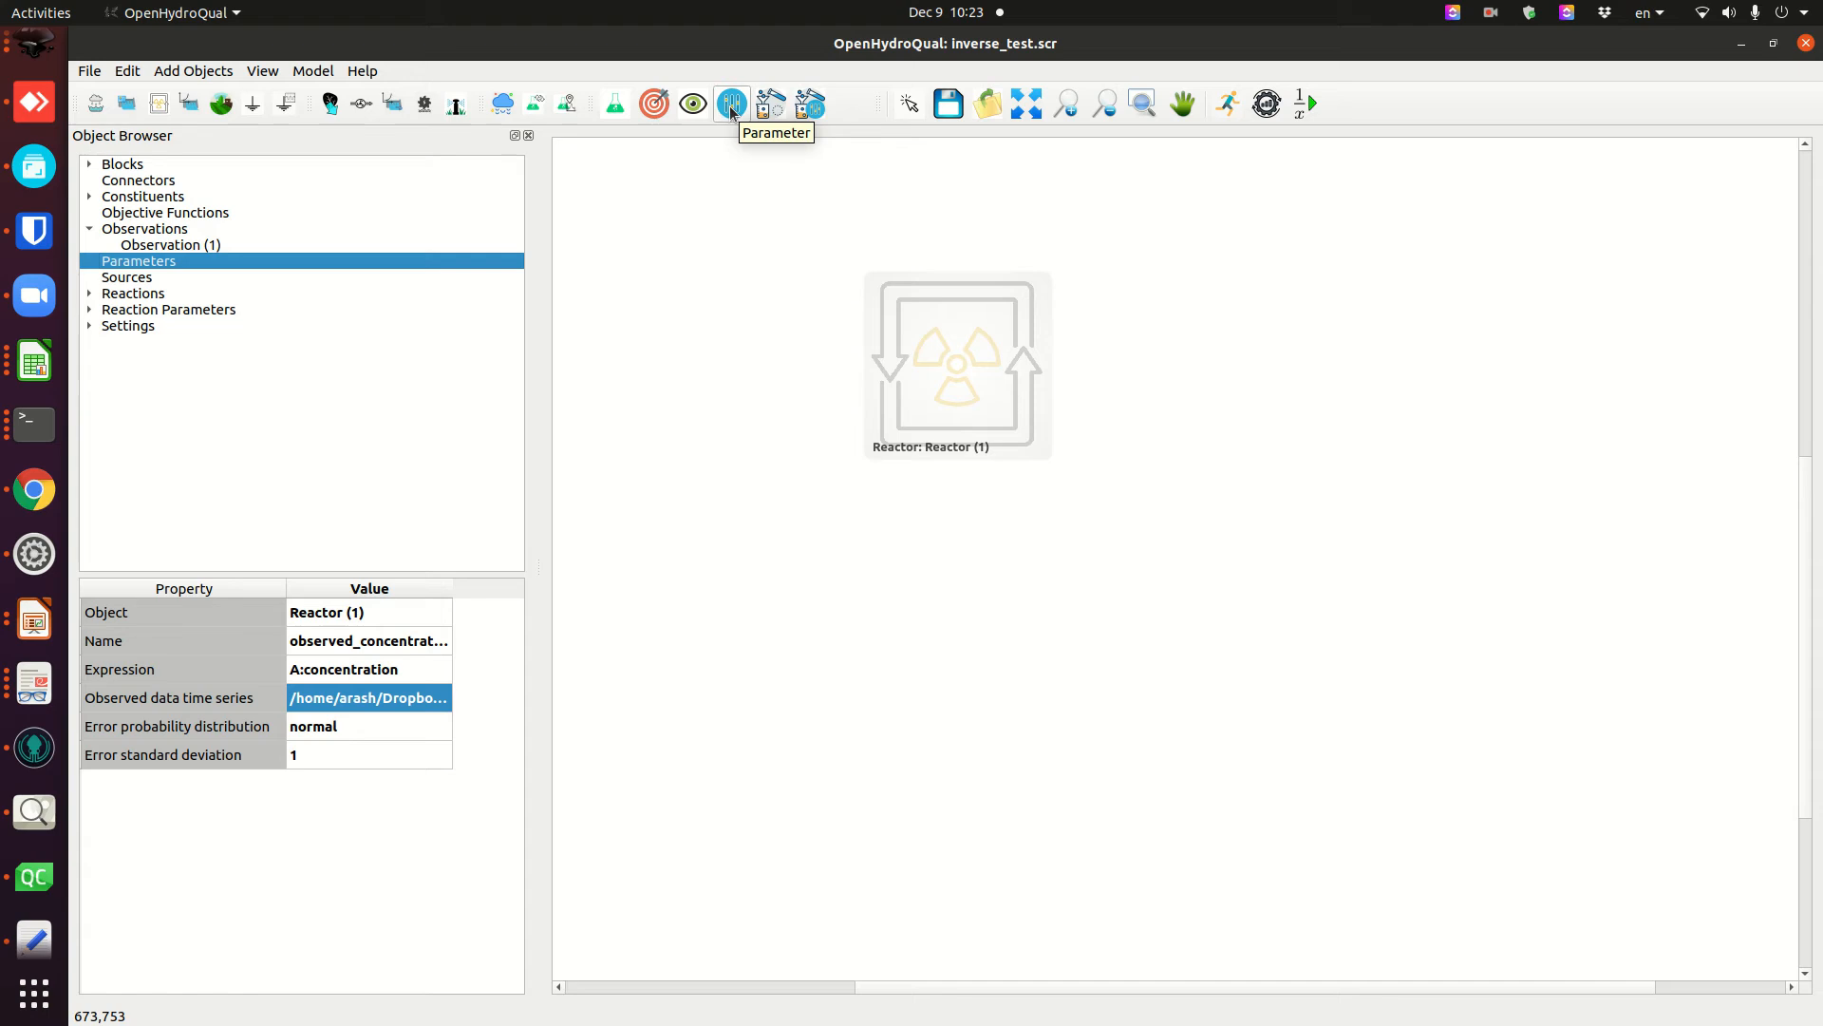
{"action": "left_click", "coordinate": [731, 112]}
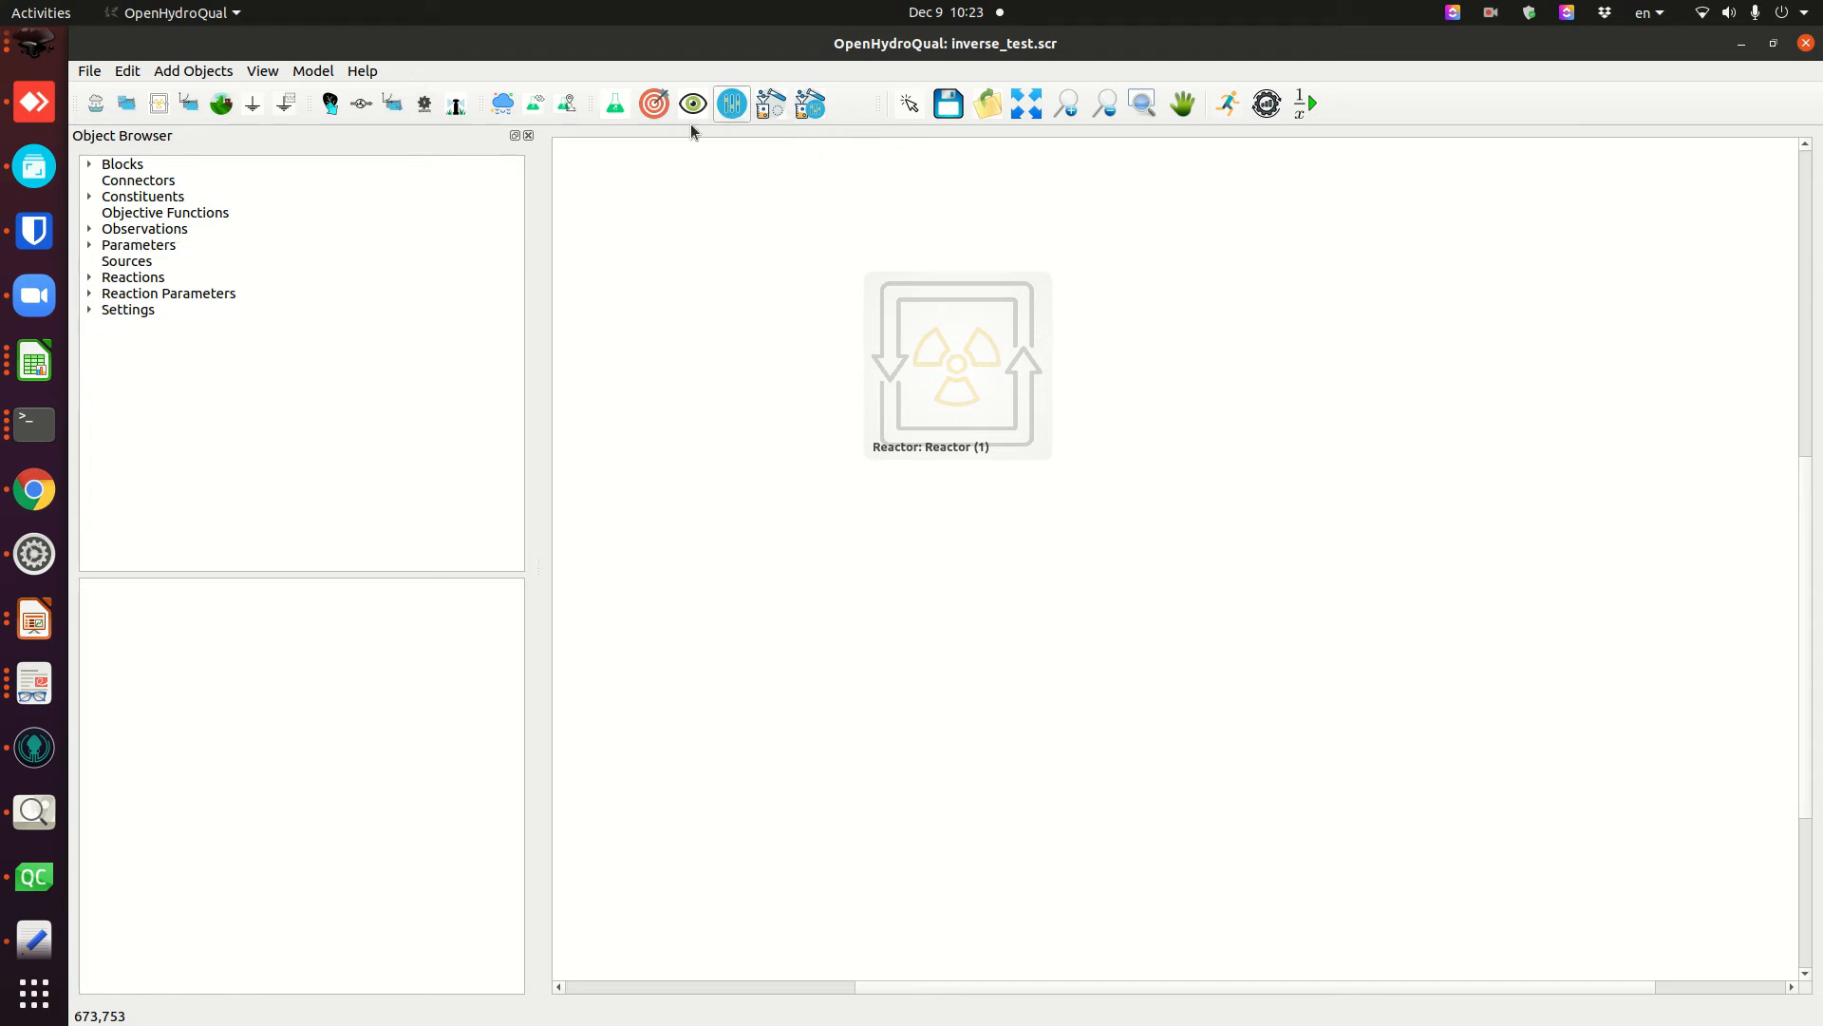
- Show the new parameter's properties with wider columns and name it kd_parameter
{"action": "left_click", "coordinate": [89, 245]}
{"action": "left_click", "coordinate": [163, 262]}
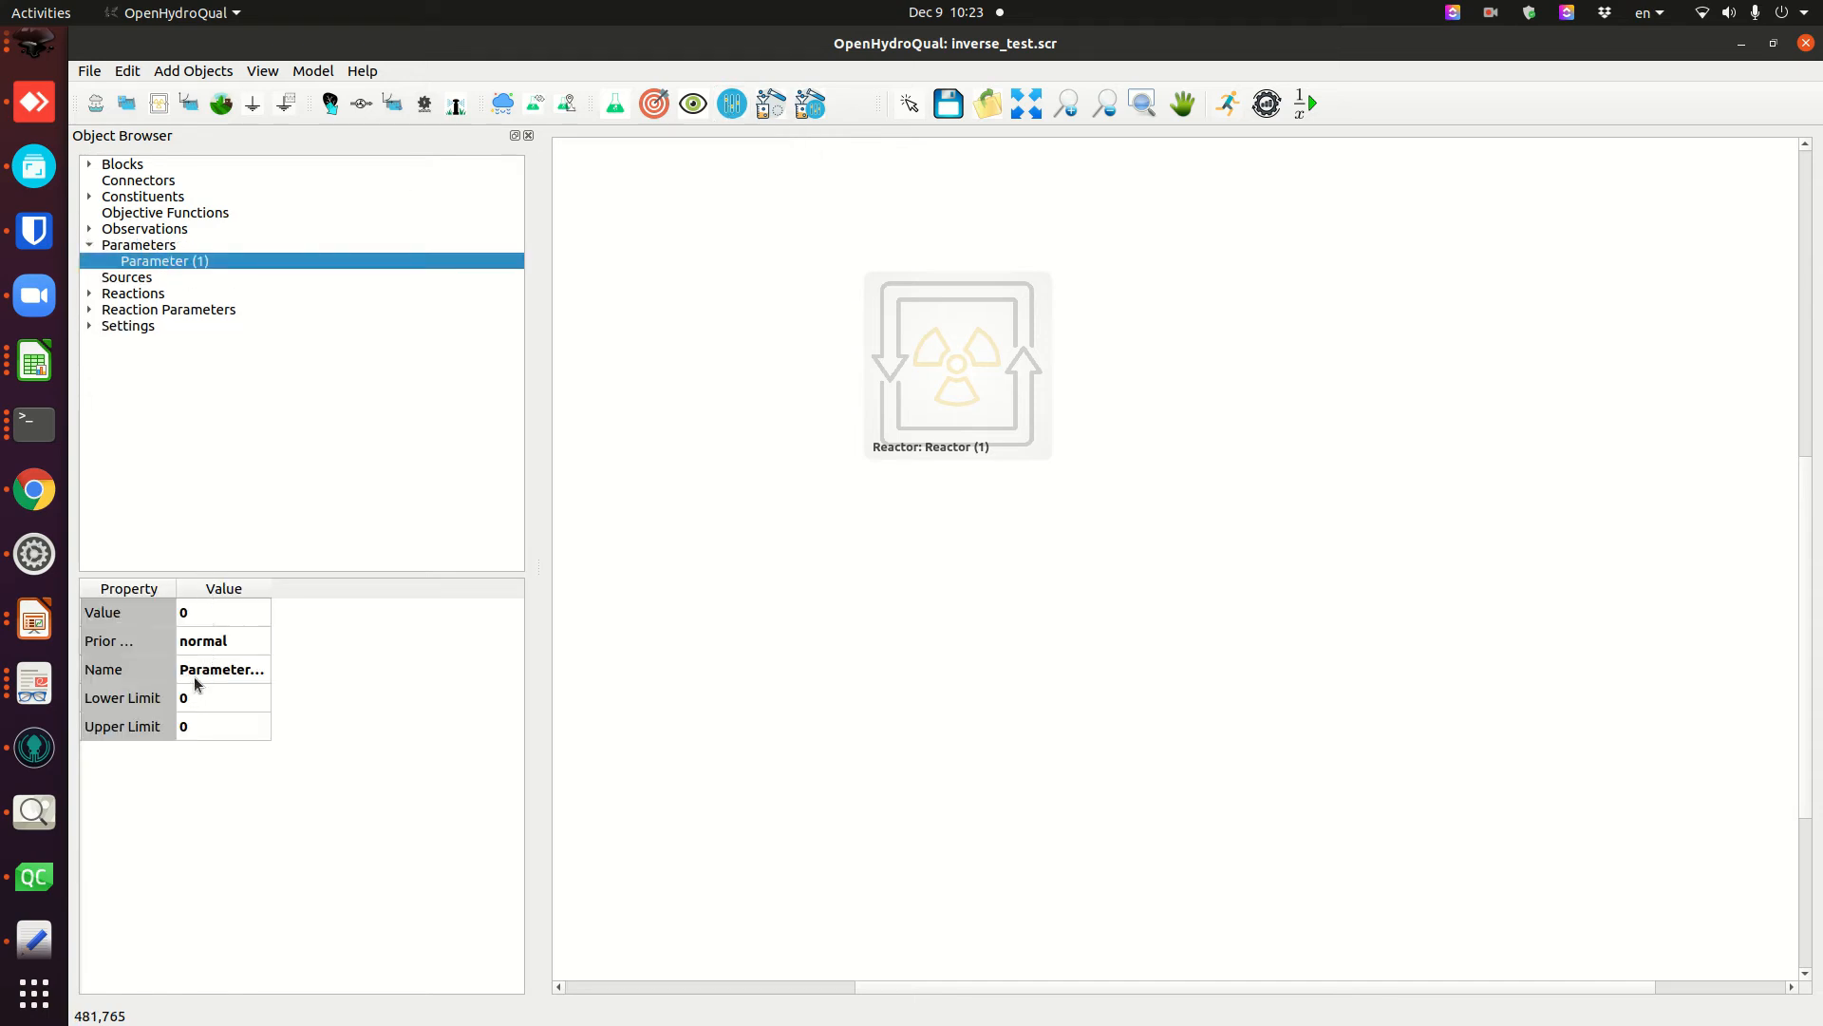
{"action": "left_click_drag", "start_coordinate": [272, 590], "coordinate": [356, 589]}
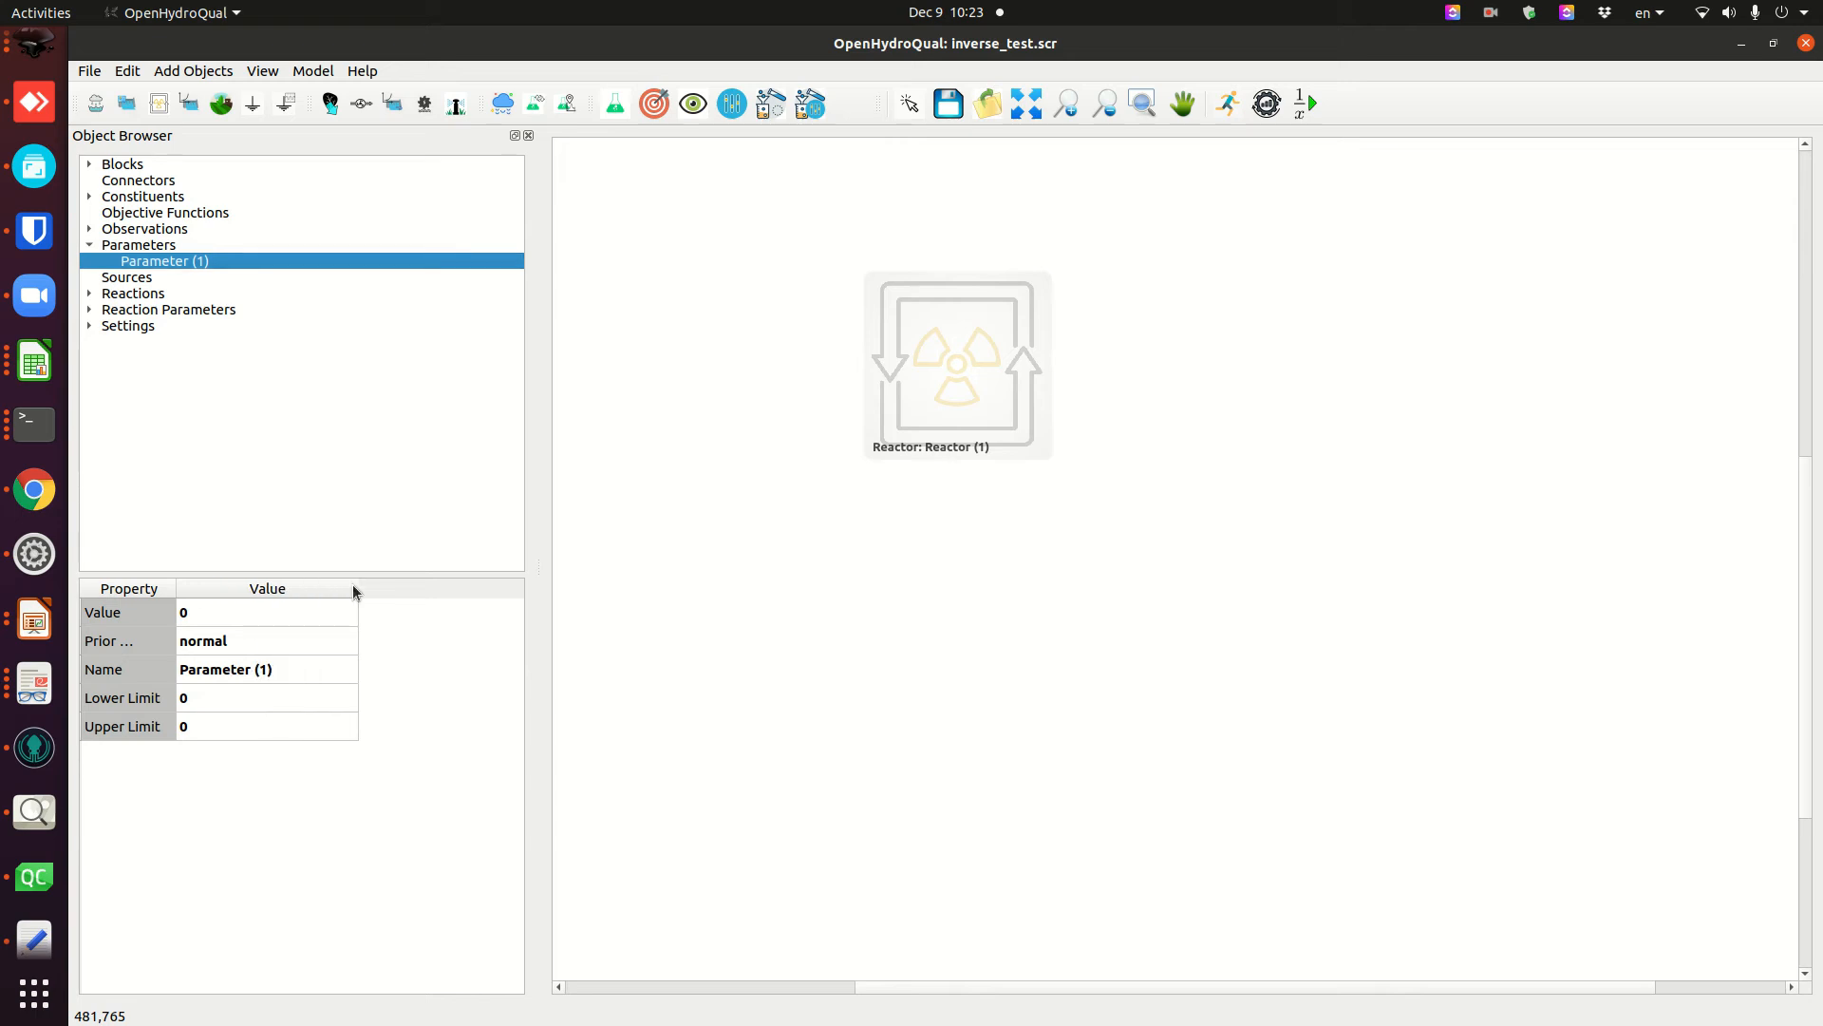
{"action": "left_click_drag", "start_coordinate": [175, 589], "coordinate": [248, 591]}
{"action": "double_click", "coordinate": [313, 670]}
{"action": "type", "text": "kd_parame"}
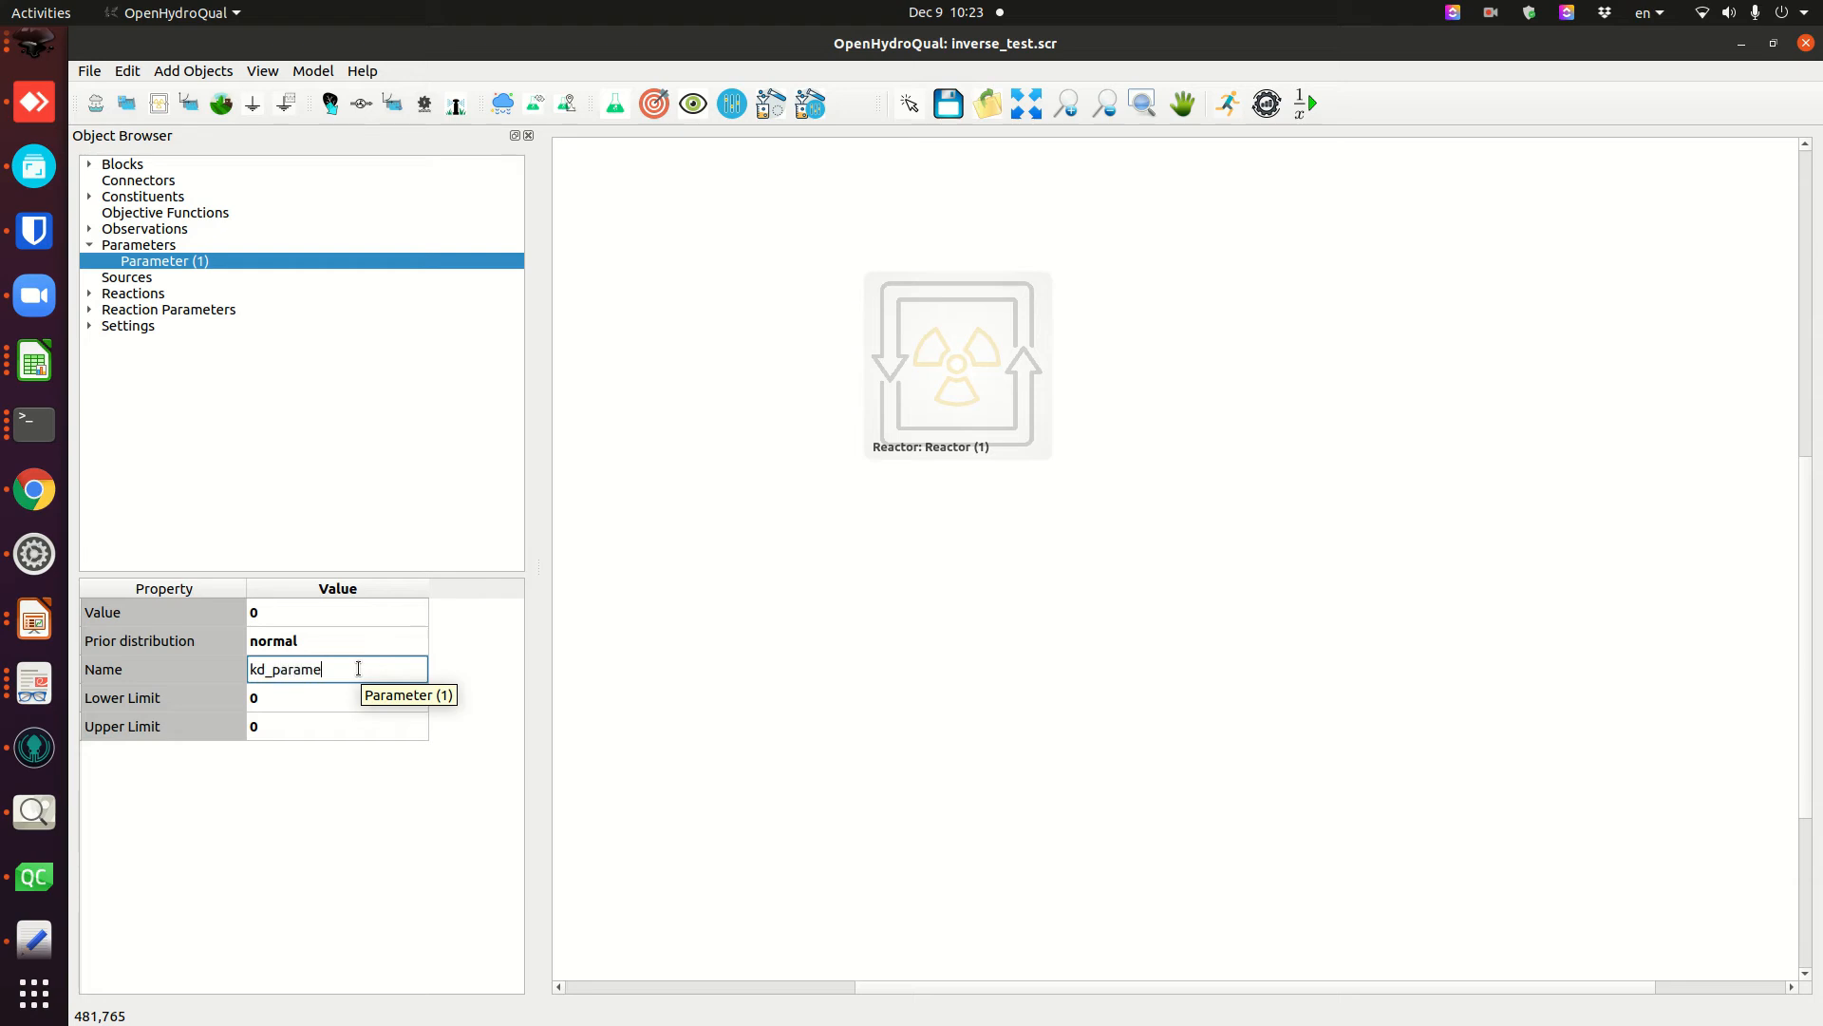
{"action": "type", "text": "ter"}
{"action": "key", "text": "Return"}
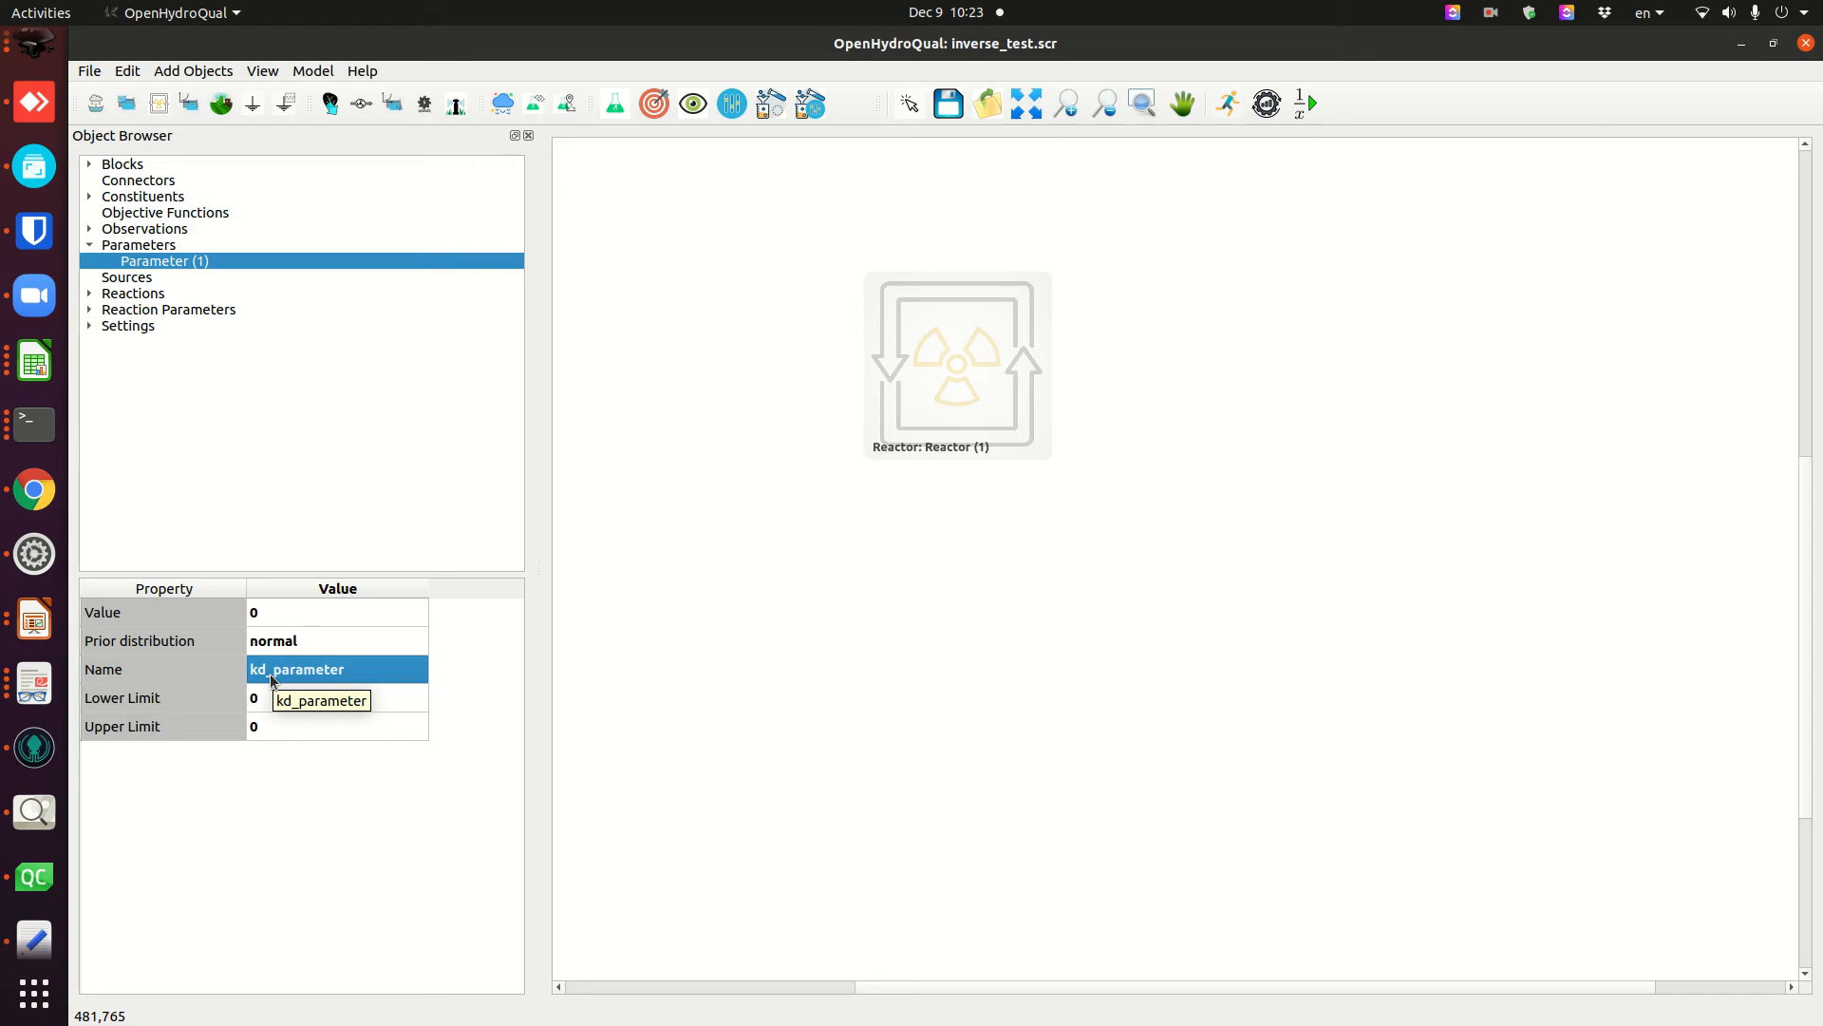
- Set the value of kd_parameter to 1
{"action": "left_click", "coordinate": [272, 616]}
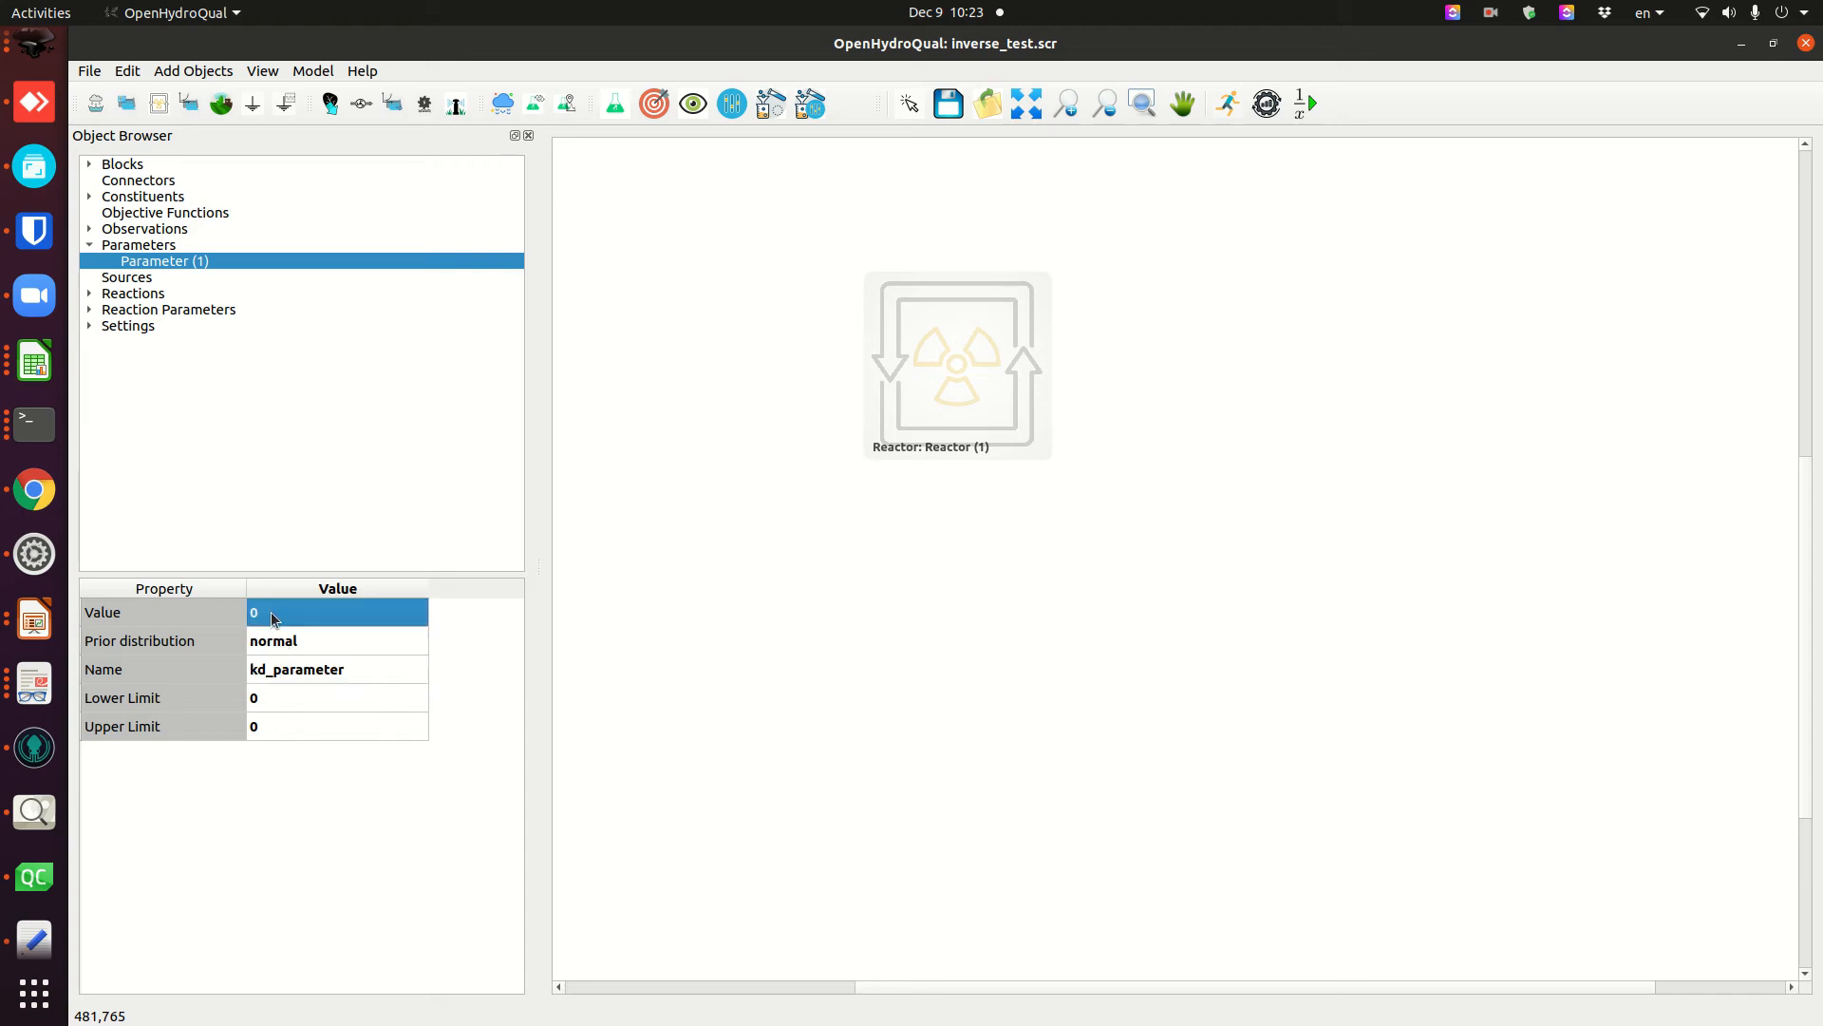
{"action": "left_click", "coordinate": [273, 617]}
{"action": "type", "text": "1"}
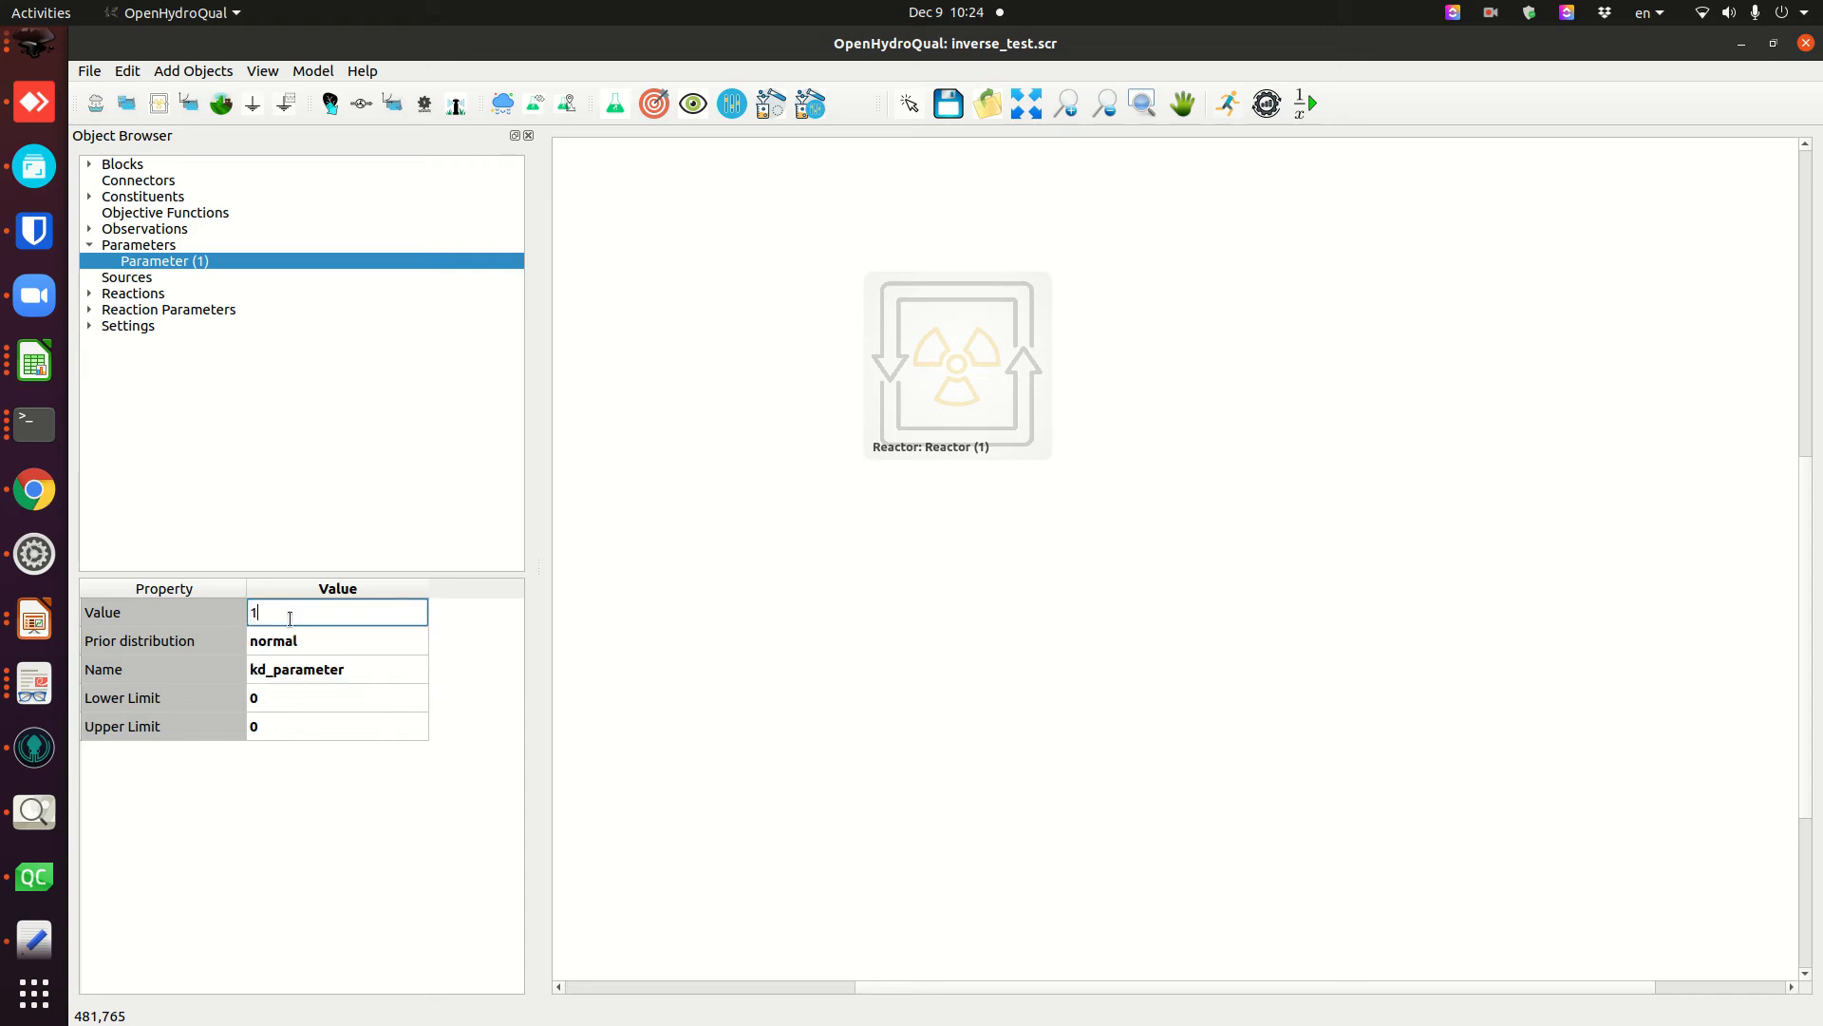
{"action": "key", "text": "Return"}
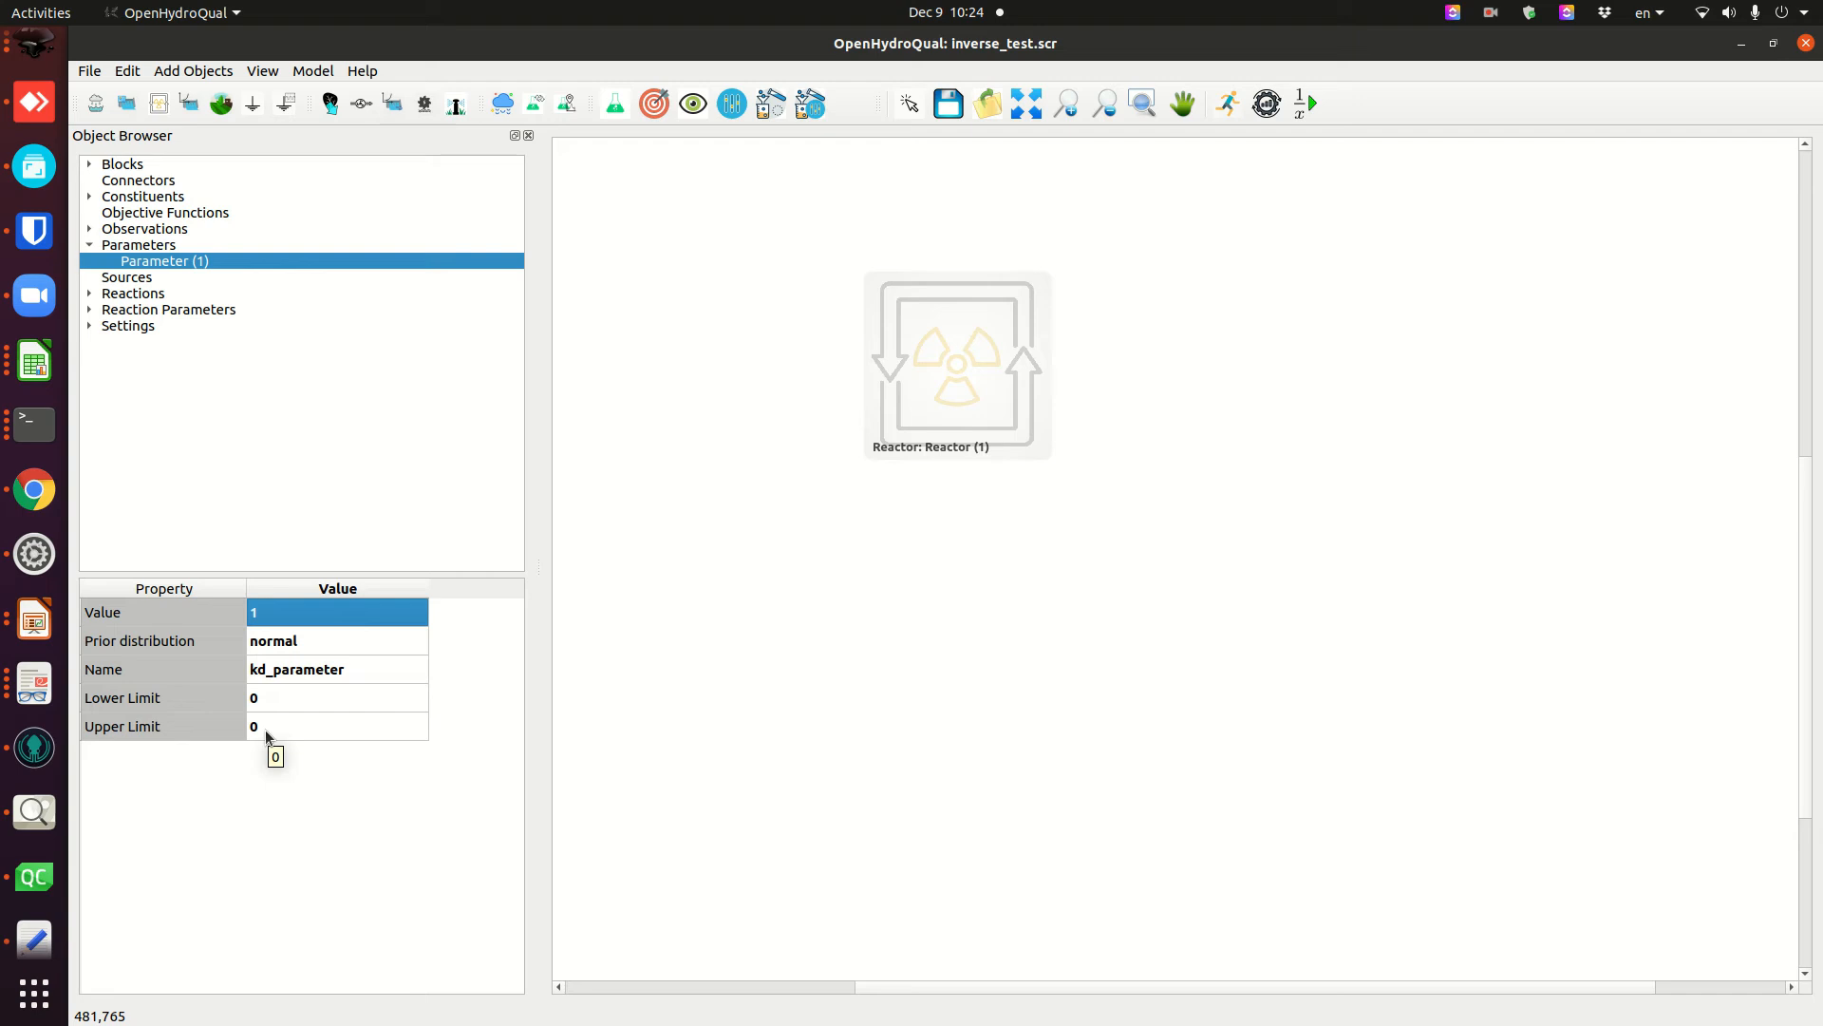
- Set kd_parameter's upper limit to 2 and its lower limit to 0.5
{"action": "double_click", "coordinate": [268, 728]}
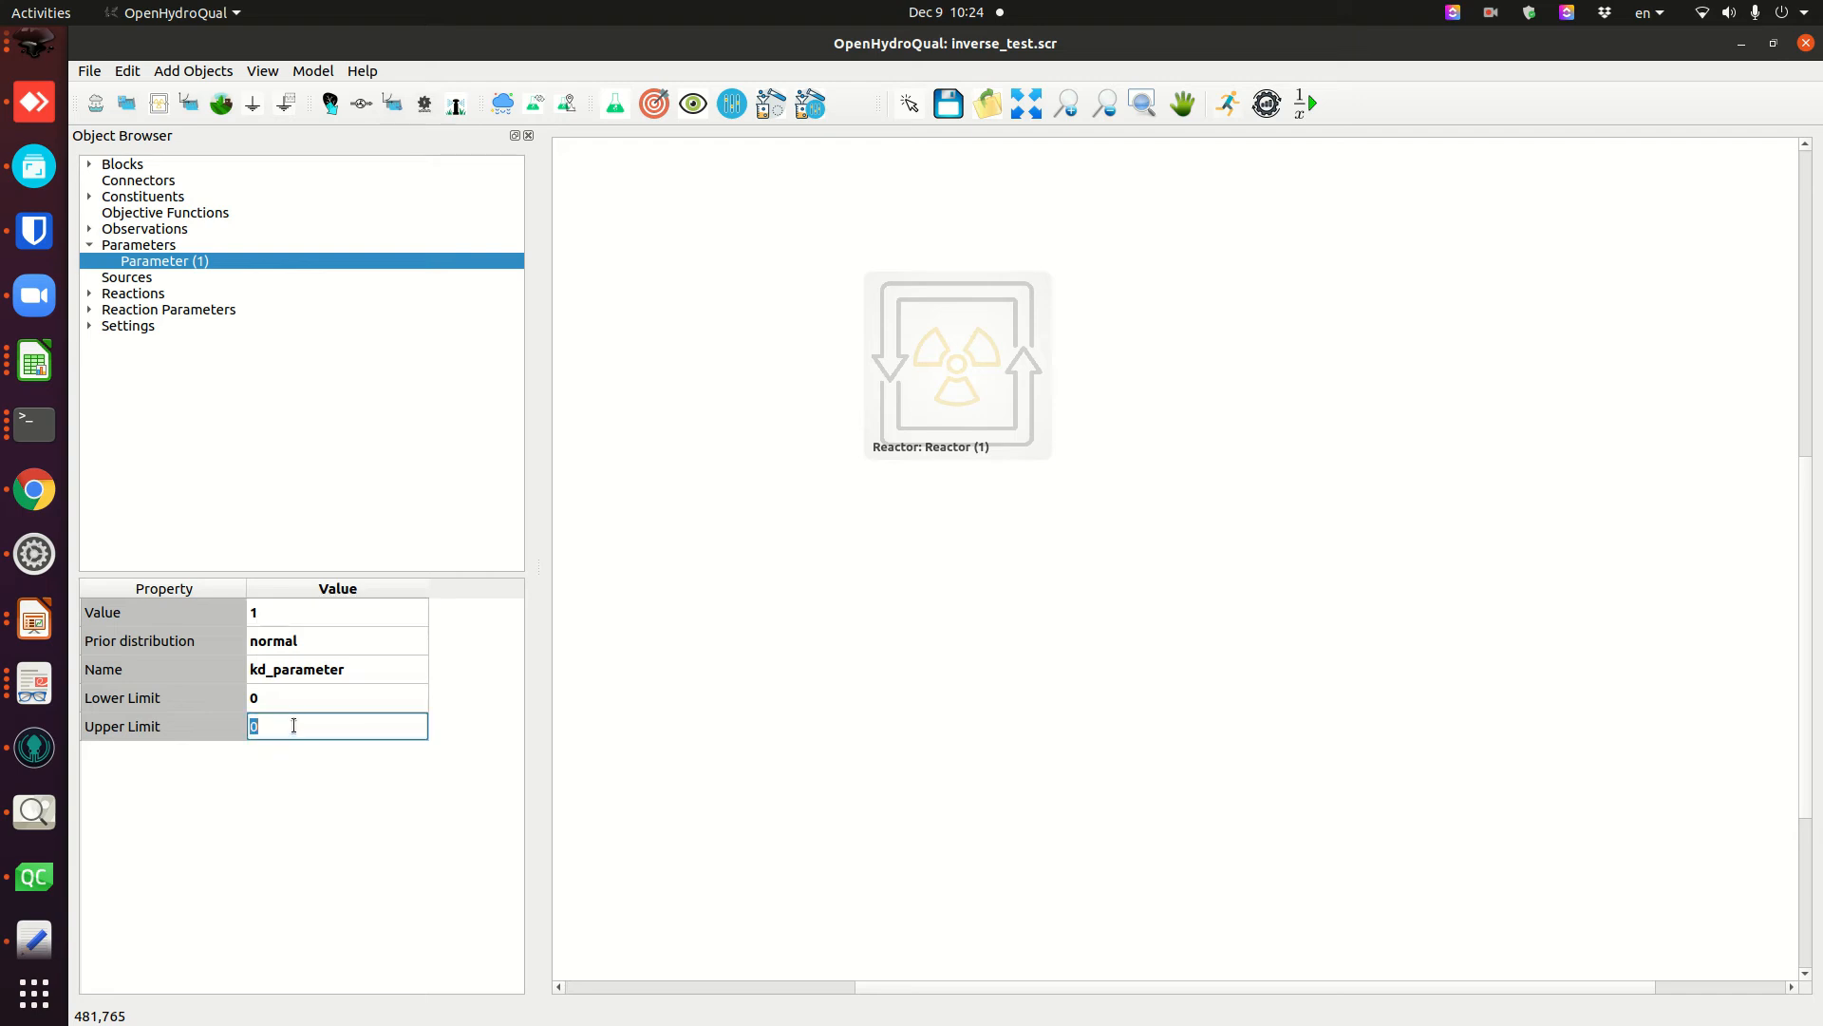
{"action": "type", "text": "1."}
{"action": "key", "text": "BackSpace"}
{"action": "key", "text": "BackSpace"}
{"action": "type", "text": "2"}
{"action": "key", "text": "Return"}
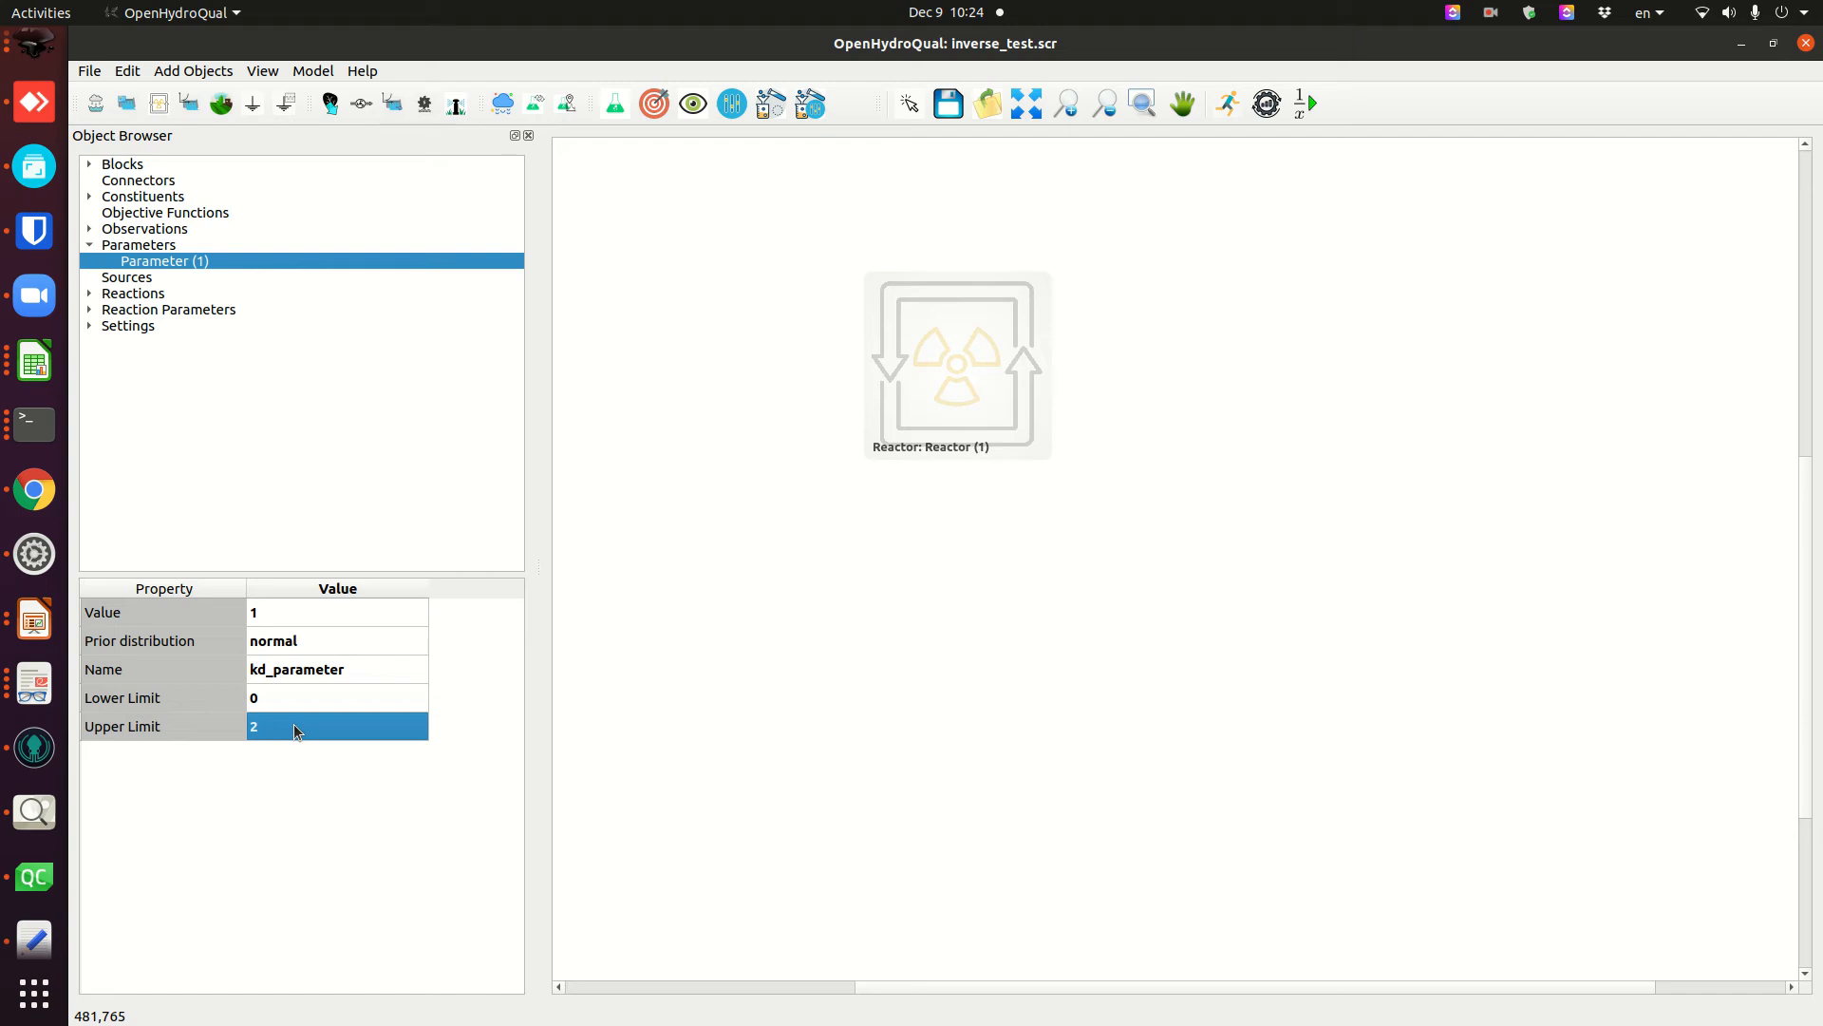
{"action": "double_click", "coordinate": [320, 697]}
{"action": "type", "text": "0.5"}
{"action": "key", "text": "Return"}
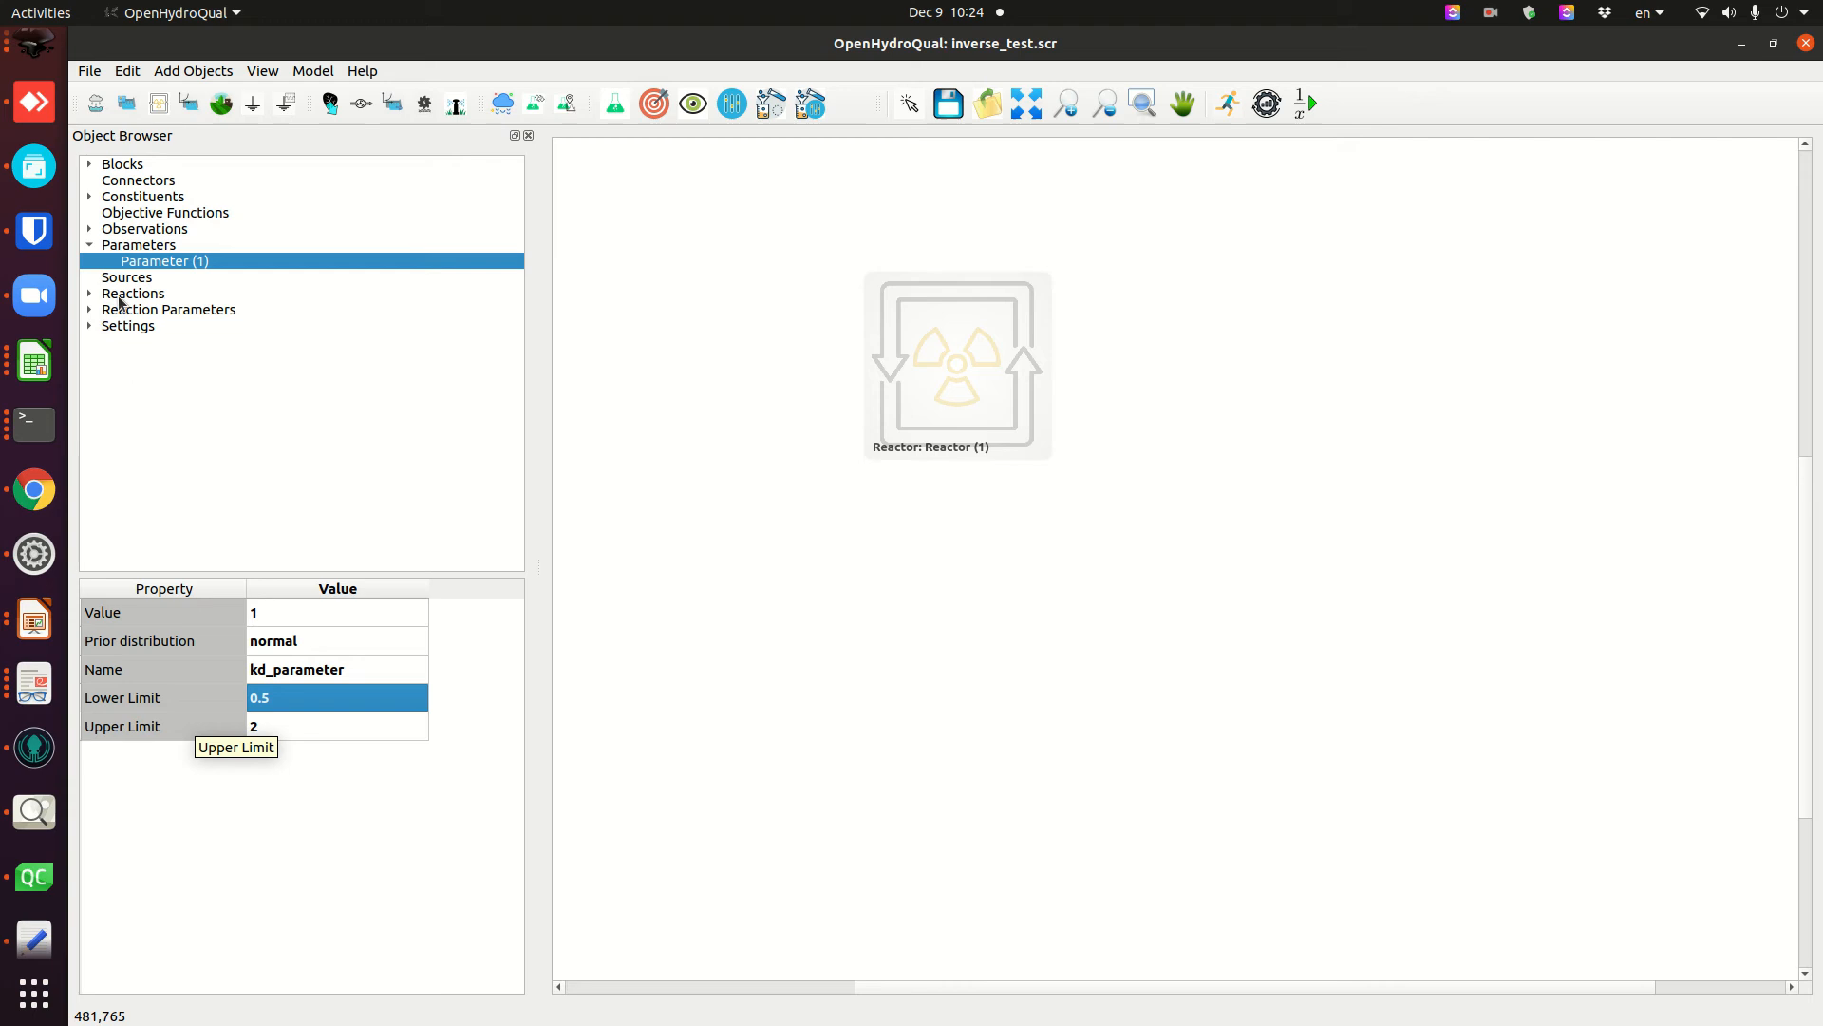
- Add a second parameter to the model and show its properties
{"action": "left_click", "coordinate": [140, 247]}
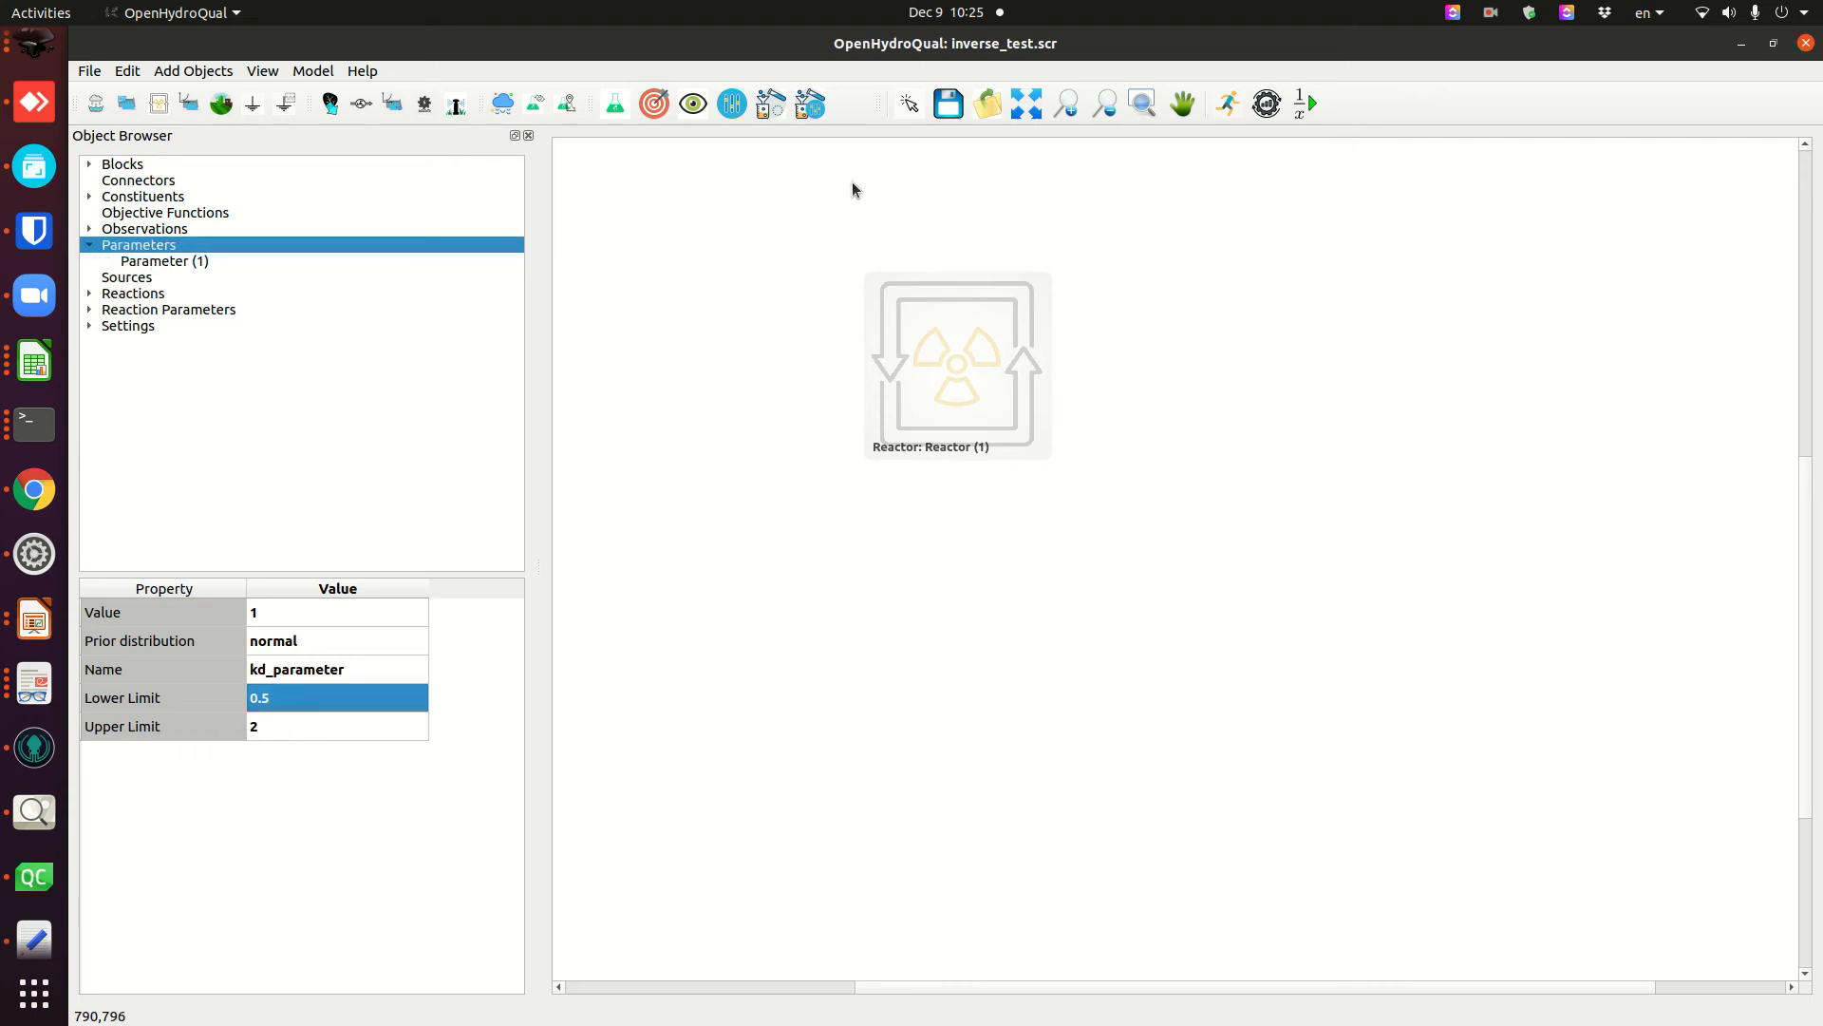
{"action": "left_click", "coordinate": [734, 105]}
{"action": "left_click", "coordinate": [89, 245]}
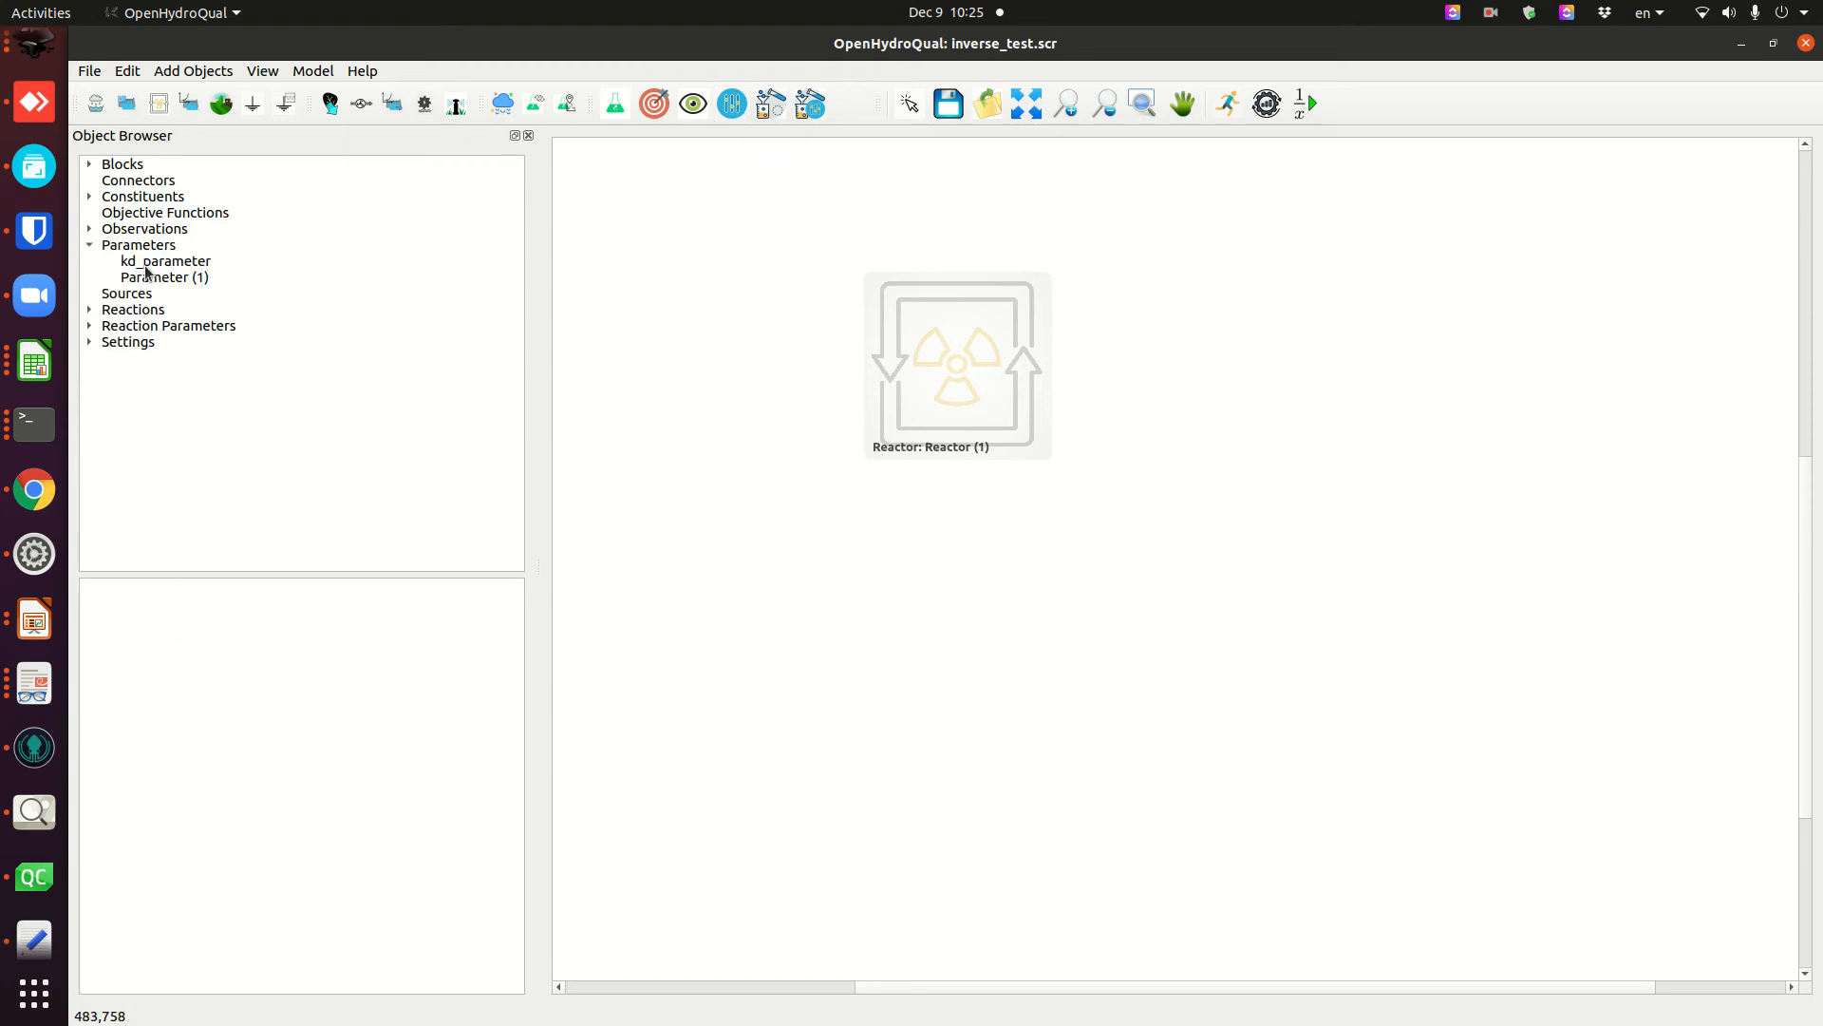
{"action": "left_click", "coordinate": [154, 278]}
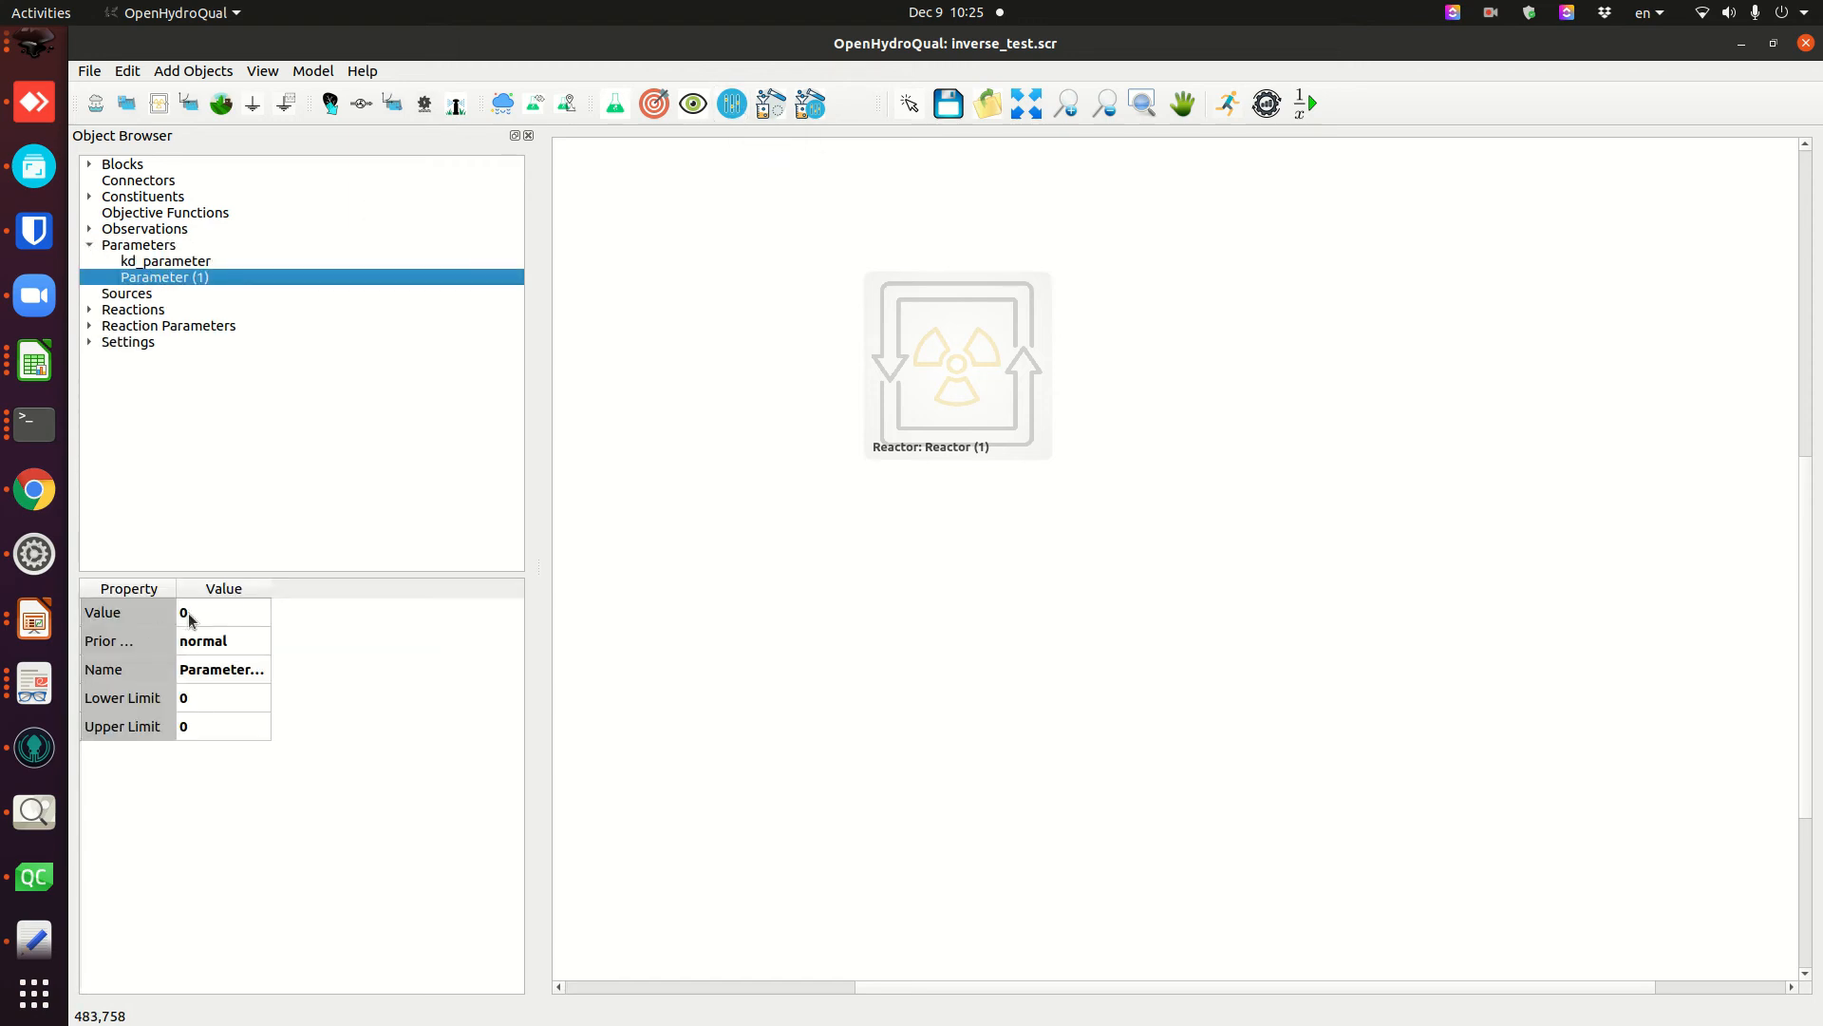
- Name the second parameter initial_concentration and widen its property columns
{"action": "double_click", "coordinate": [216, 672]}
{"action": "type", "text": "initial_concentration"}
{"action": "key", "text": "Return"}
{"action": "left_click_drag", "start_coordinate": [176, 588], "coordinate": [225, 590]}
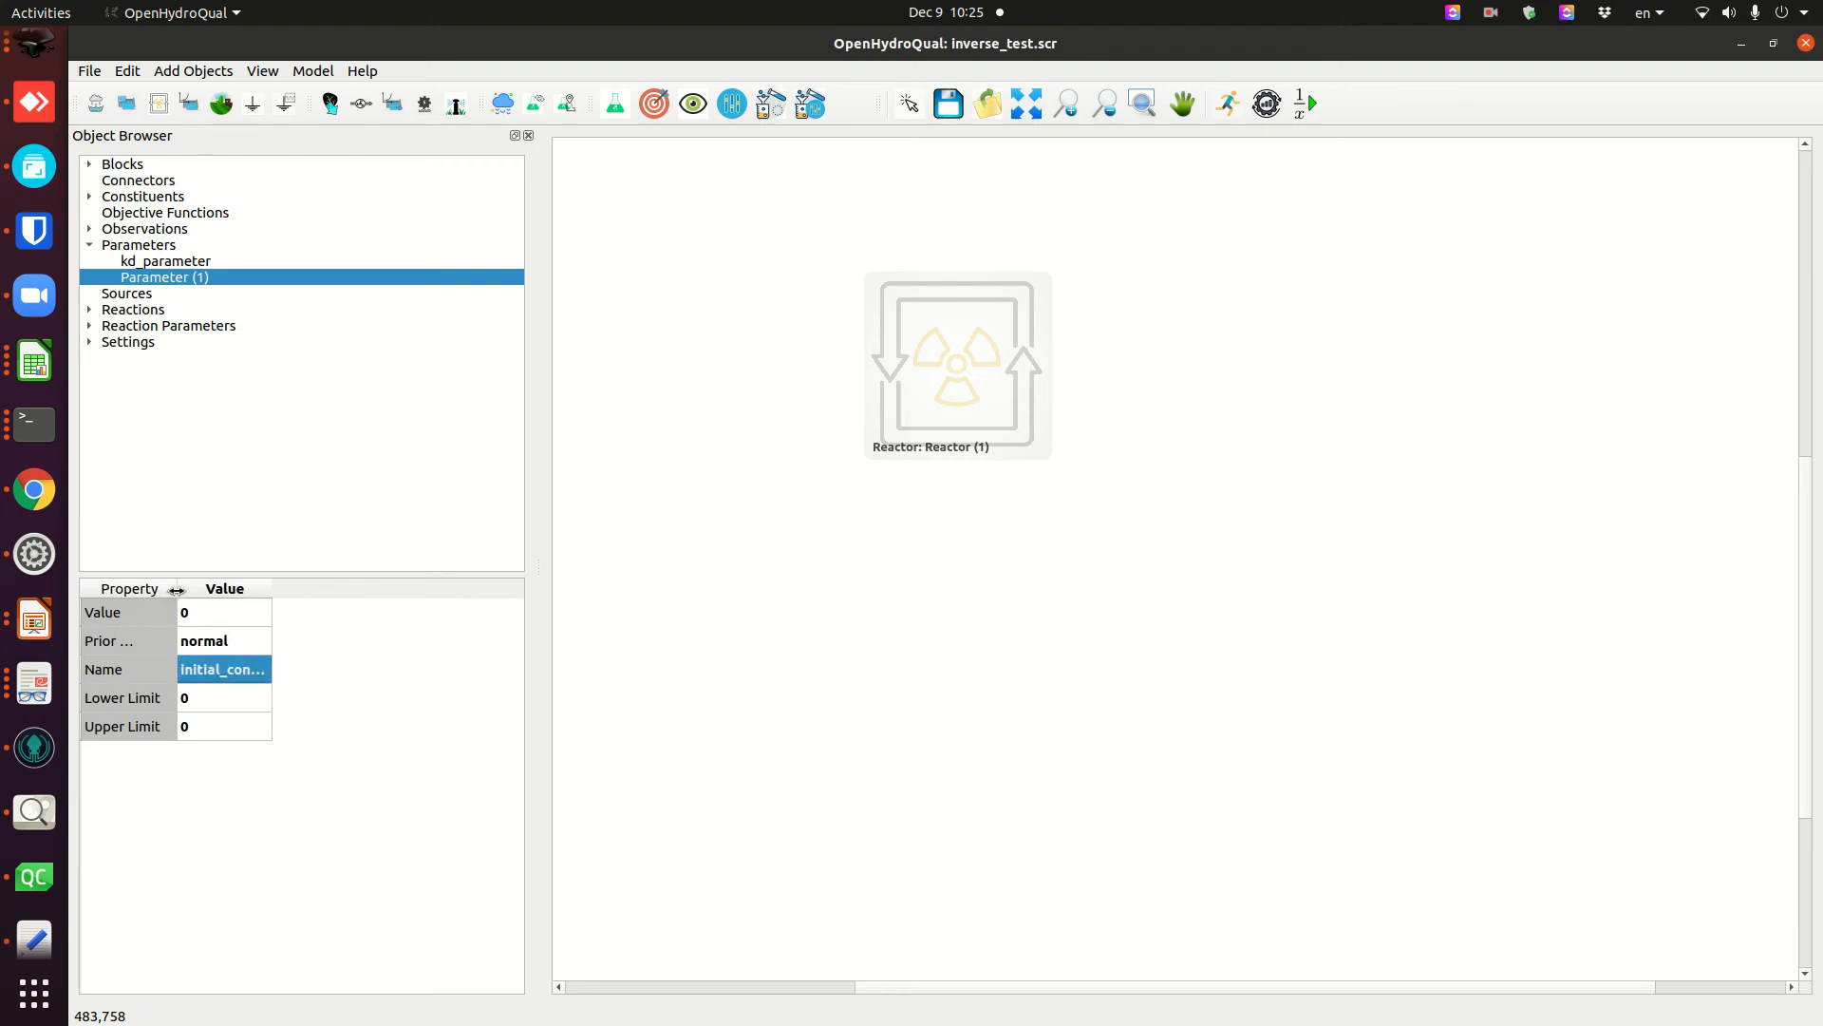
{"action": "double_click", "coordinate": [320, 588]}
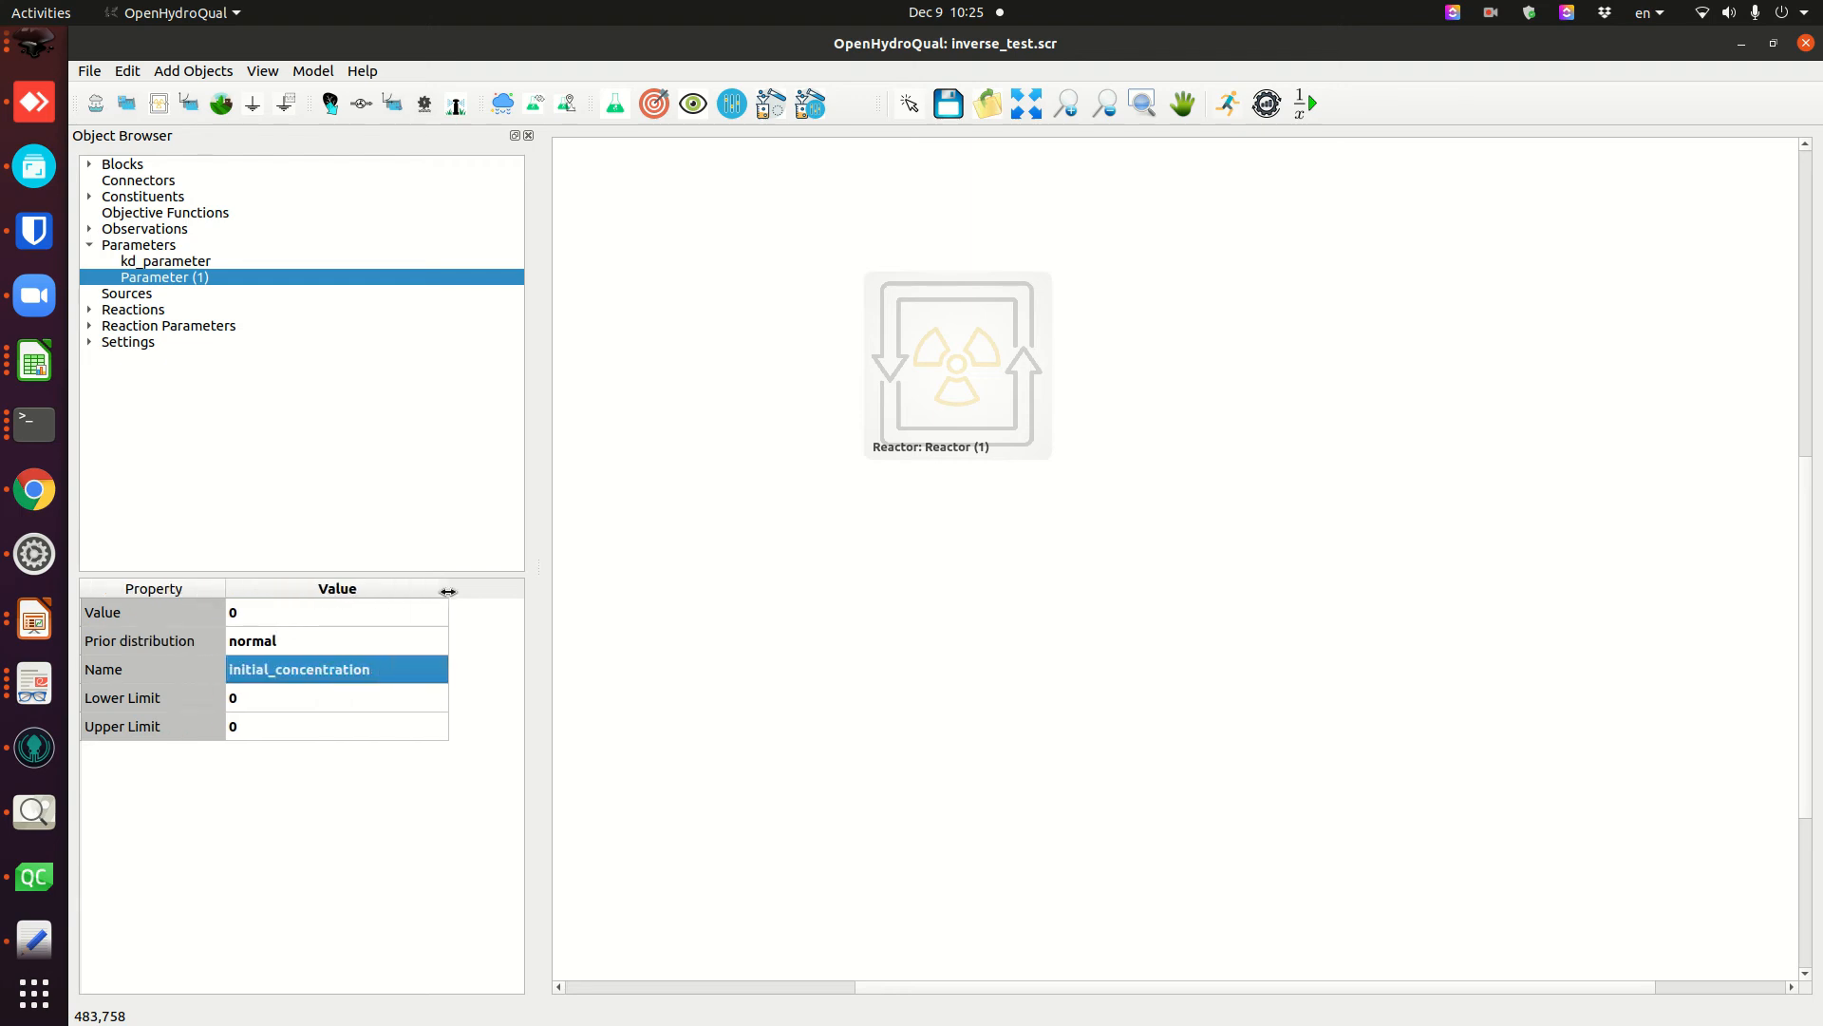
- Set the value of the initial_concentration parameter to 2
{"action": "double_click", "coordinate": [255, 613]}
{"action": "type", "text": "2"}
{"action": "key", "text": "Return"}
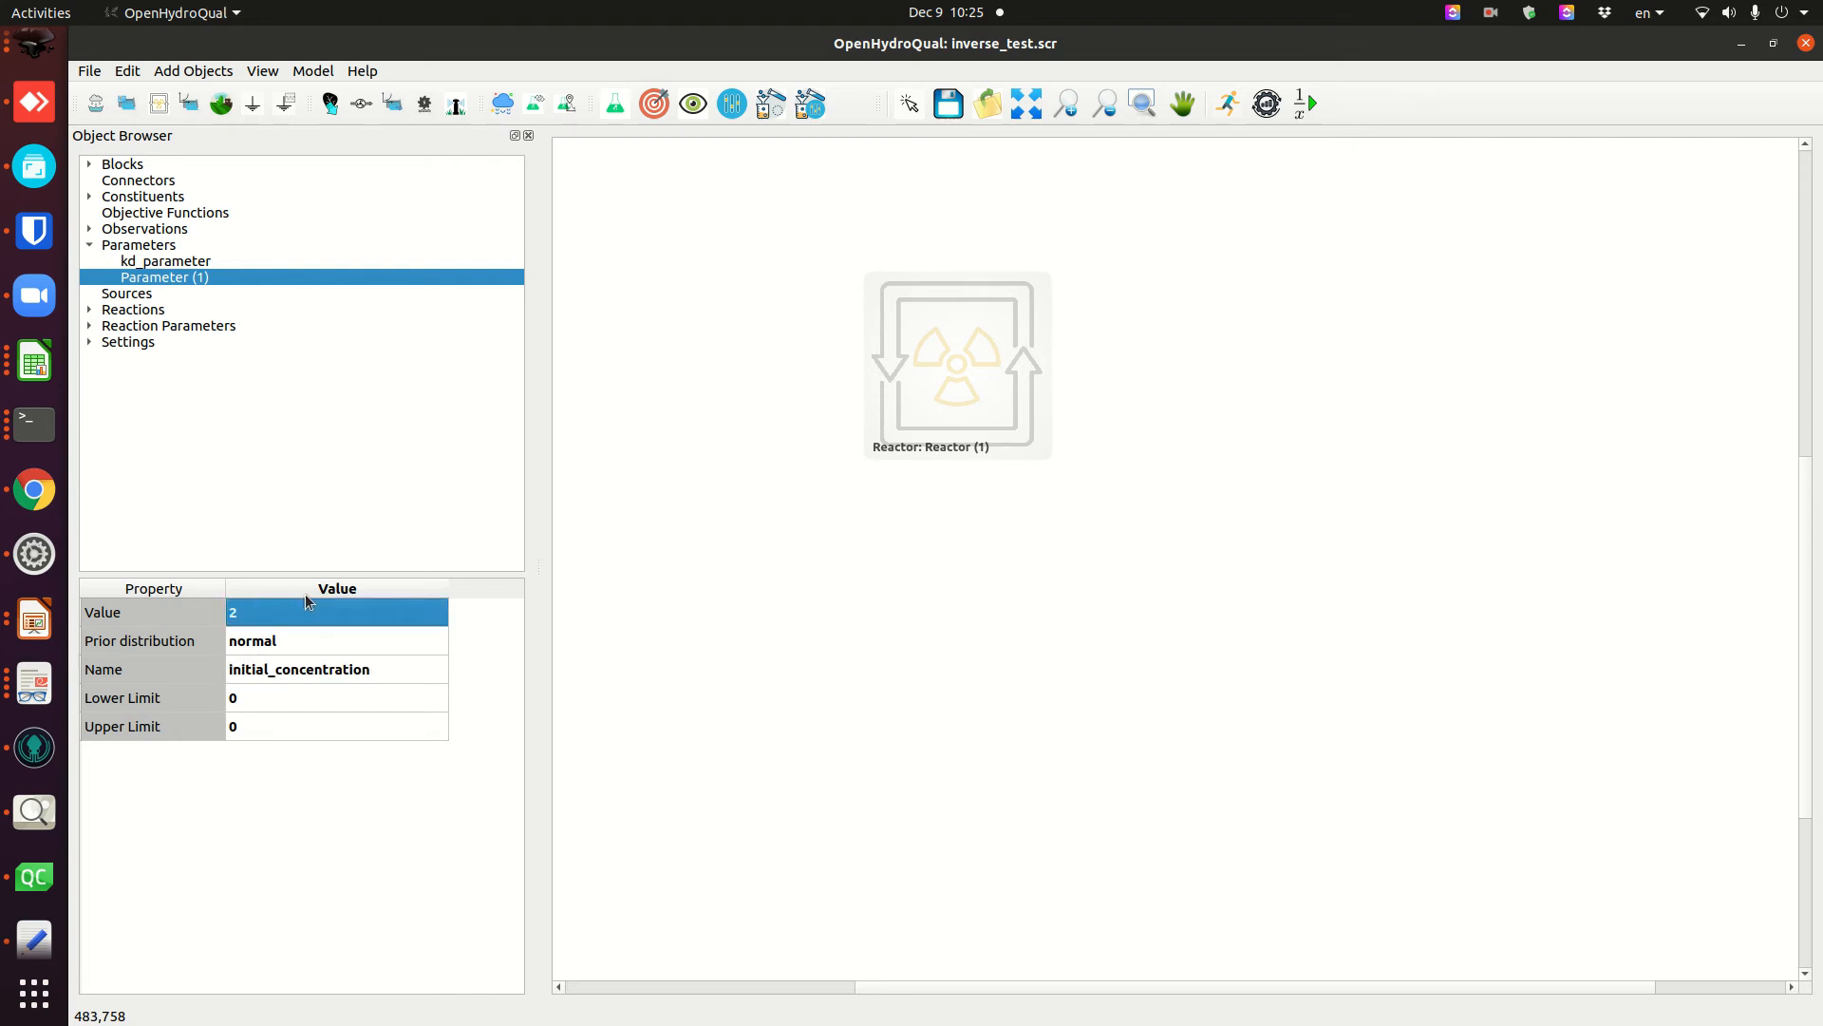
- Set initial_concentration's upper limit to 2 and its lower limit to 0.4, and refresh the parameter list
{"action": "double_click", "coordinate": [249, 726]}
{"action": "type", "text": "2"}
{"action": "key", "text": "Return"}
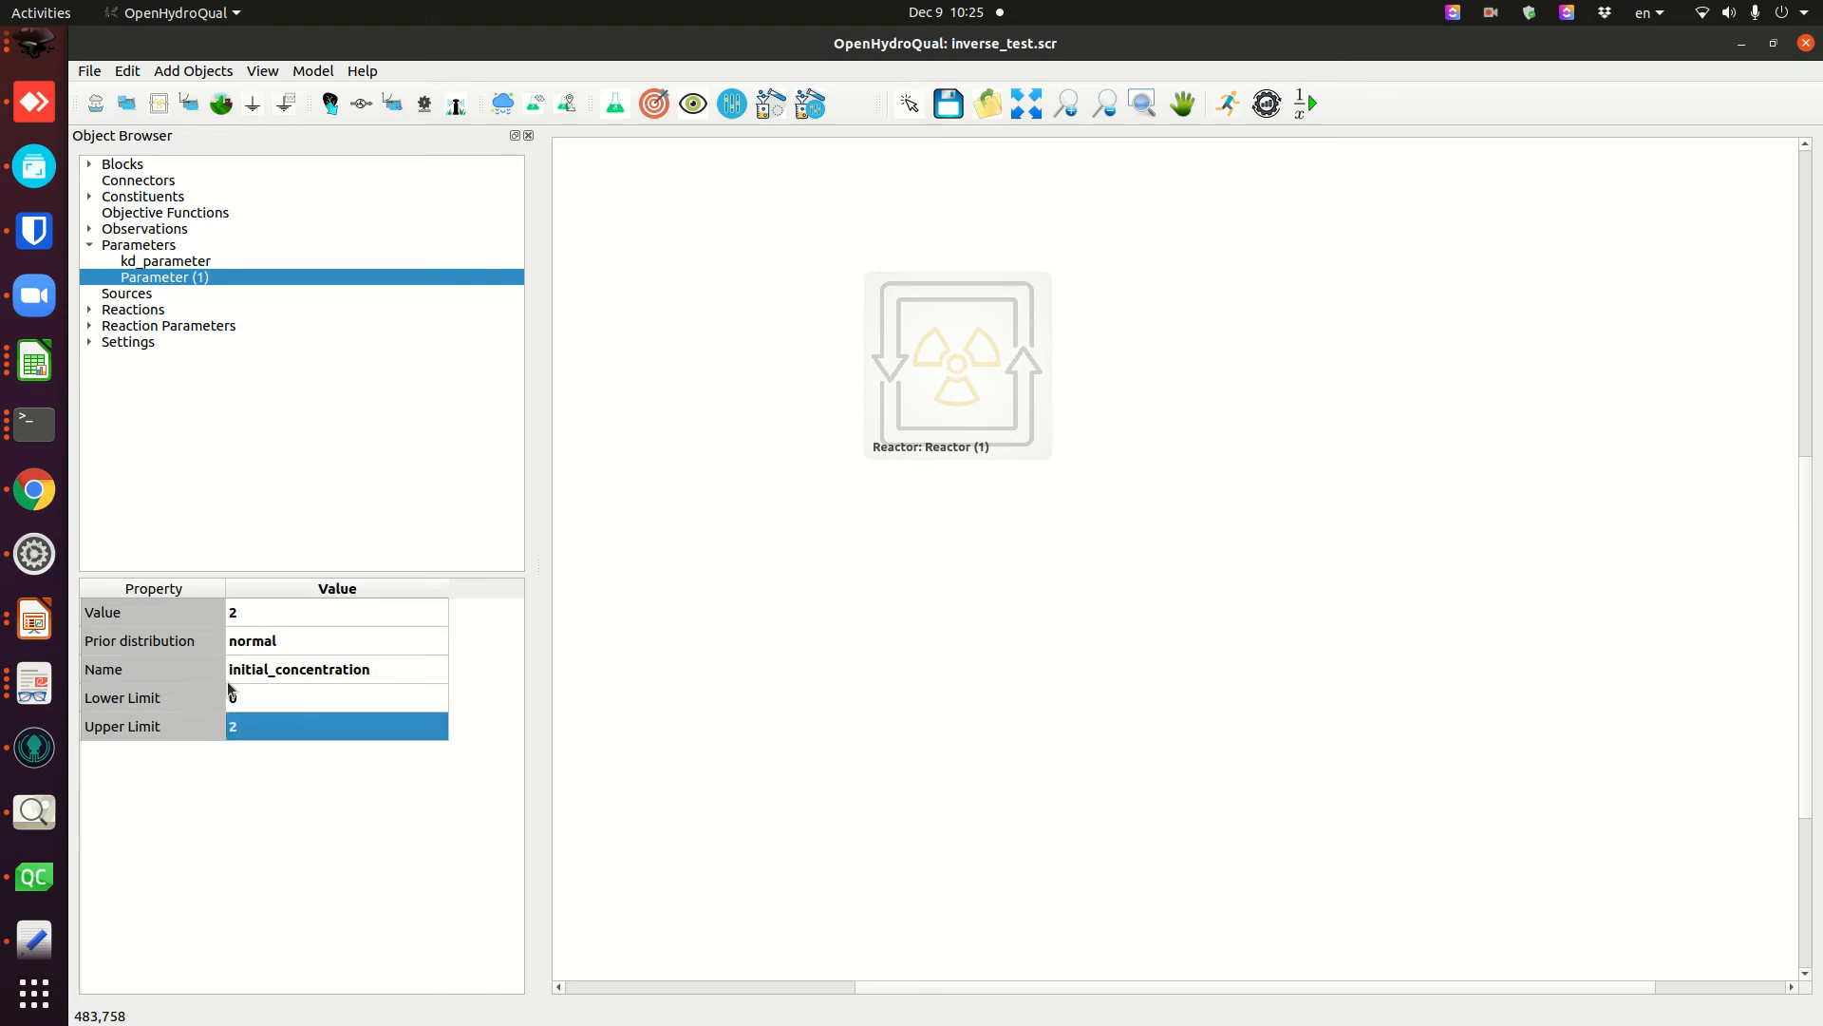
{"action": "left_click", "coordinate": [265, 702]}
{"action": "left_click", "coordinate": [265, 702]}
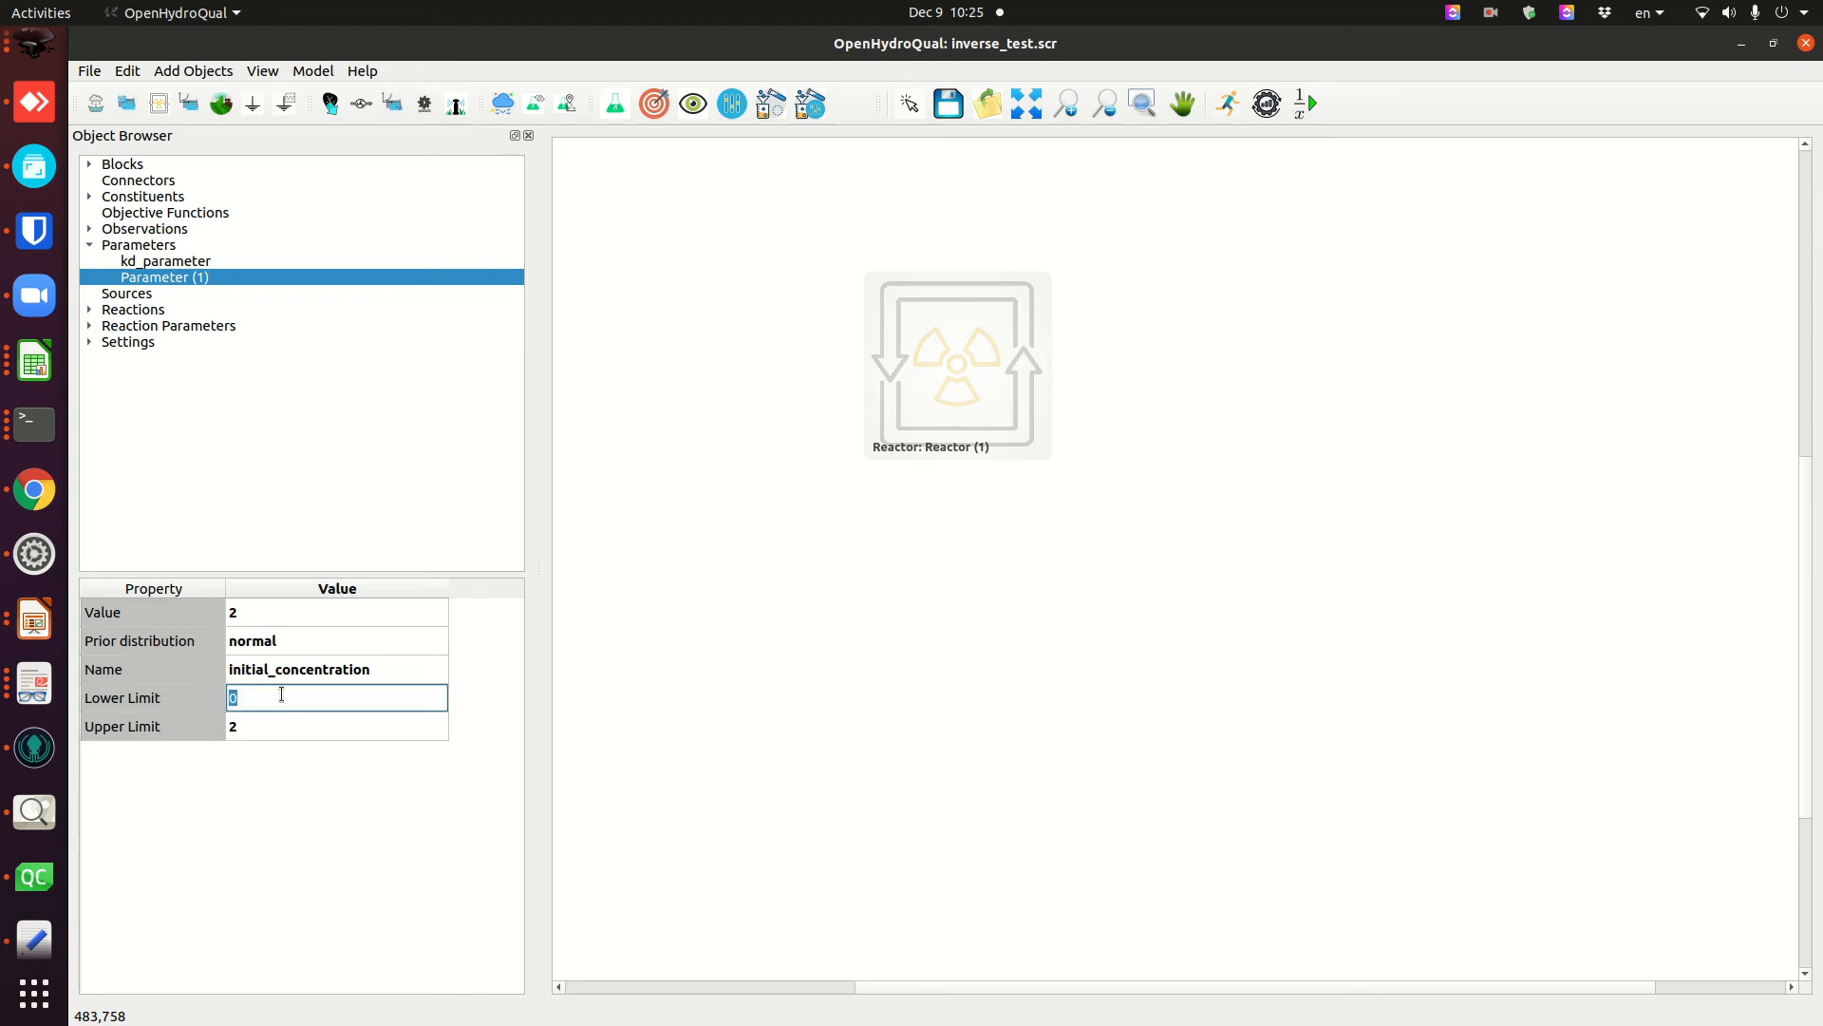
{"action": "type", "text": "0.4"}
{"action": "key", "text": "Return"}
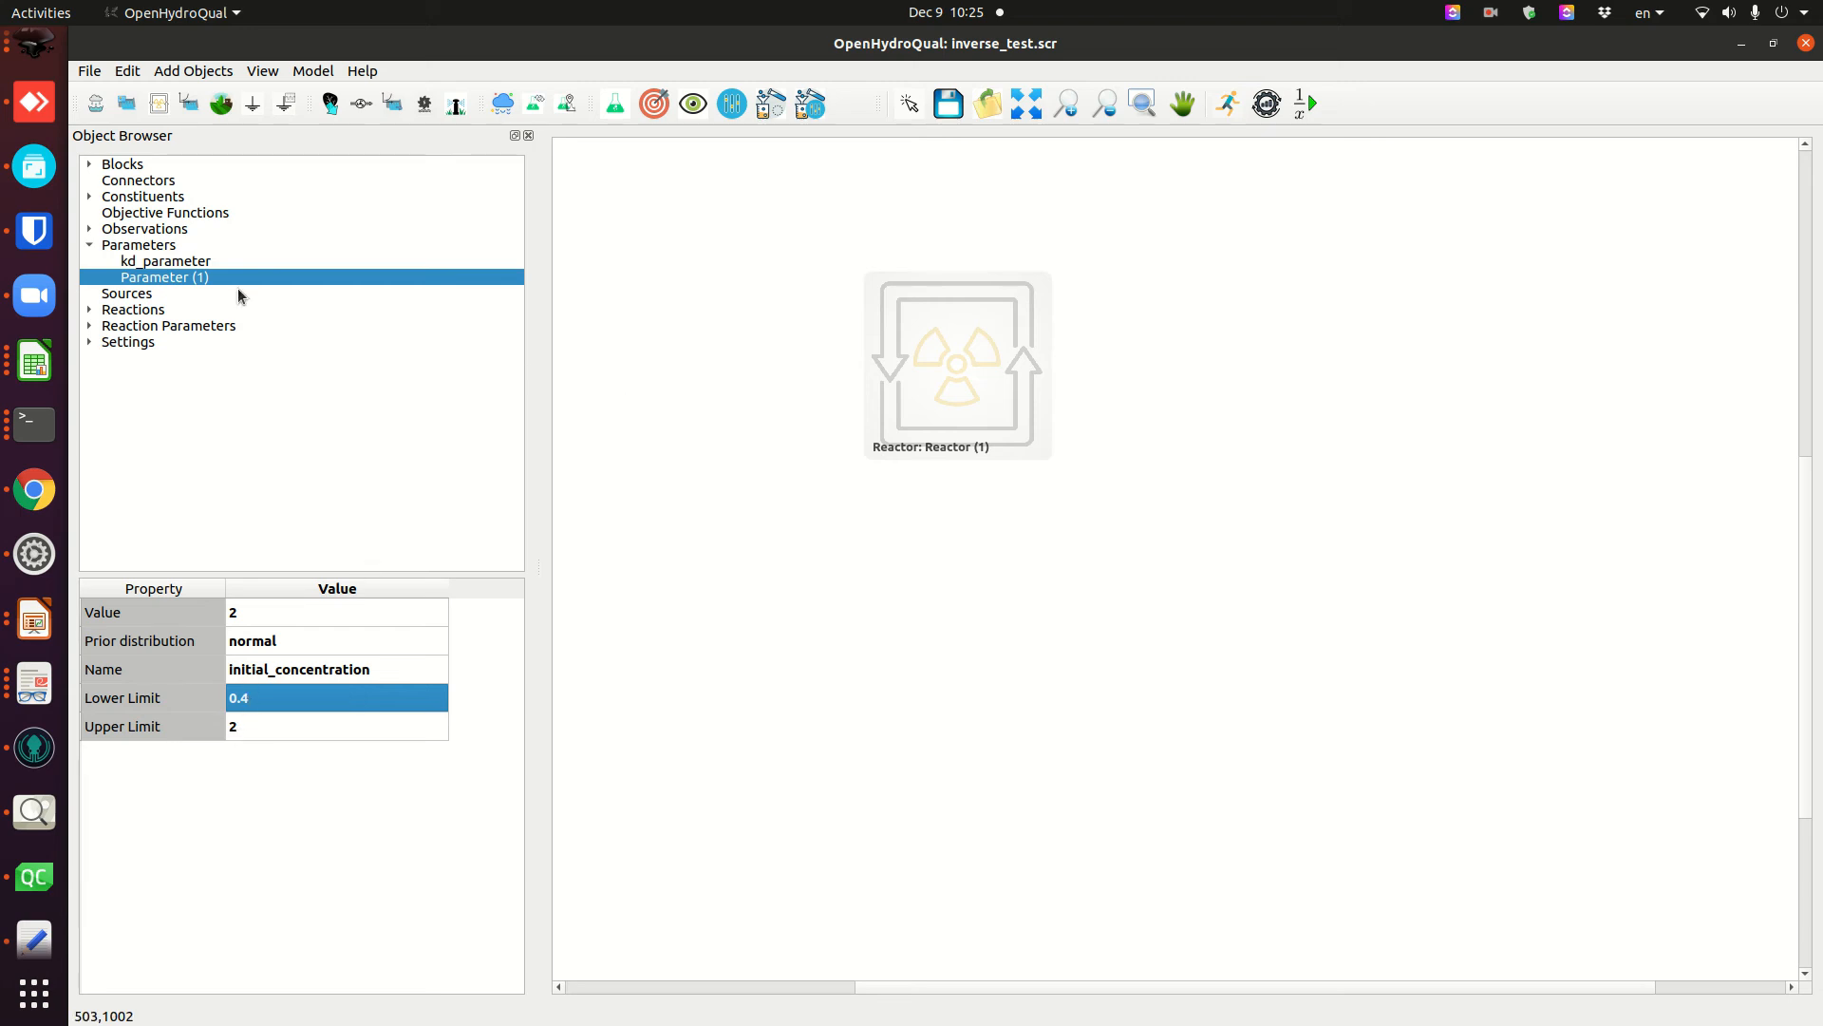
{"action": "left_click", "coordinate": [142, 260]}
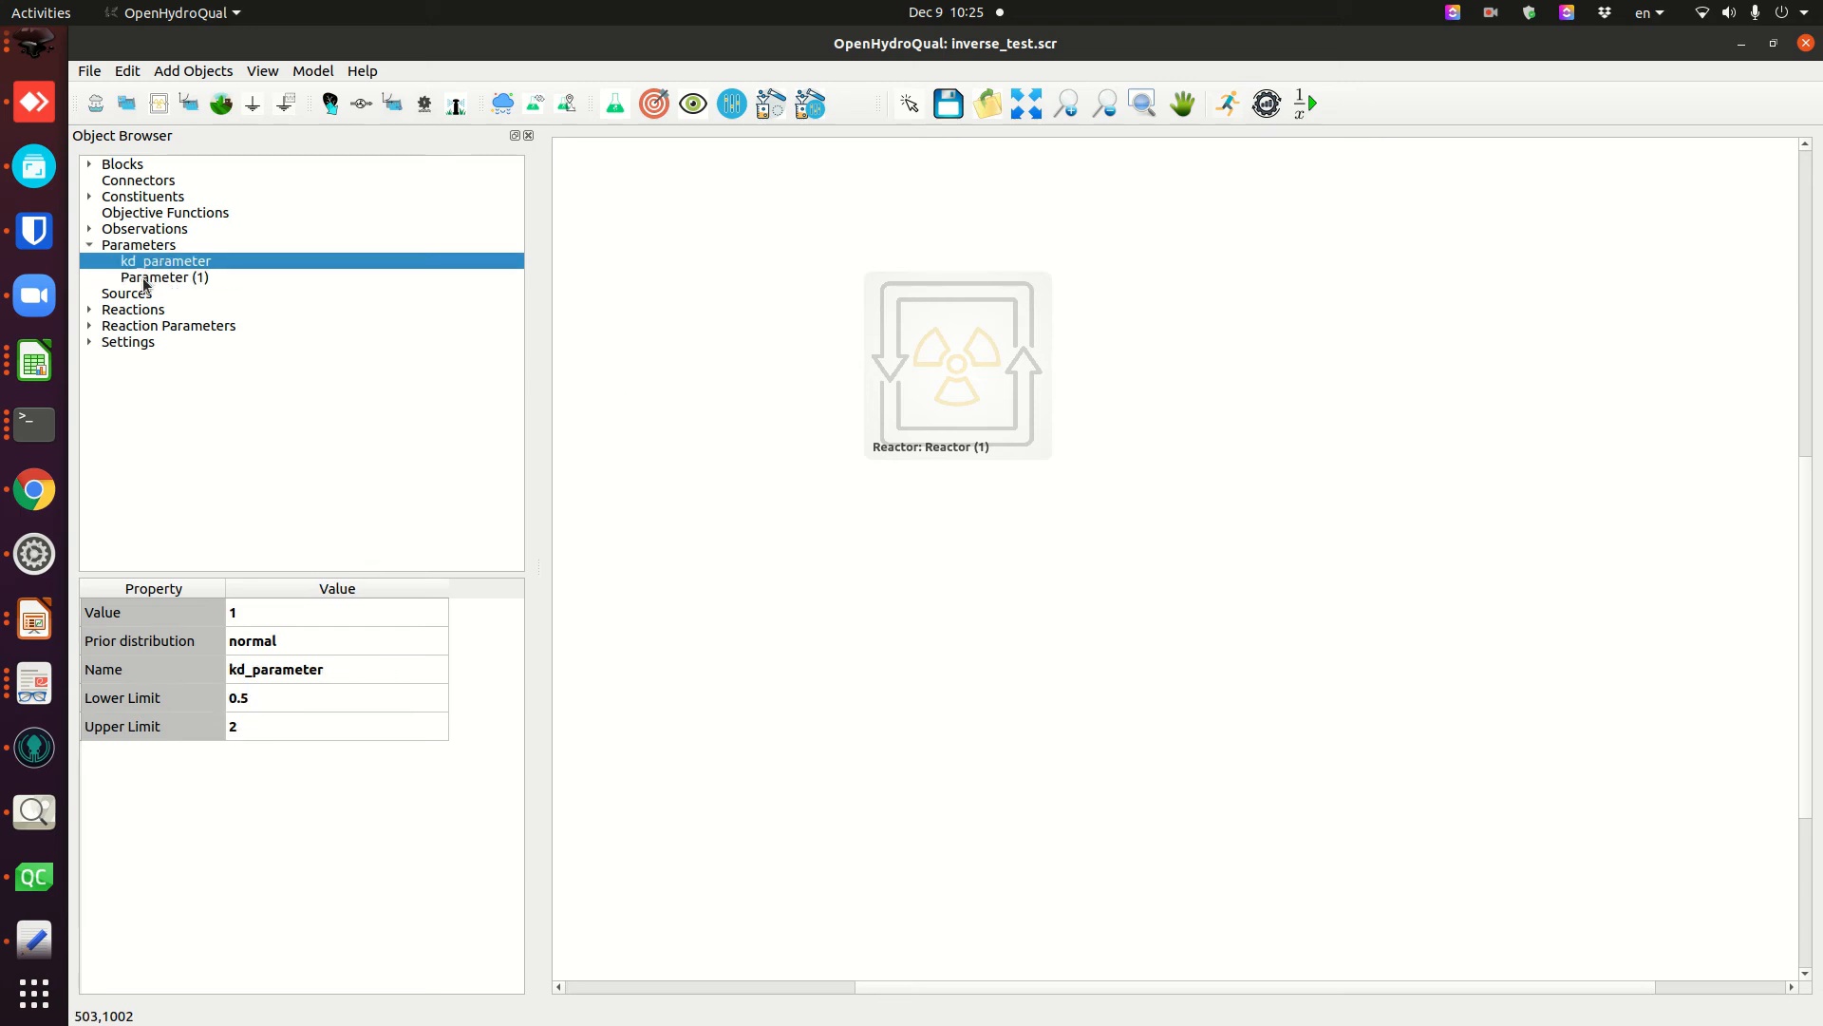
{"action": "left_click", "coordinate": [92, 245]}
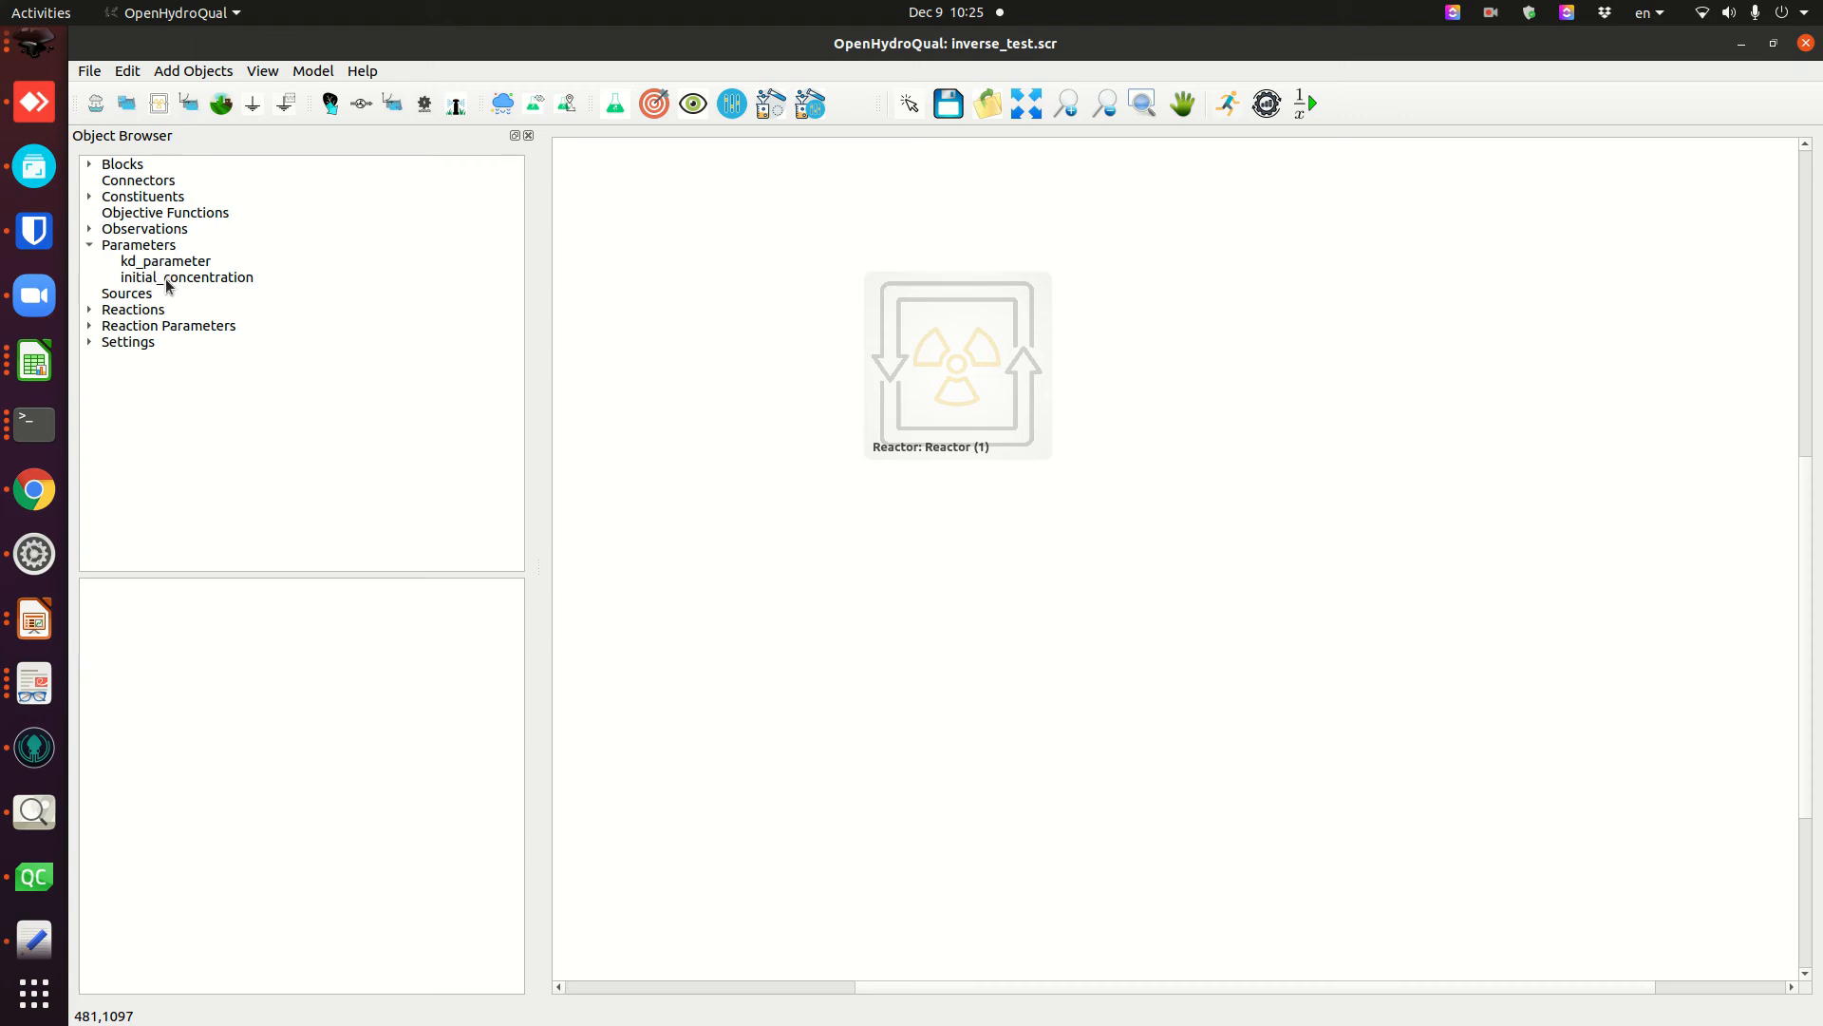
- Link the A:concentration property of Reactor (1) to the initial_concentration parameter and widen its property columns
{"action": "left_click", "coordinate": [952, 369]}
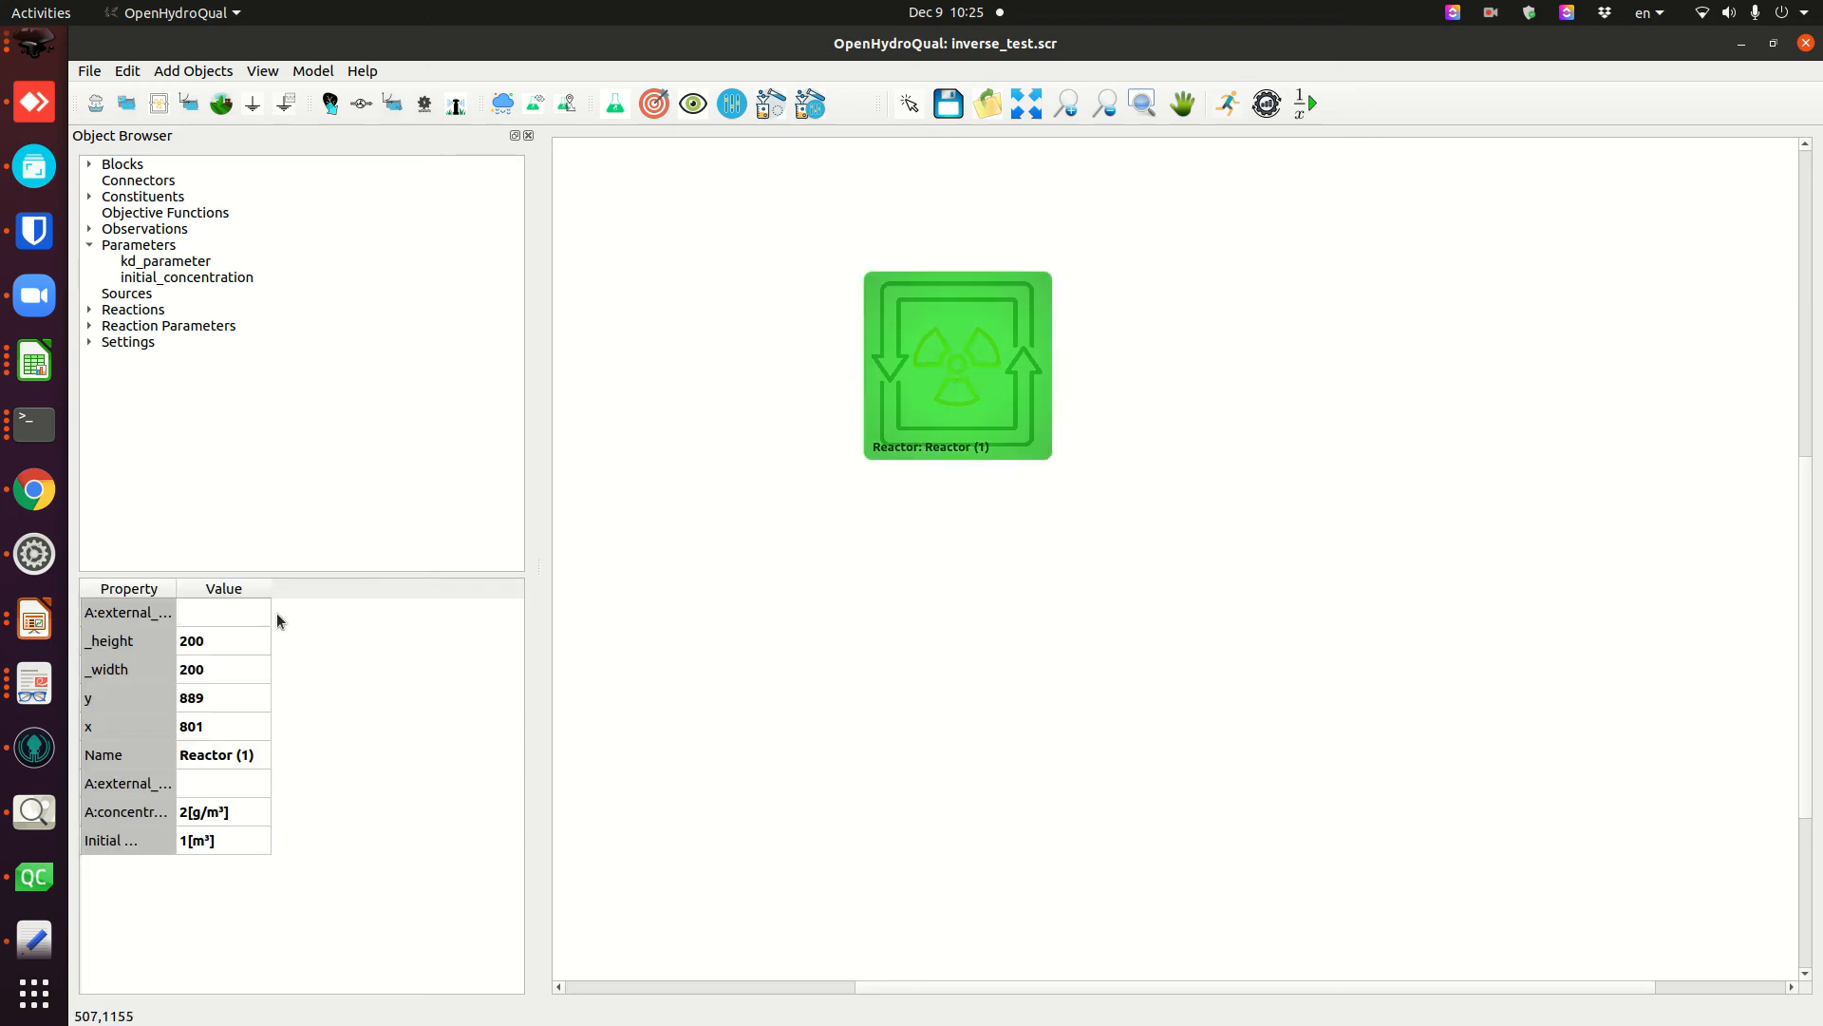
{"action": "left_click_drag", "start_coordinate": [176, 589], "coordinate": [269, 590]}
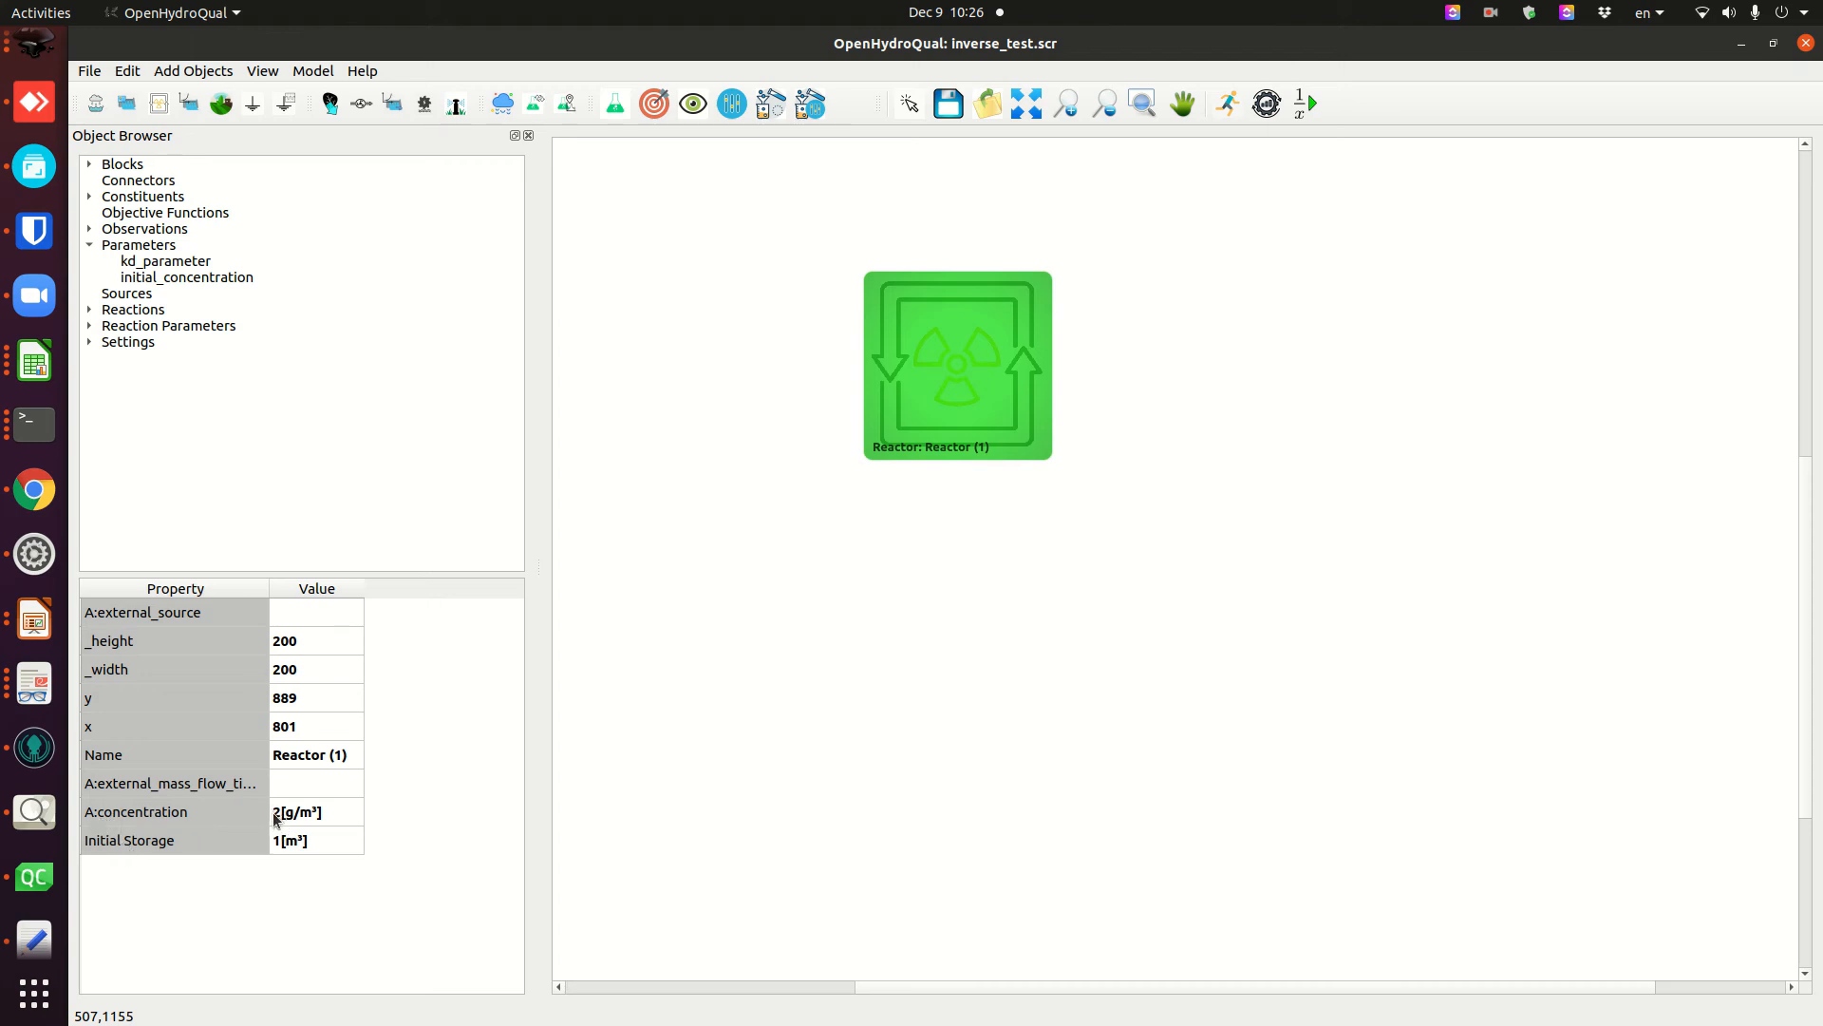
{"action": "right_click", "coordinate": [198, 814]}
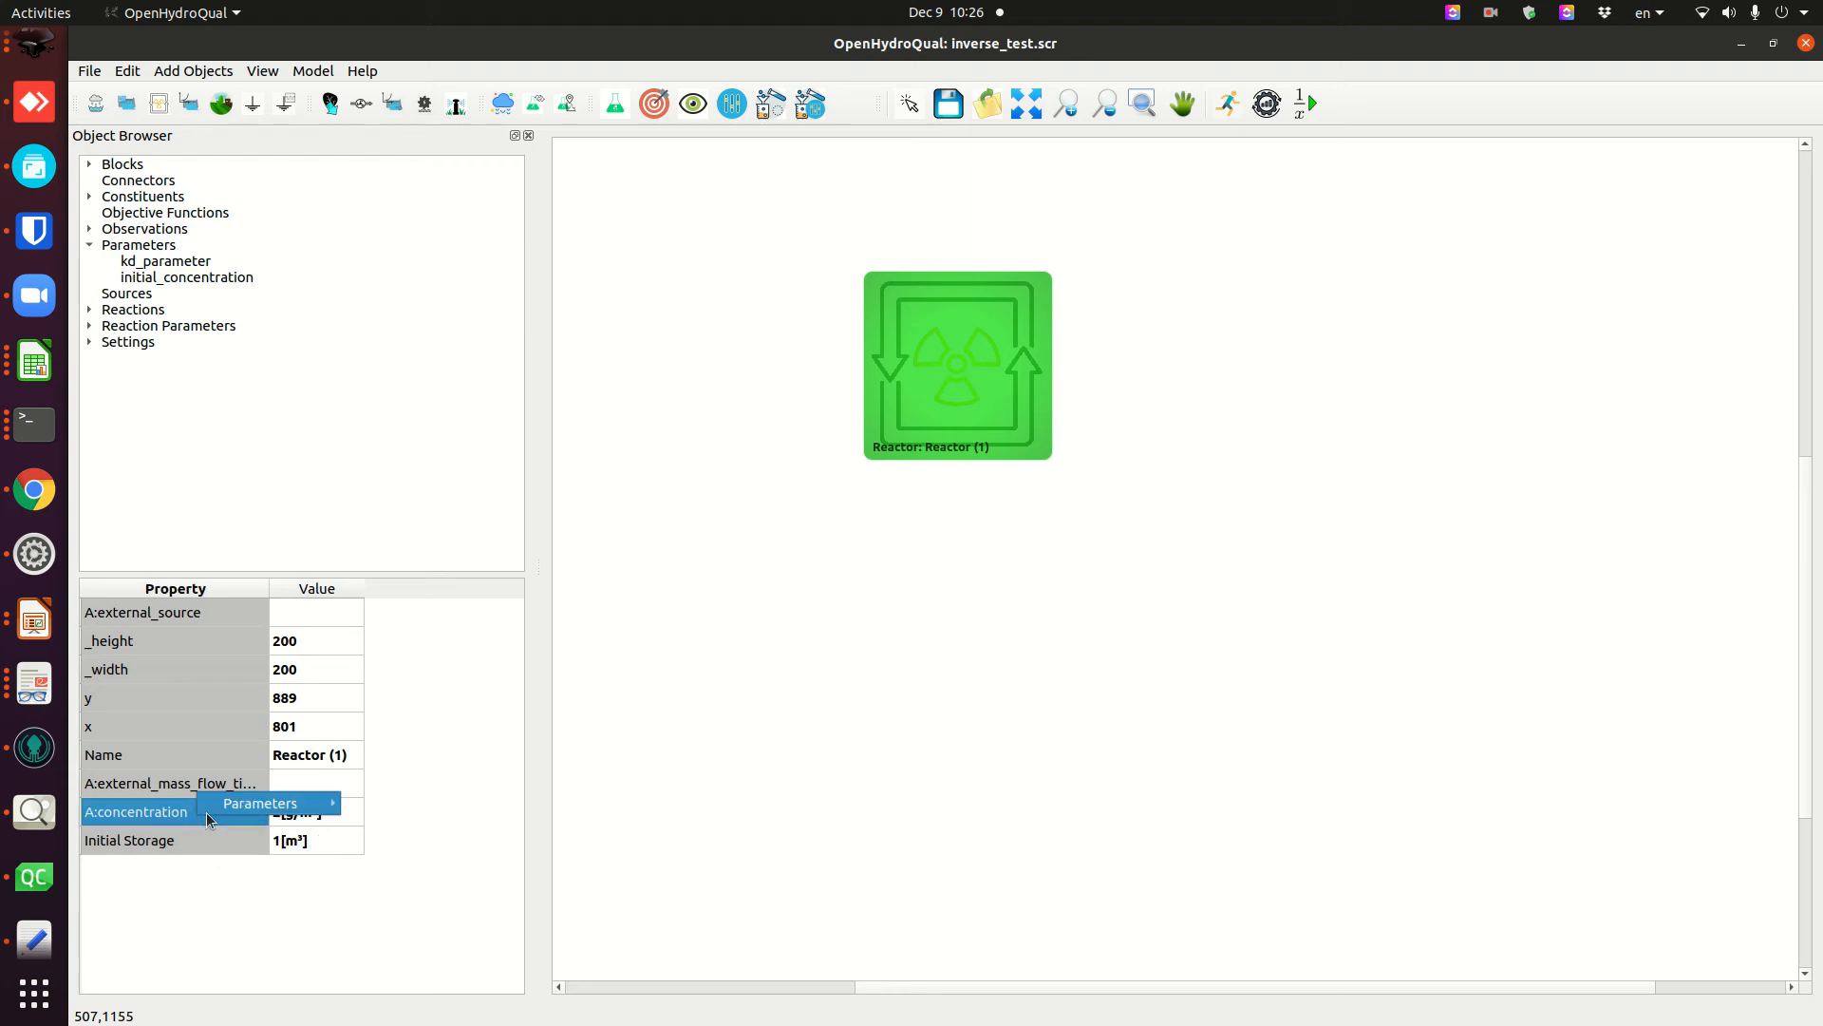
{"action": "mouse_move", "coordinate": [230, 812]}
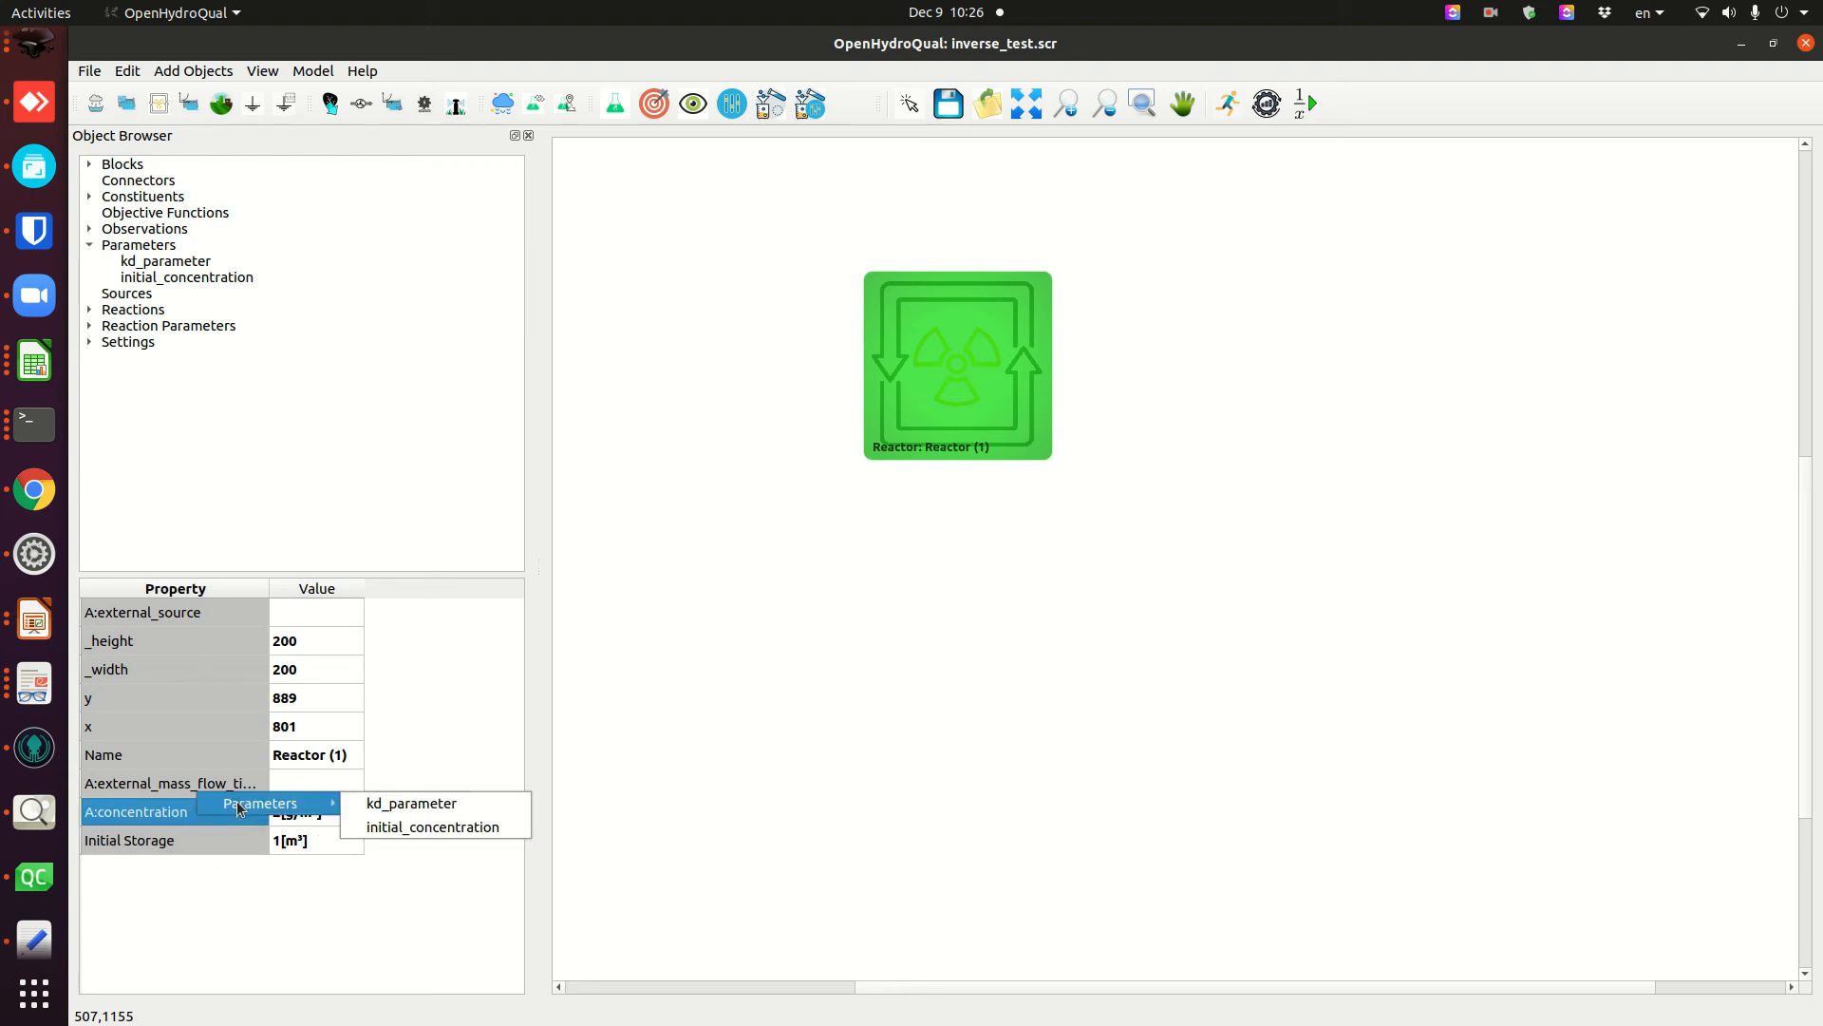
{"action": "left_click", "coordinate": [407, 830]}
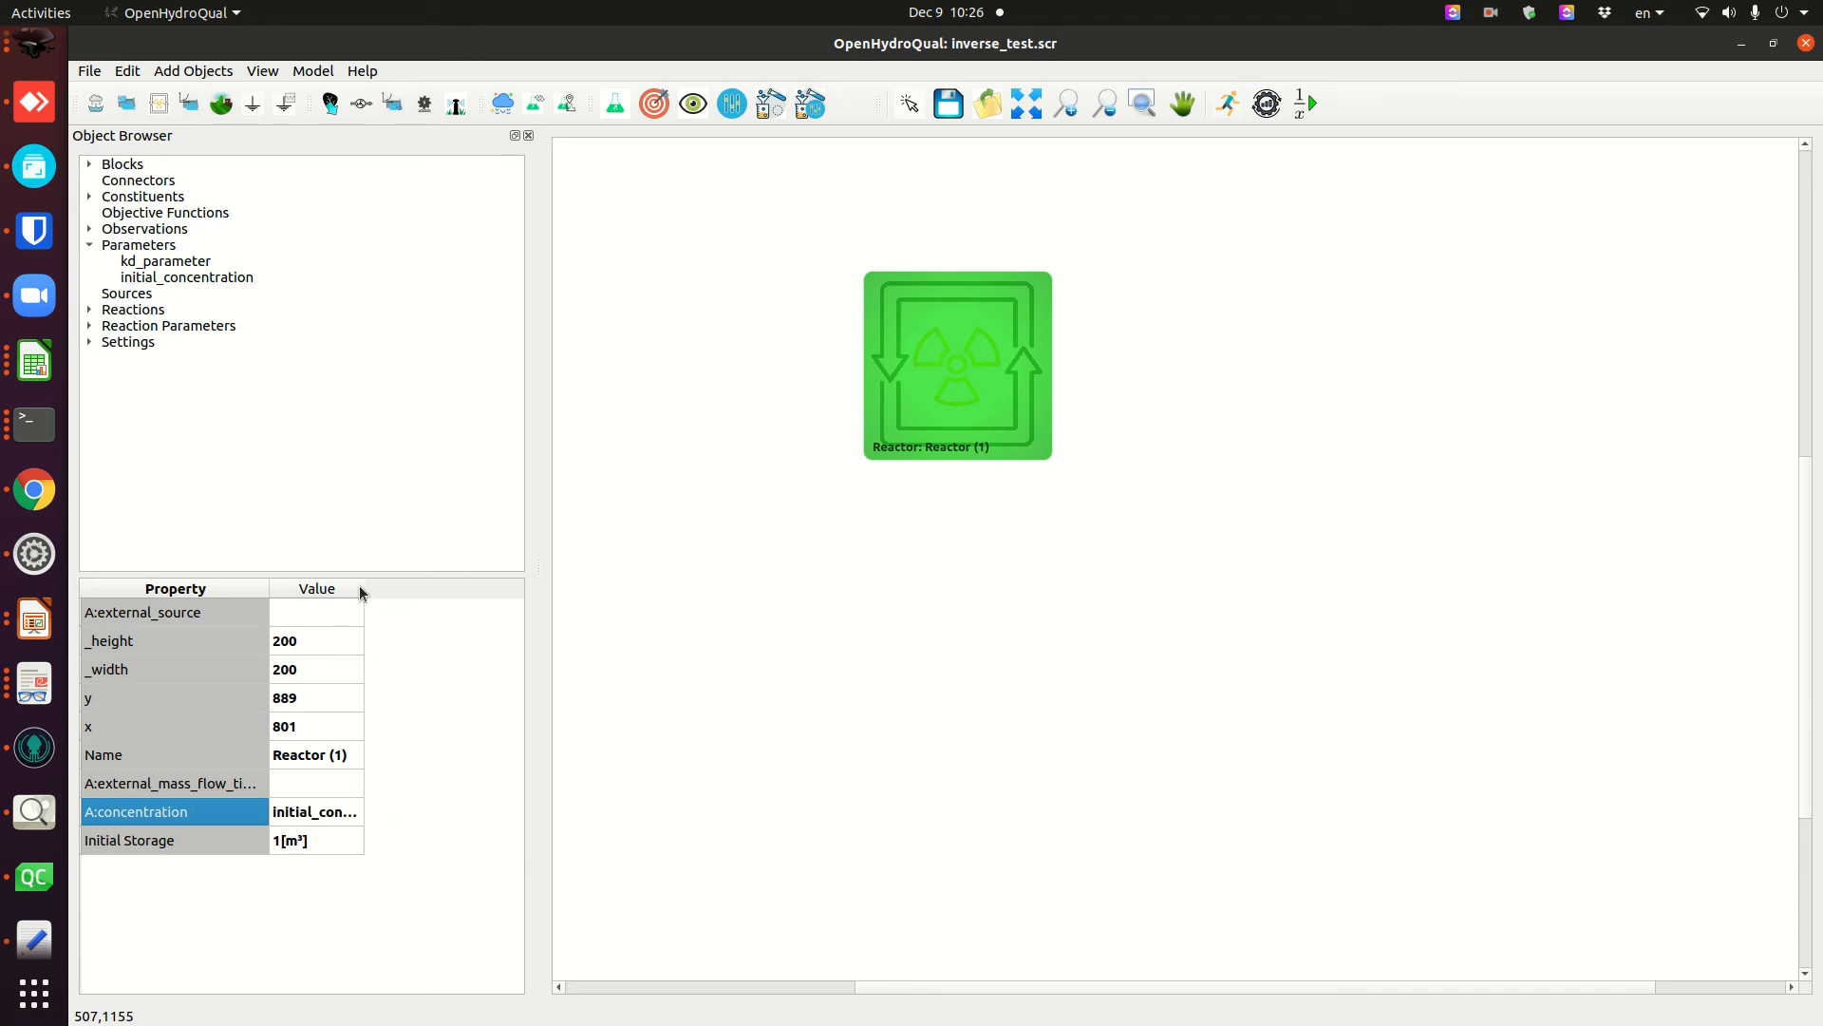
{"action": "left_click_drag", "start_coordinate": [365, 587], "coordinate": [431, 587]}
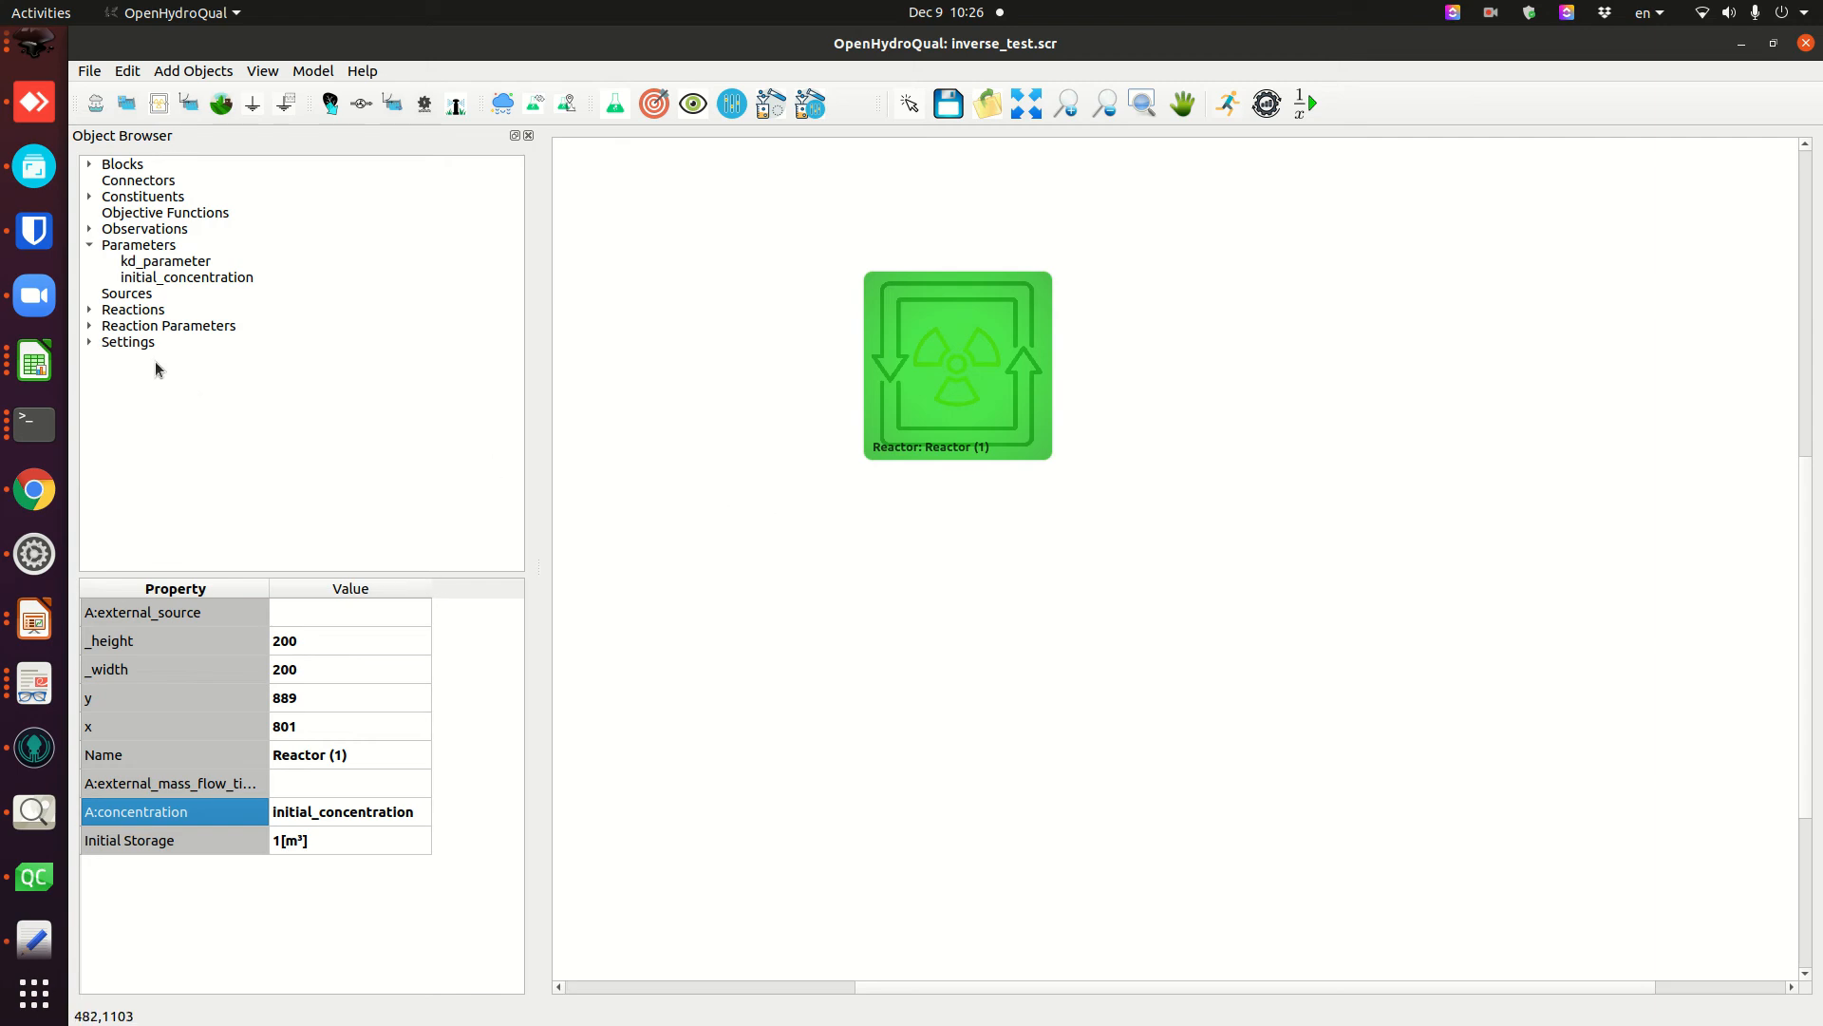
{"action": "left_click", "coordinate": [727, 393]}
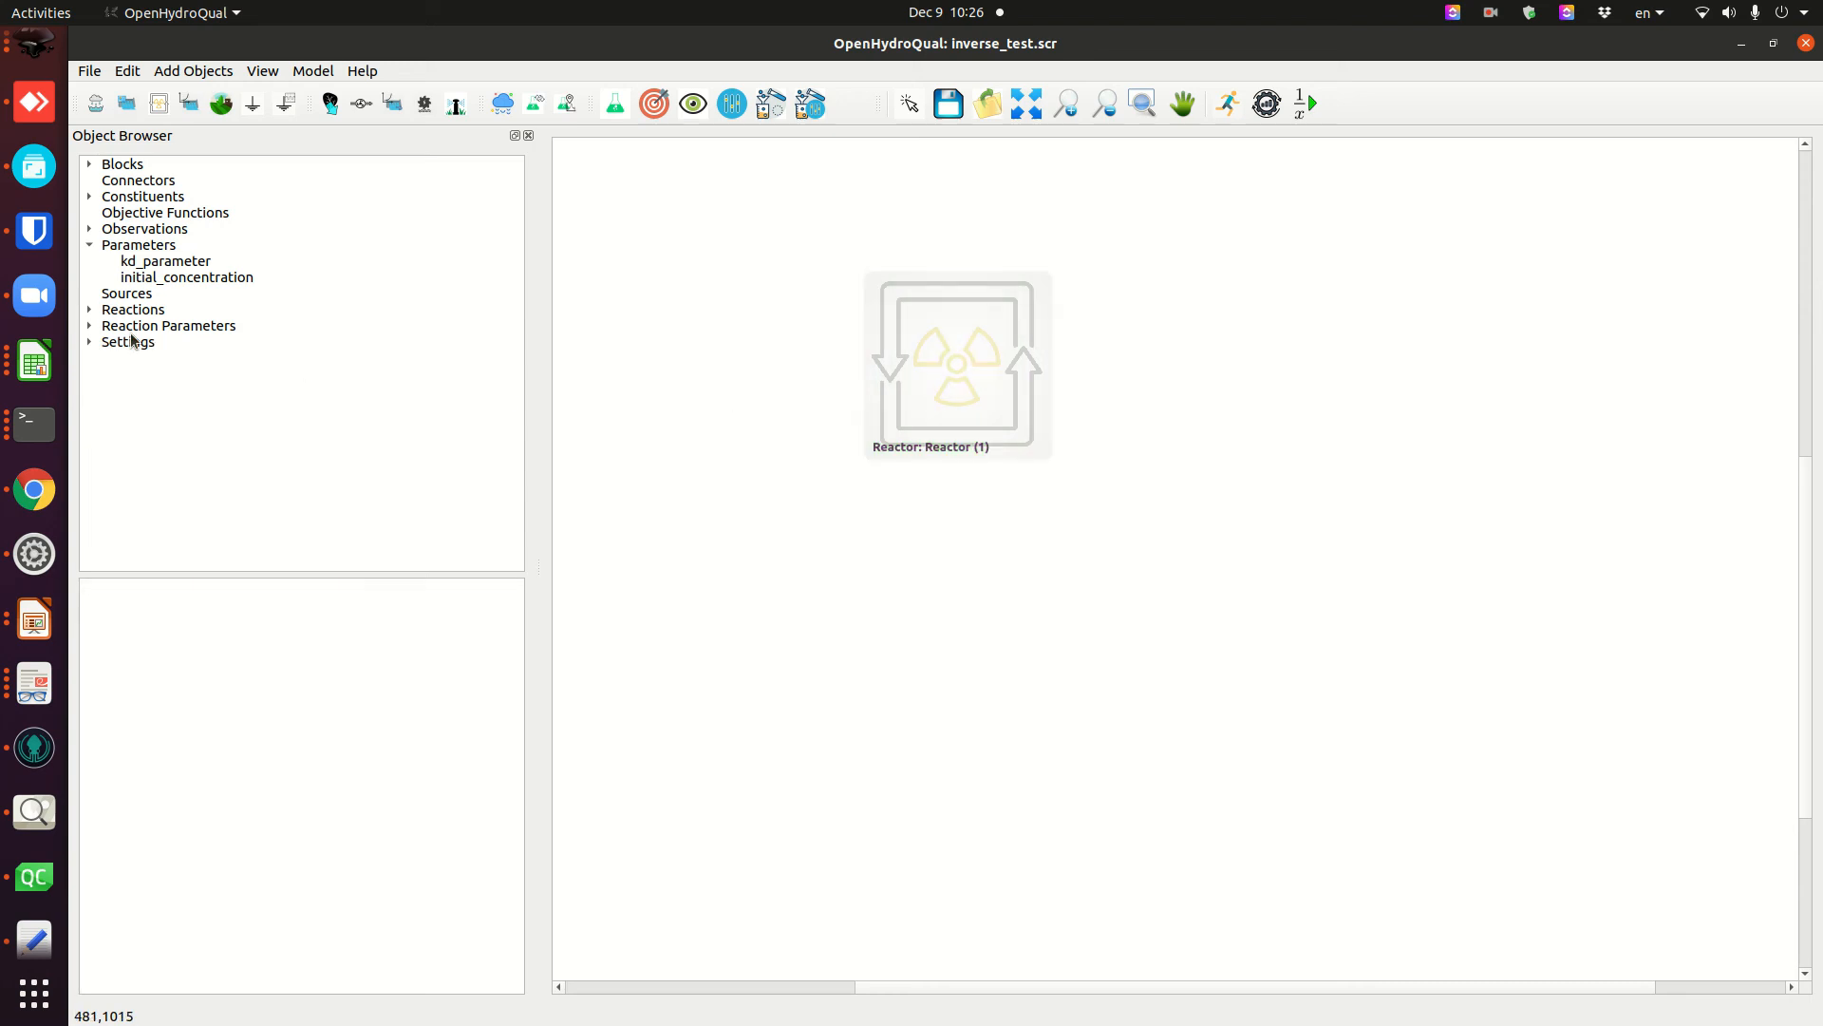
- Link the value of the reaction parameter kd to kd_parameter and check the assignment
{"action": "left_click", "coordinate": [90, 326]}
{"action": "left_click", "coordinate": [130, 343]}
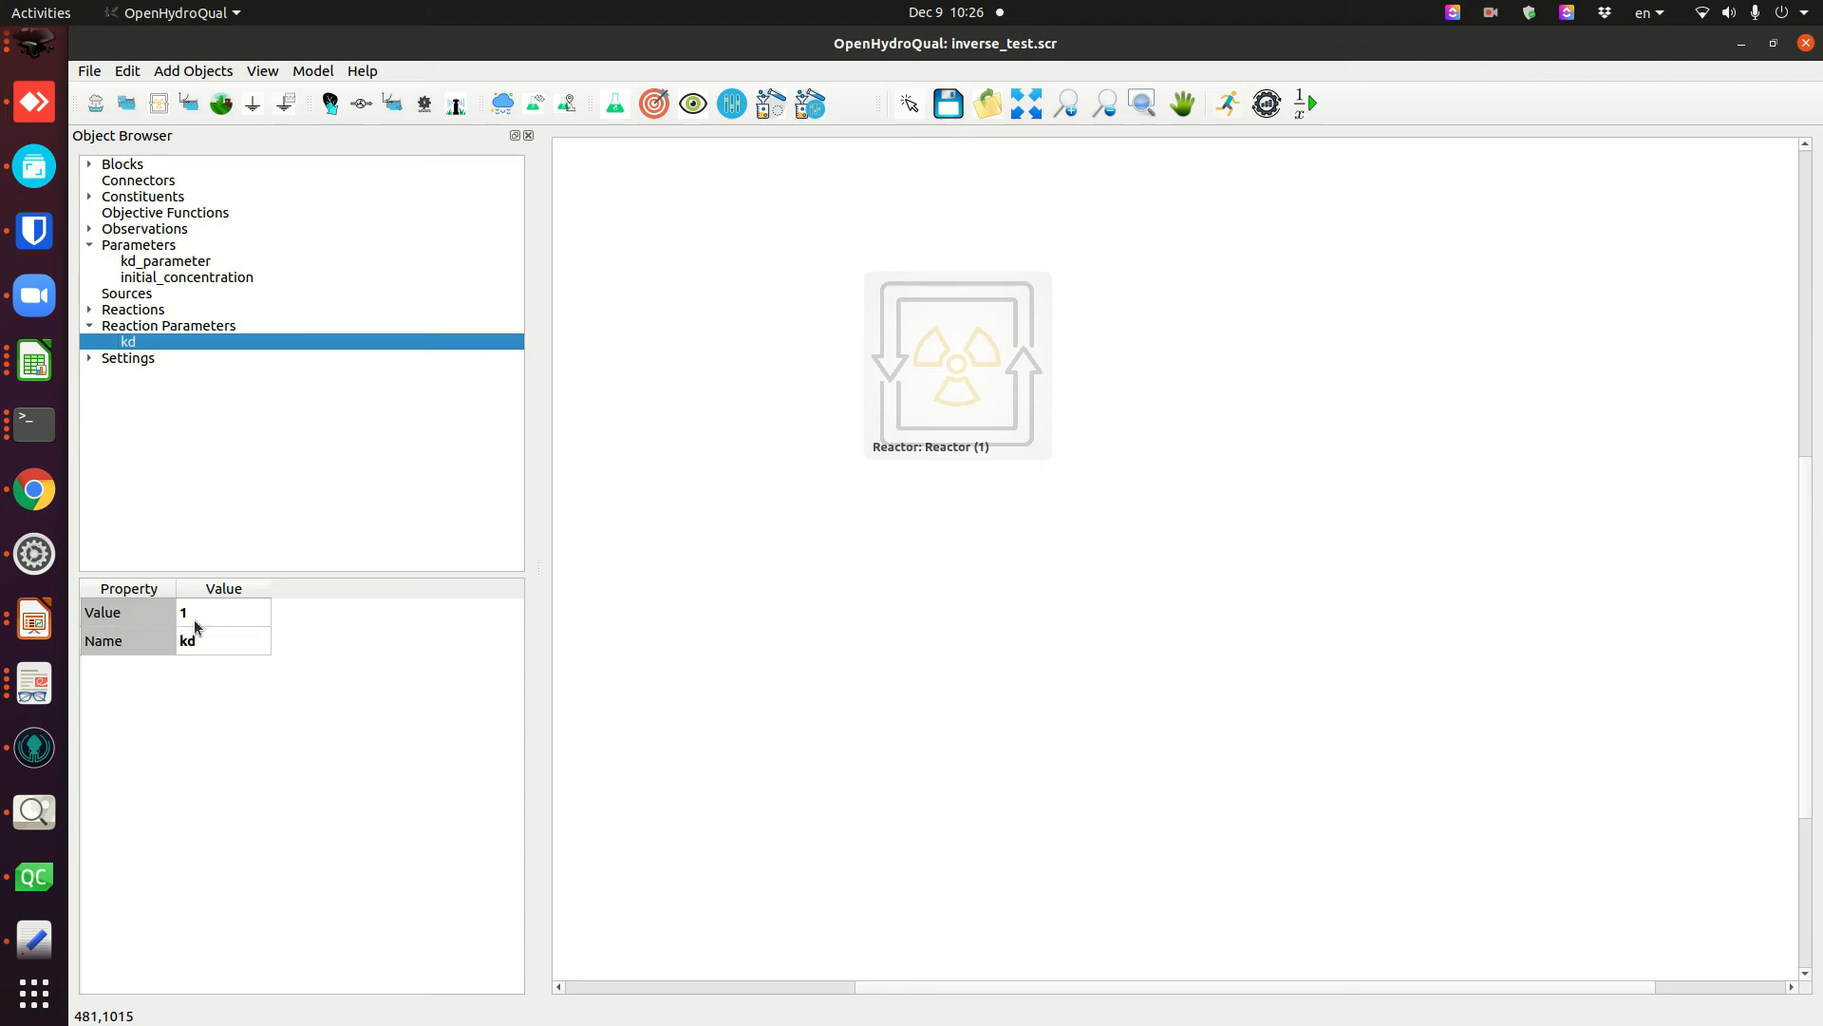
{"action": "right_click", "coordinate": [132, 613]}
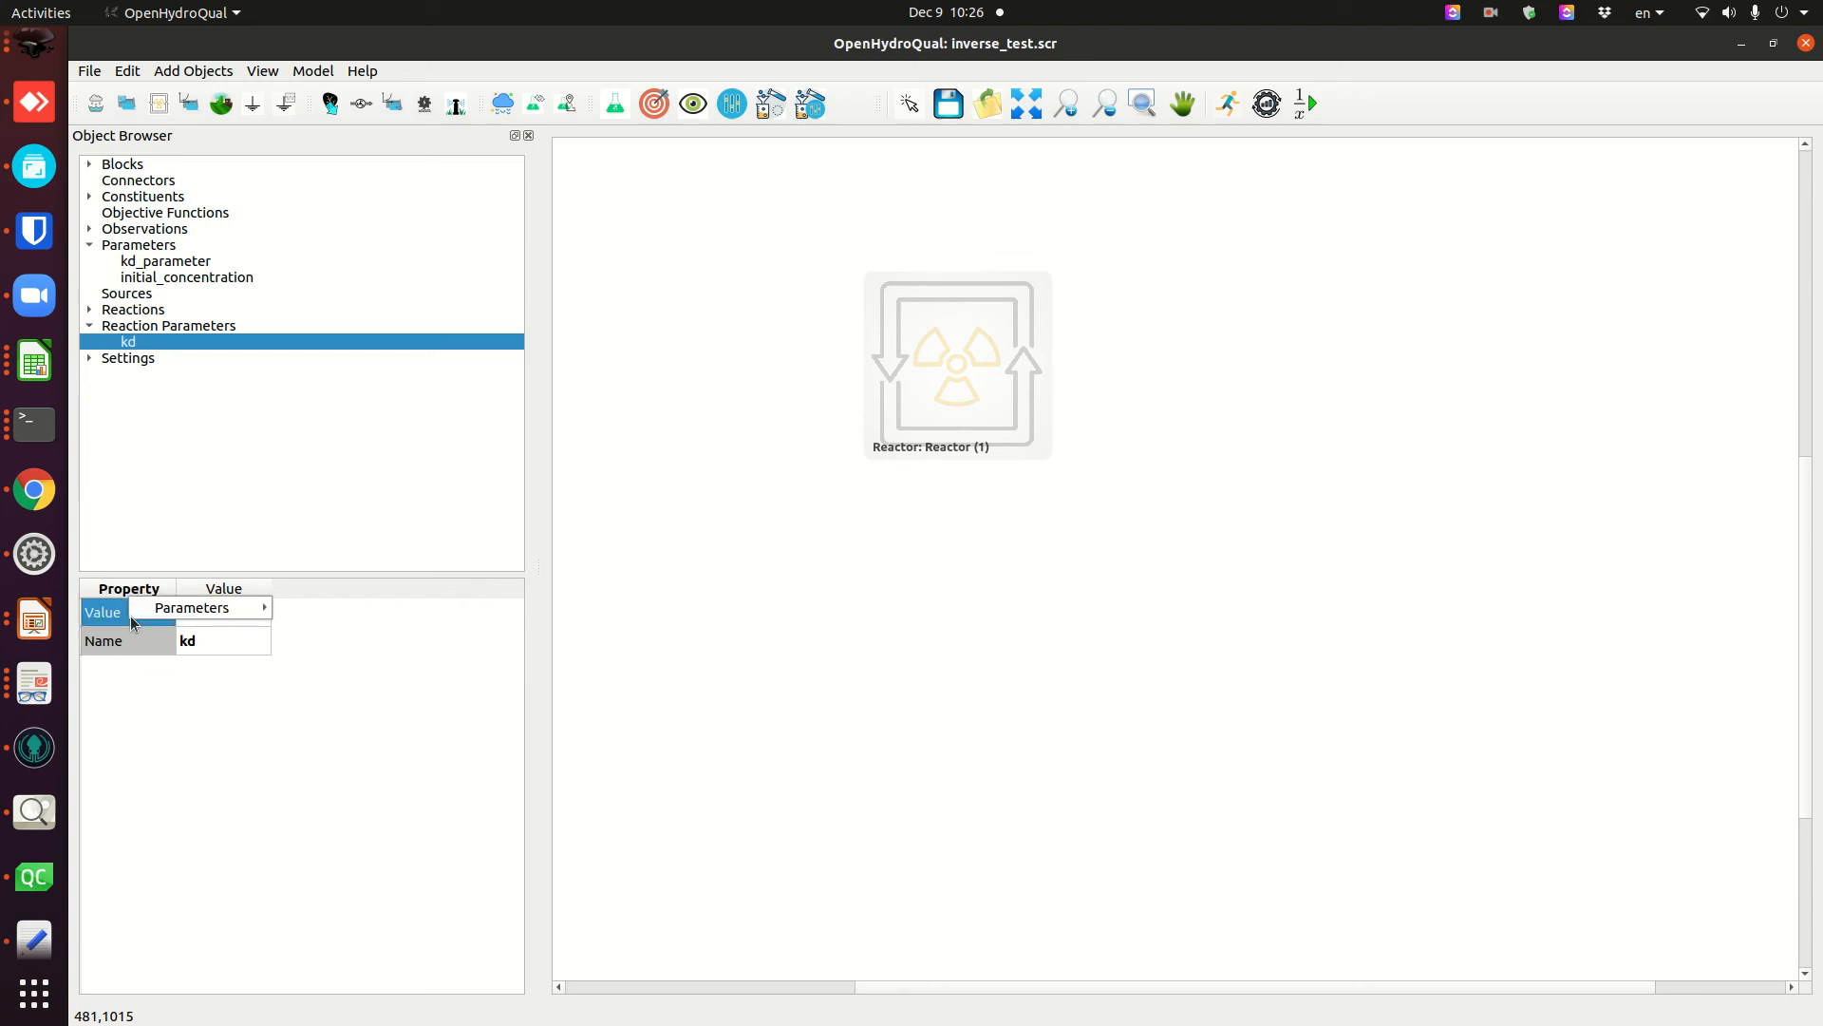
{"action": "mouse_move", "coordinate": [187, 612]}
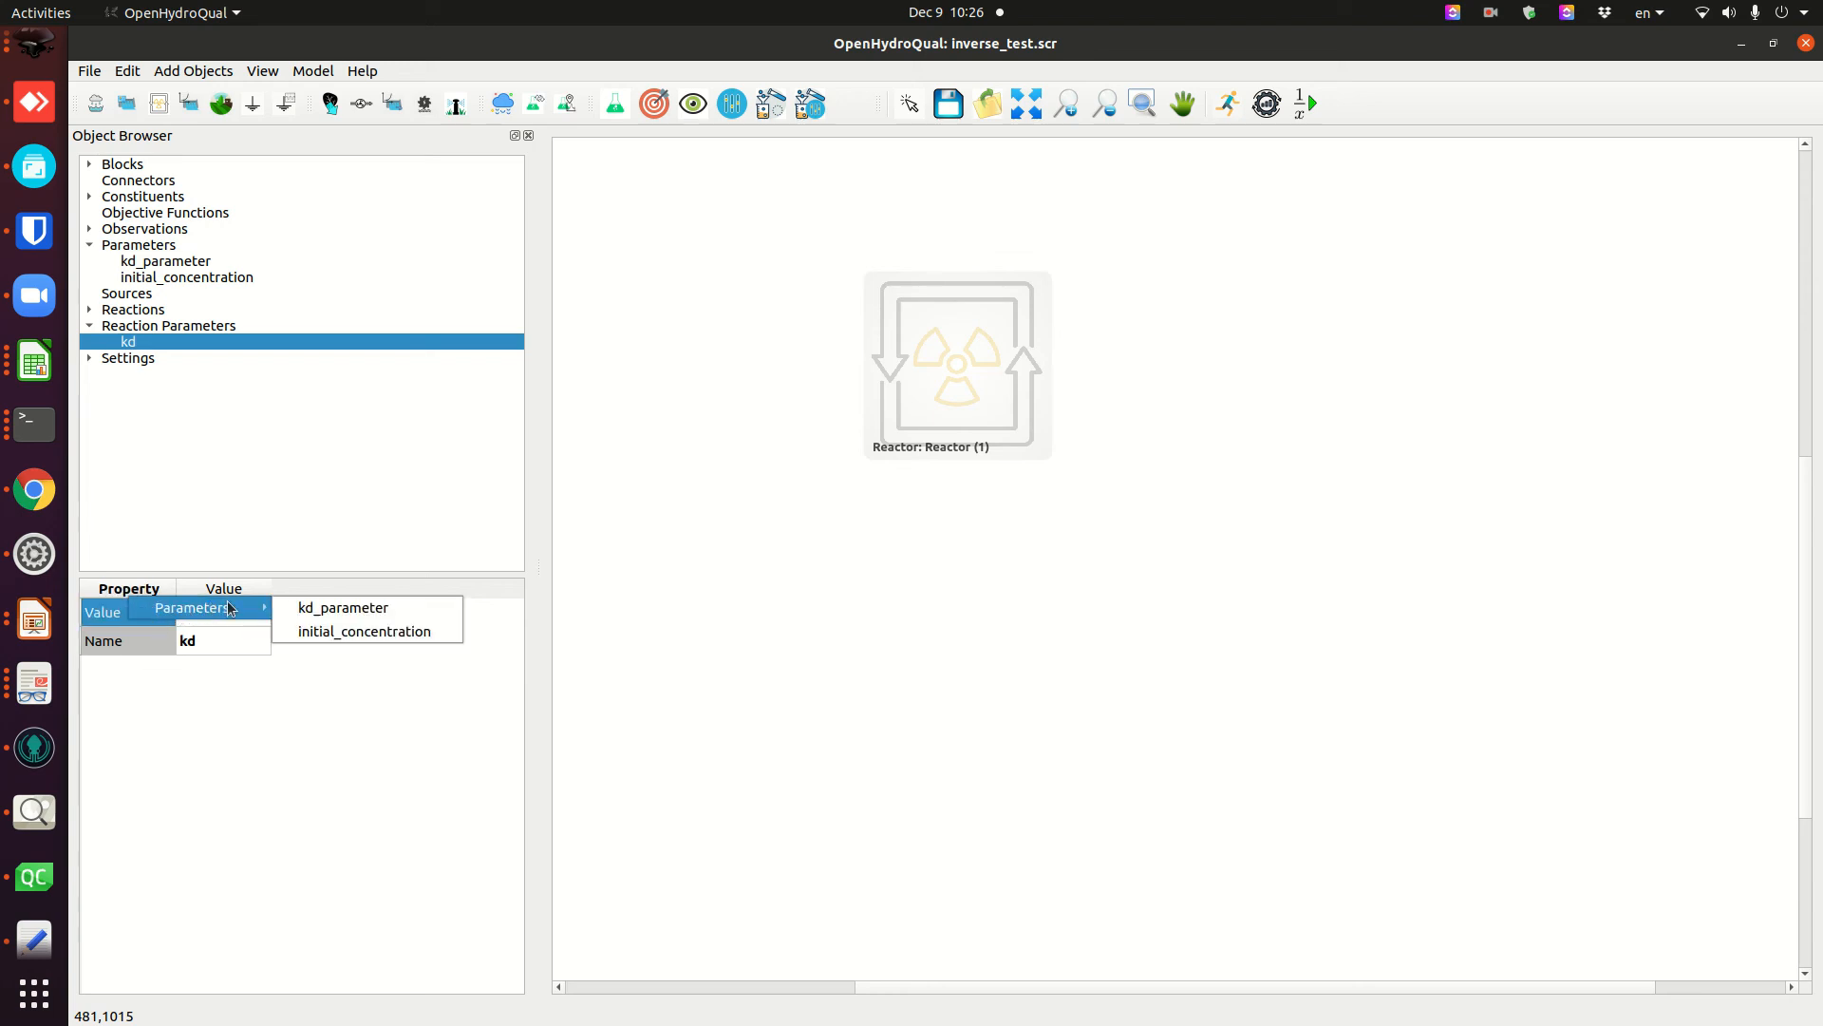
{"action": "left_click", "coordinate": [338, 610]}
{"action": "left_click", "coordinate": [639, 531]}
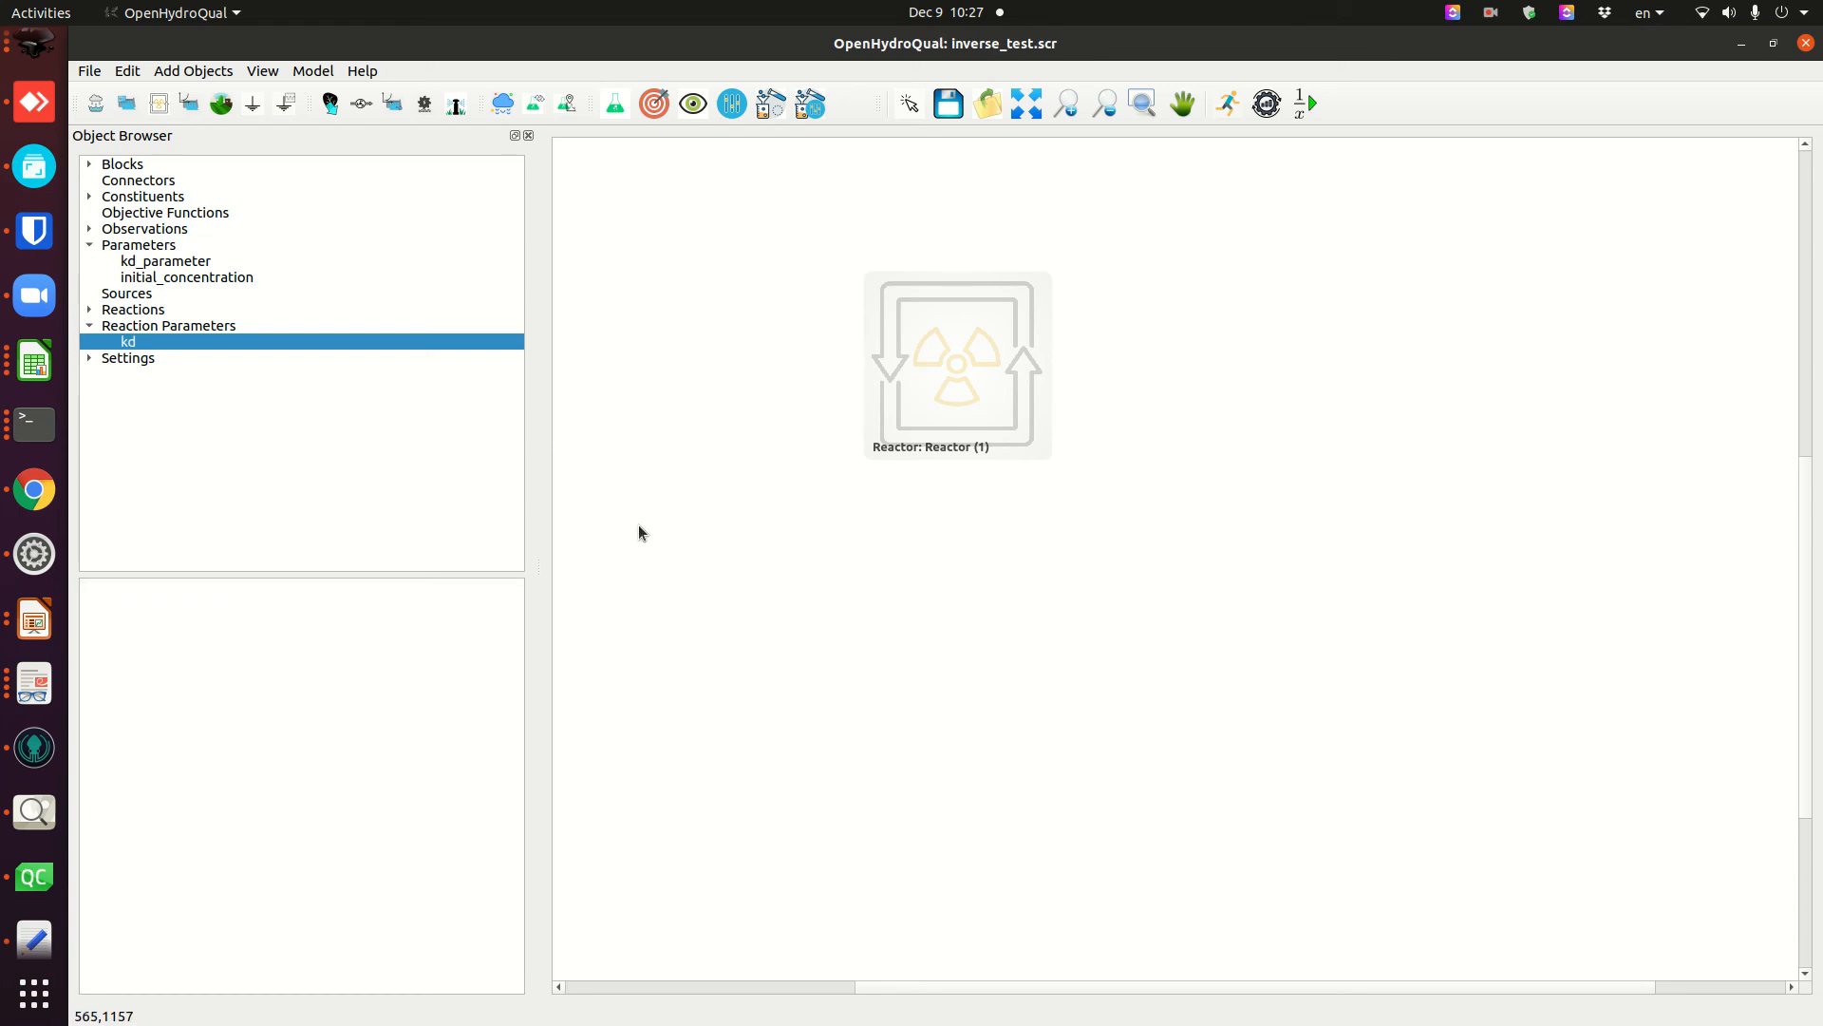
{"action": "left_click", "coordinate": [132, 344]}
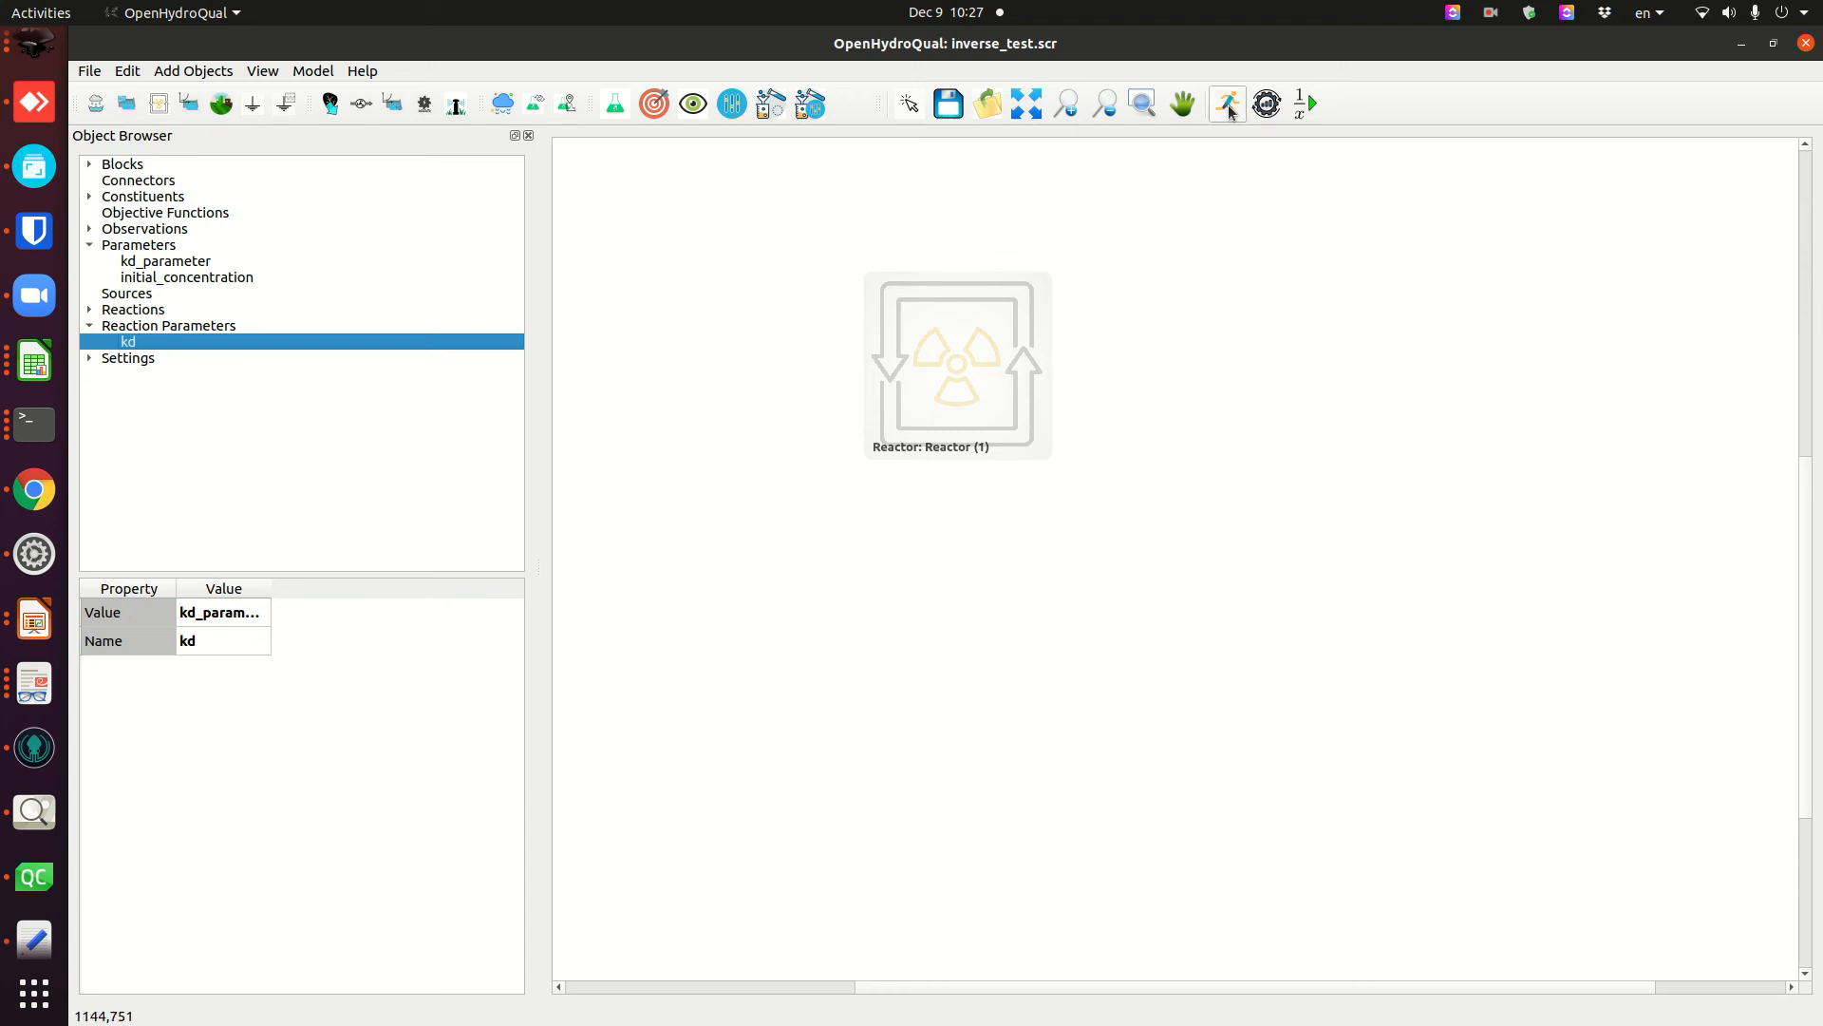
- Review the values and limits of kd_parameter and initial_concentration
{"action": "left_click", "coordinate": [148, 267]}
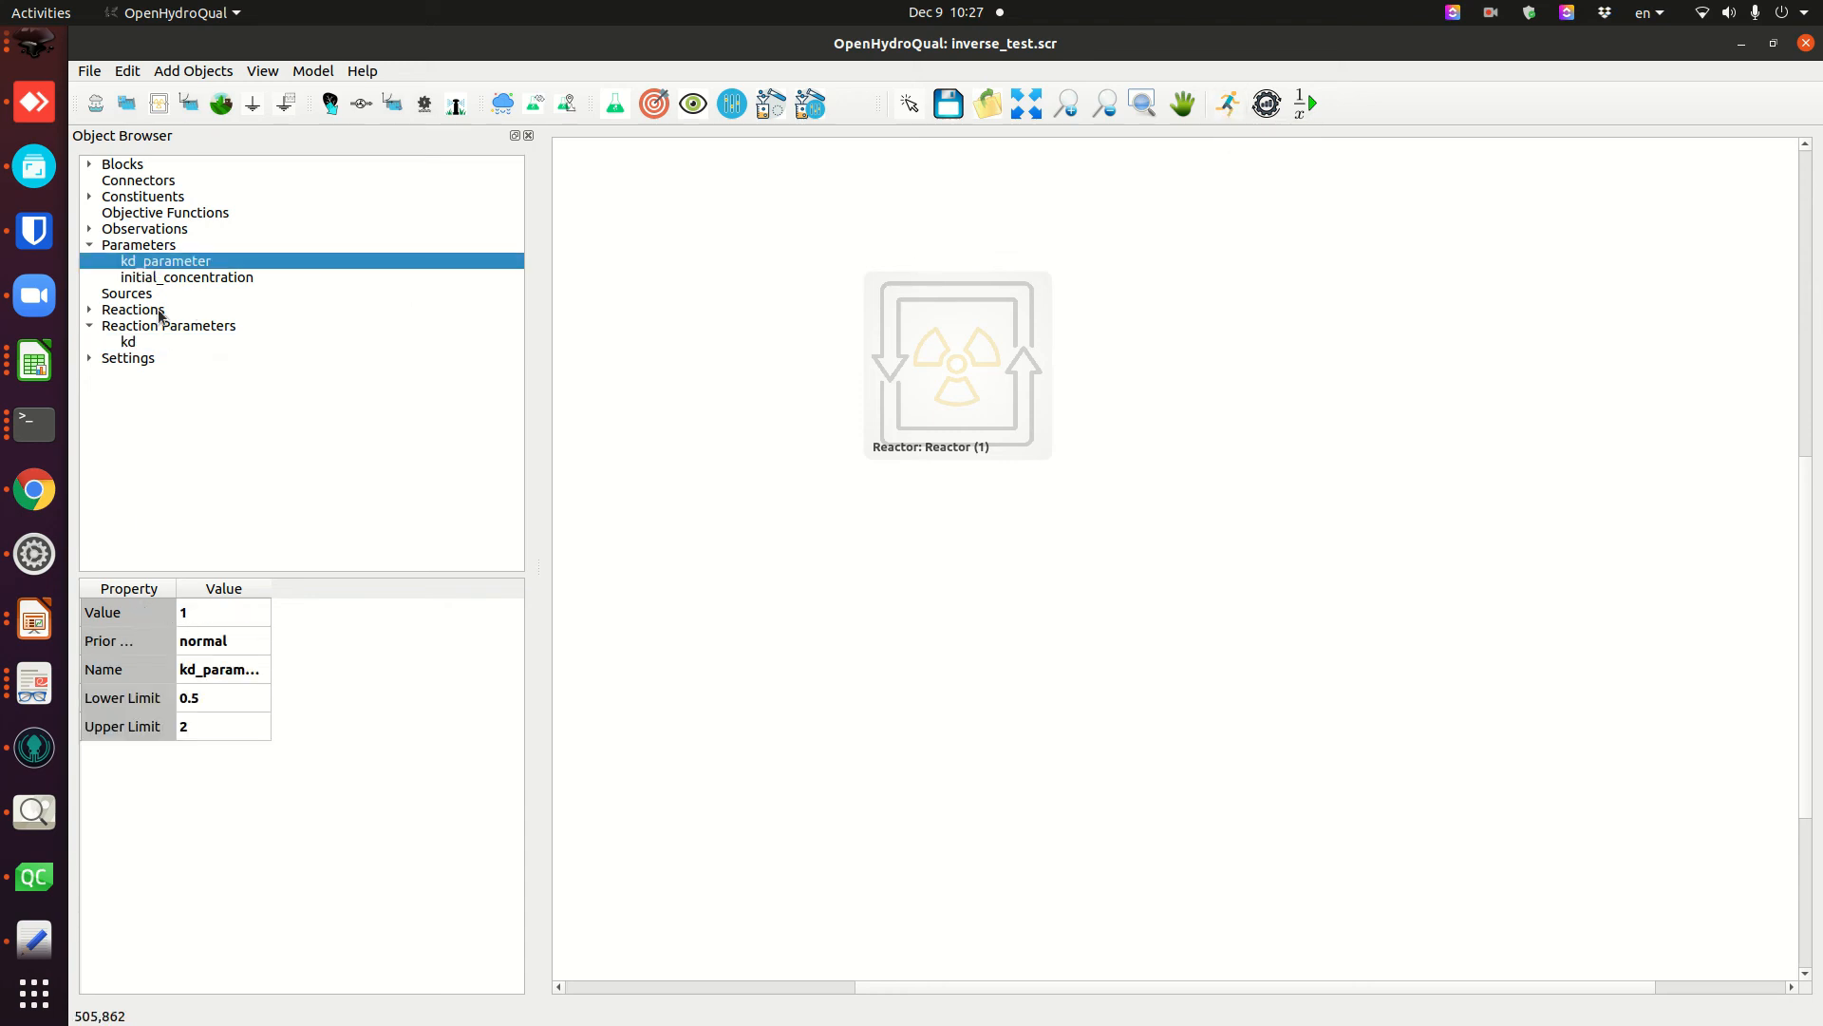
{"action": "left_click", "coordinate": [159, 280]}
{"action": "left_click", "coordinate": [158, 265]}
{"action": "left_click", "coordinate": [185, 278]}
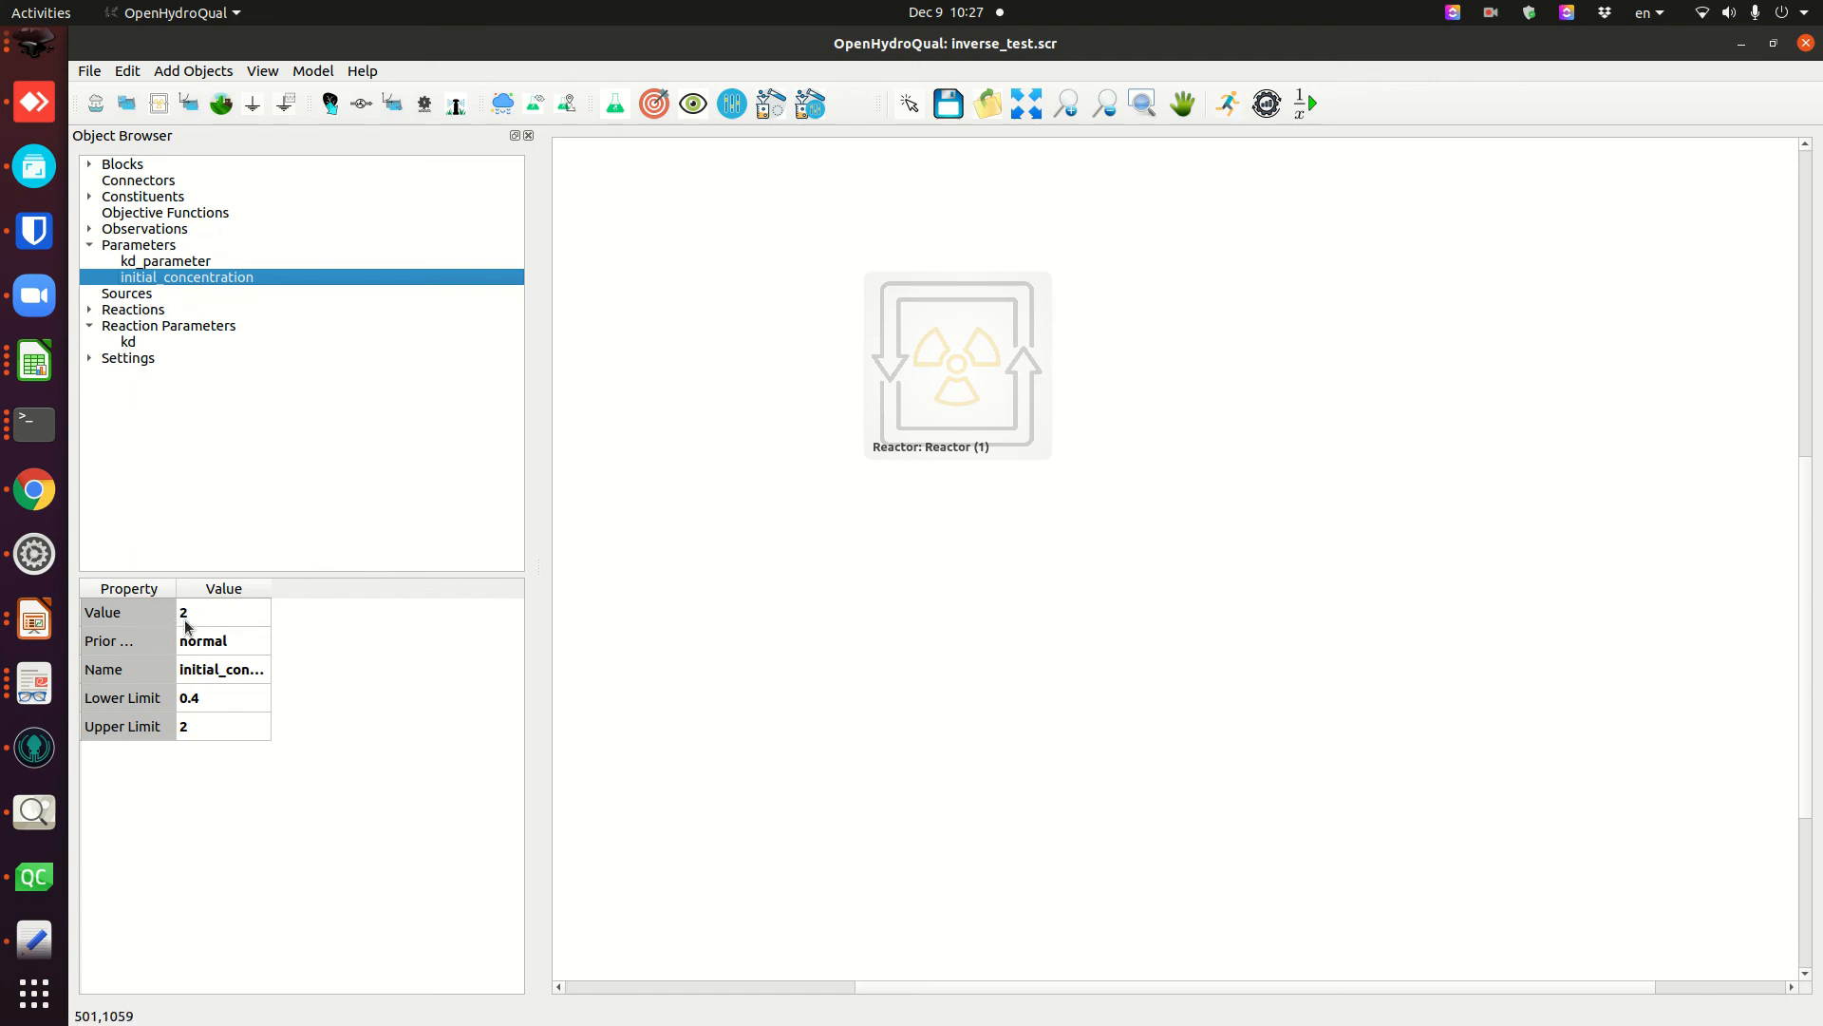
- Run the forward simulation and plot the modeled expression result of observed_concentration, moving the plot window aside
{"action": "left_click", "coordinate": [1228, 103]}
{"action": "left_click", "coordinate": [1213, 279]}
{"action": "left_click", "coordinate": [89, 229]}
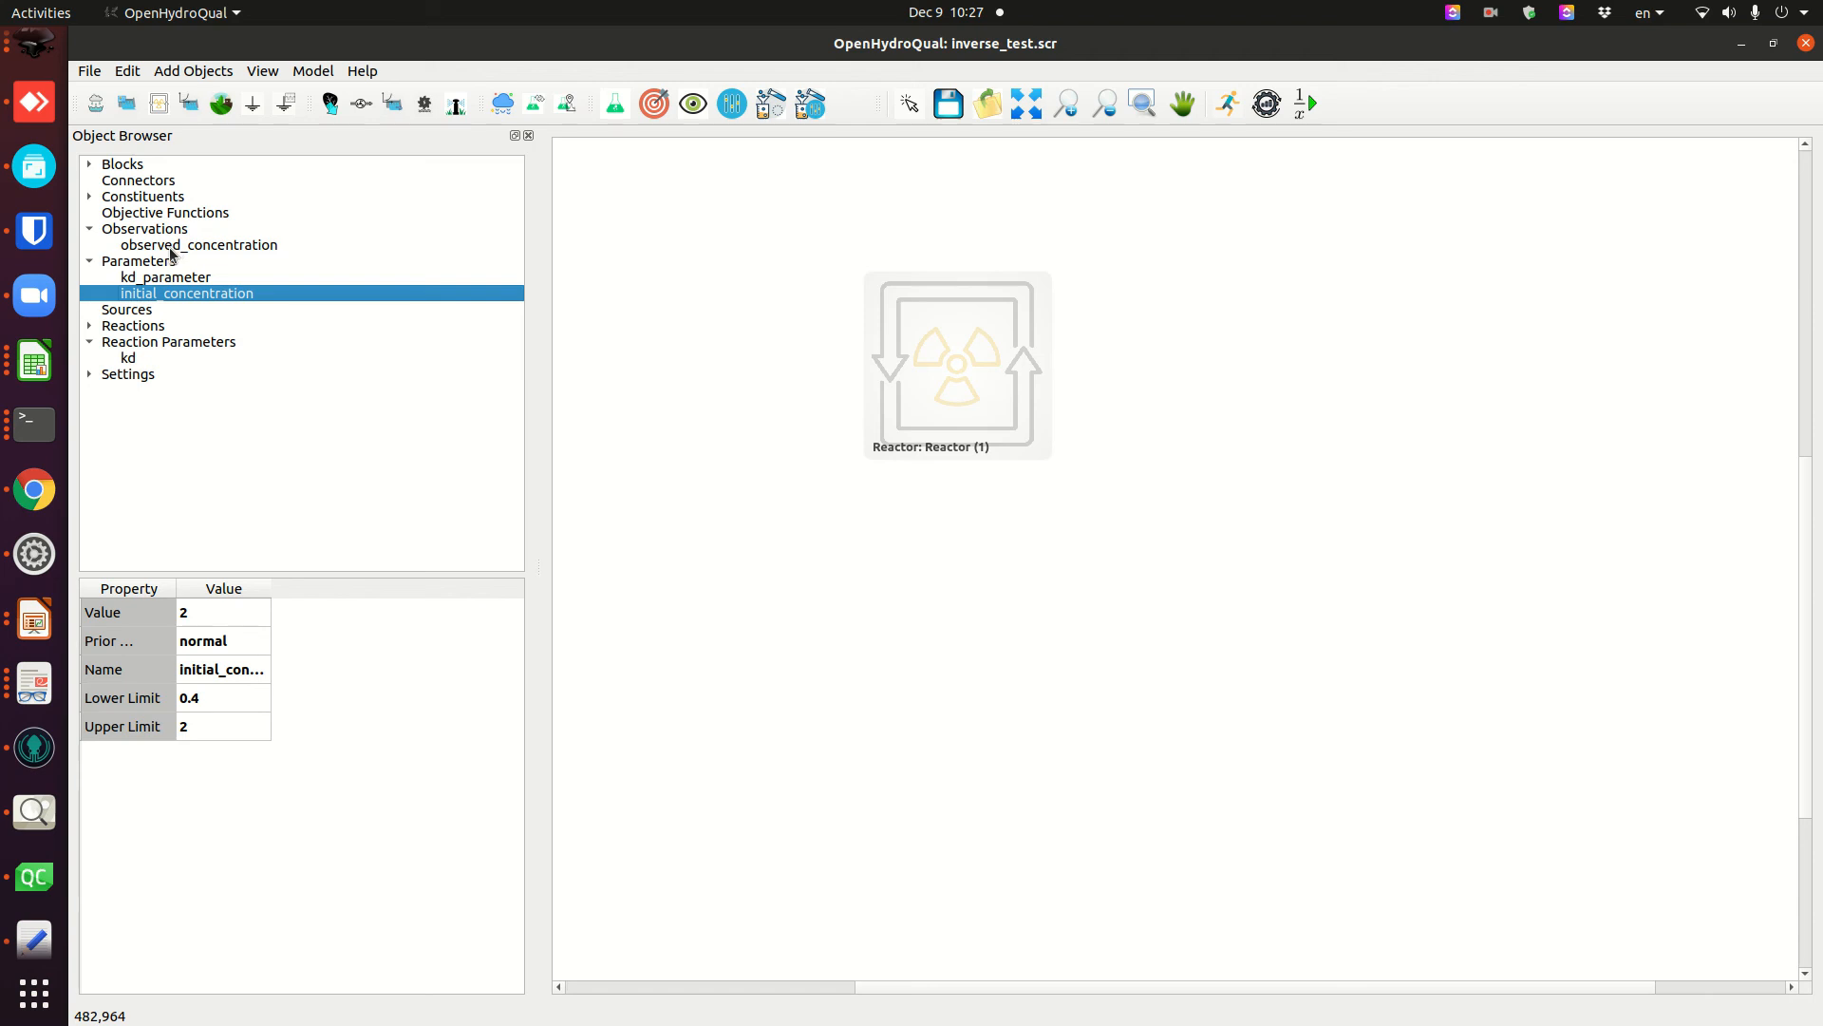
{"action": "left_click", "coordinate": [171, 246]}
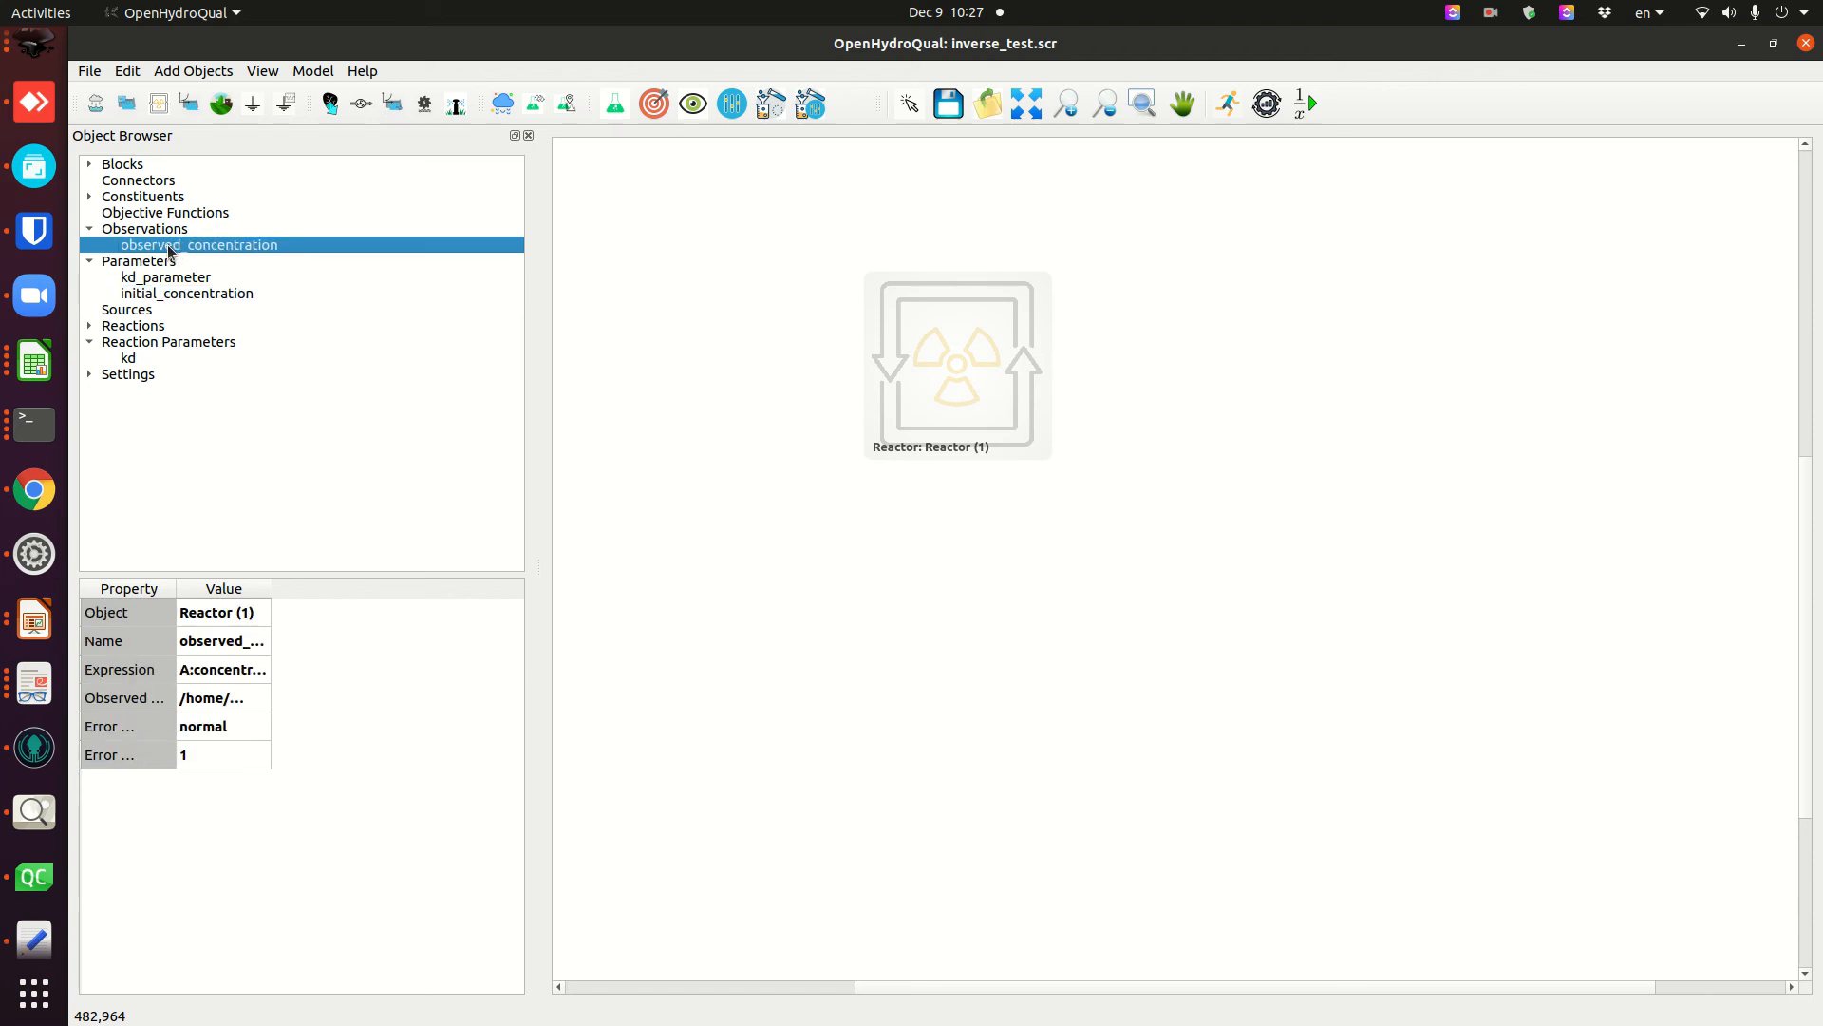
{"action": "right_click", "coordinate": [179, 245]}
{"action": "mouse_move", "coordinate": [218, 280]}
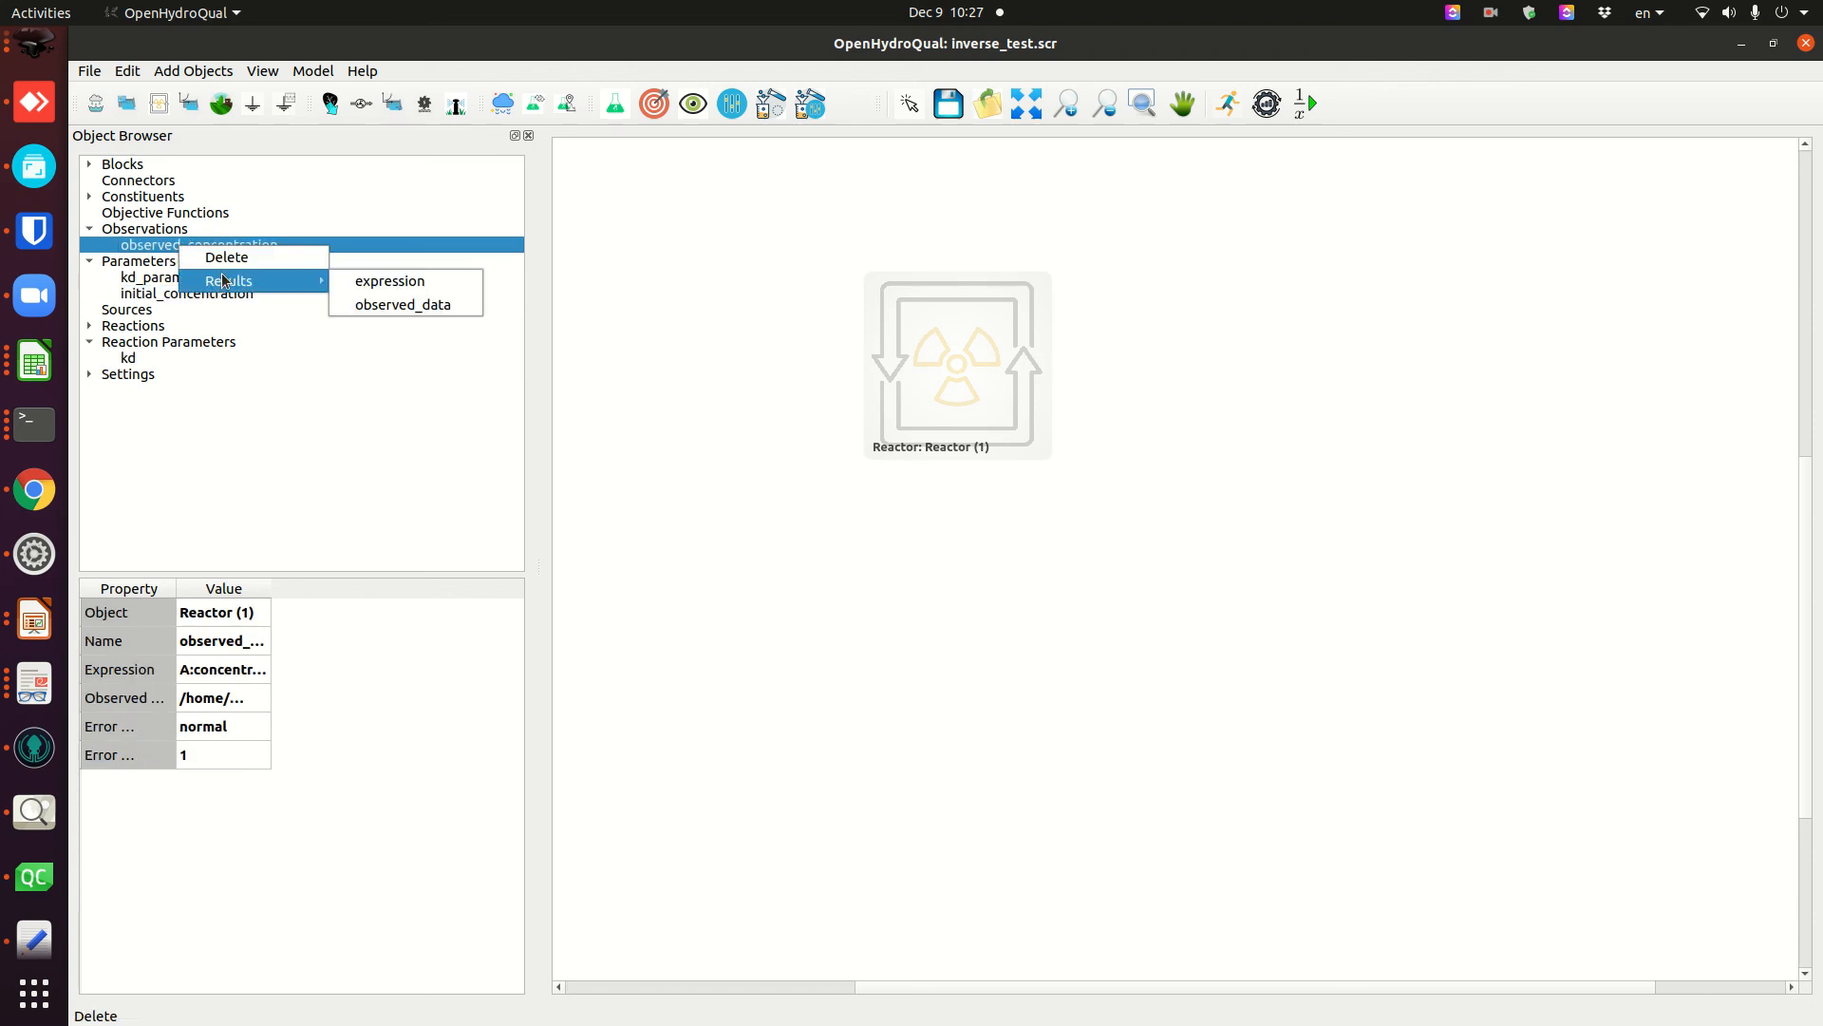
{"action": "left_click", "coordinate": [407, 281]}
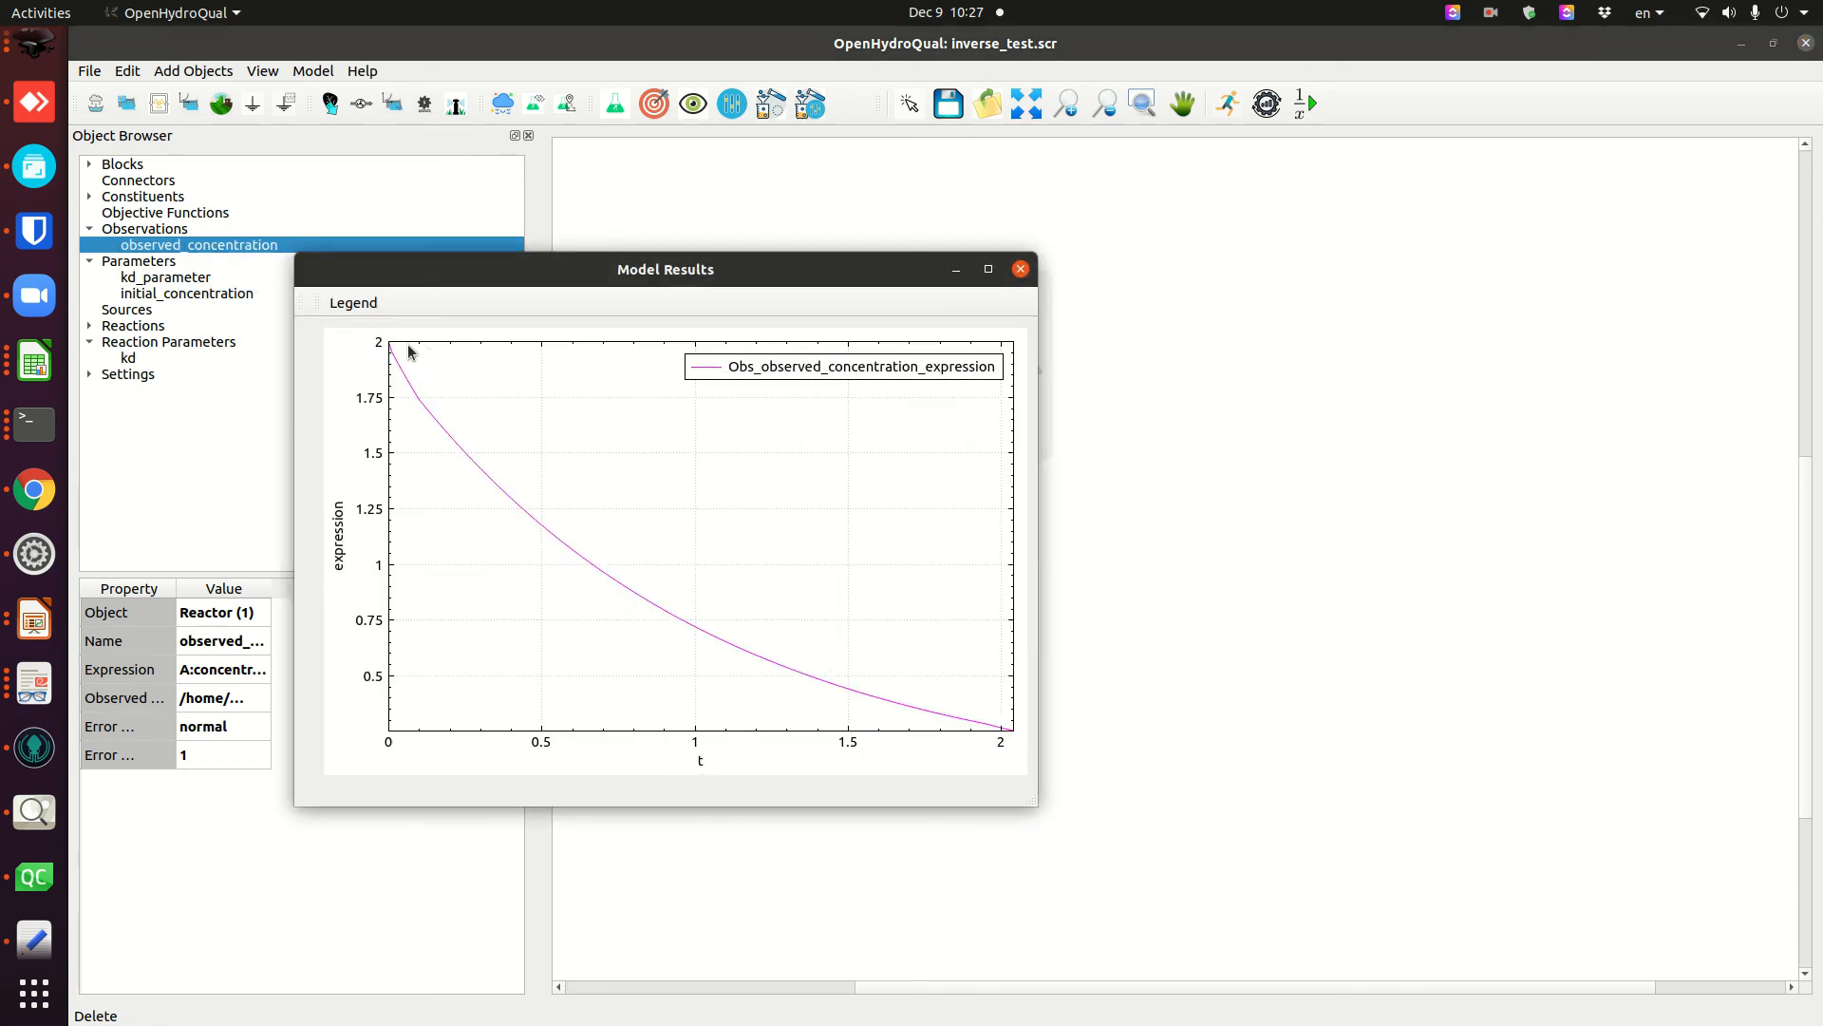
{"action": "left_click_drag", "start_coordinate": [614, 268], "coordinate": [1081, 246]}
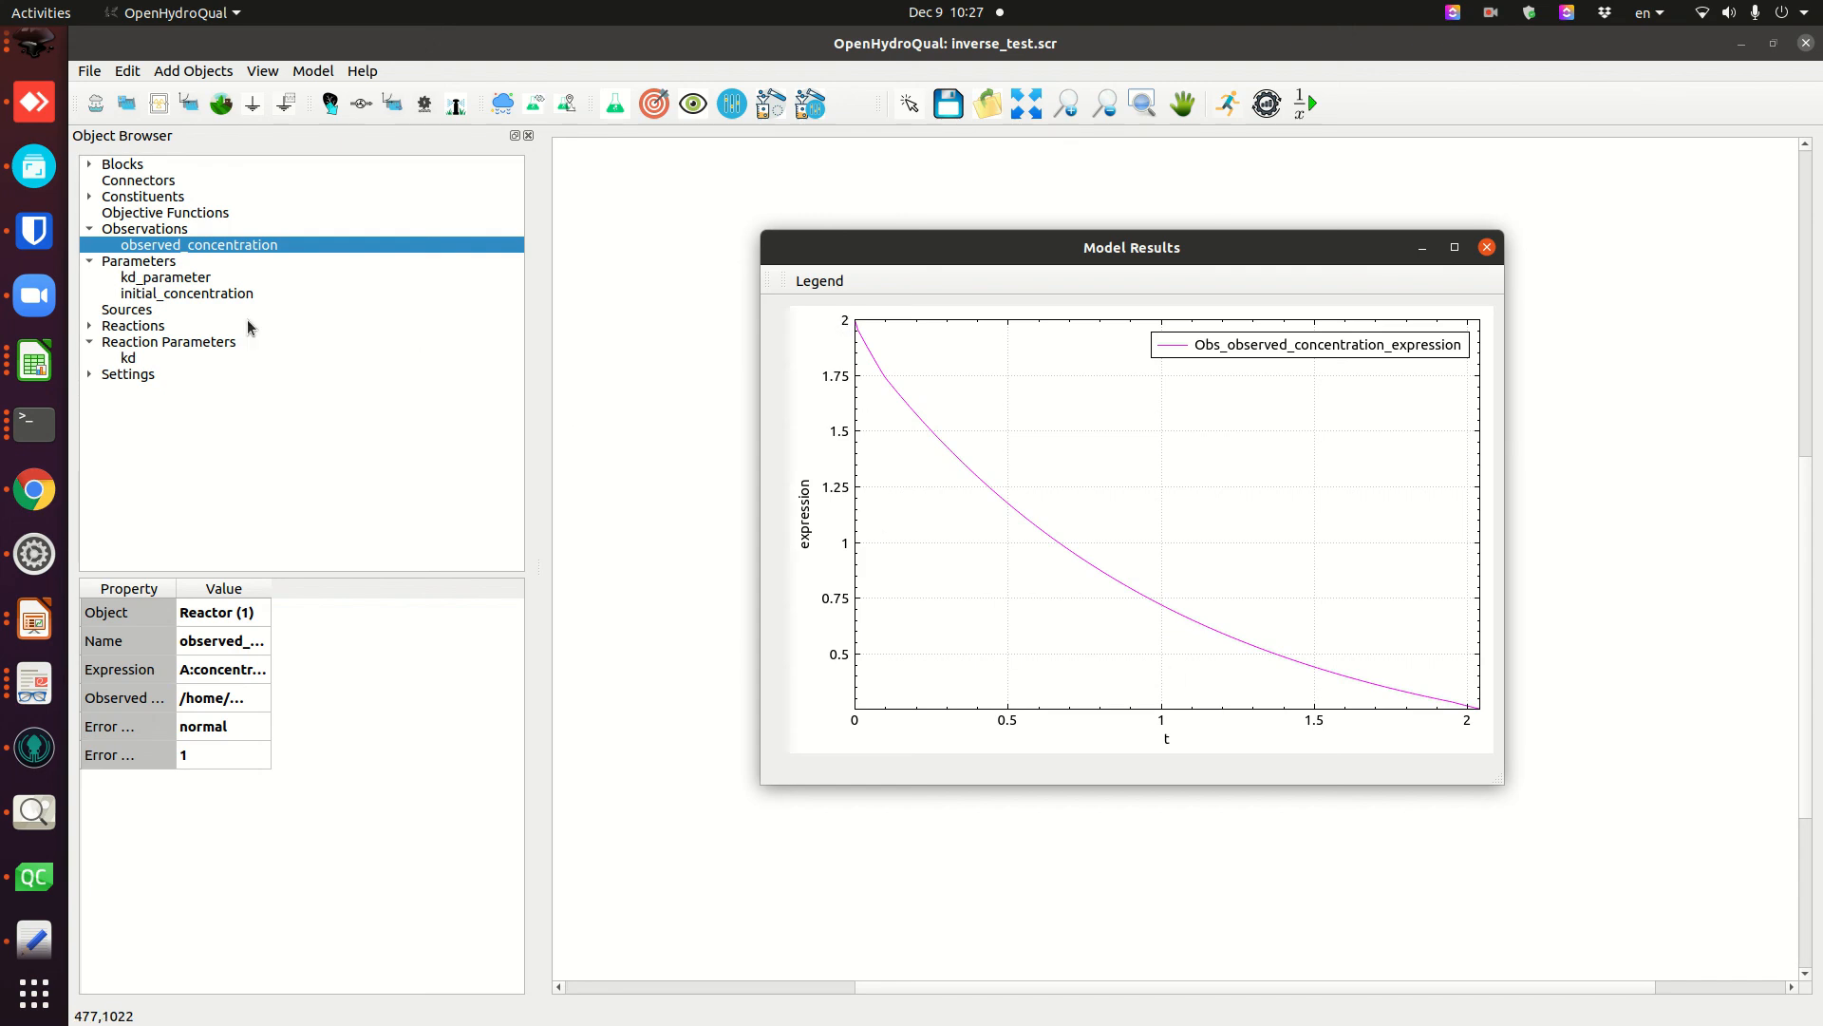
- Plot the observed_data of observed_concentration and copy its curve into the modeled expression plot for comparison
{"action": "right_click", "coordinate": [186, 245]}
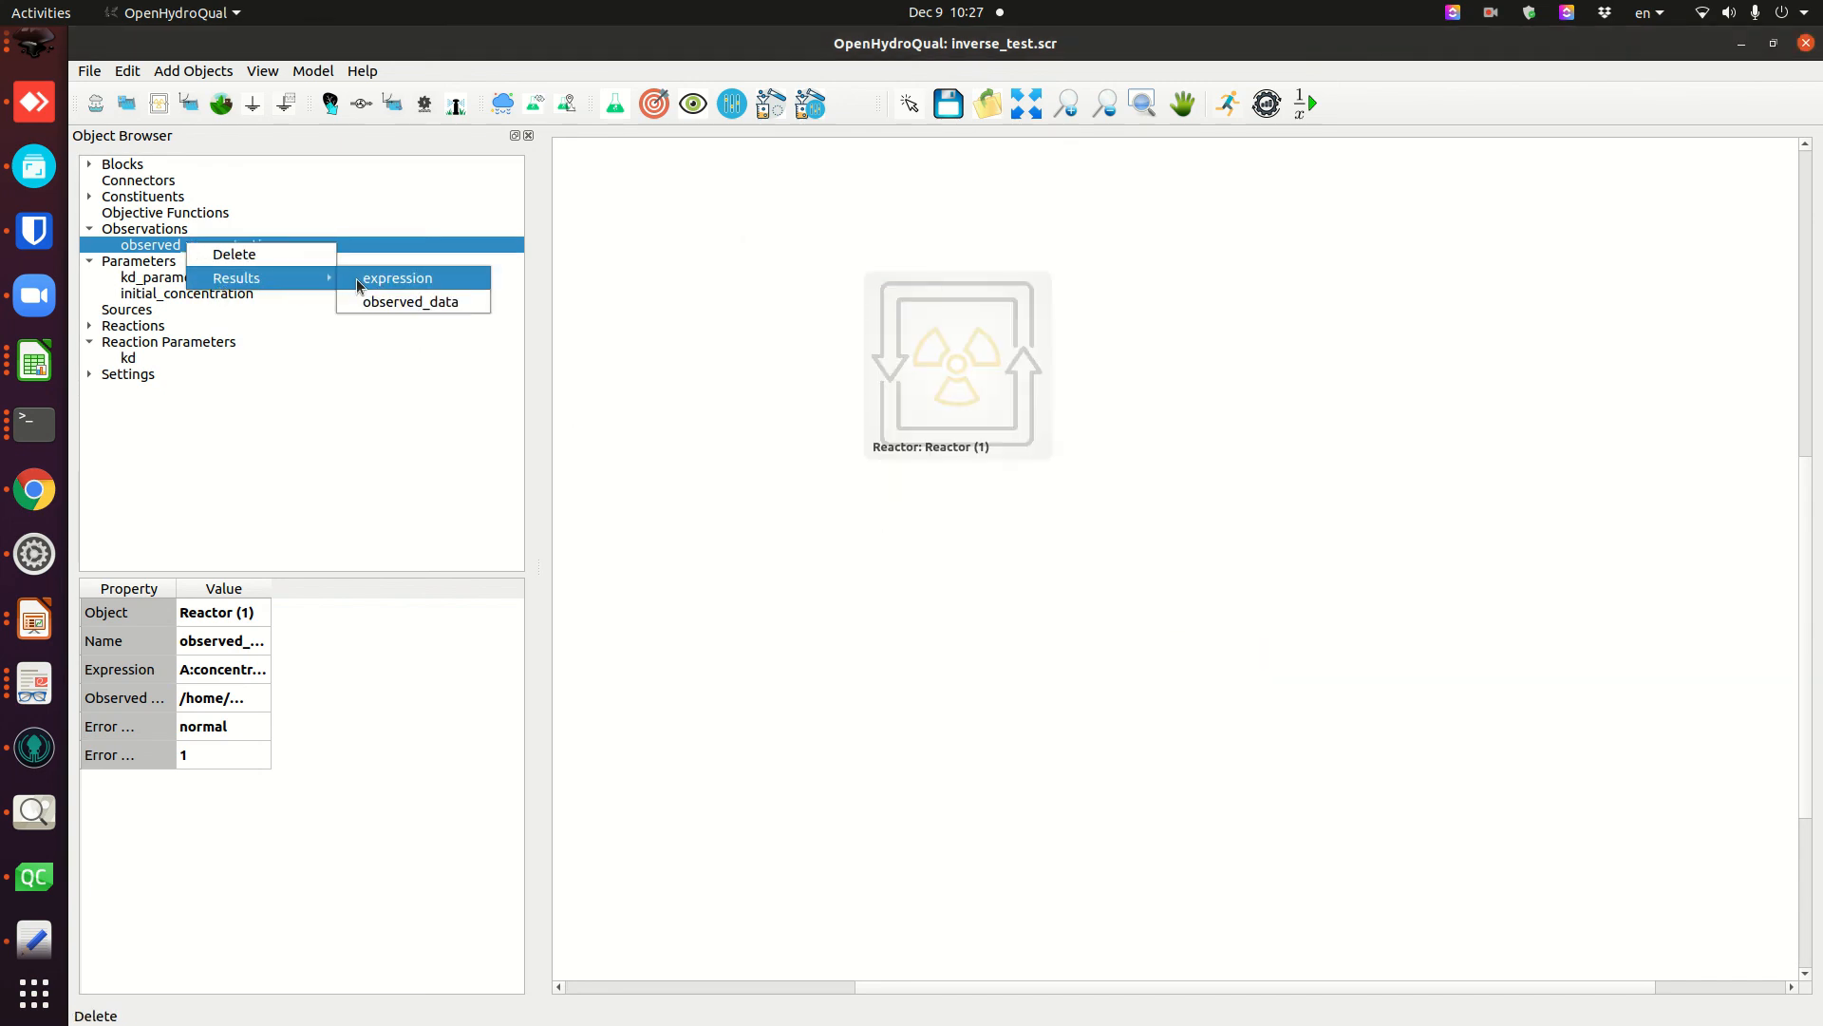
{"action": "left_click", "coordinate": [383, 299]}
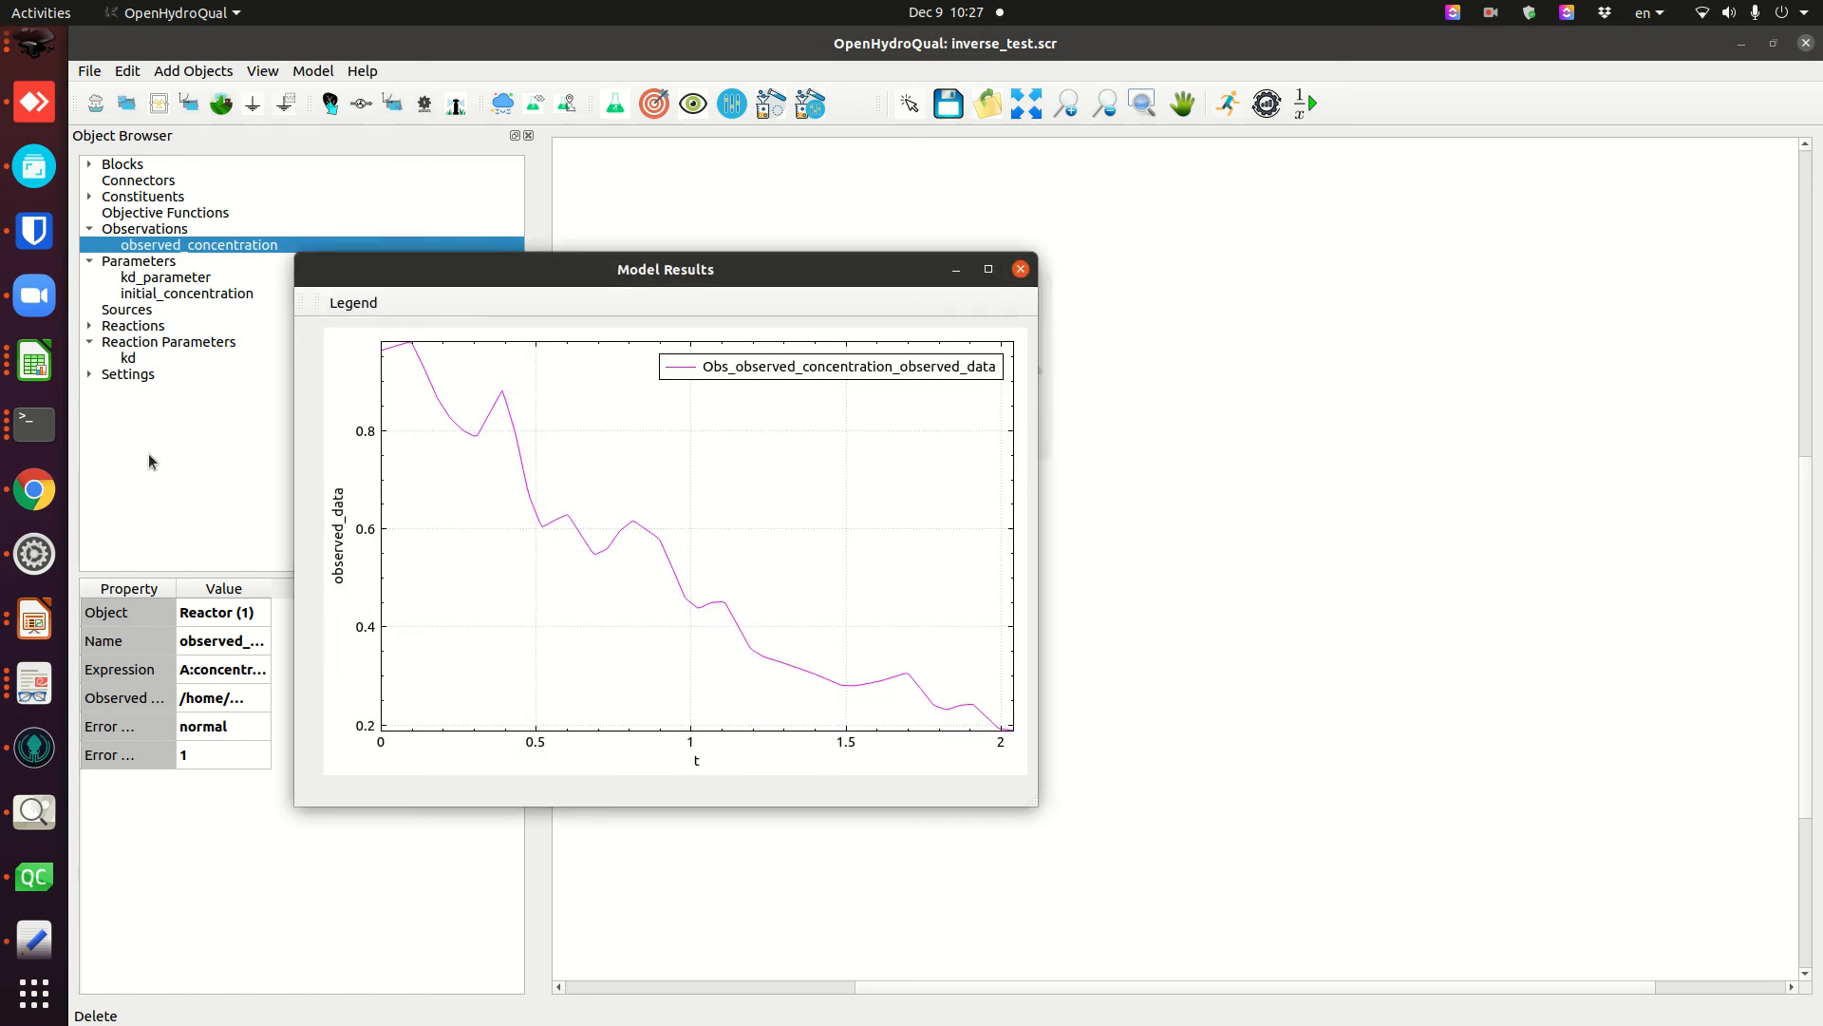
{"action": "right_click", "coordinate": [494, 523]}
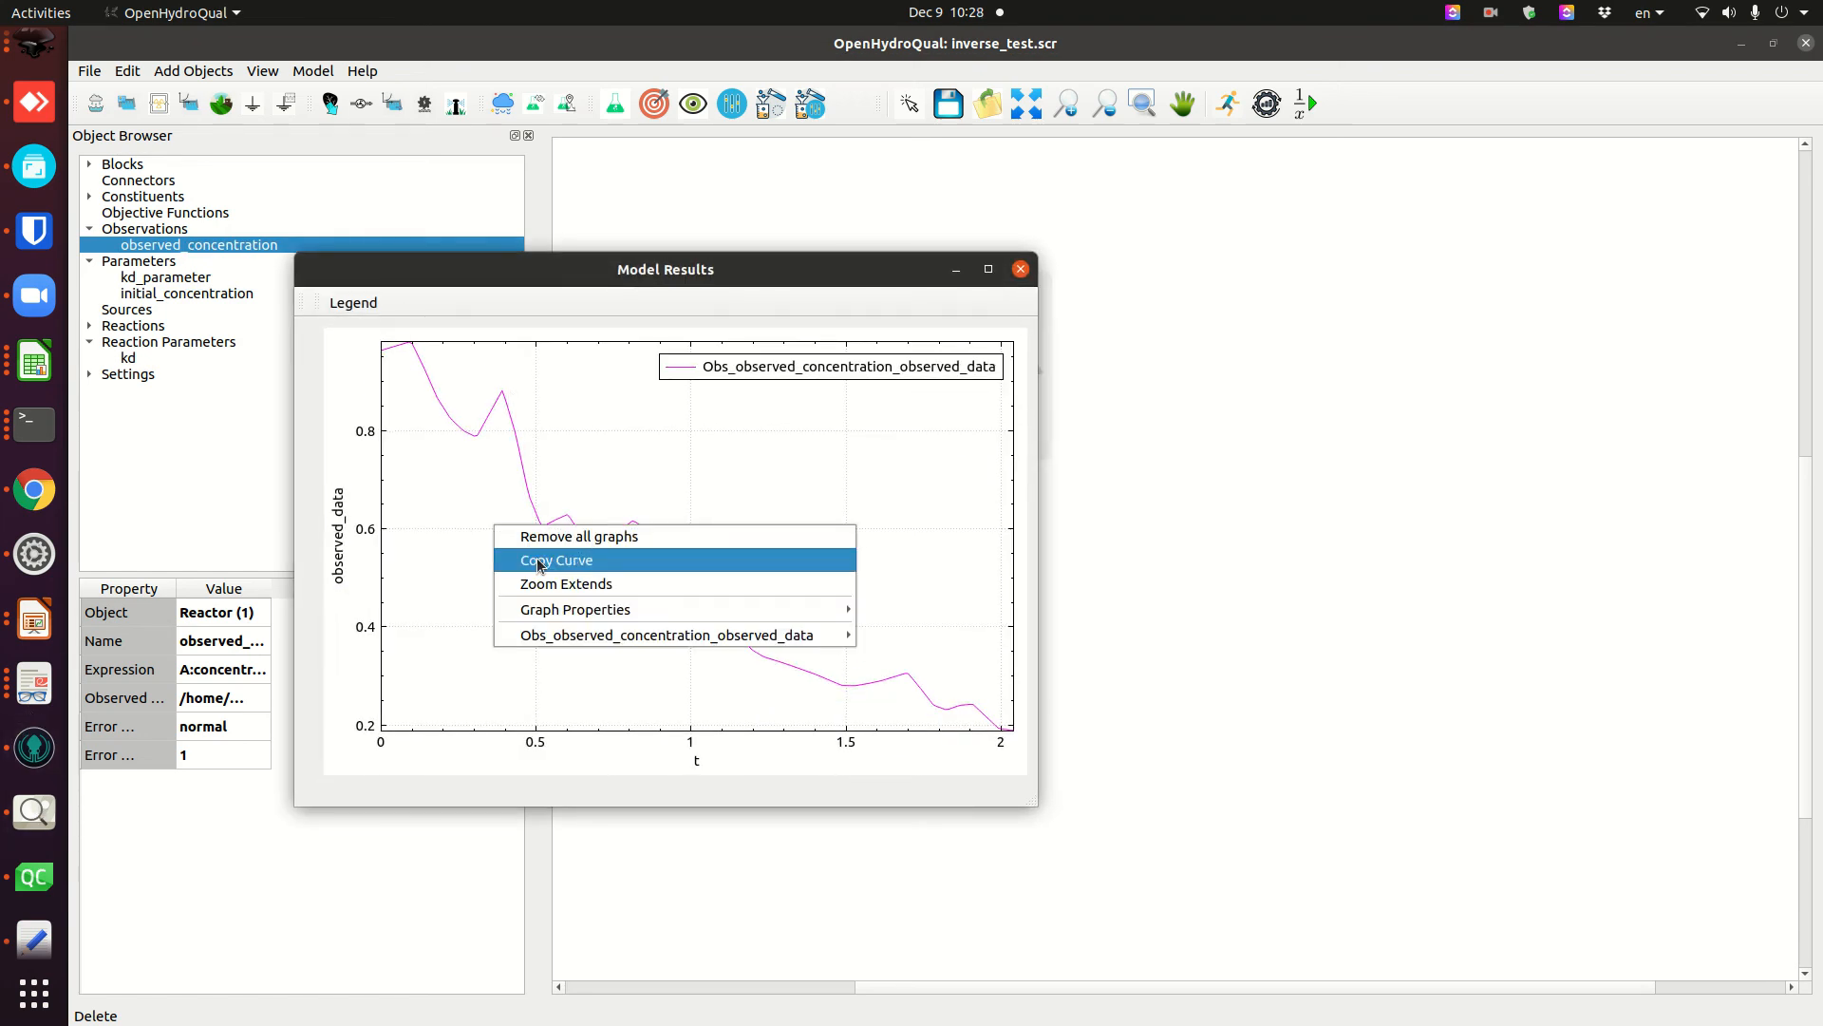
{"action": "left_click", "coordinate": [532, 561]}
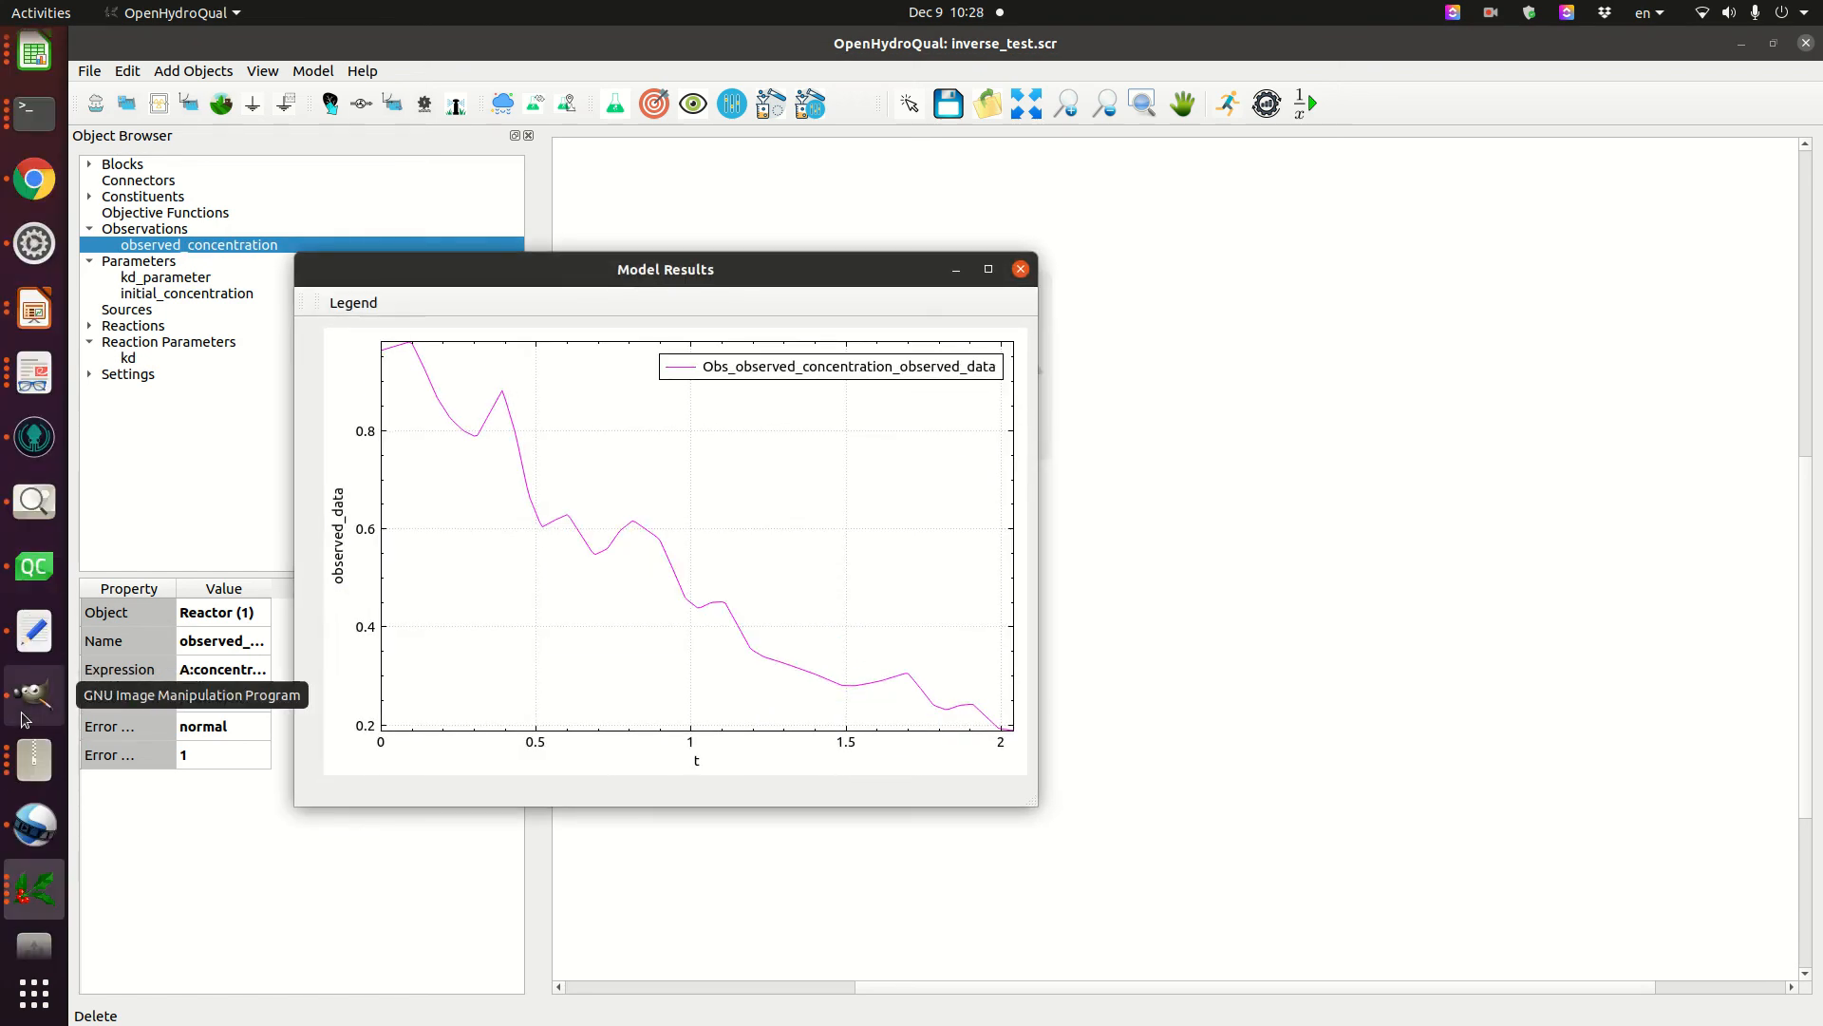
{"action": "left_click", "coordinate": [44, 807]}
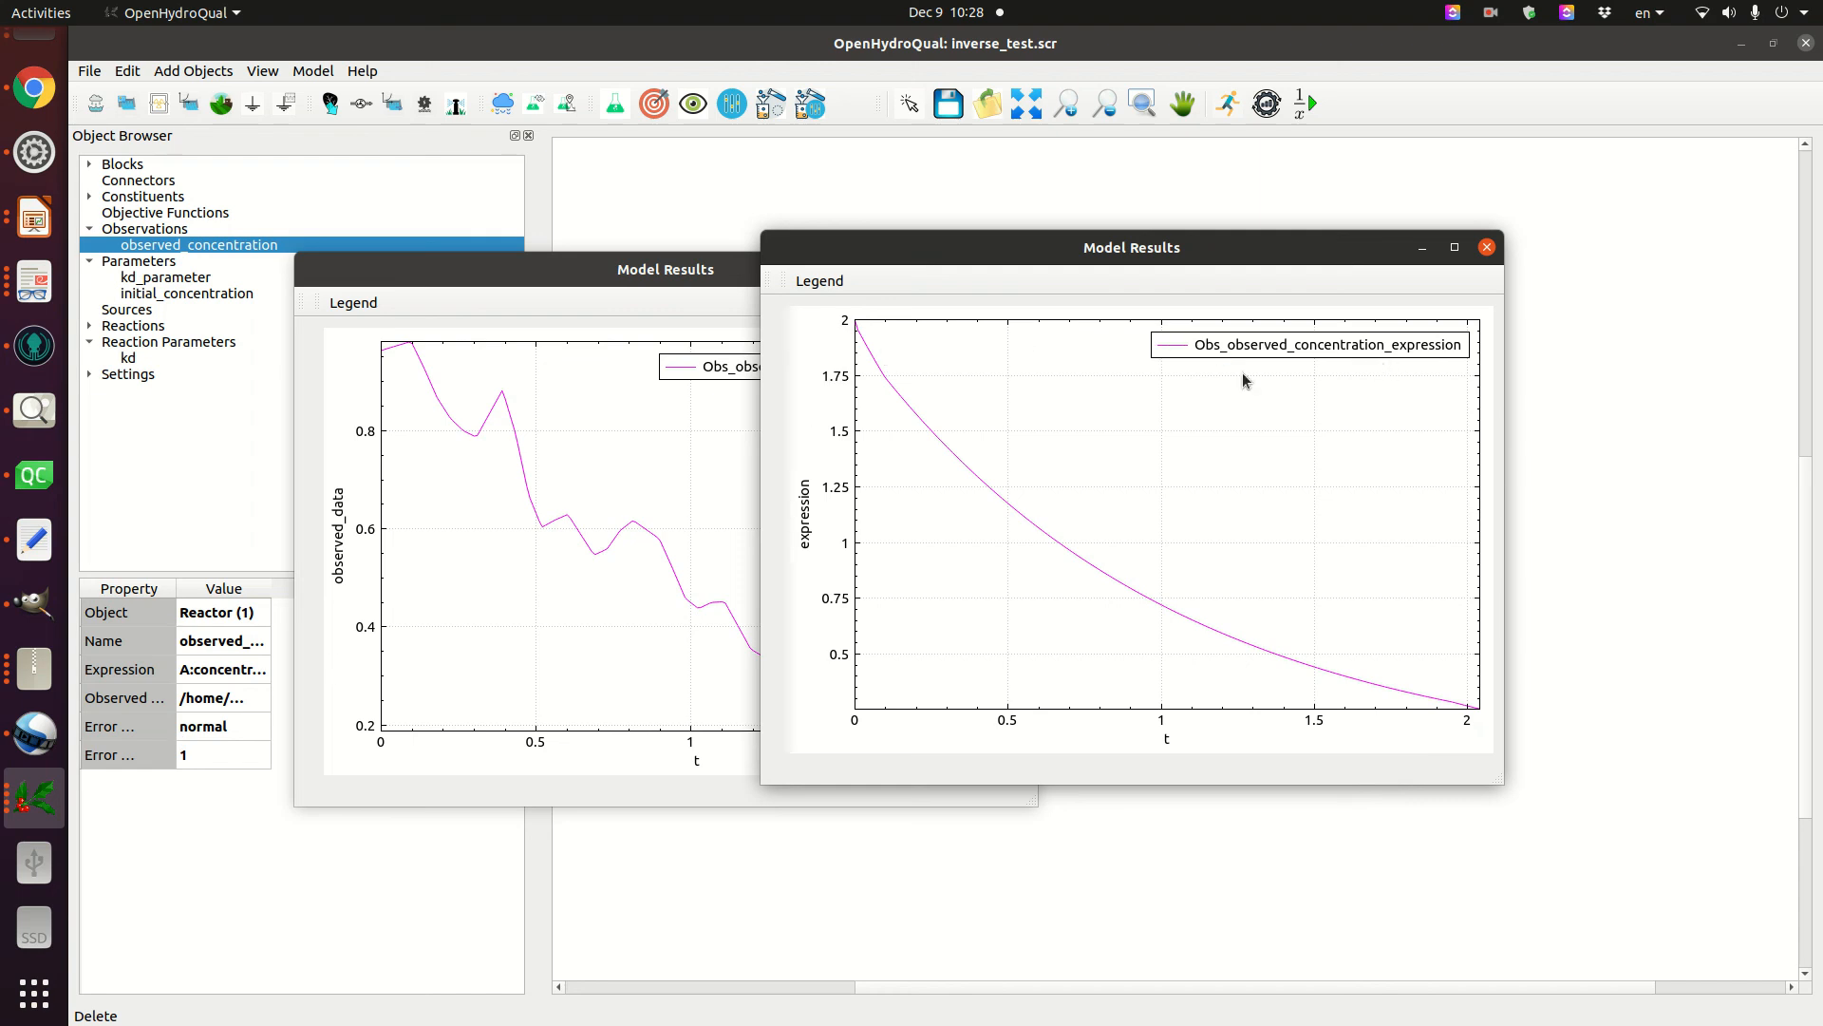
{"action": "right_click", "coordinate": [1081, 435]}
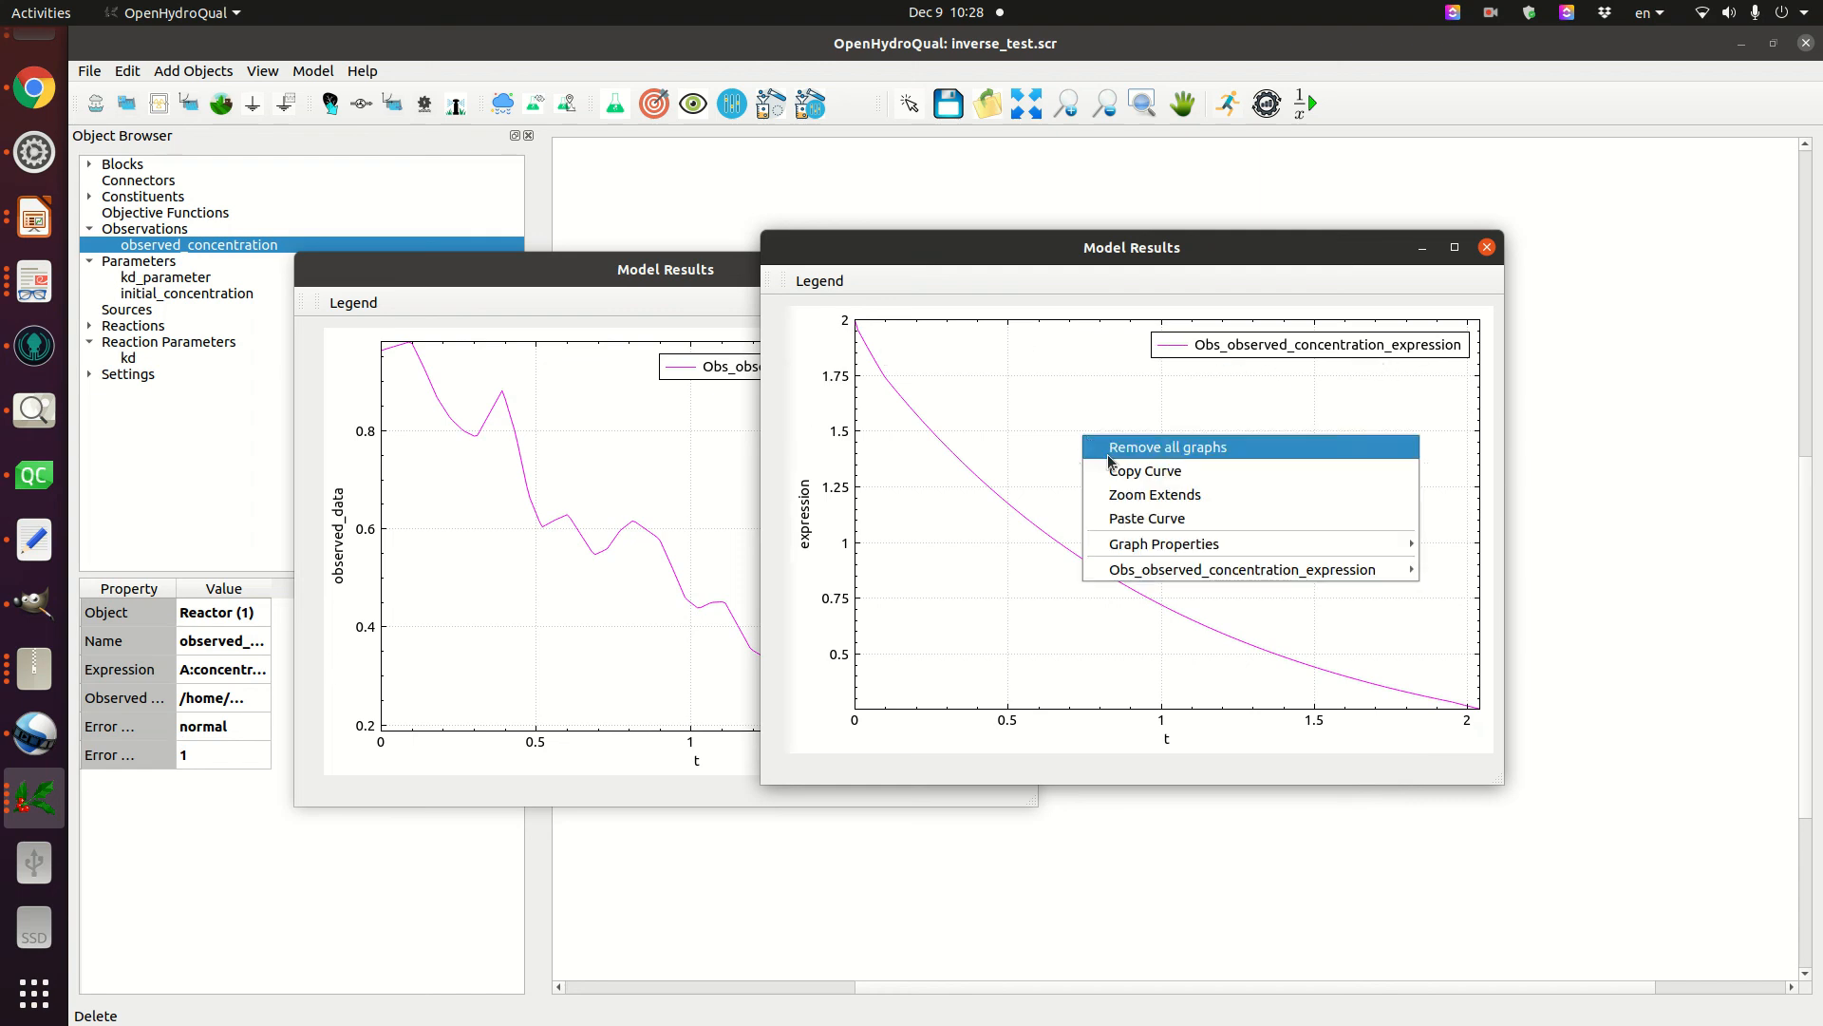
{"action": "left_click", "coordinate": [1131, 522]}
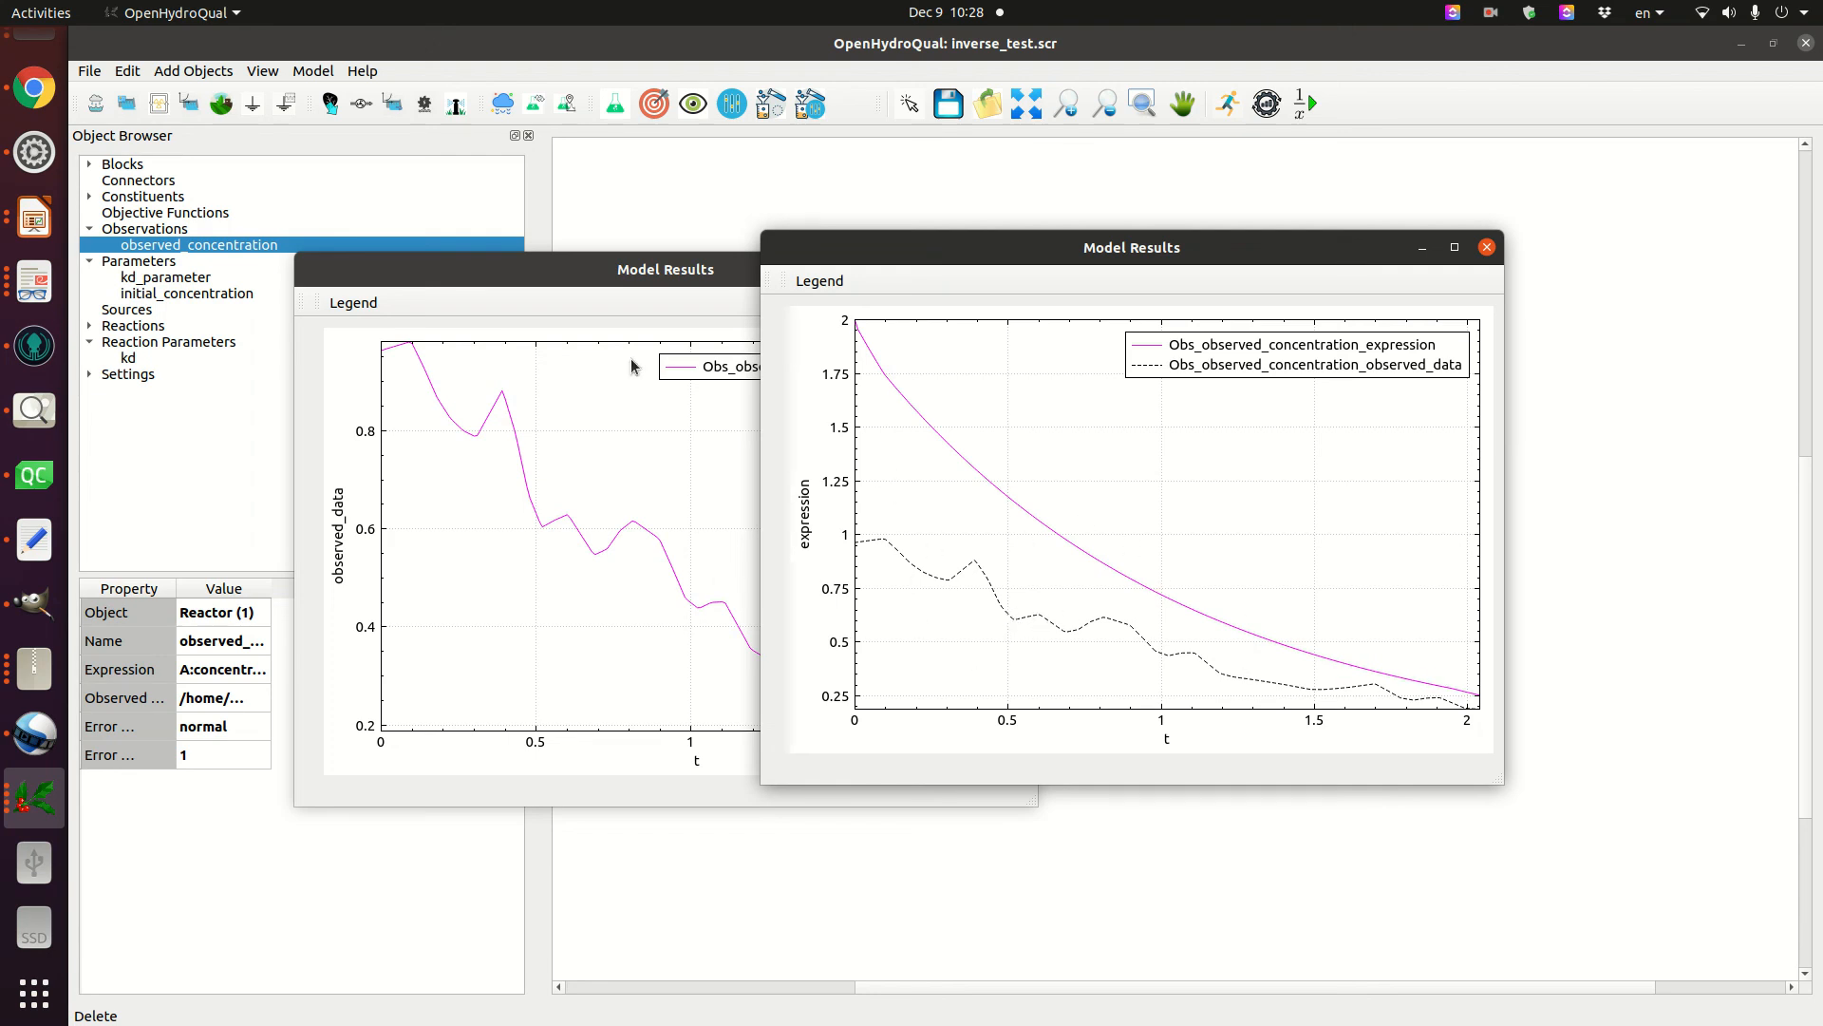
- Close both result plots and run the parameter estimation
{"action": "left_click", "coordinate": [644, 277]}
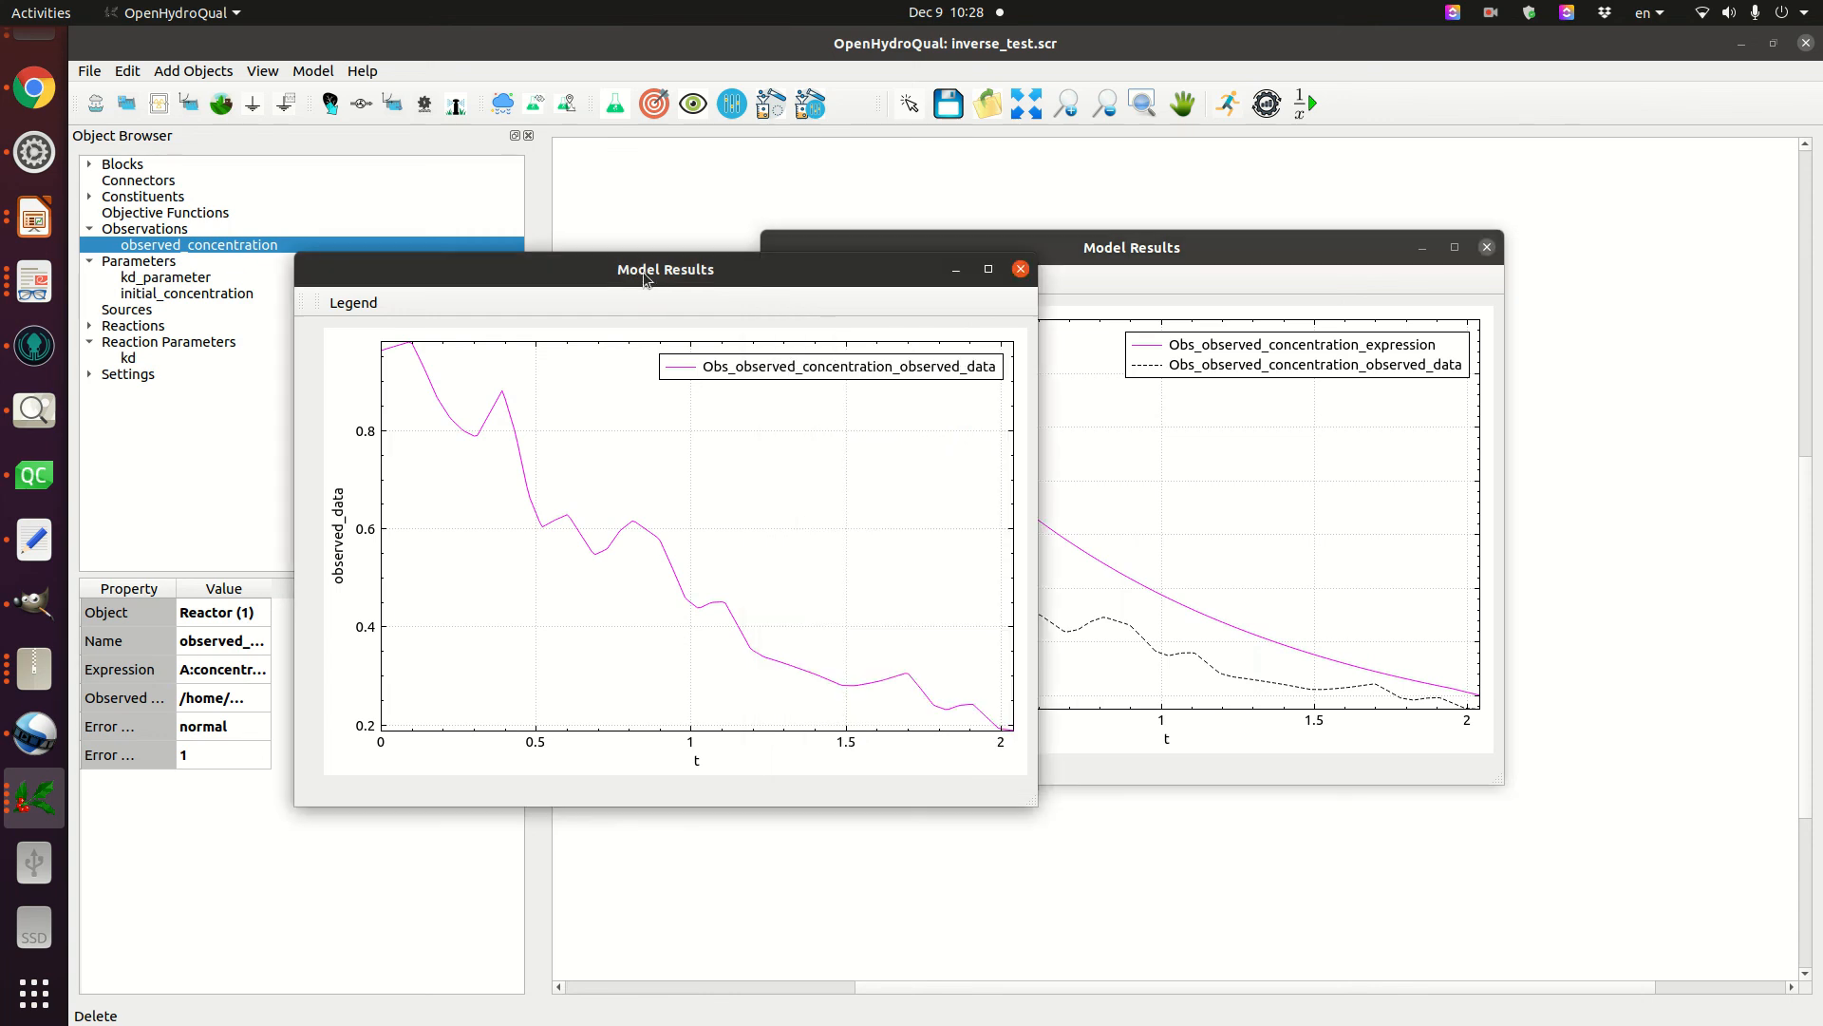
{"action": "left_click", "coordinate": [1020, 268]}
{"action": "left_click", "coordinate": [1483, 249]}
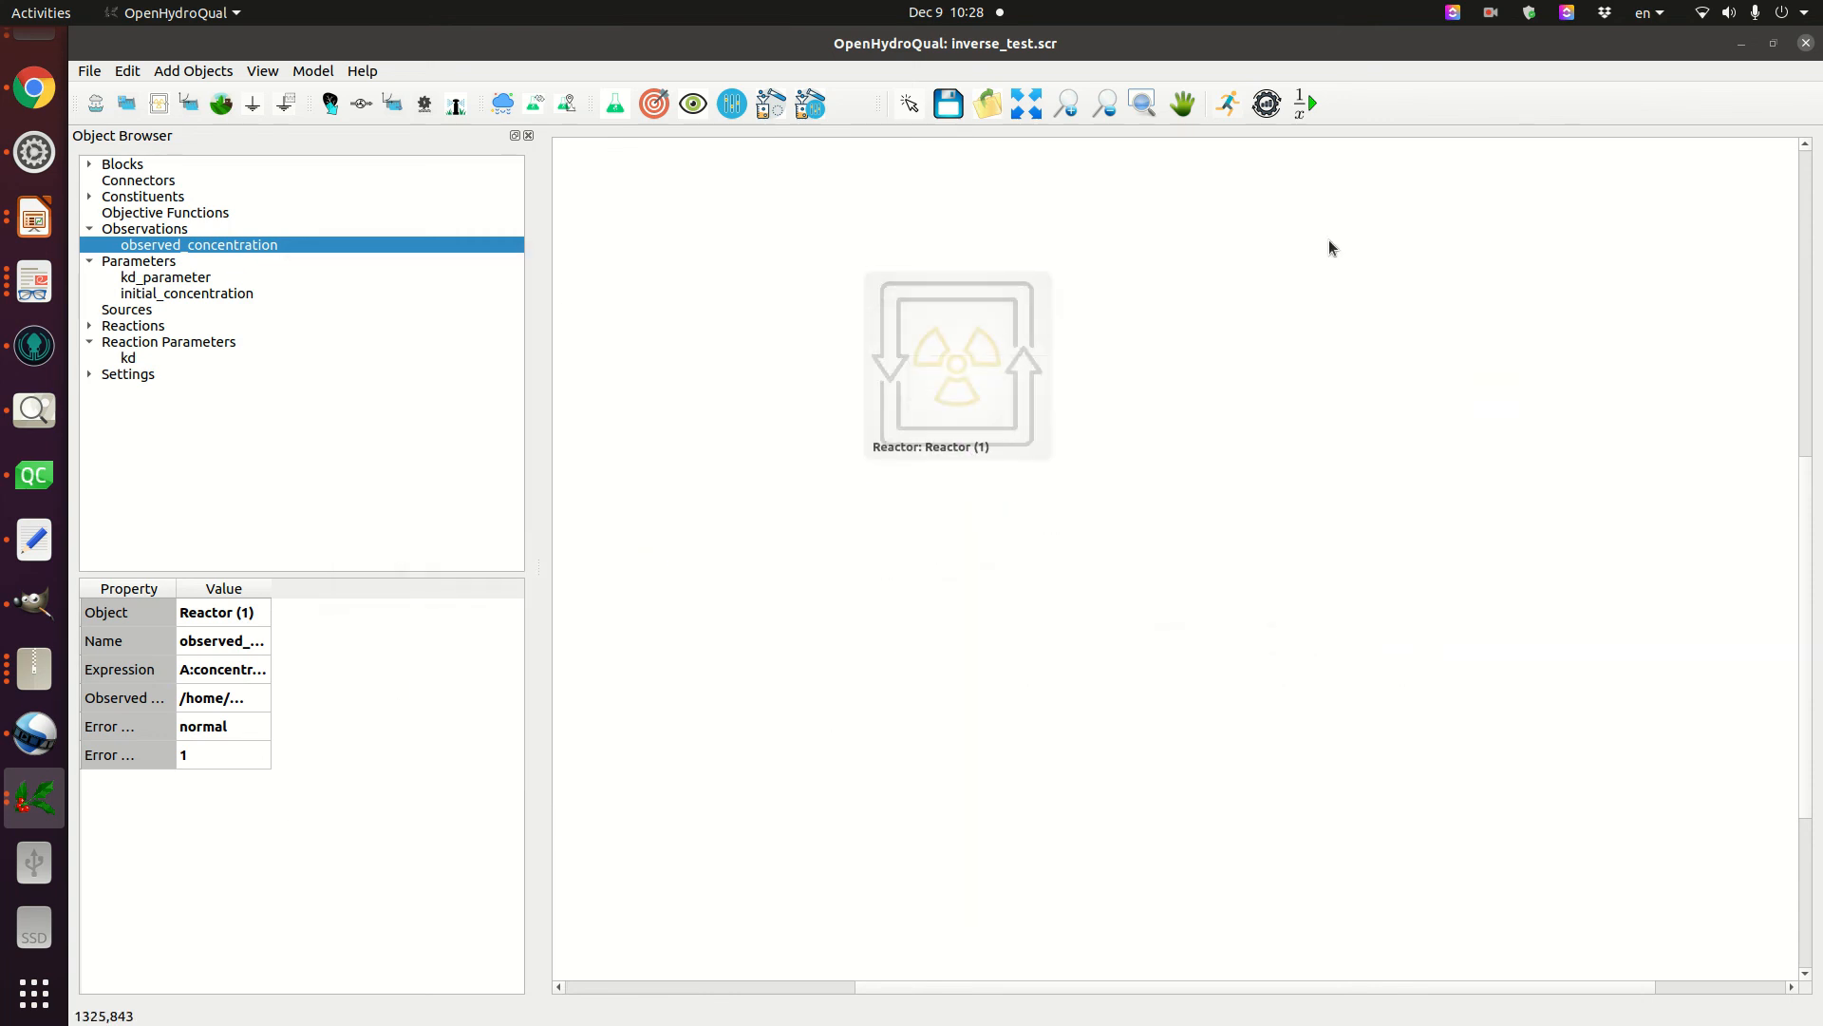
{"action": "left_click", "coordinate": [1305, 109]}
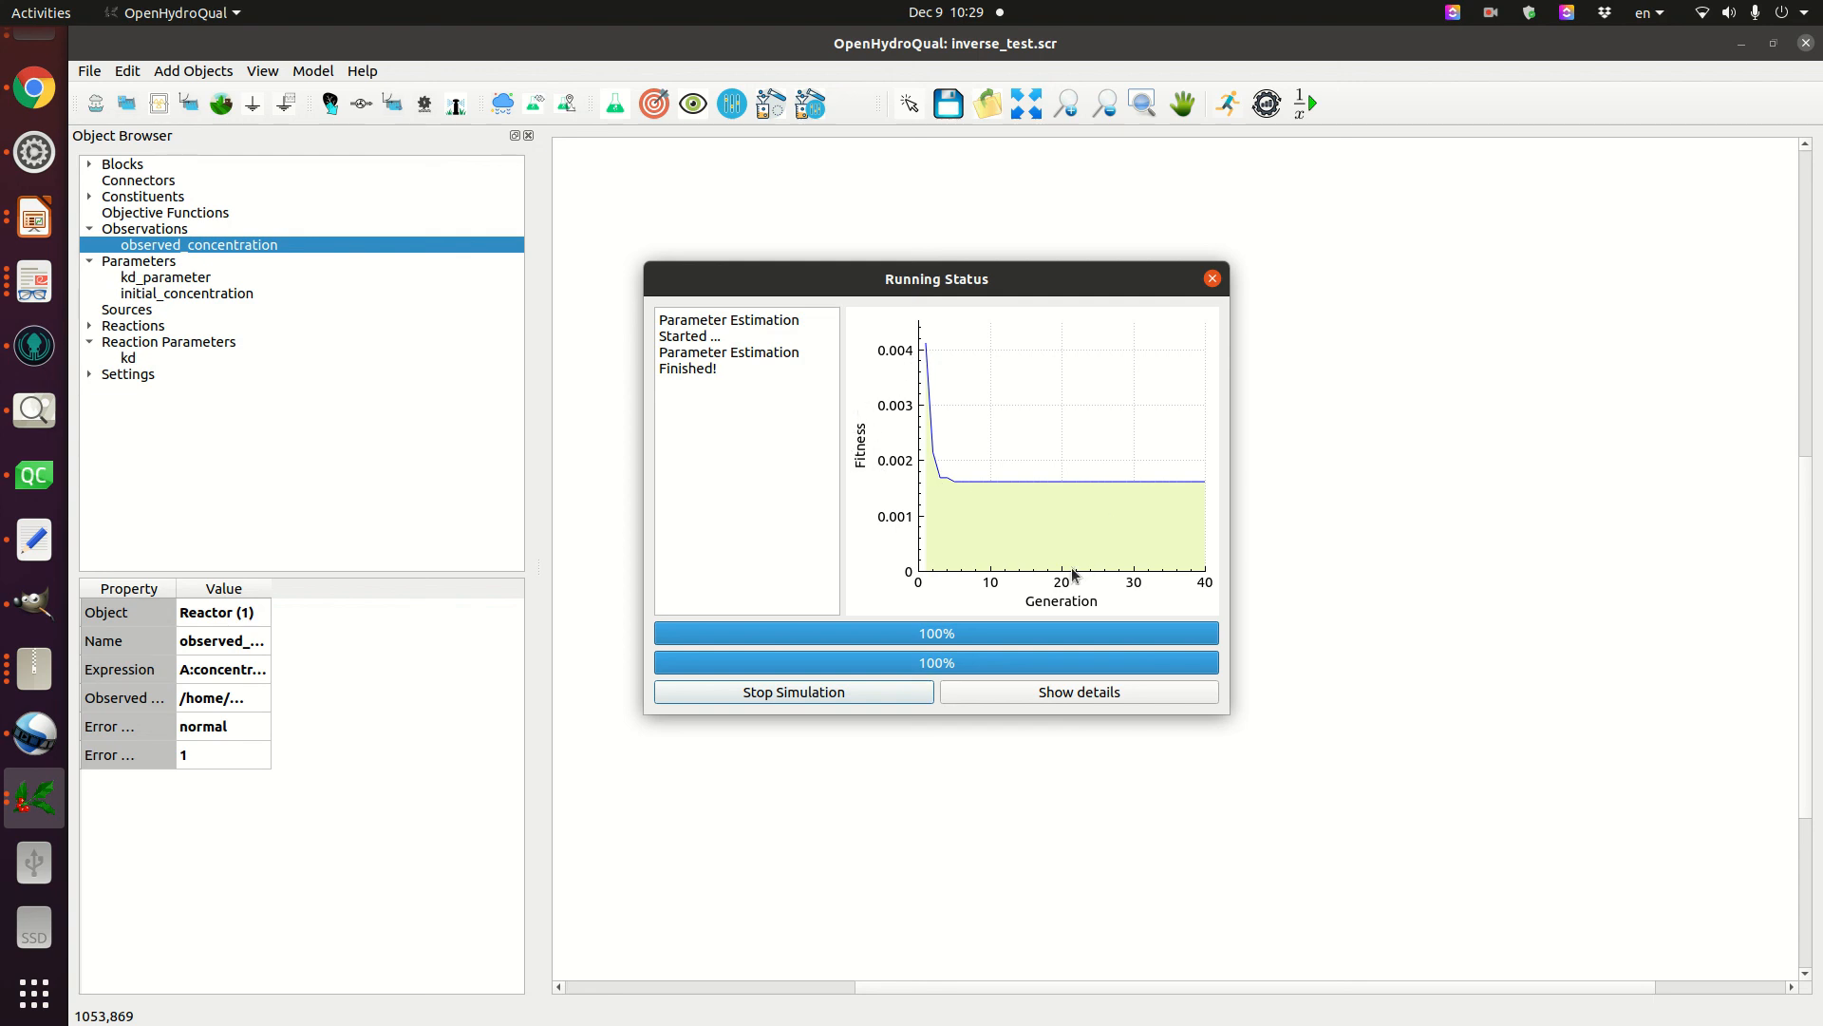
- Close the finished parameter estimation status window and review the estimated values of kd_parameter and initial_concentration
{"action": "left_click", "coordinate": [1212, 279]}
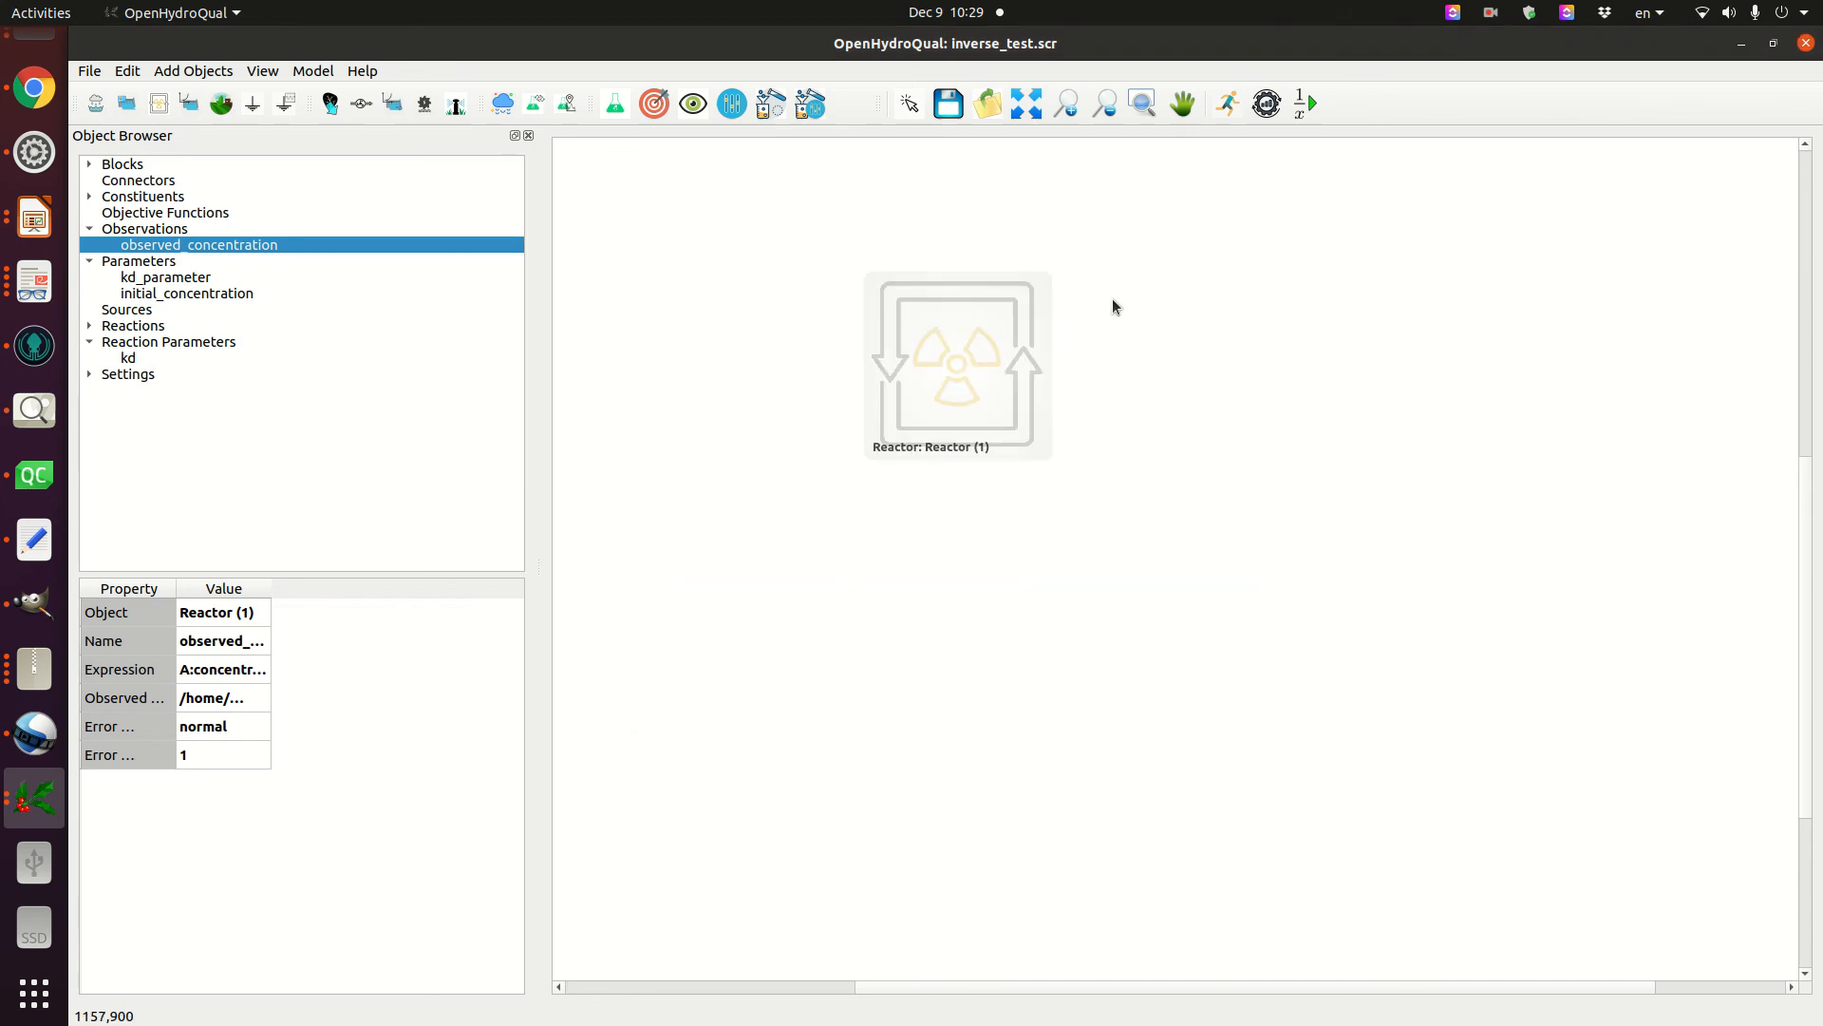
{"action": "left_click", "coordinate": [151, 278]}
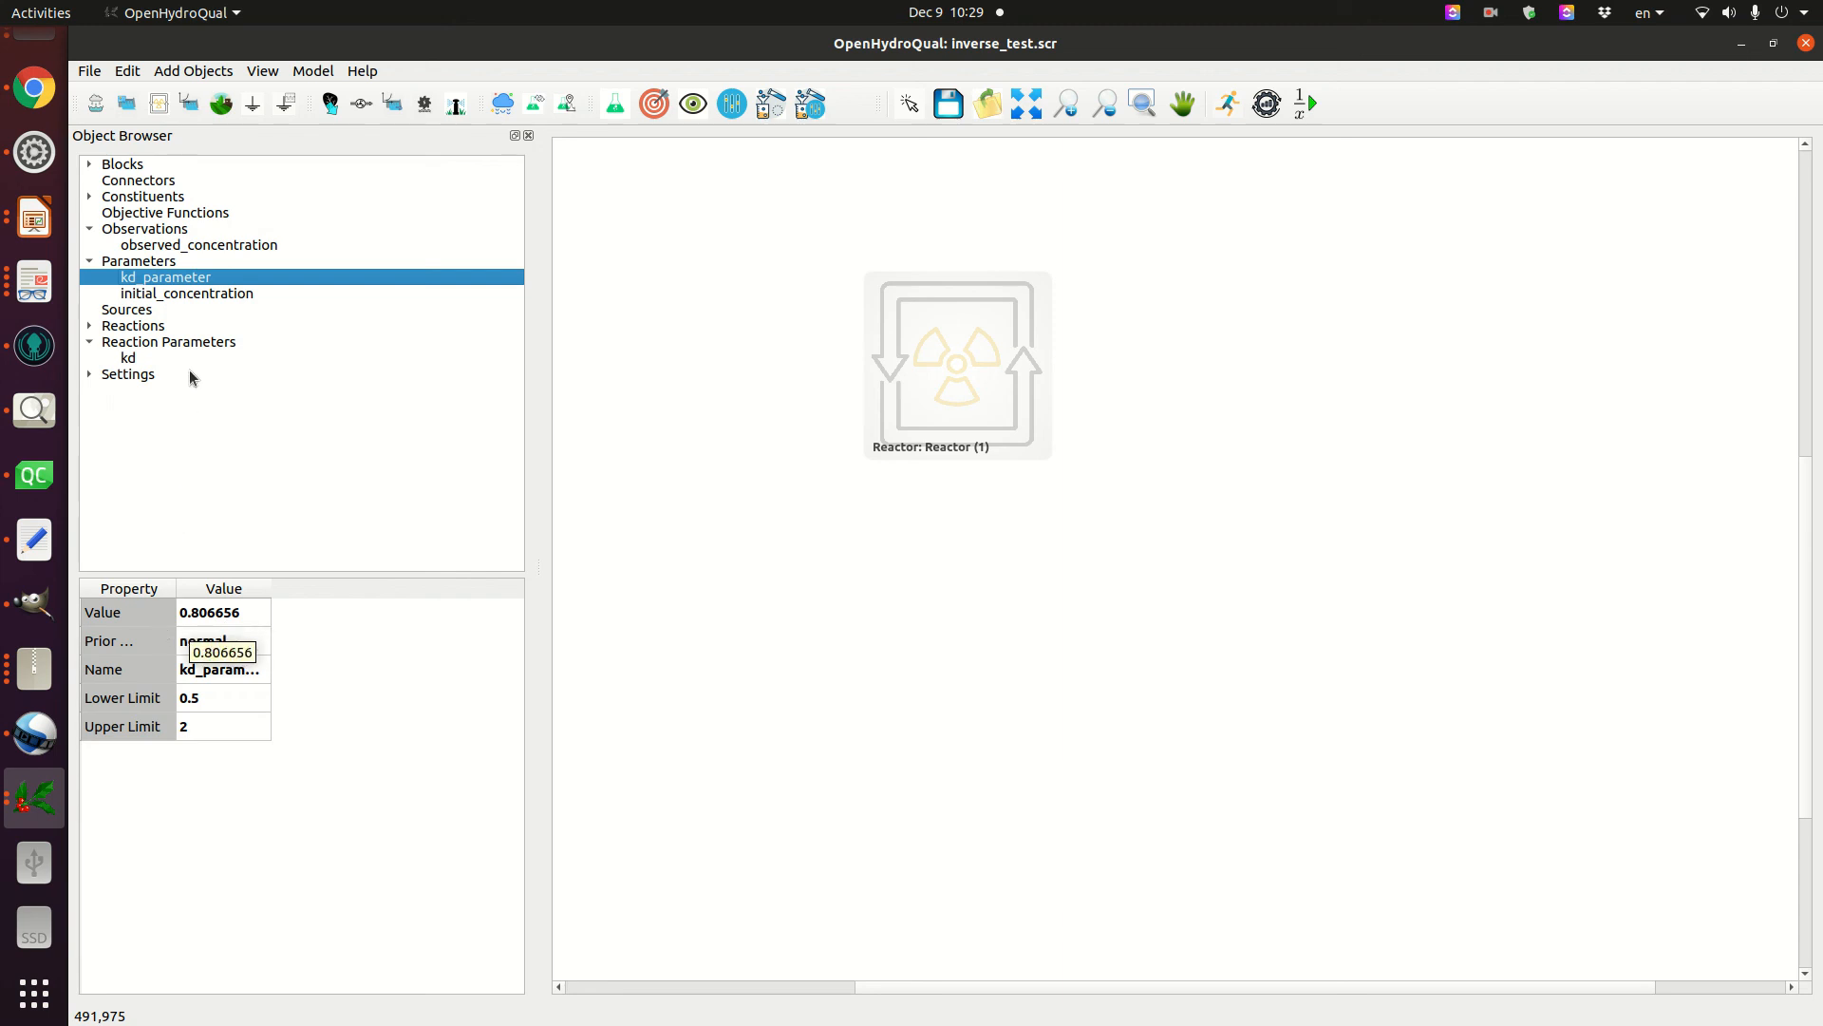
{"action": "left_click", "coordinate": [191, 300]}
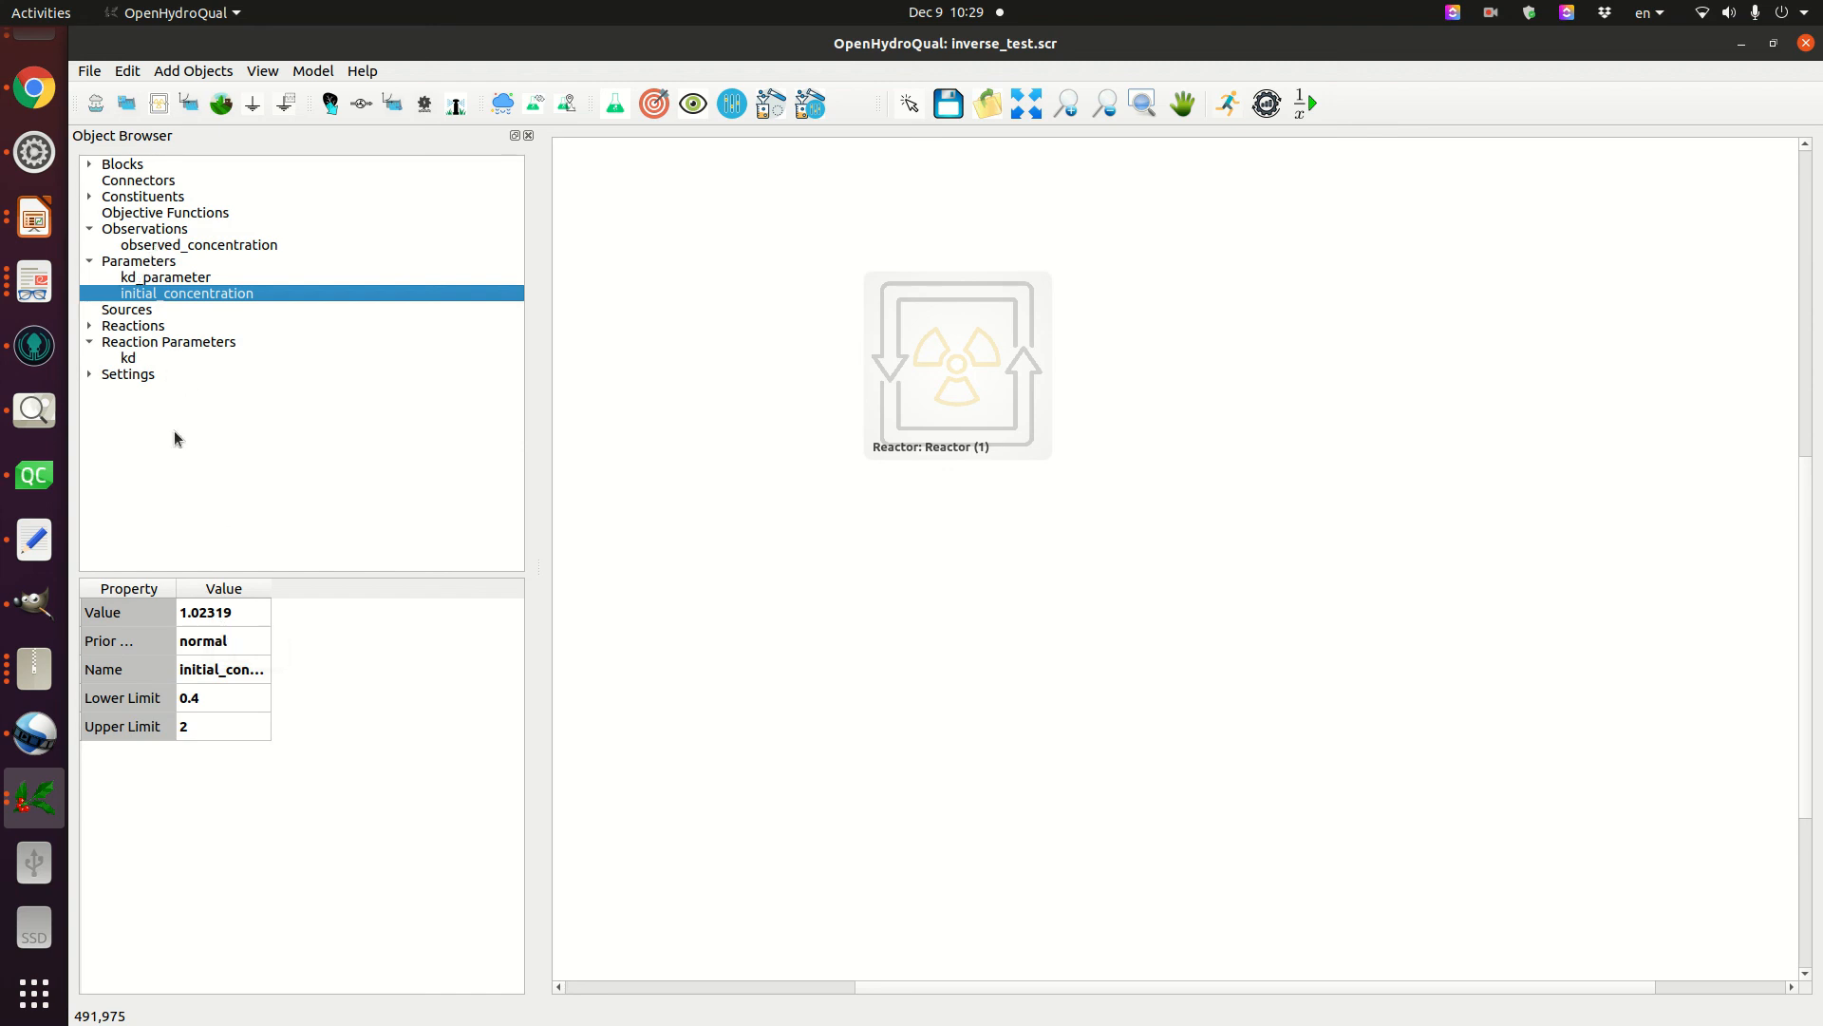
{"action": "left_click", "coordinate": [175, 279]}
{"action": "left_click", "coordinate": [174, 298]}
- Plot the expression result of observed_concentration from the calibrated model and move the plot window aside
{"action": "left_click", "coordinate": [152, 248]}
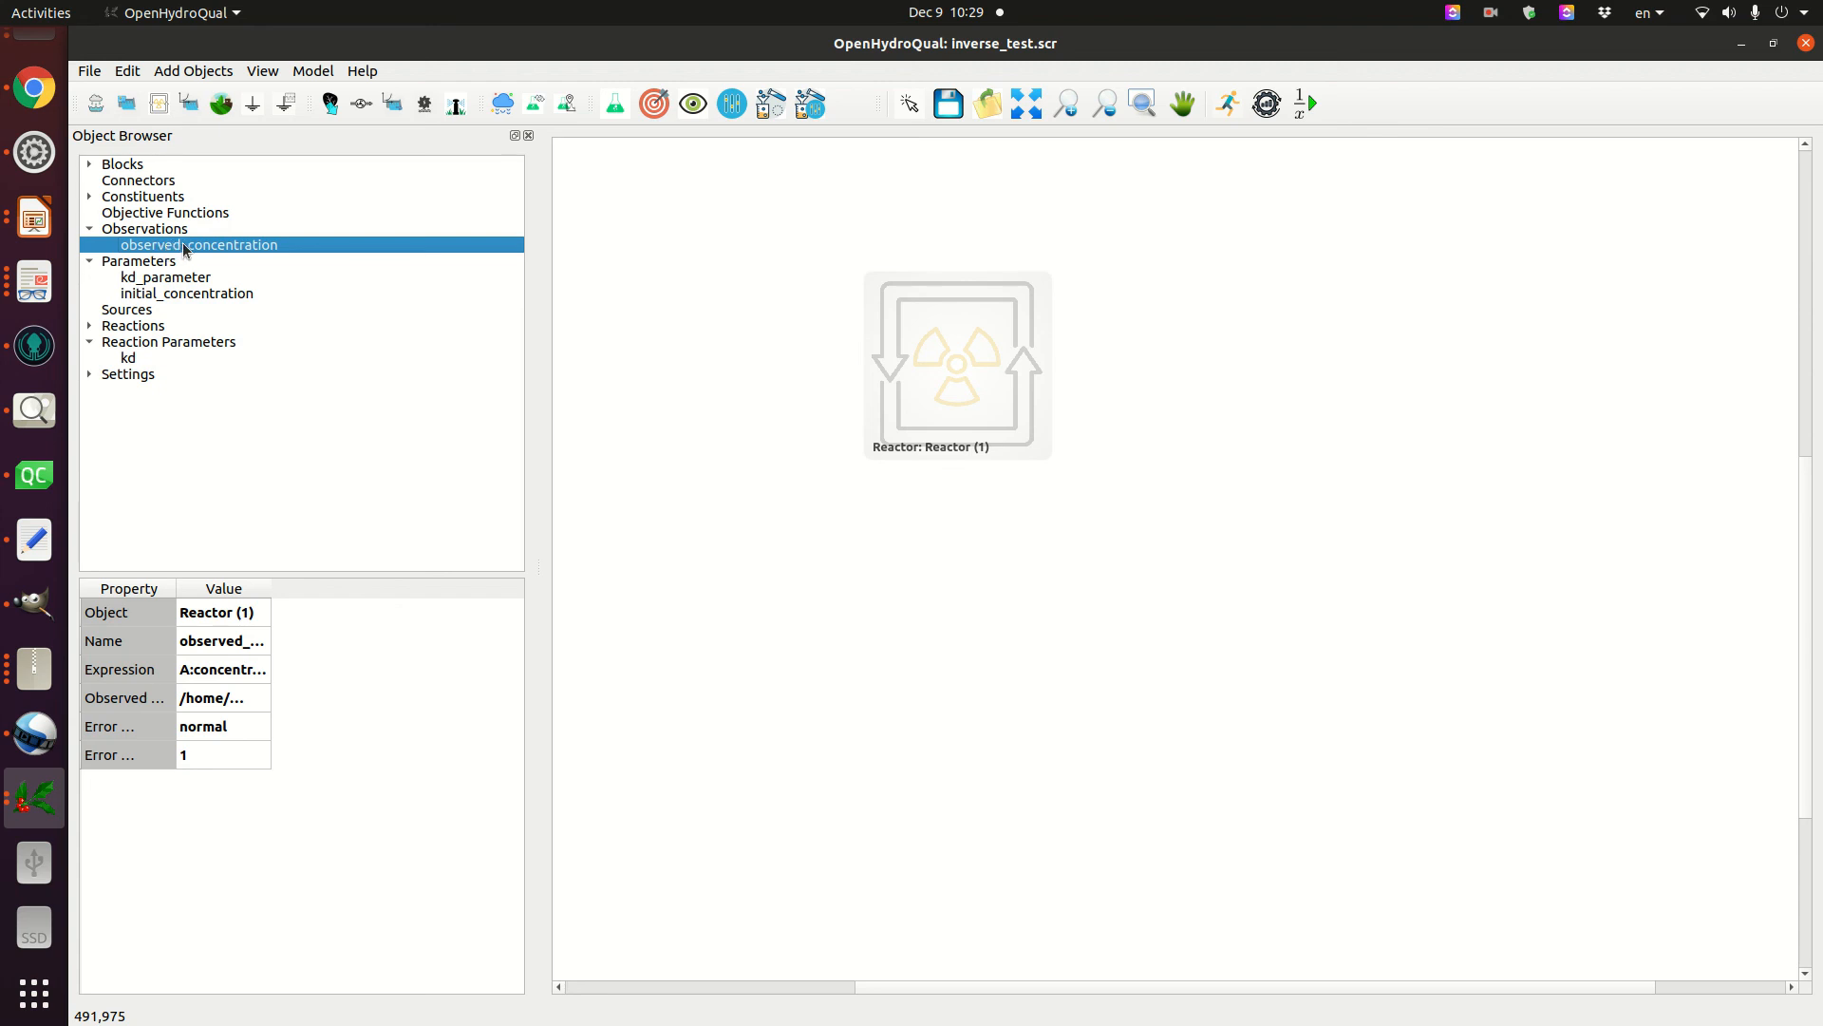
{"action": "right_click", "coordinate": [194, 250]}
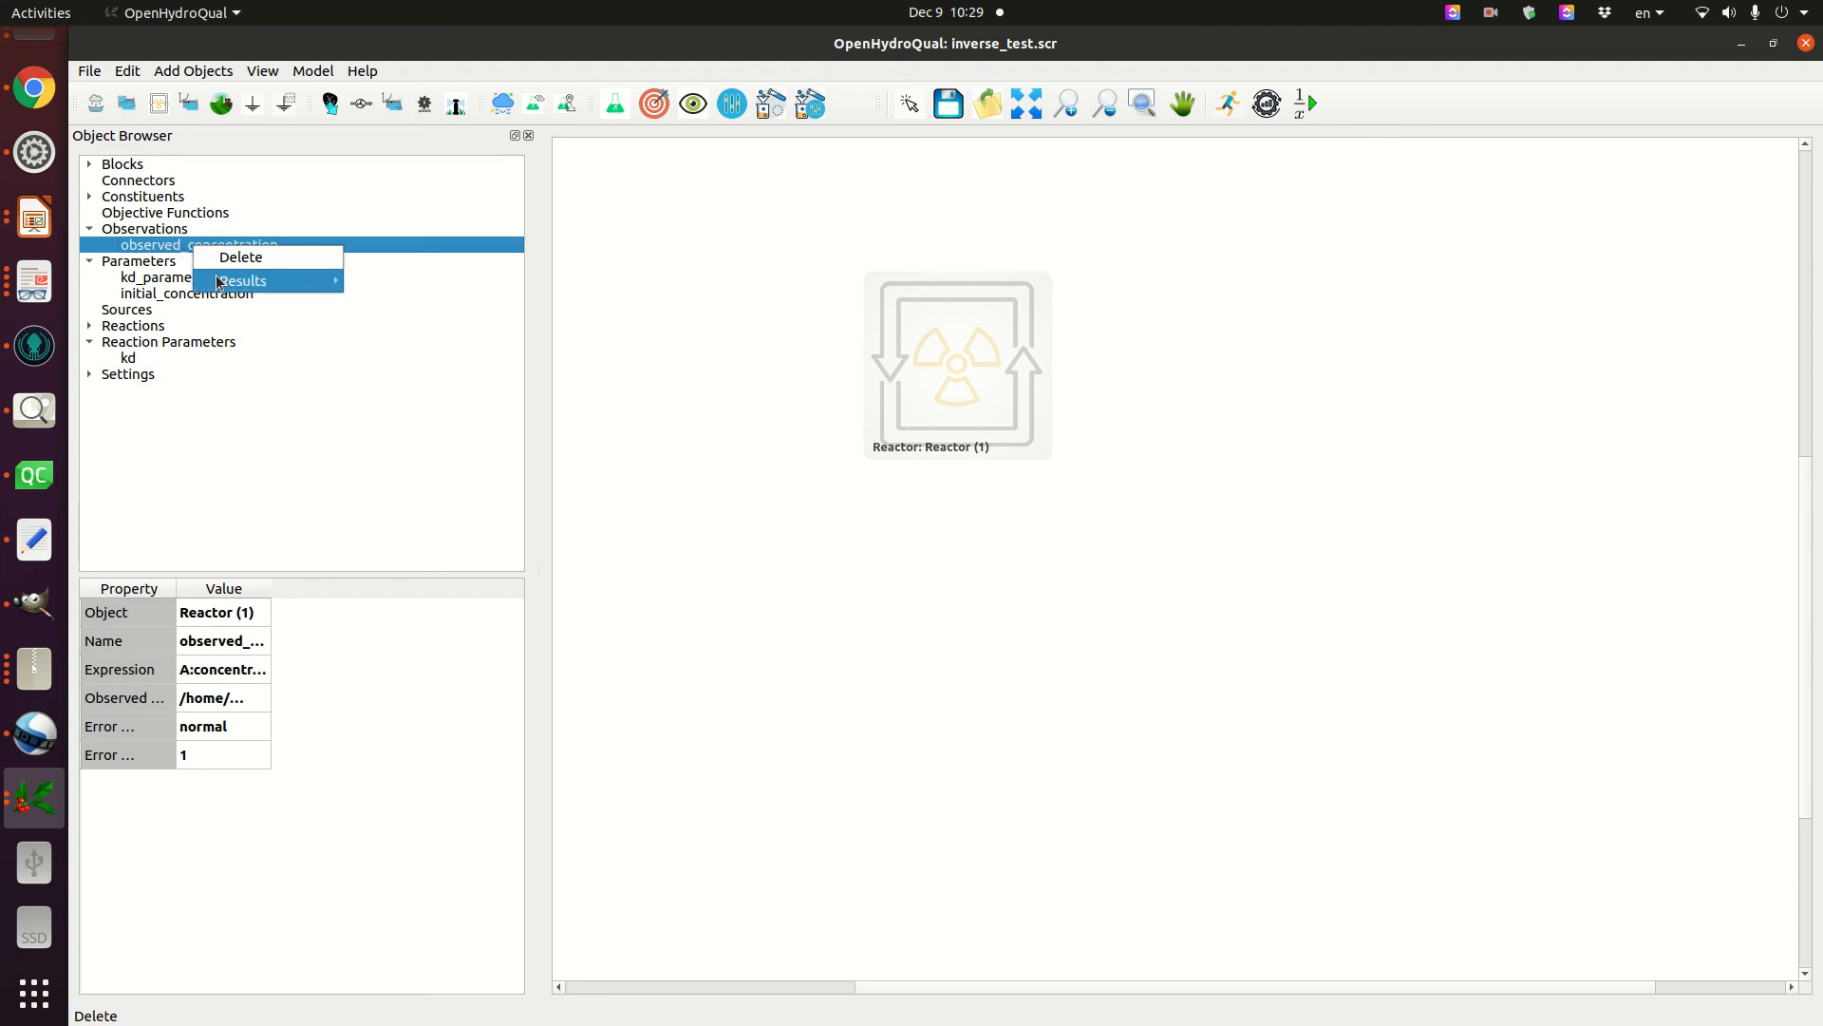
{"action": "mouse_move", "coordinate": [219, 283]}
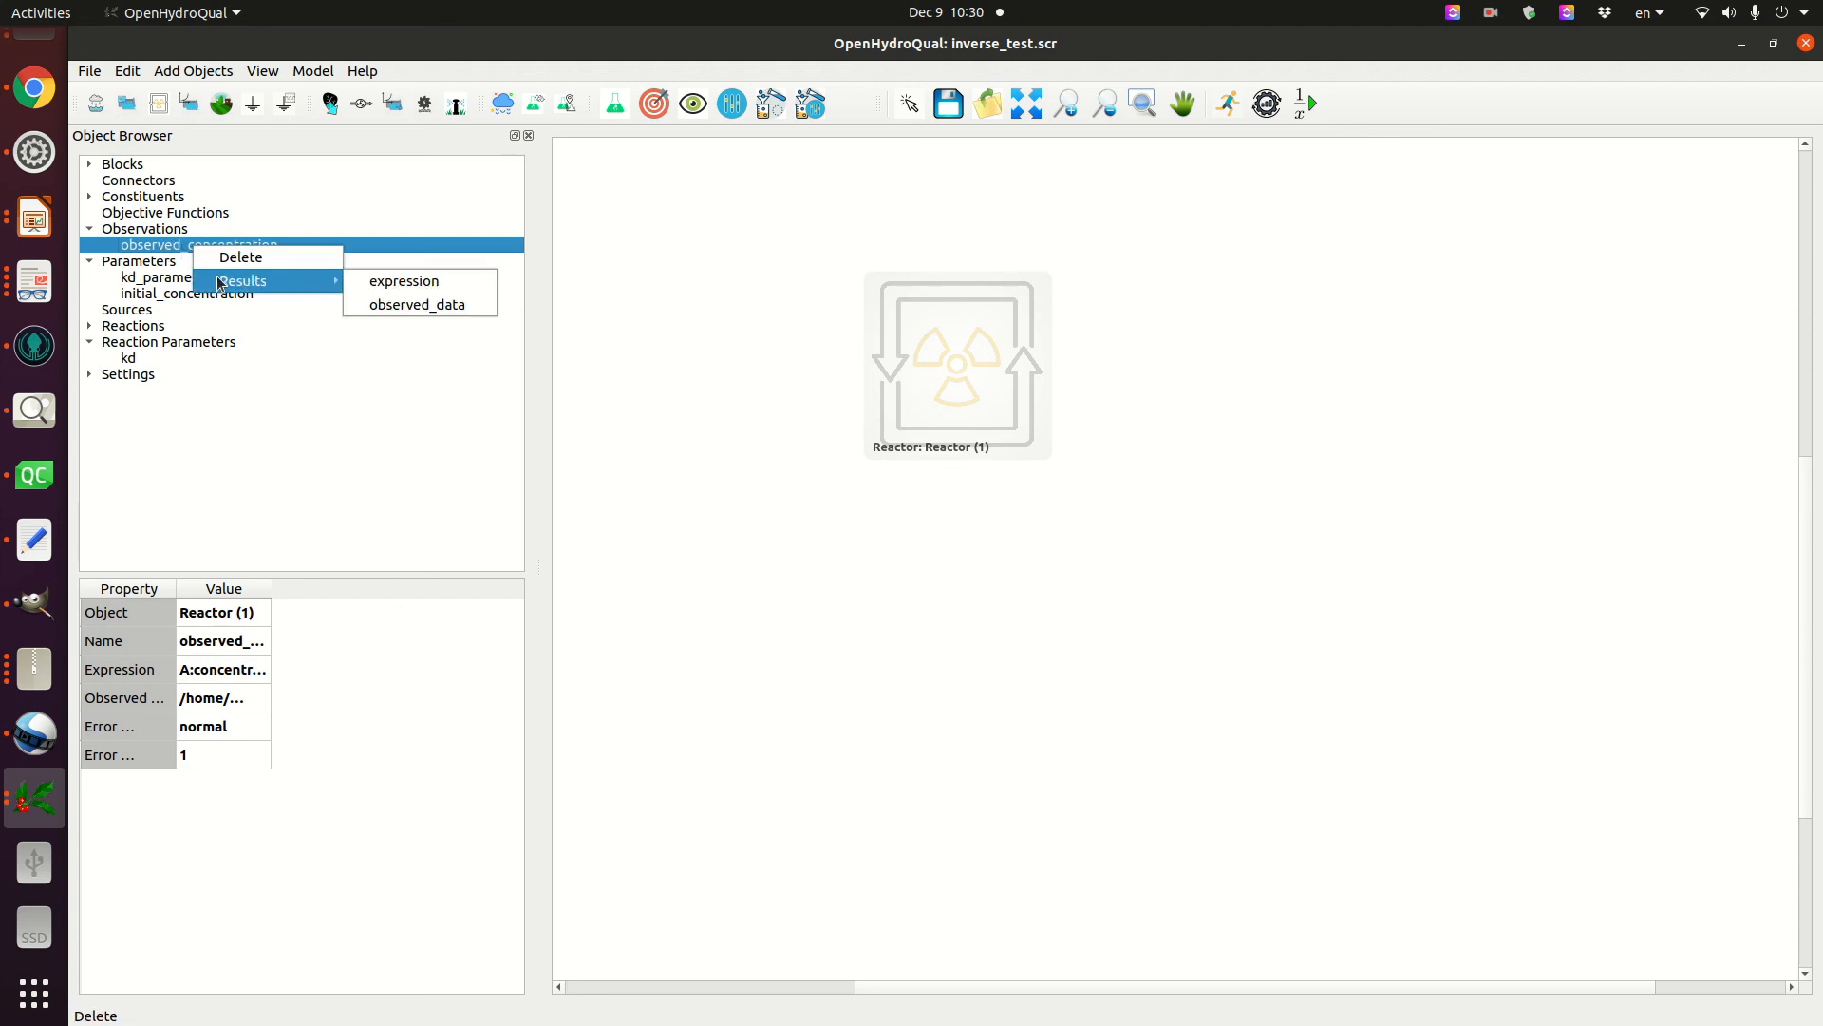
{"action": "left_click", "coordinate": [421, 283]}
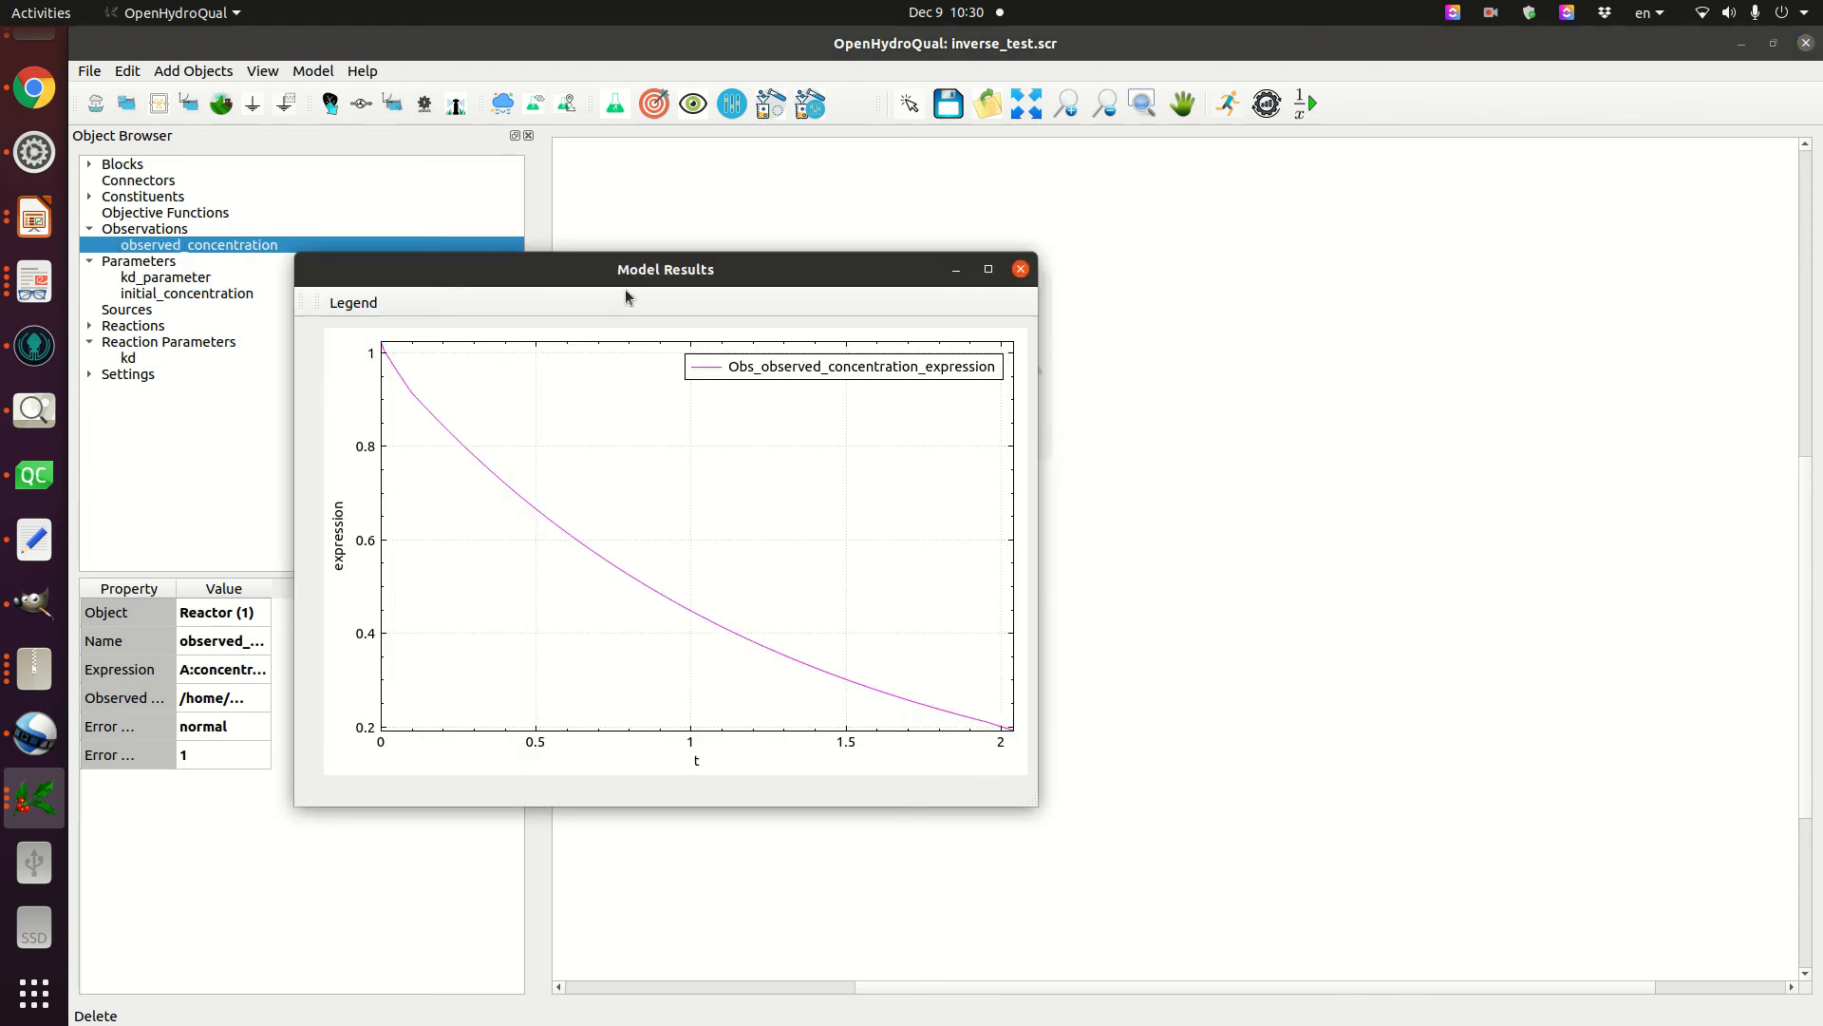
{"action": "left_click_drag", "start_coordinate": [659, 273], "coordinate": [1124, 178]}
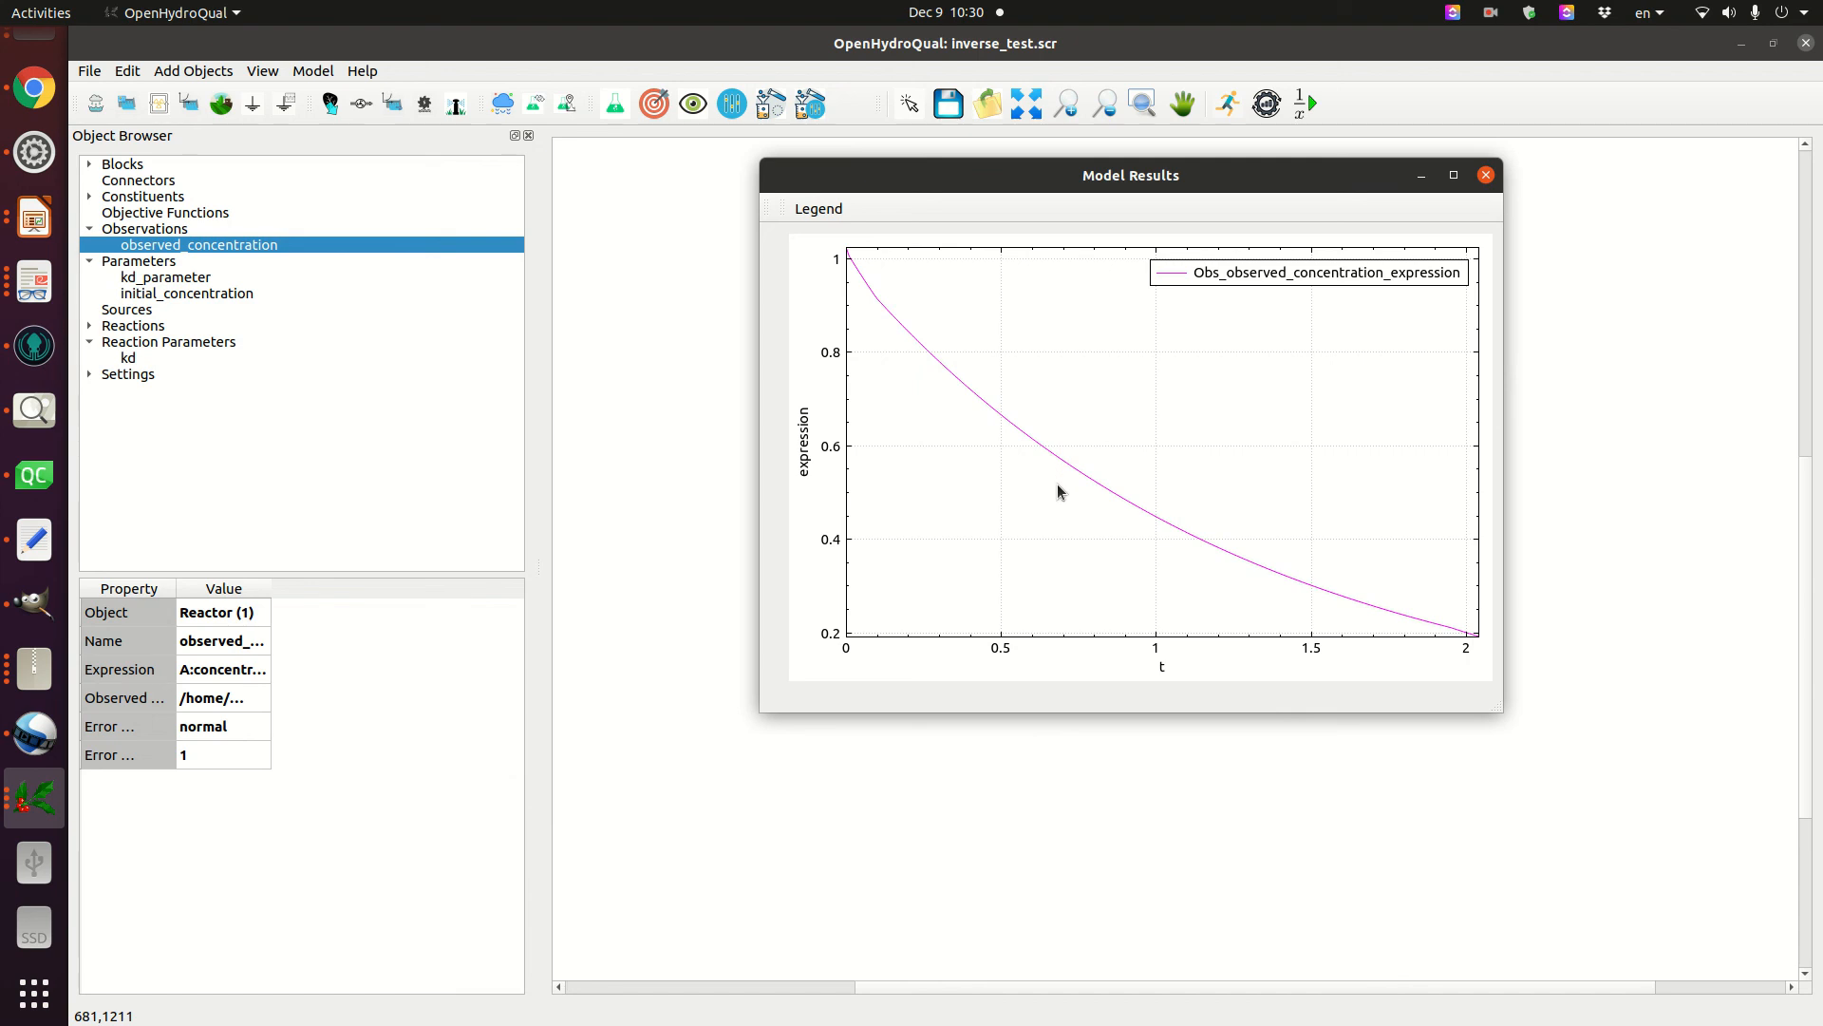
- Plot the observed_data result of observed_concentration and copy its curve
{"action": "right_click", "coordinate": [158, 249]}
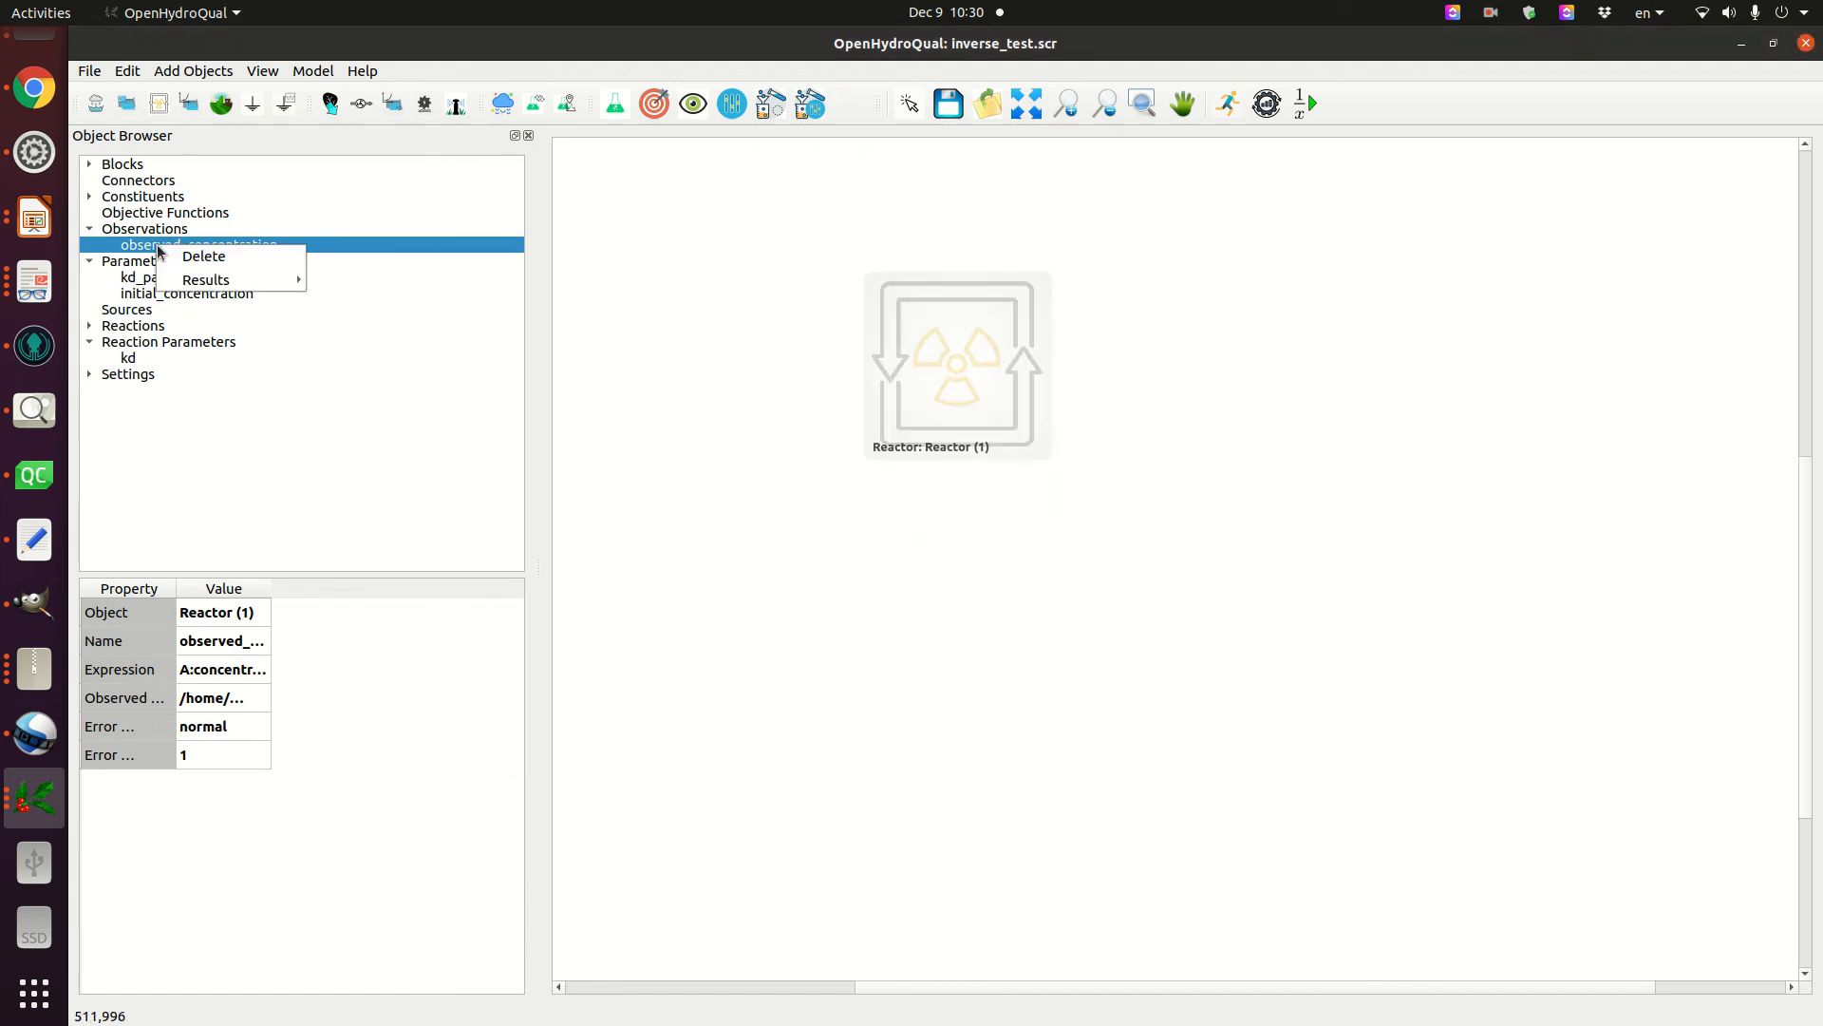
{"action": "mouse_move", "coordinate": [206, 279]}
{"action": "left_click", "coordinate": [364, 303]}
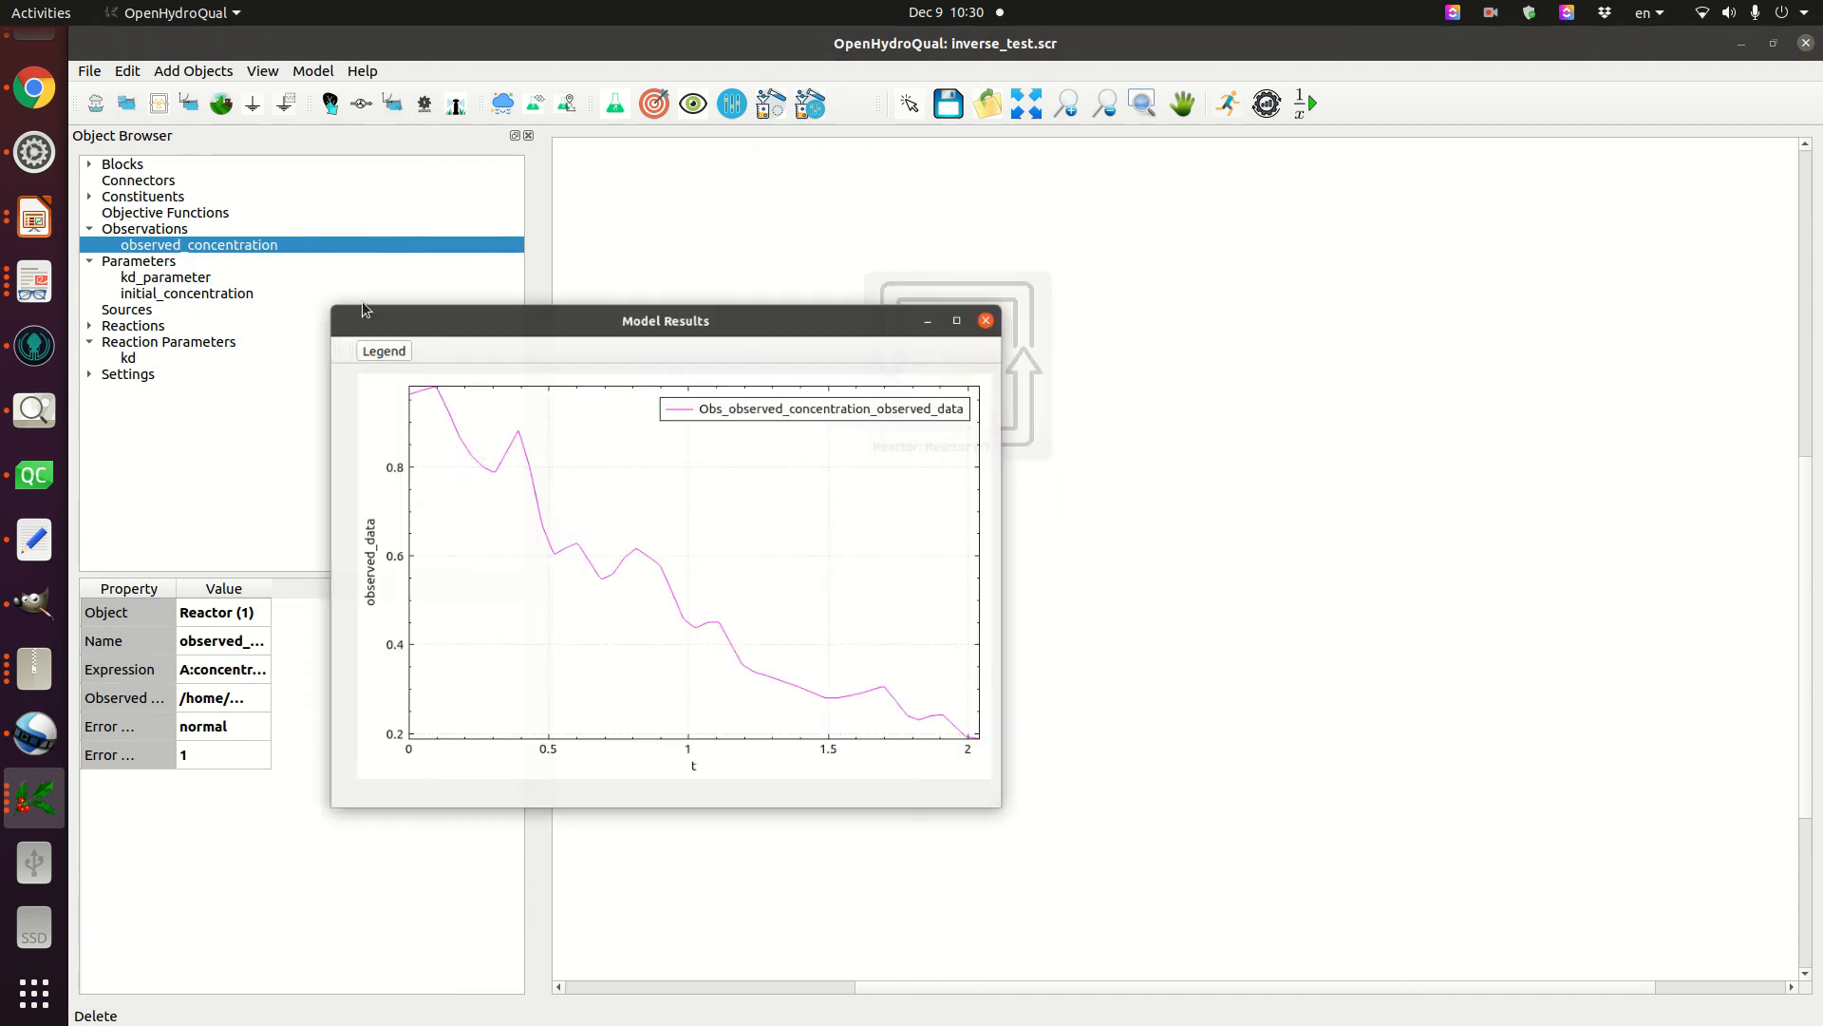
{"action": "right_click", "coordinate": [691, 437]}
{"action": "left_click", "coordinate": [728, 471]}
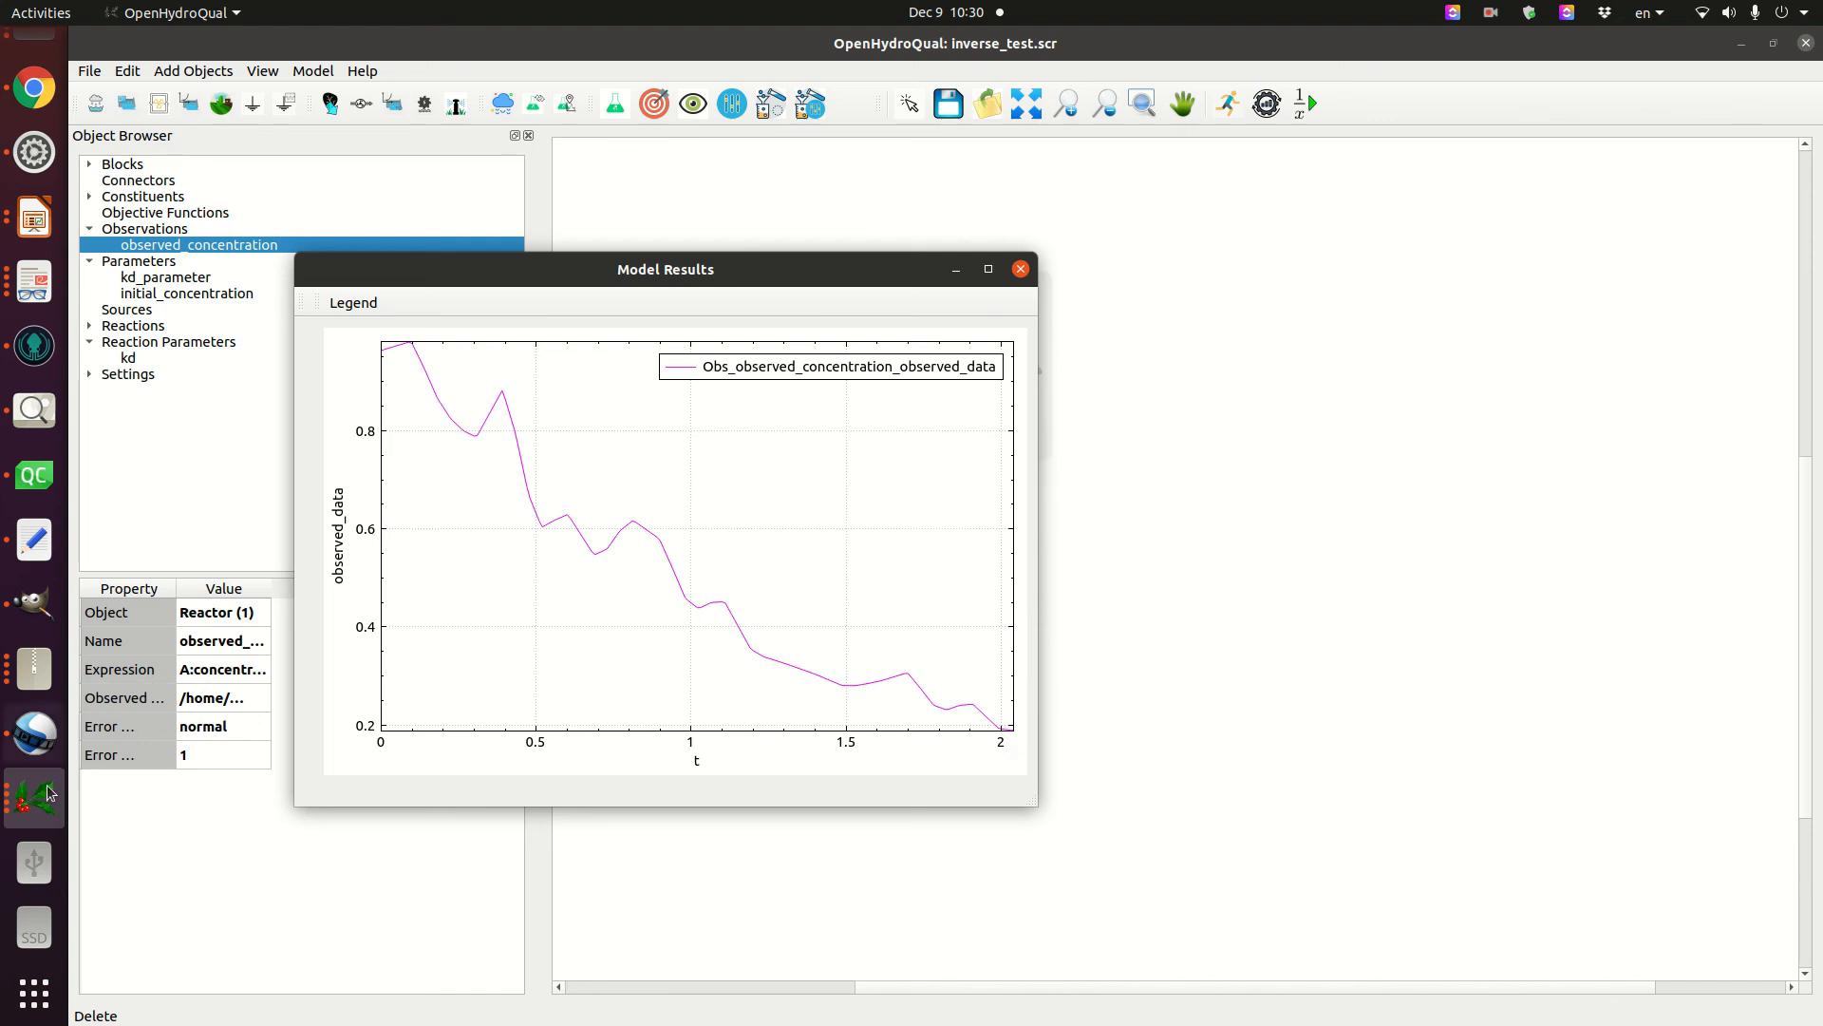
- Paste the observed data curve into the calibrated expression plot and close the separate observed data plot
{"action": "left_click", "coordinate": [34, 797]}
{"action": "left_click", "coordinate": [200, 741]}
{"action": "right_click", "coordinate": [1007, 415]}
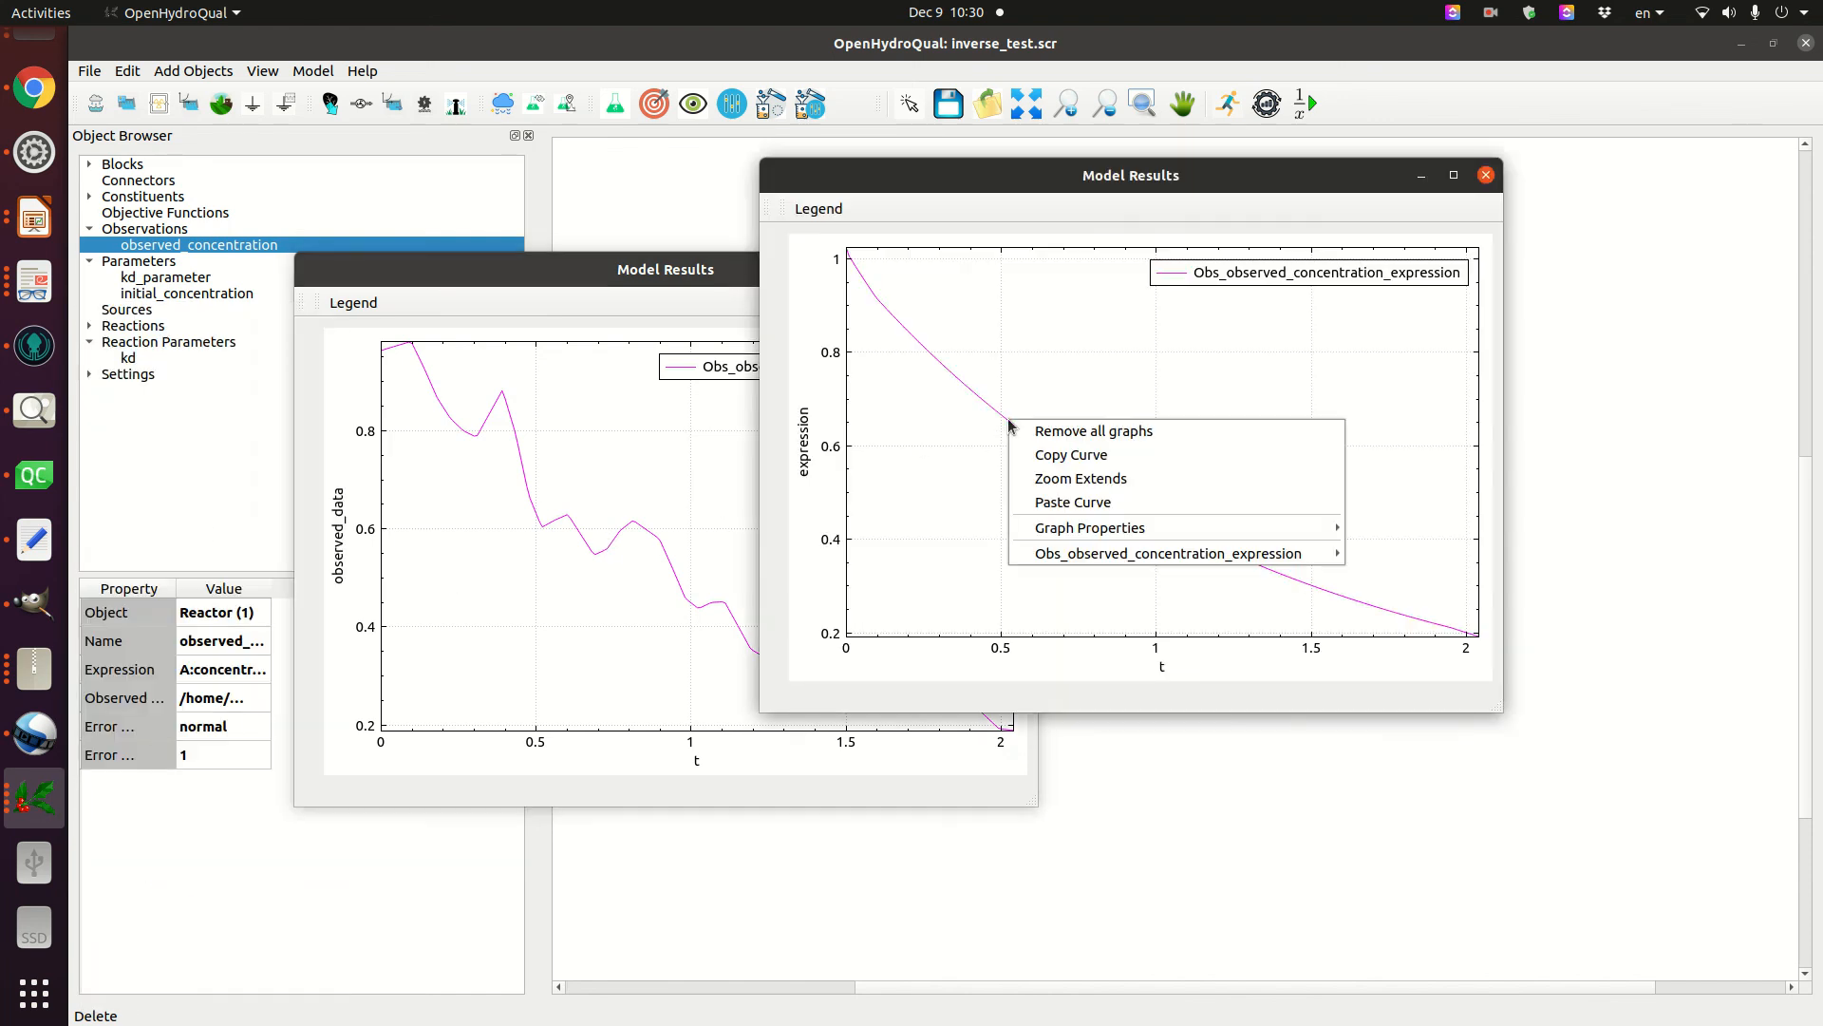
{"action": "left_click", "coordinate": [1064, 501]}
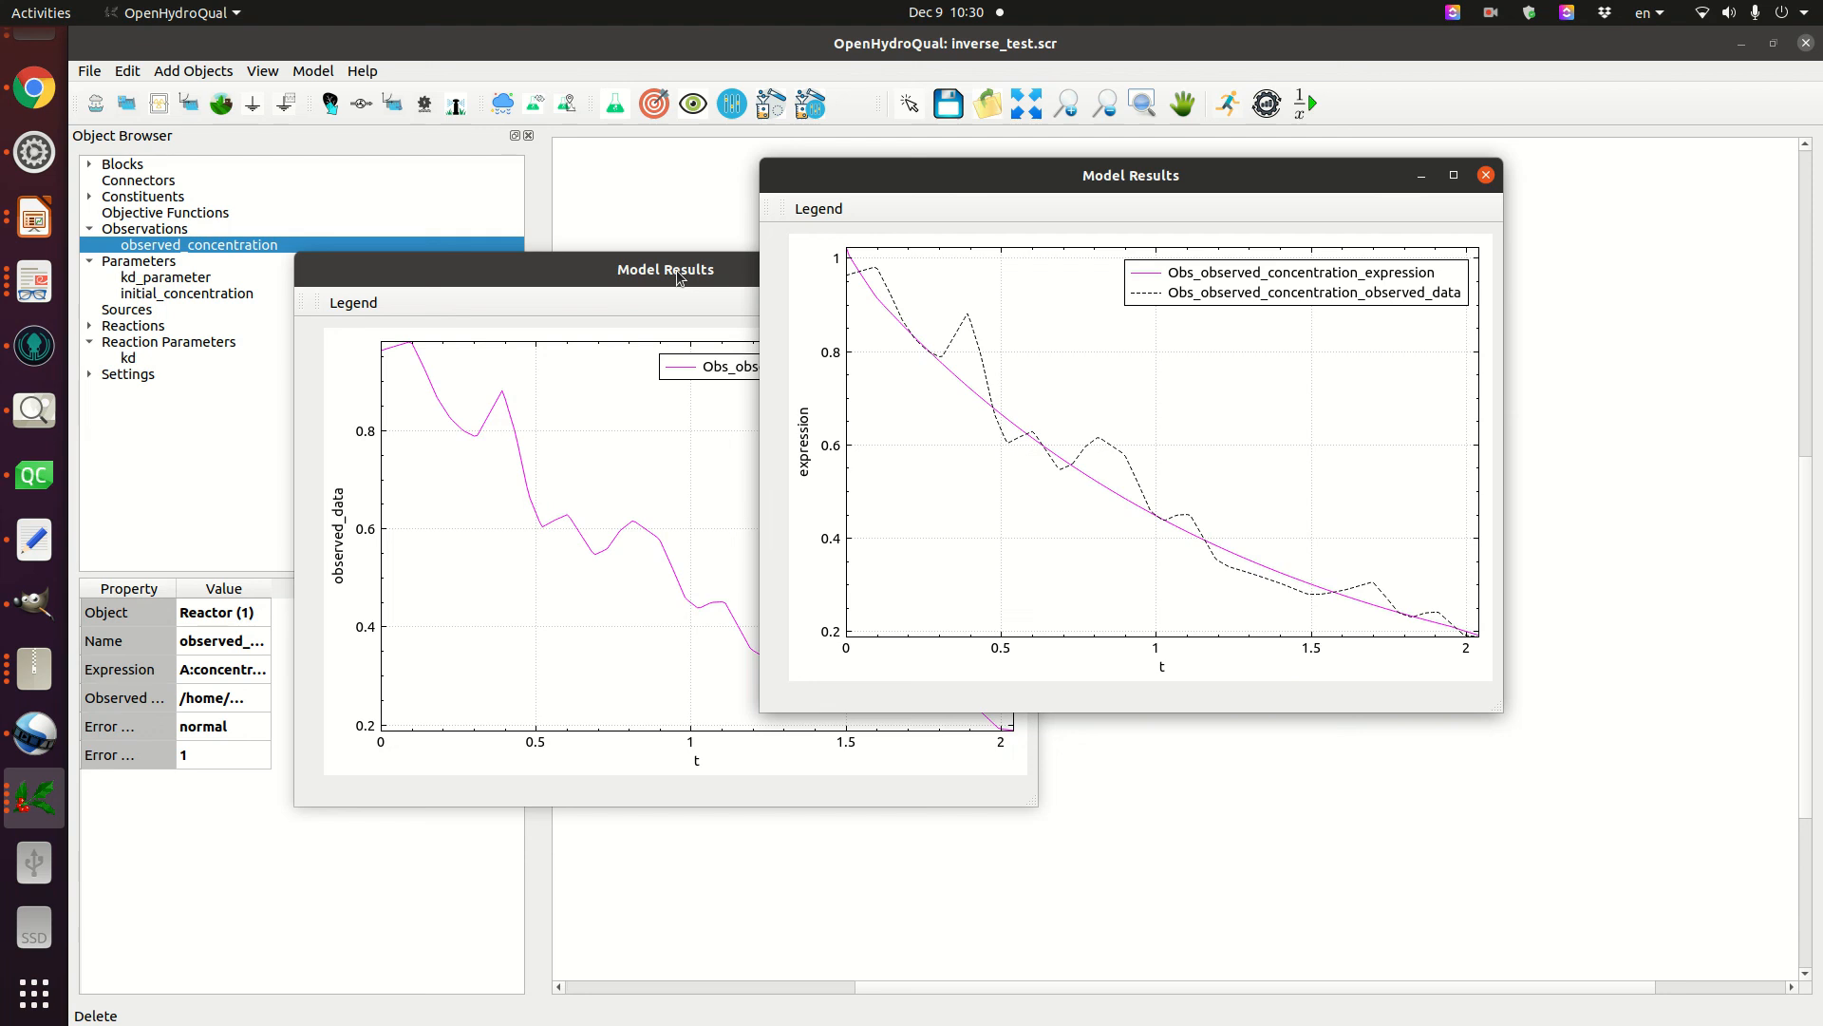
{"action": "left_click_drag", "start_coordinate": [678, 276], "coordinate": [600, 290]}
{"action": "left_click", "coordinate": [948, 287]}
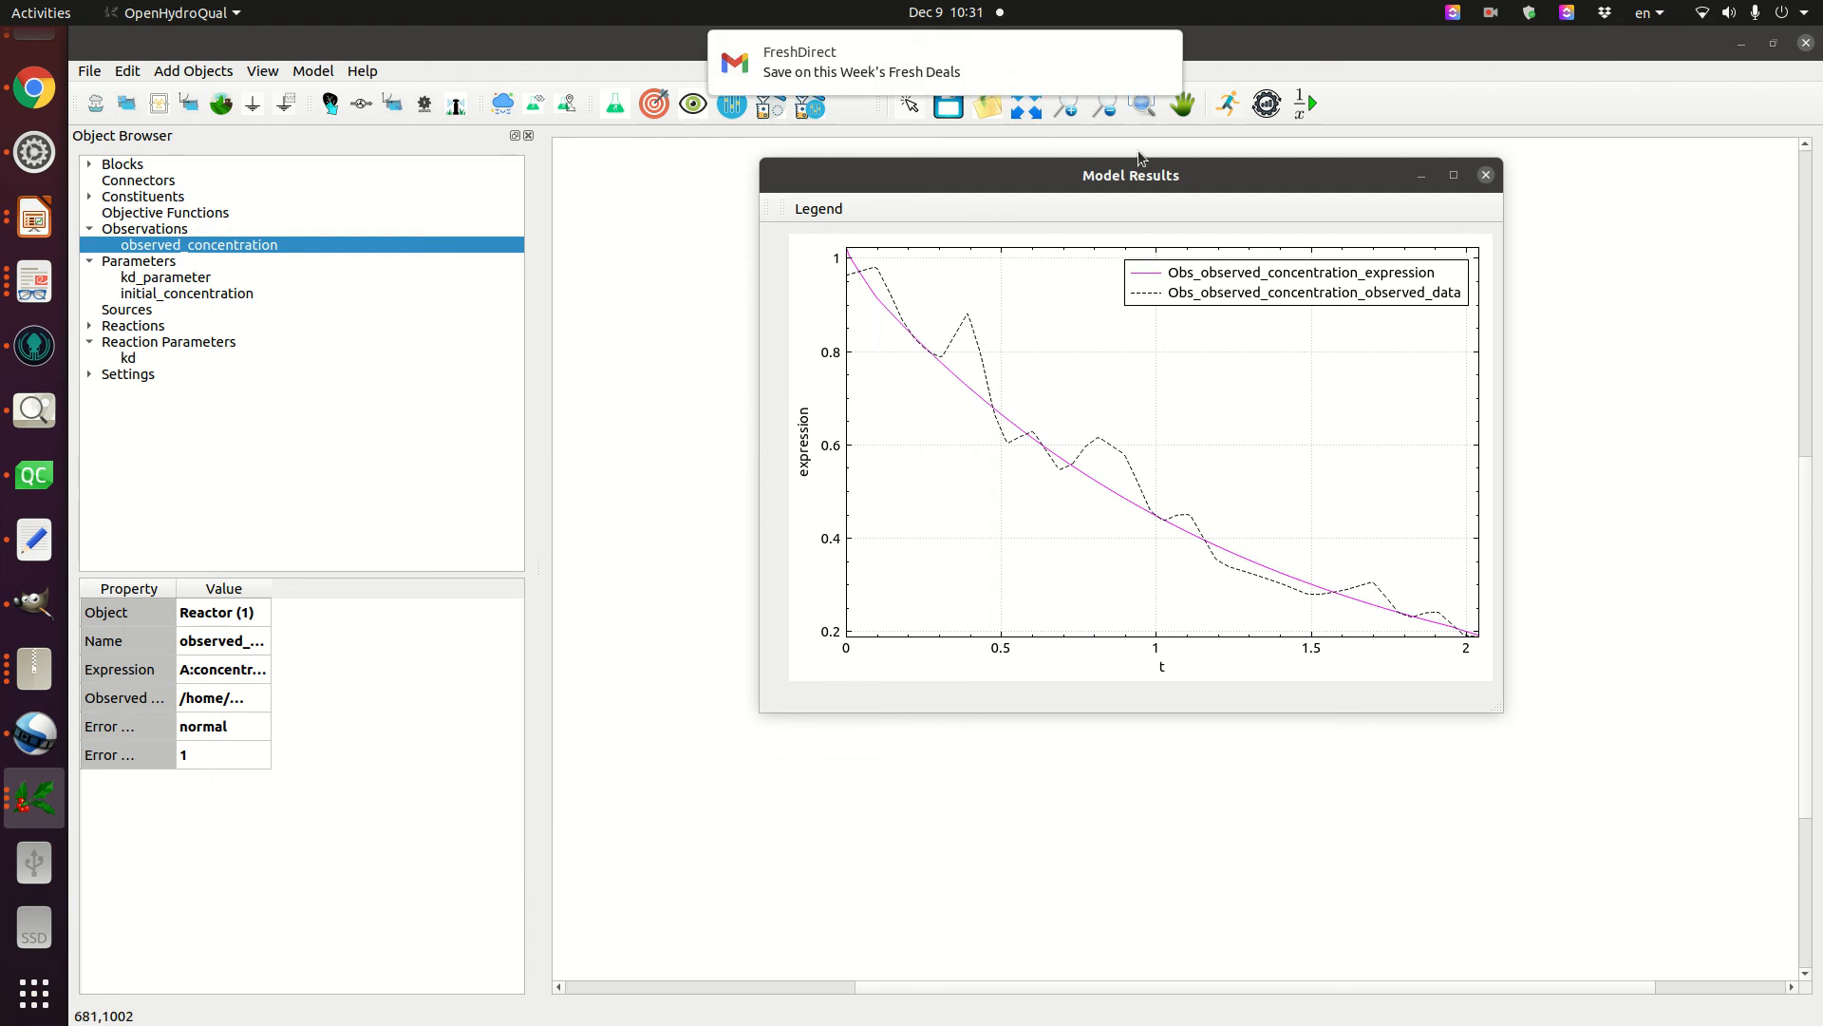
{"action": "left_click", "coordinate": [1490, 14]}
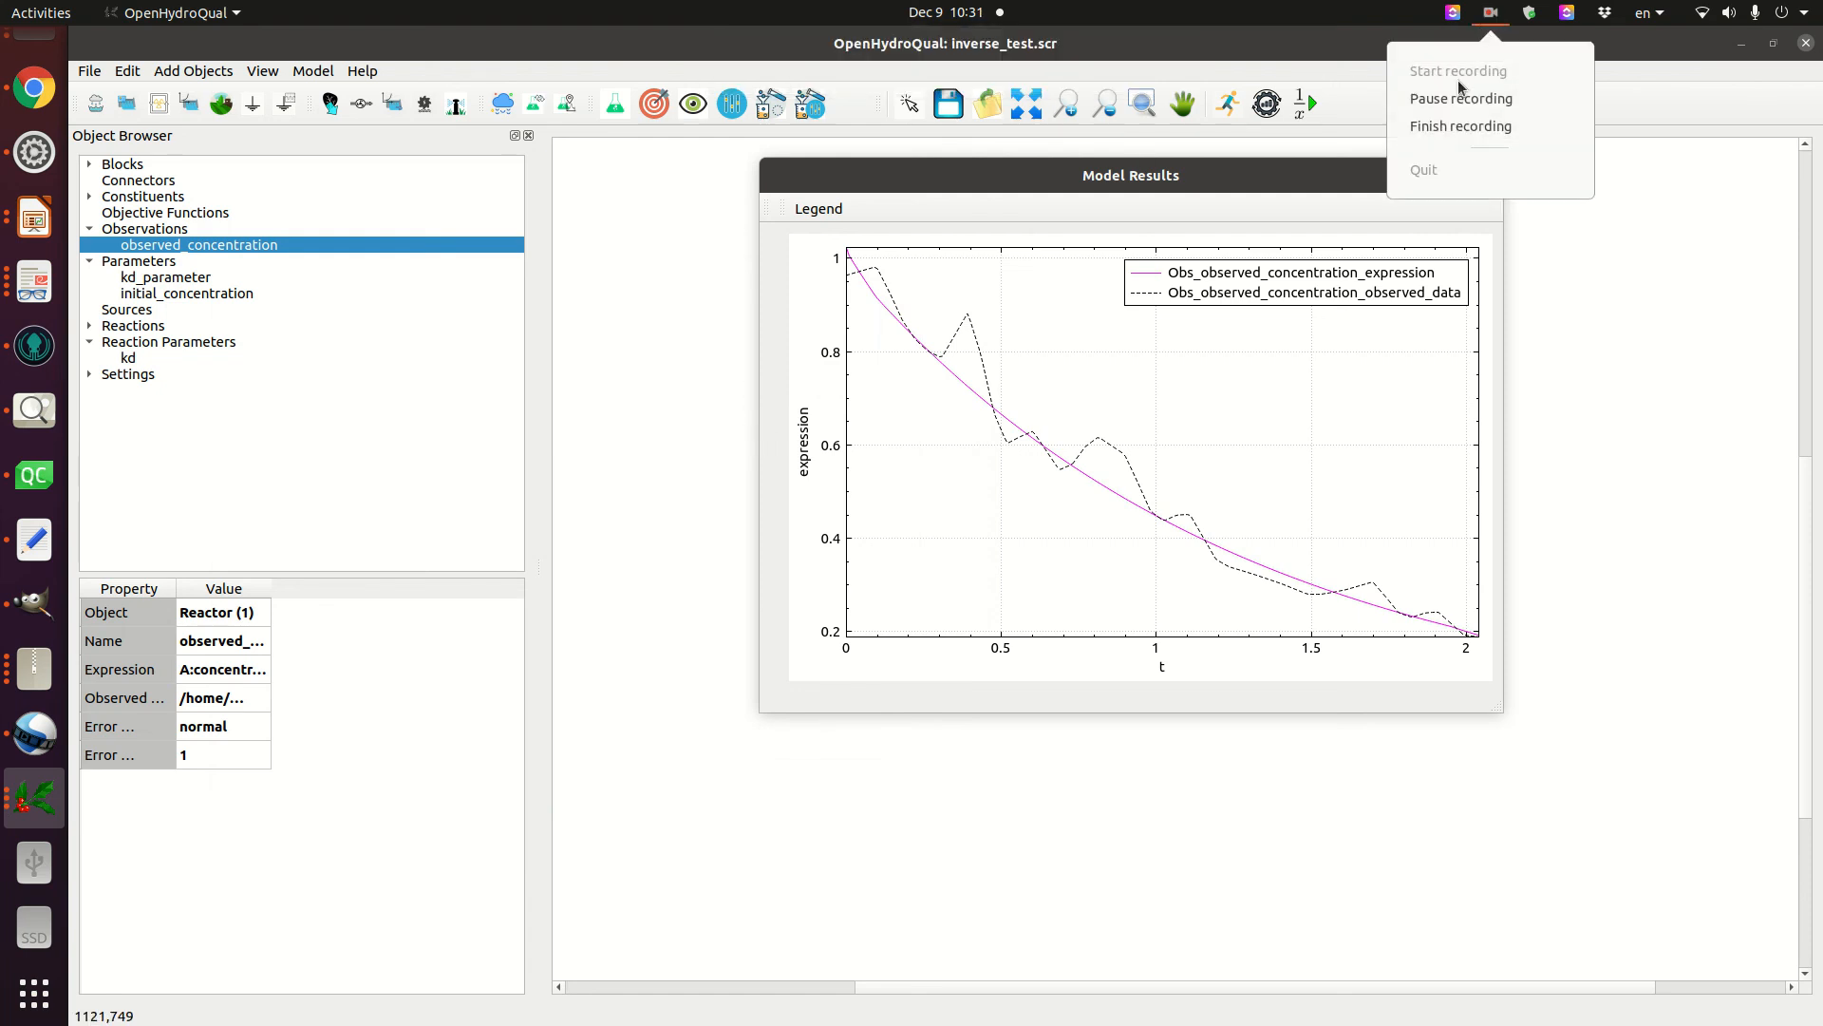